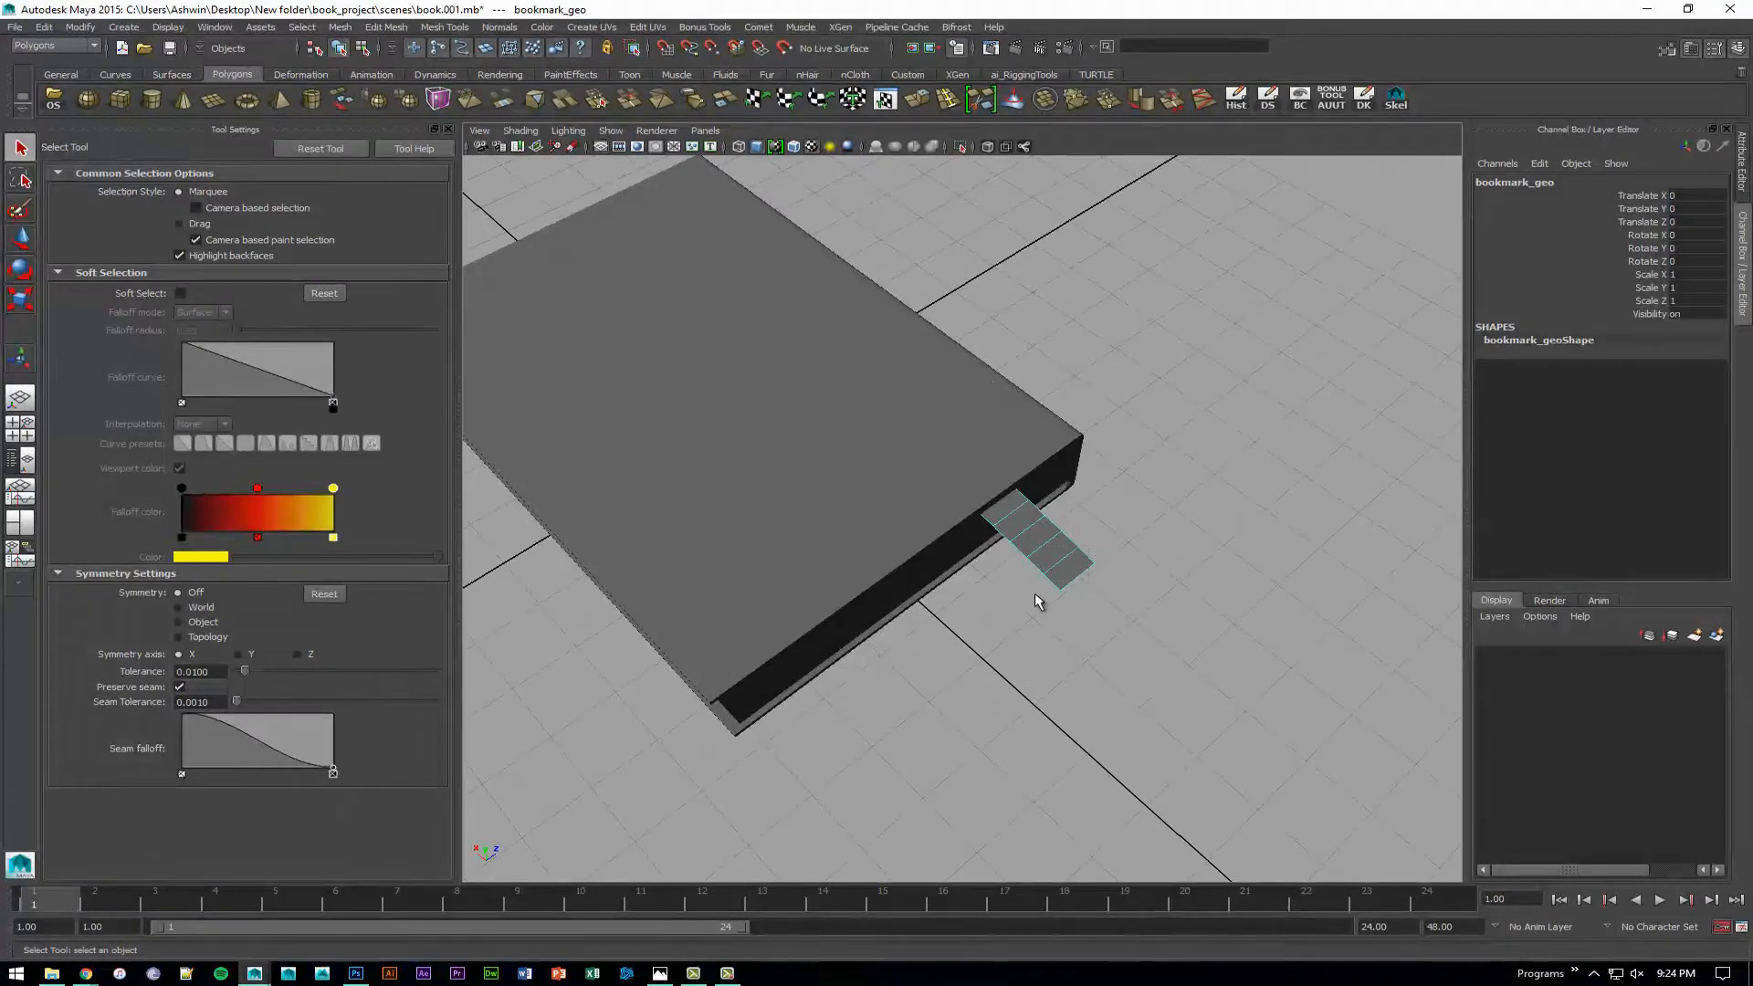
Hide the bookmark, switch to File Explorer and check the scenes folder inside book_project.
left_click(1027, 599)
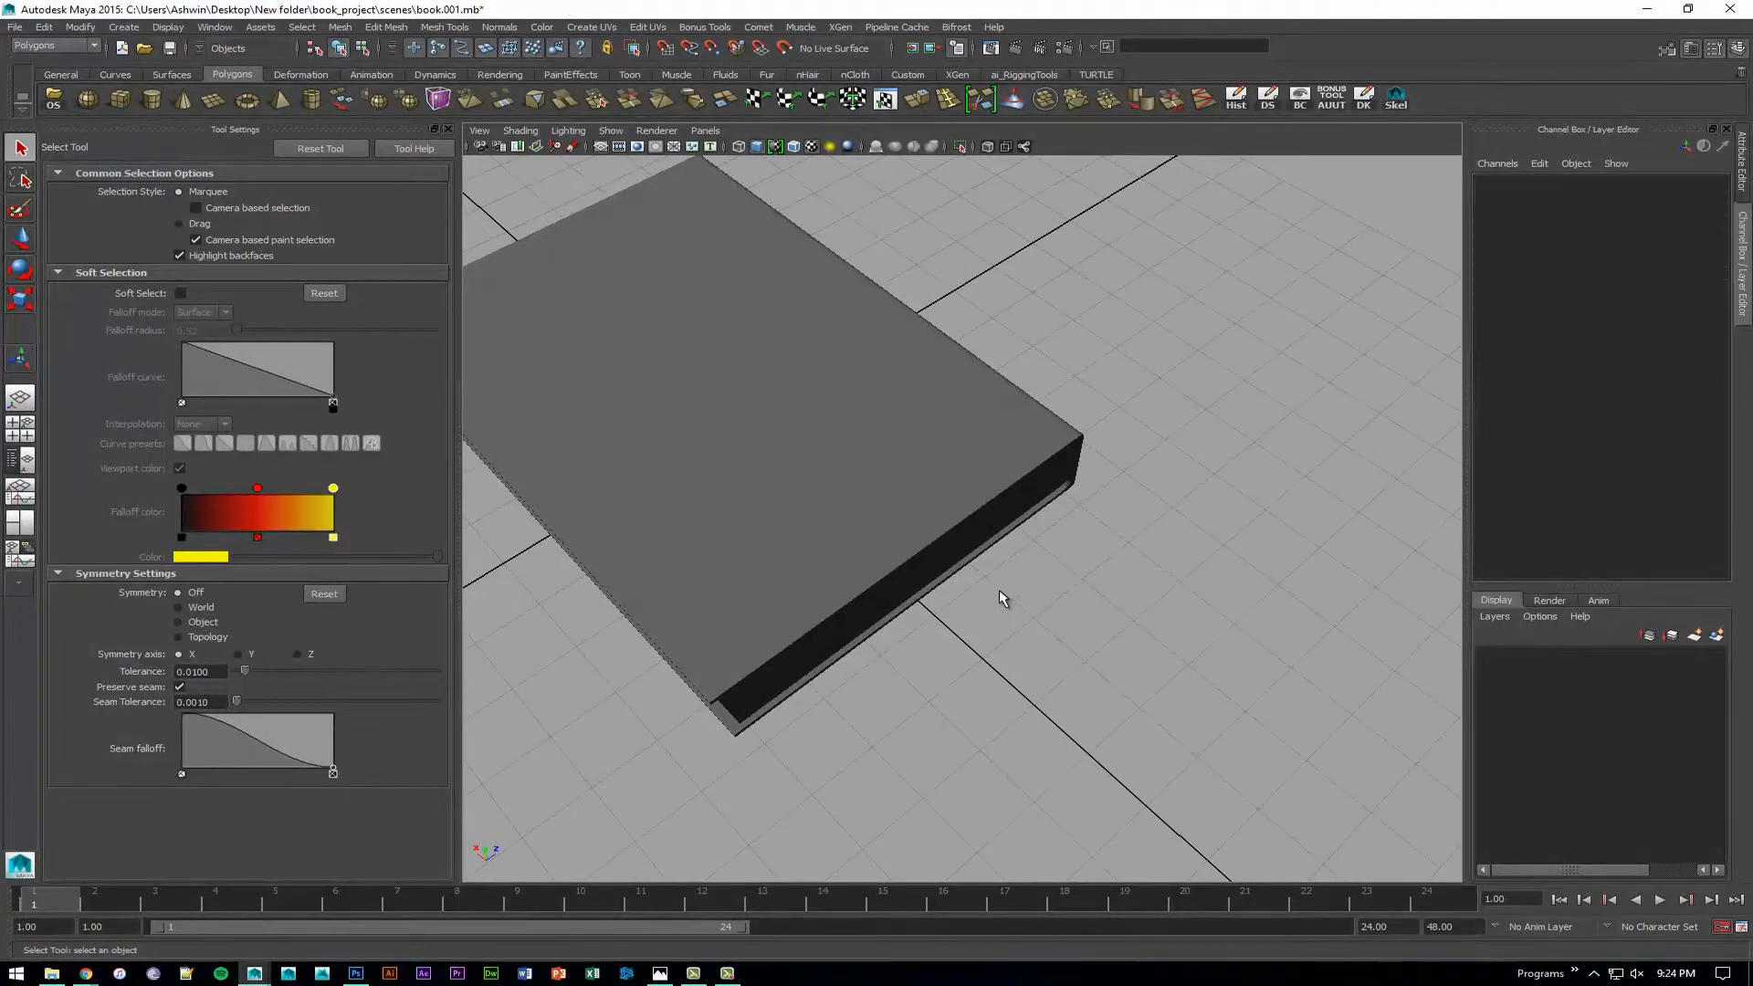
left_click_drag(714, 531, 947, 508, "alt")
left_click(51, 973)
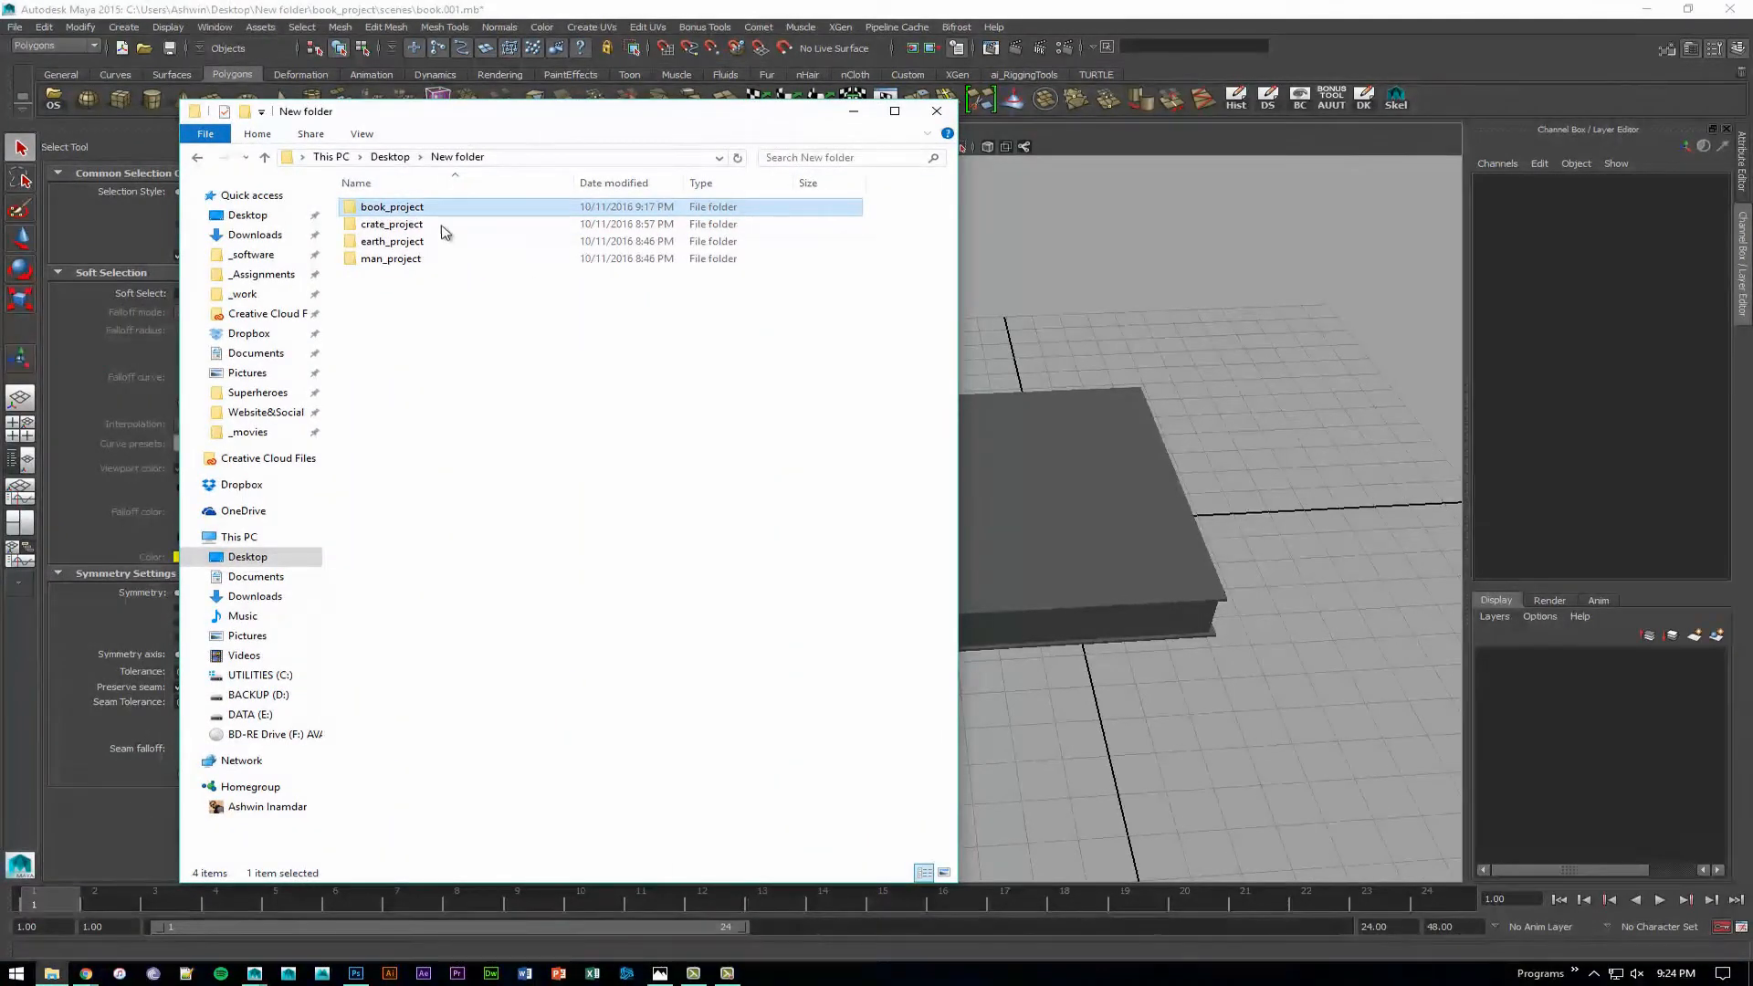
double_click(404, 210)
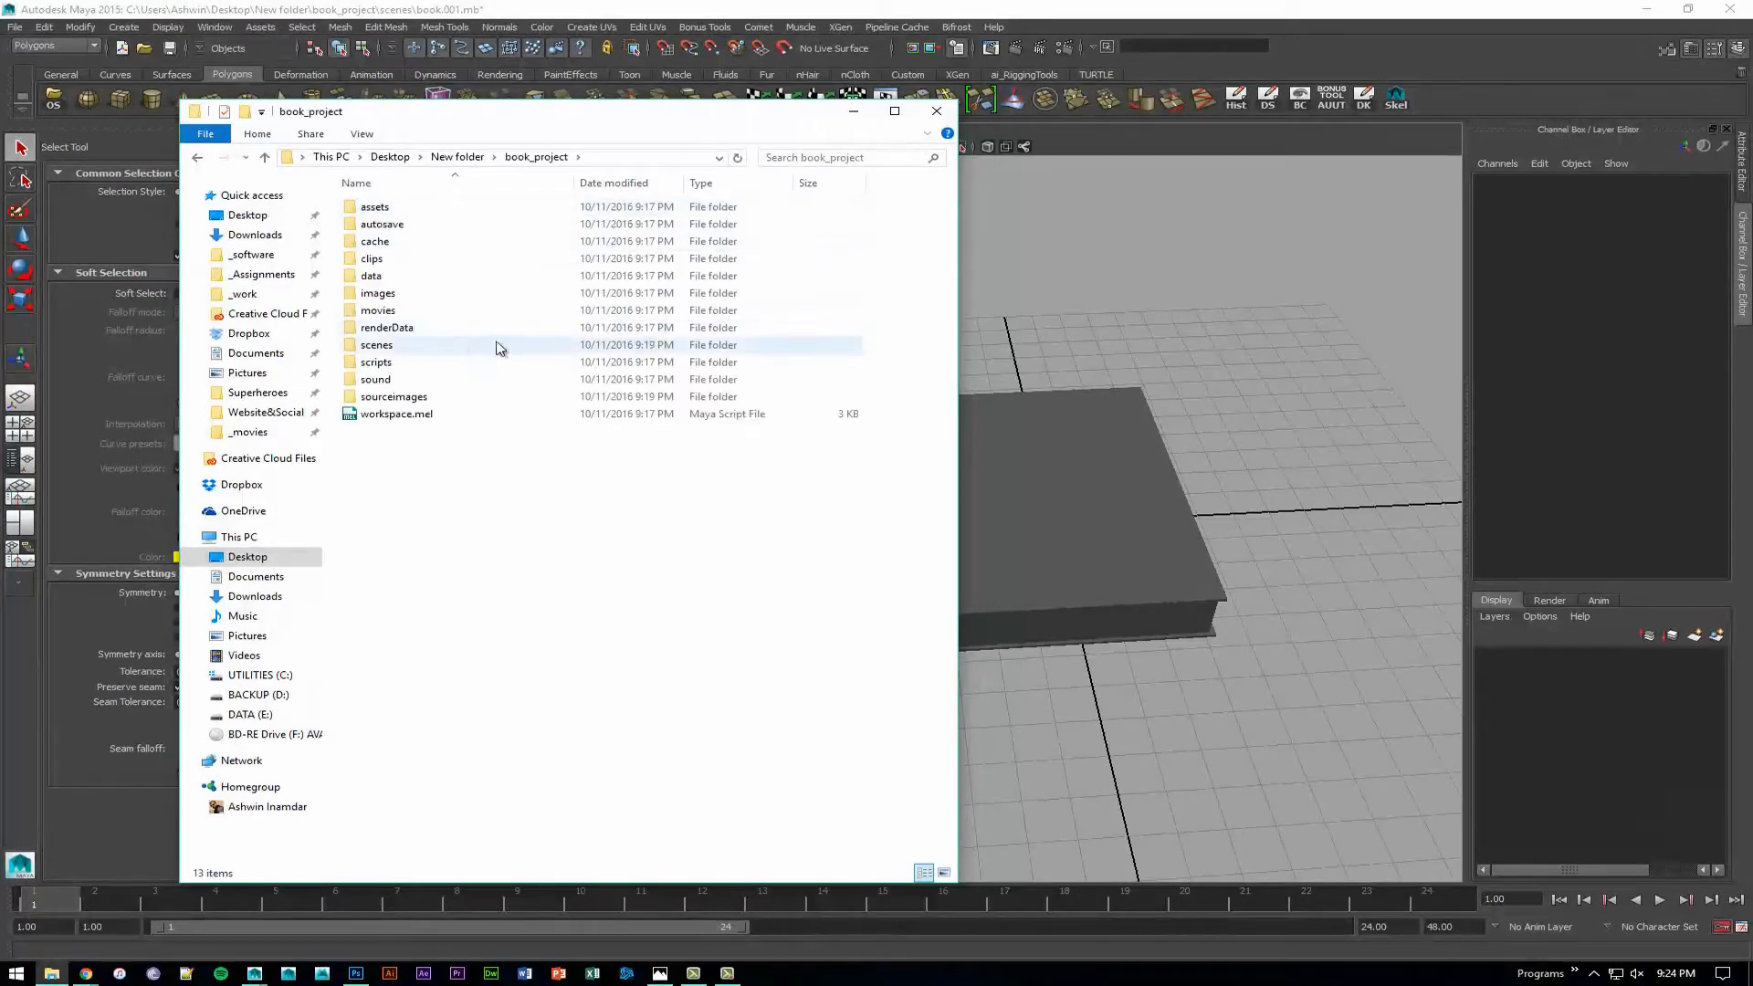
double_click(415, 347)
left_click(536, 157)
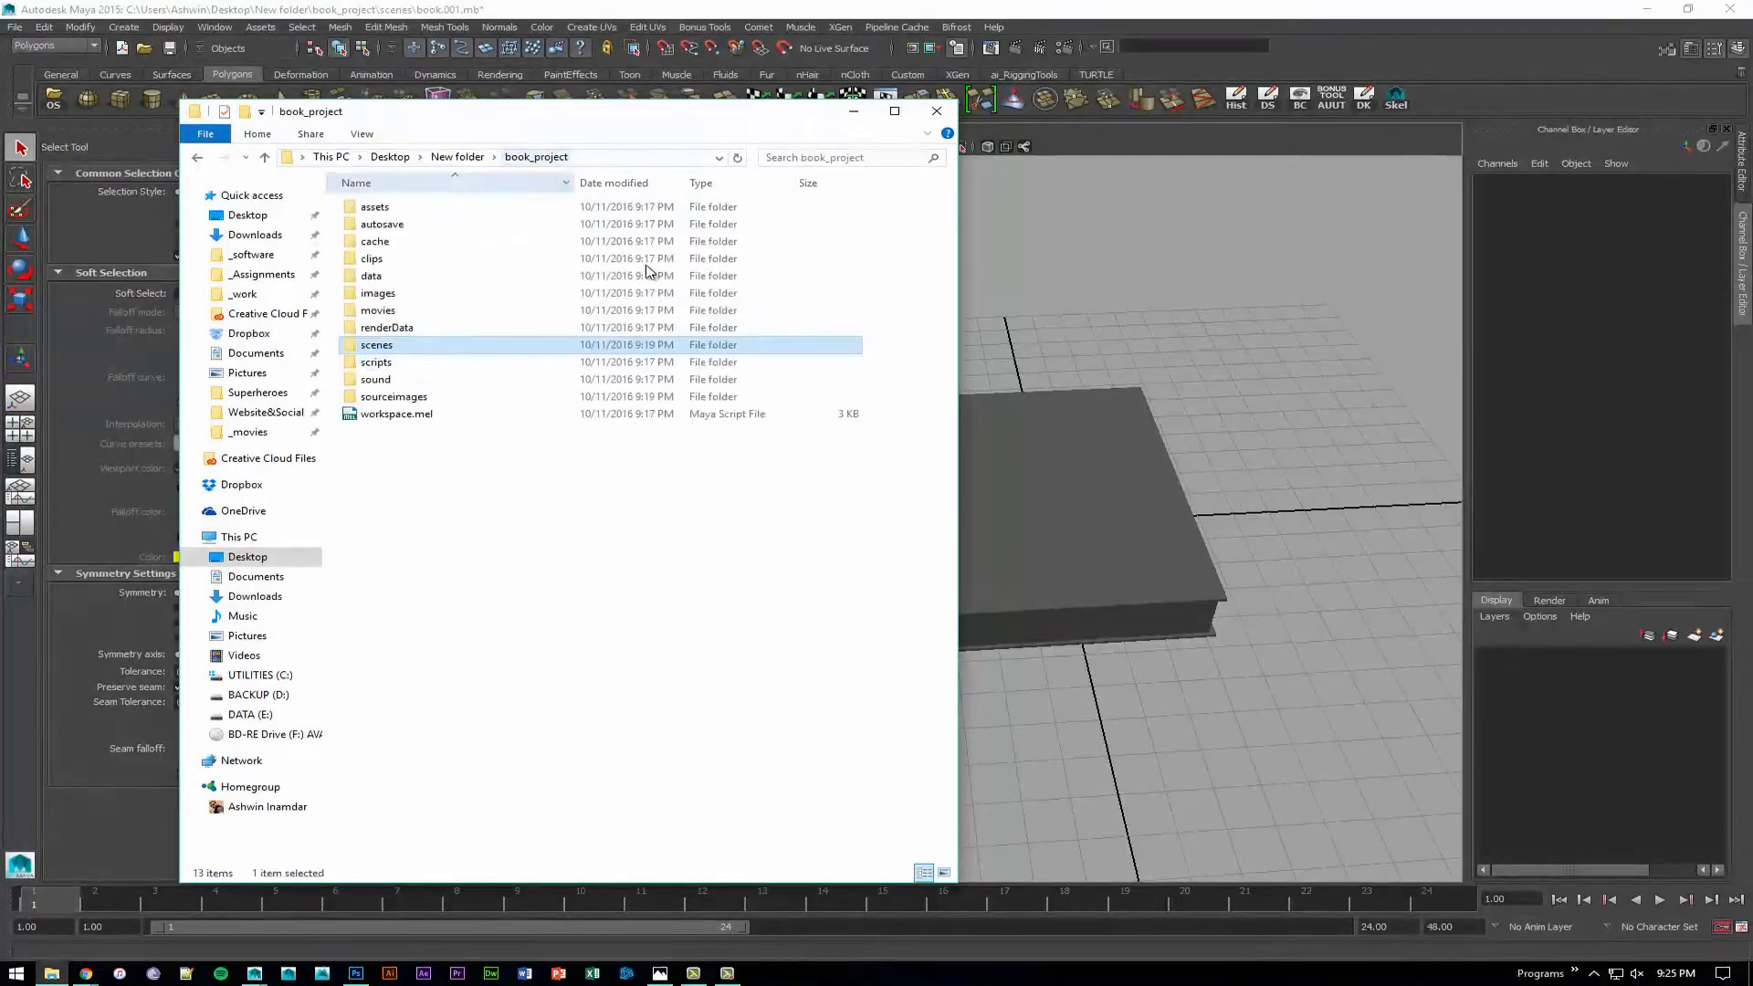
Open TEX_bookColor.png from the project's sourceimages folder, examine it at full size, and return to Maya.
double_click(443, 397)
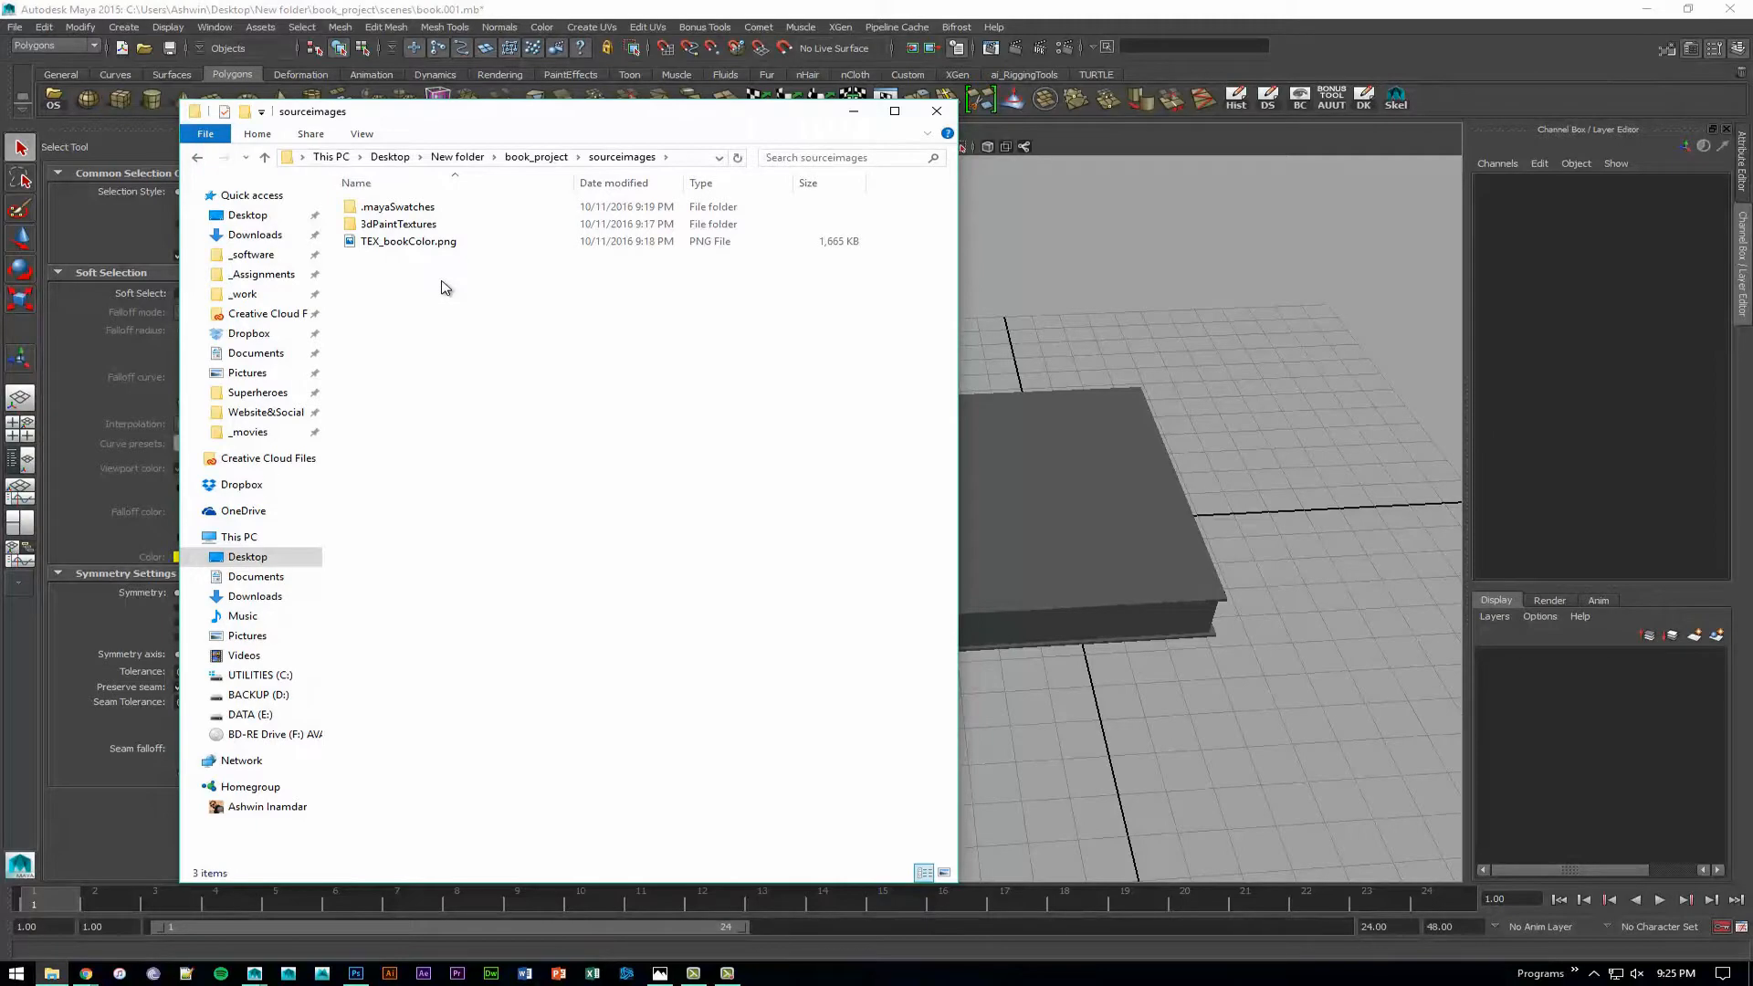
left_click(484, 242)
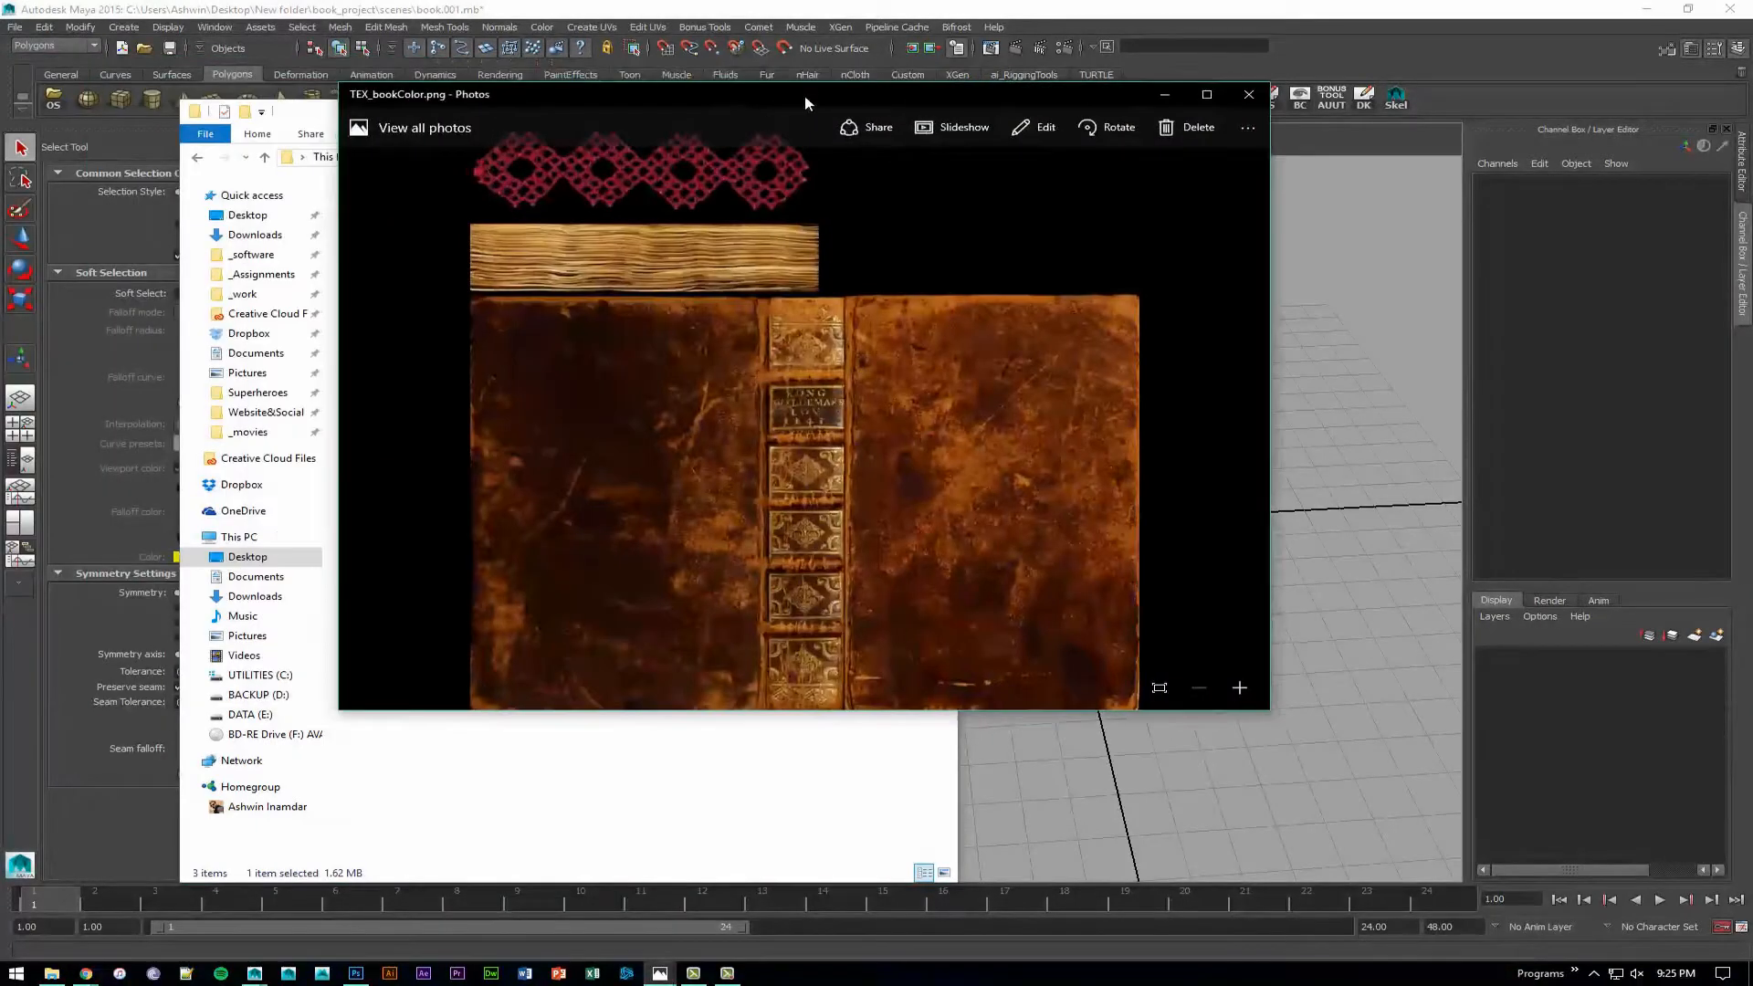
double_click(805, 97)
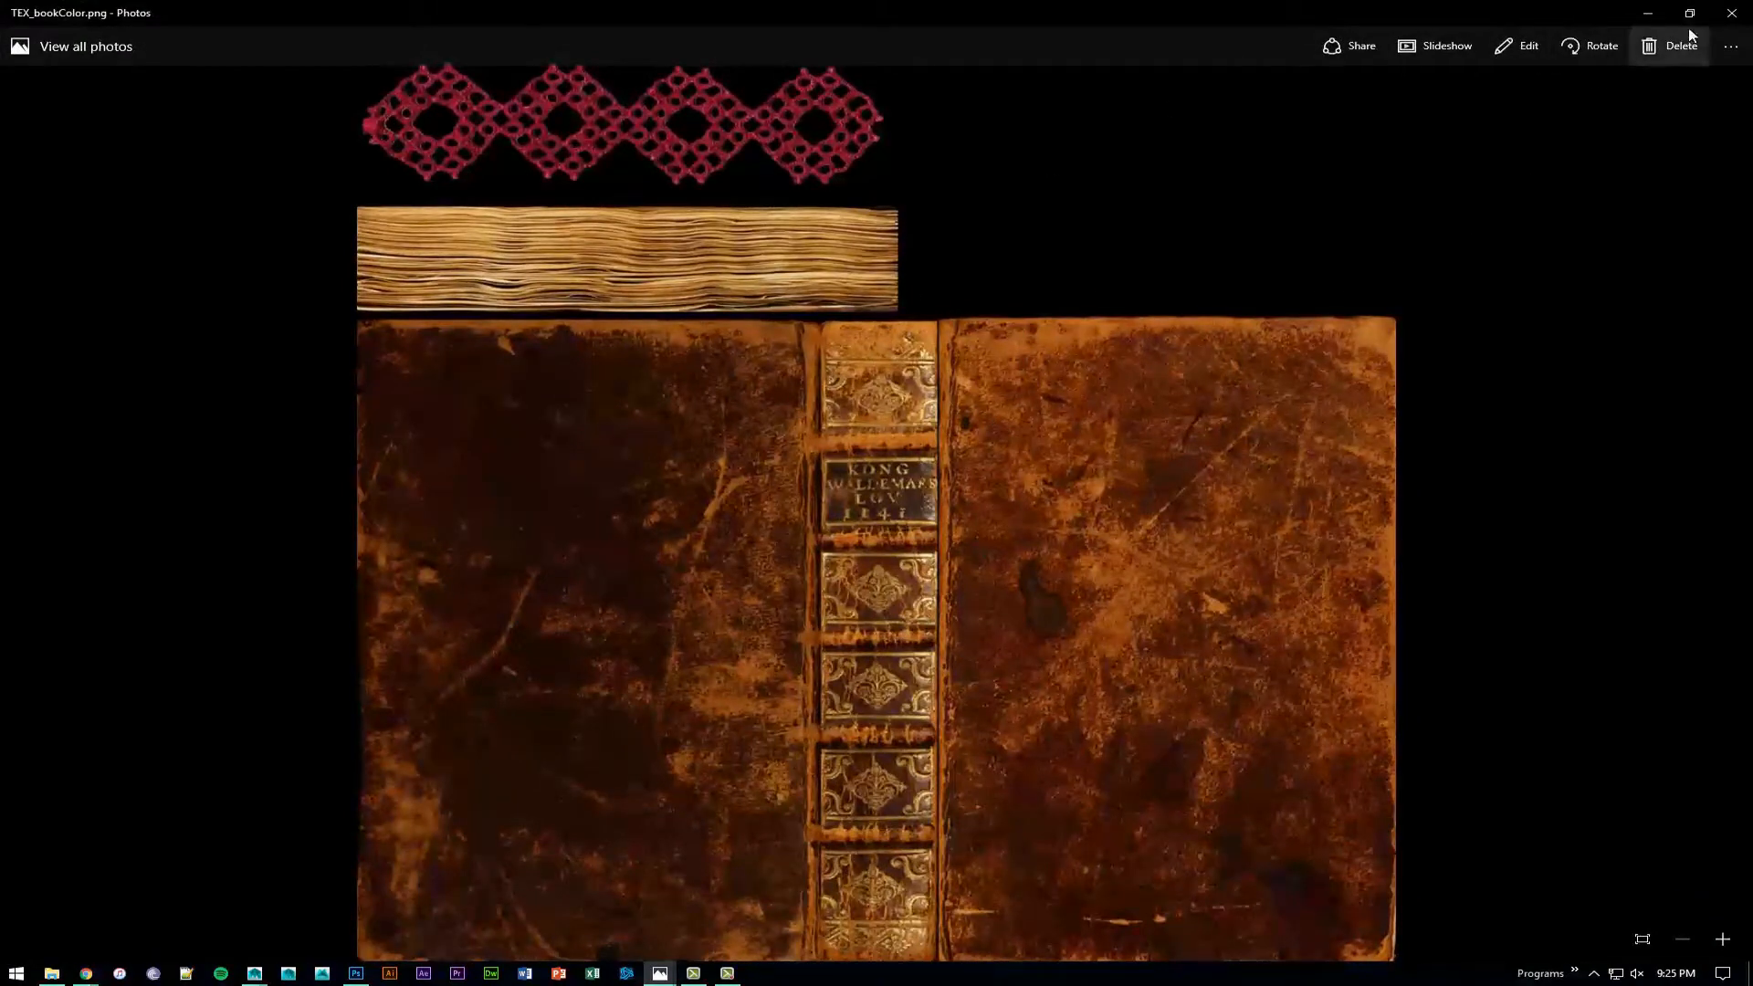
left_click(1731, 12)
left_click_drag(783, 116, 0, 108)
Assign a new Blinn material to the book model.
left_click_drag(1146, 430, 950, 419, "alt")
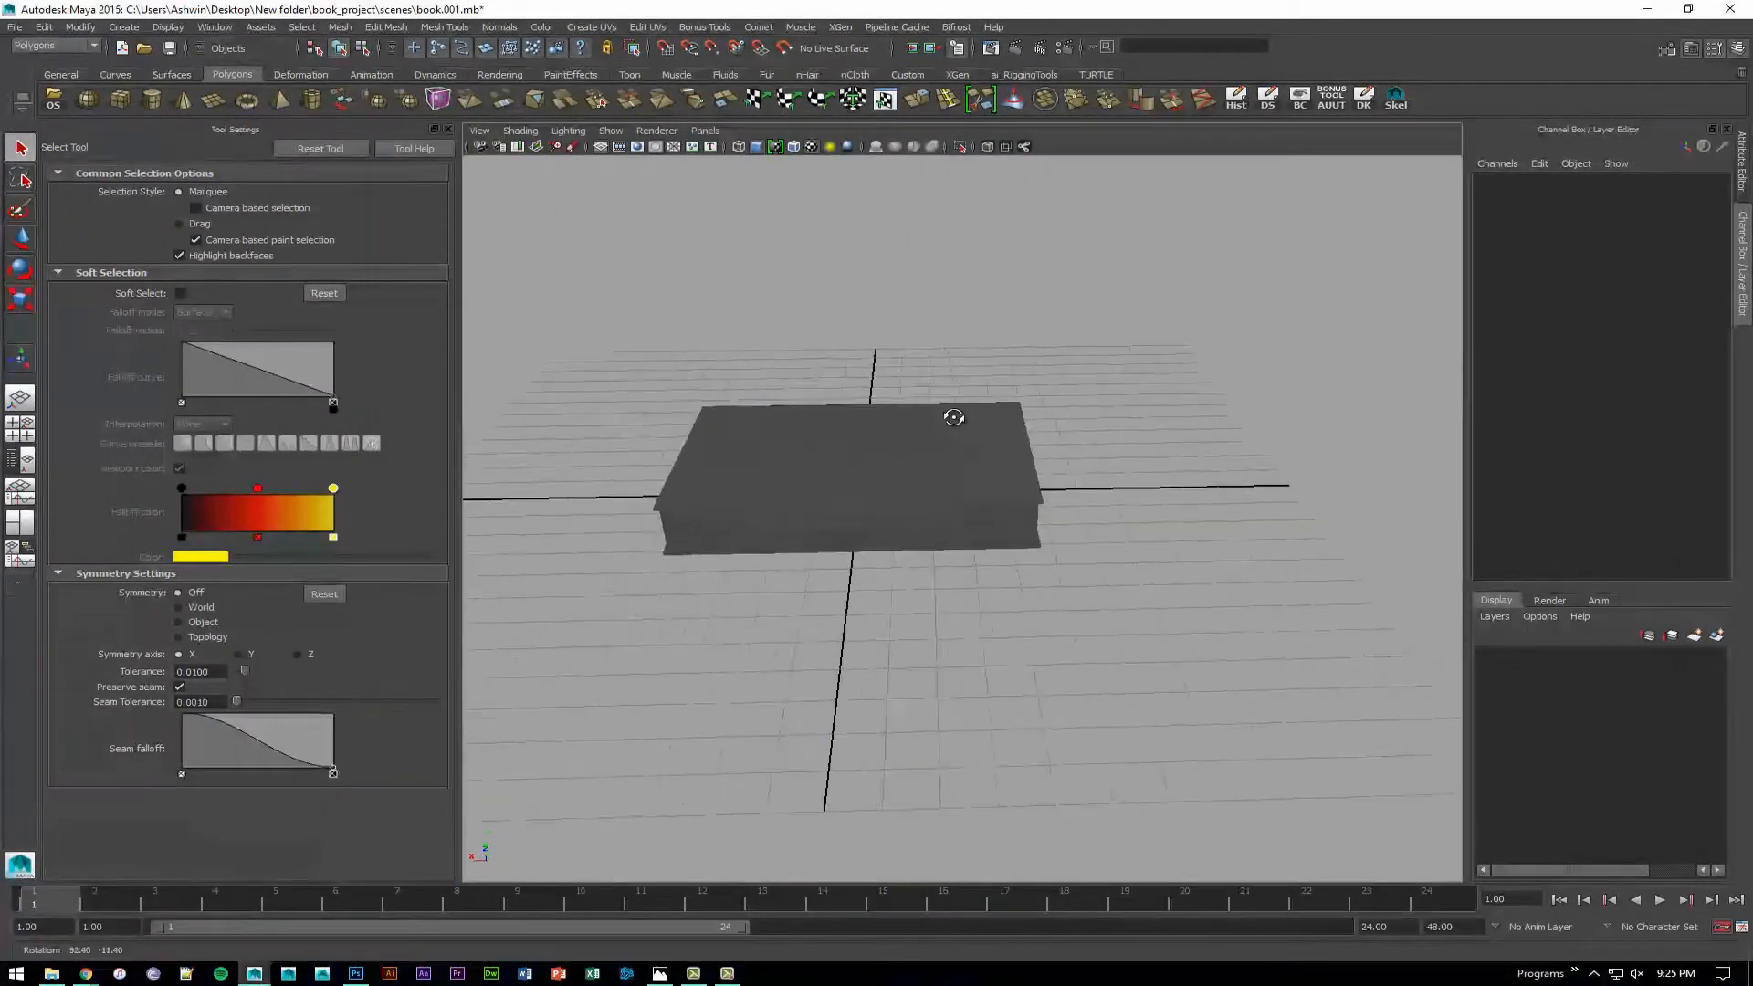
left_click(958, 481)
left_click_drag(958, 481, 837, 442, "alt")
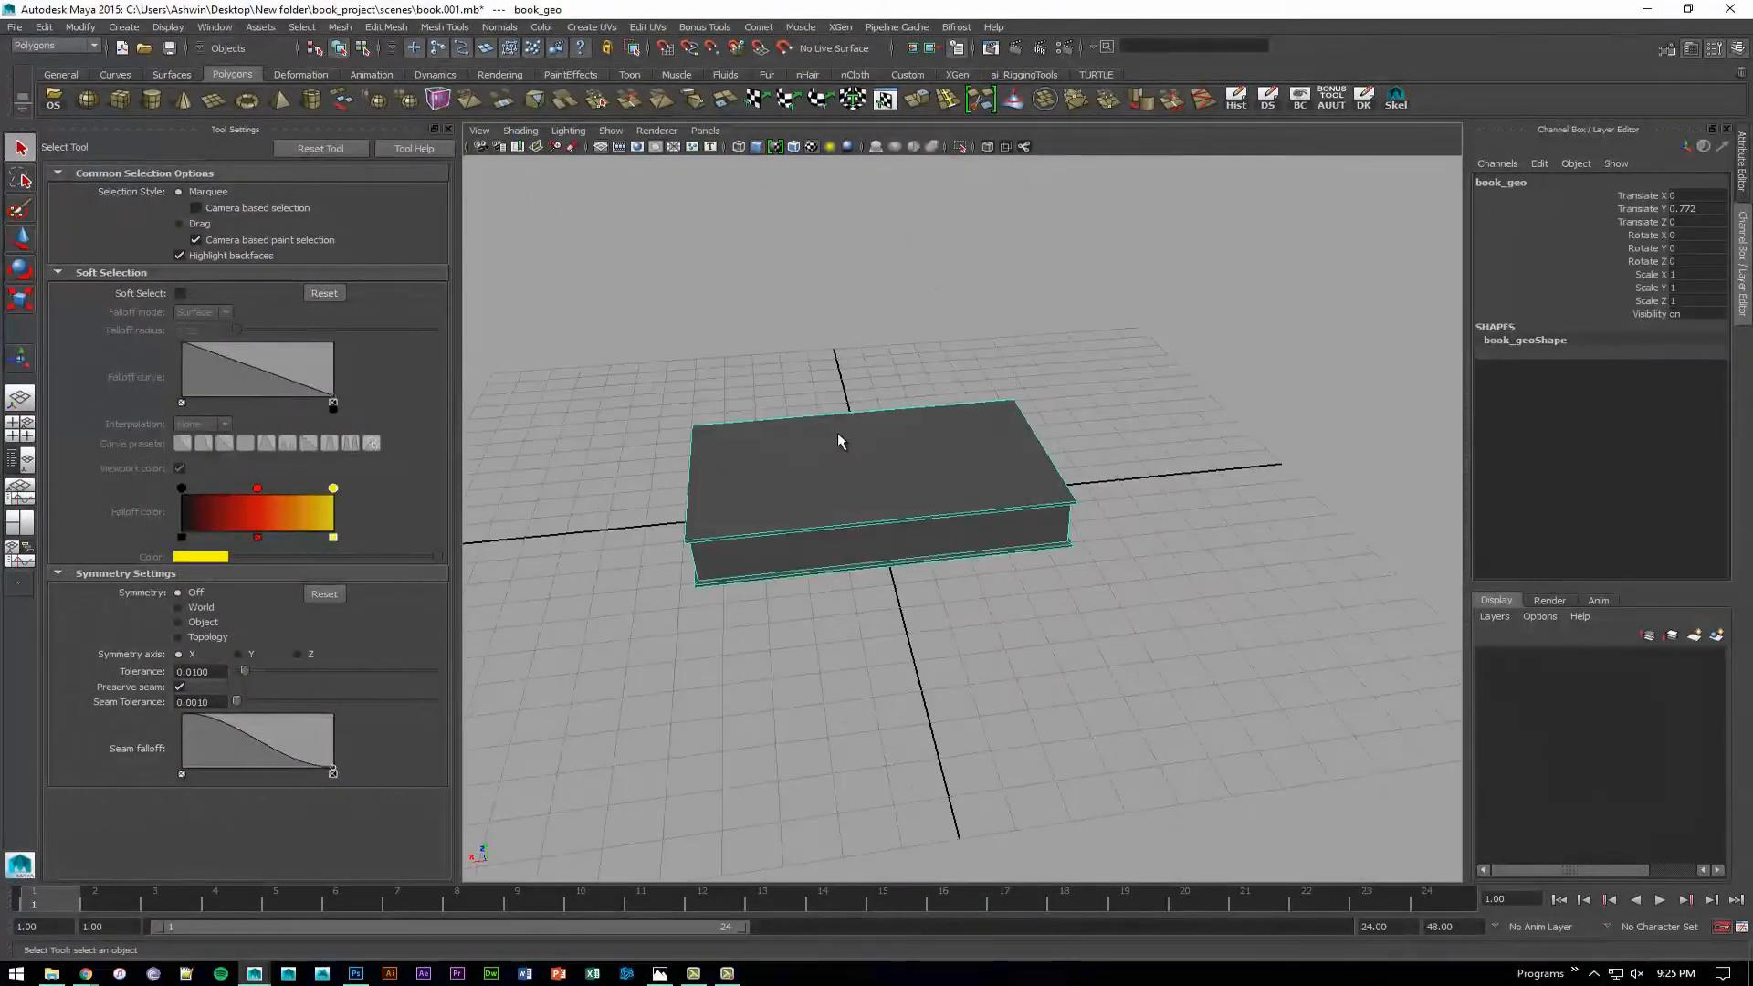
right_click(838, 436)
left_click(882, 752)
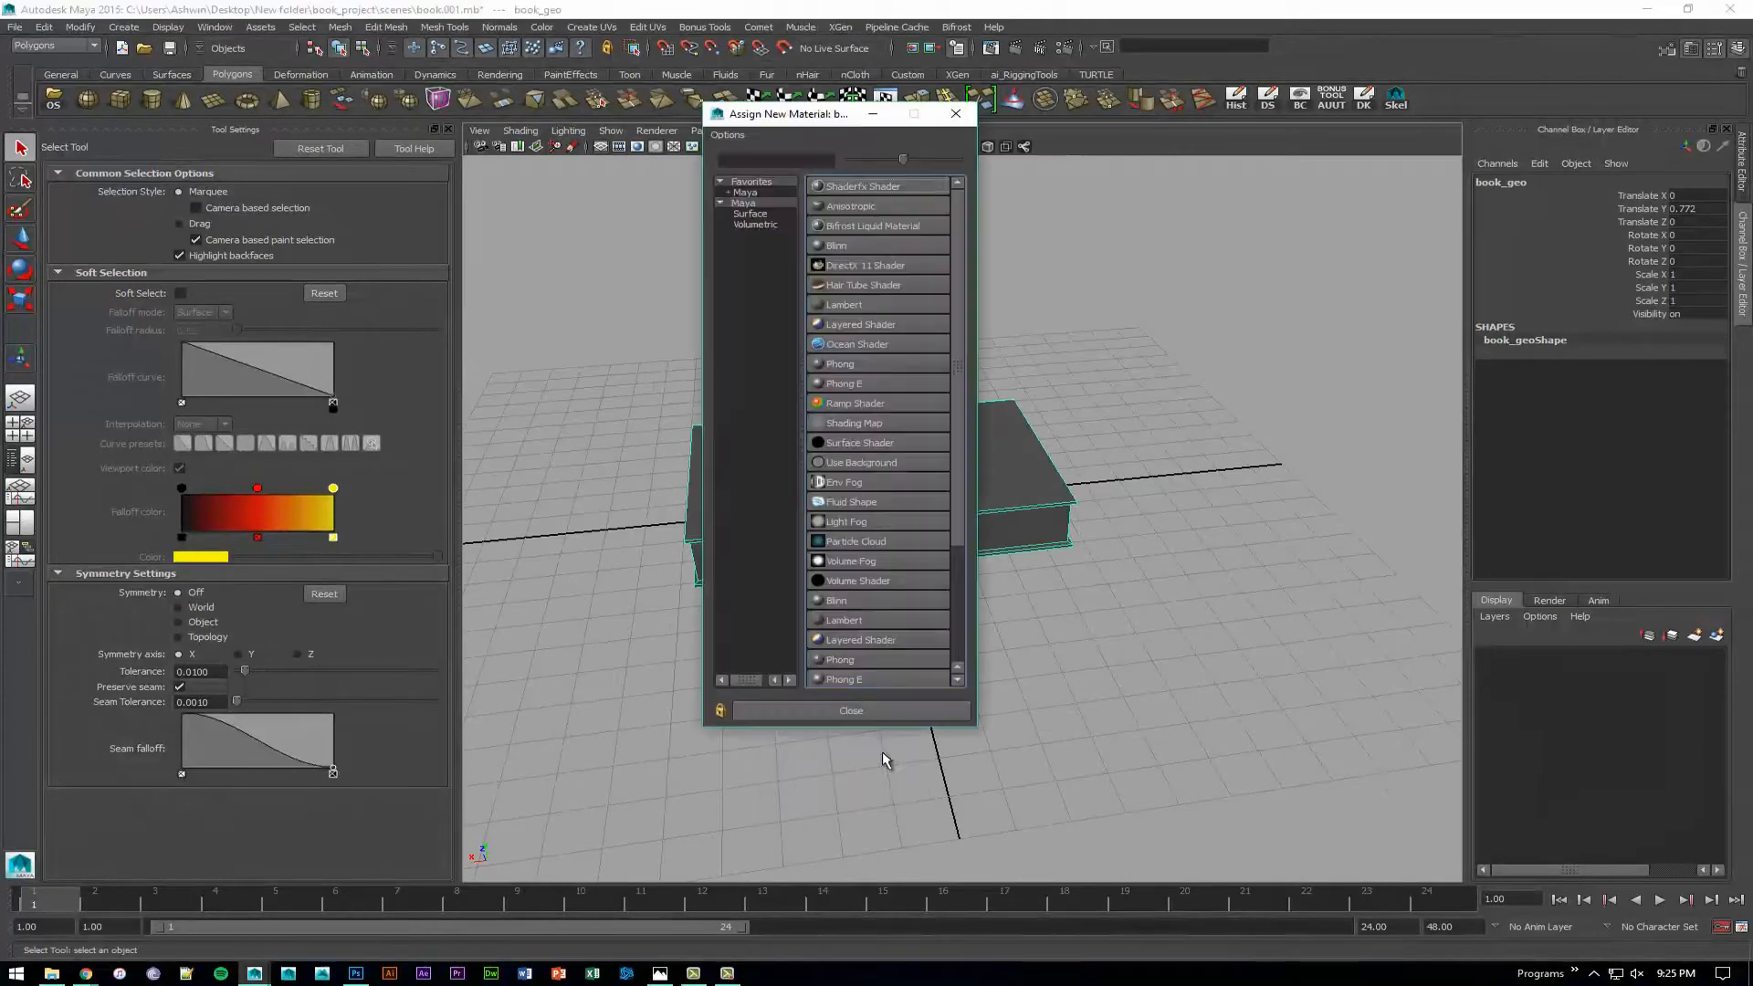
left_click(872, 246)
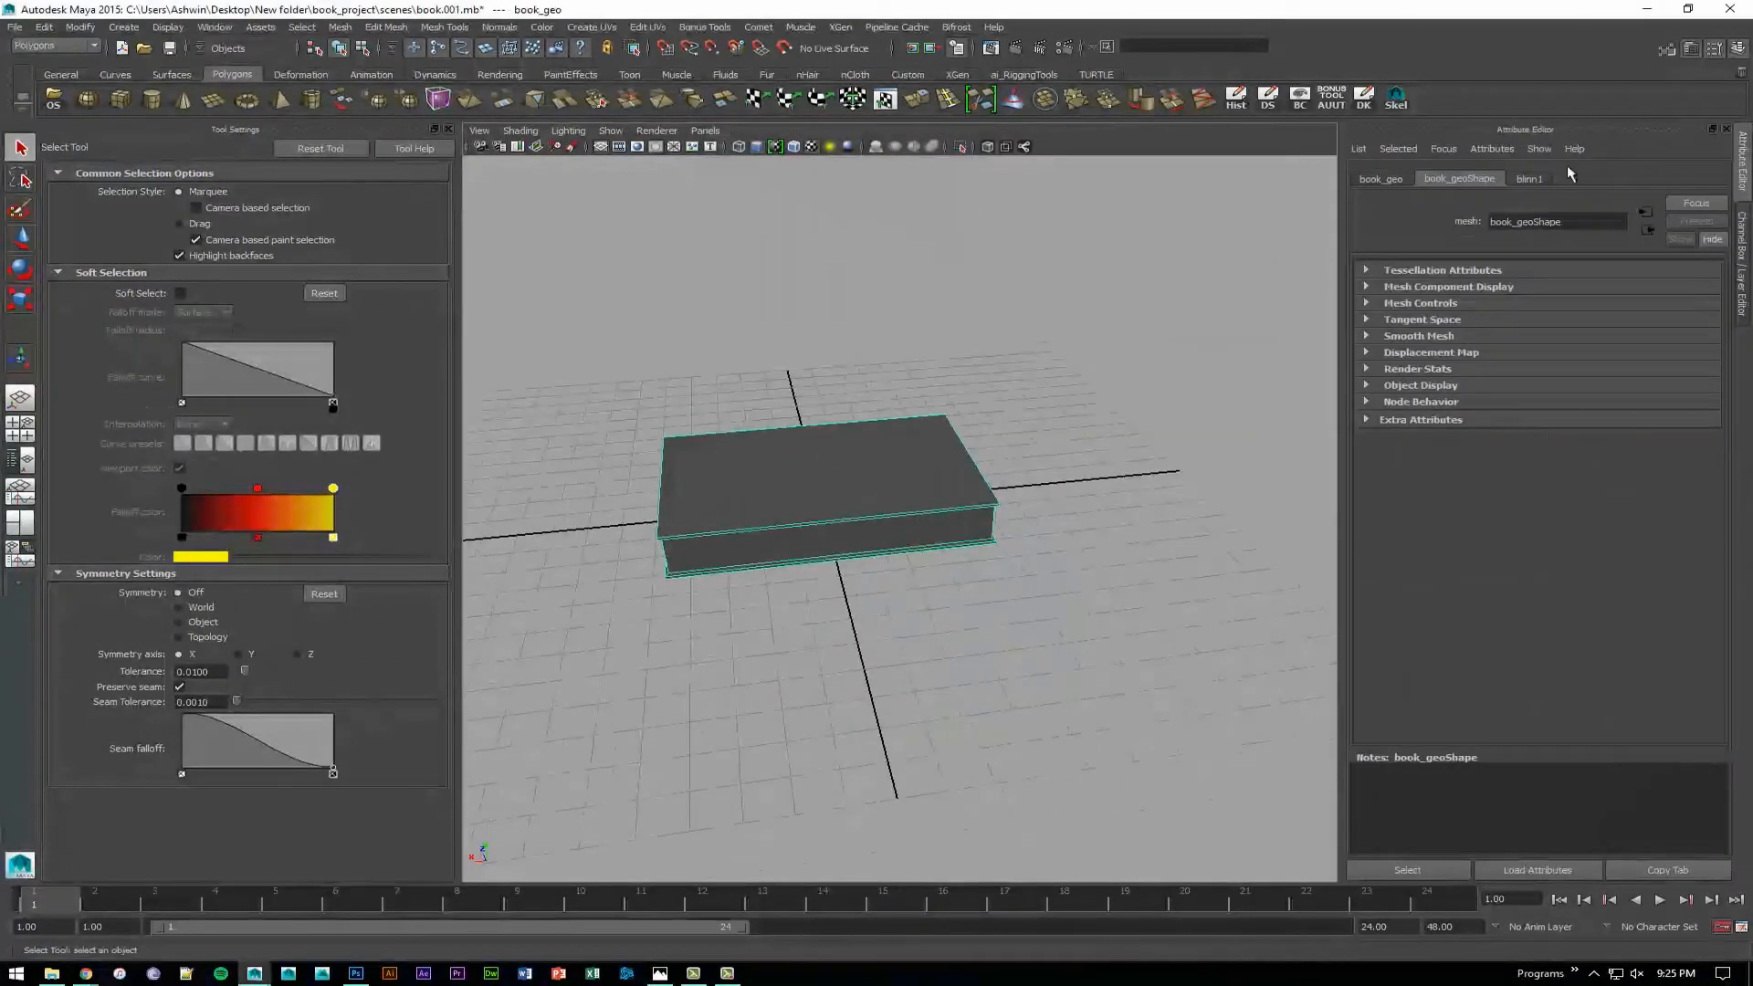
Rename the Blinn material MAT_book and set eccentricity to 0.325, specular roll off to 0.231, reflectivity to 0 and diffuse to 1.
left_click(1526, 178)
left_click(1467, 222)
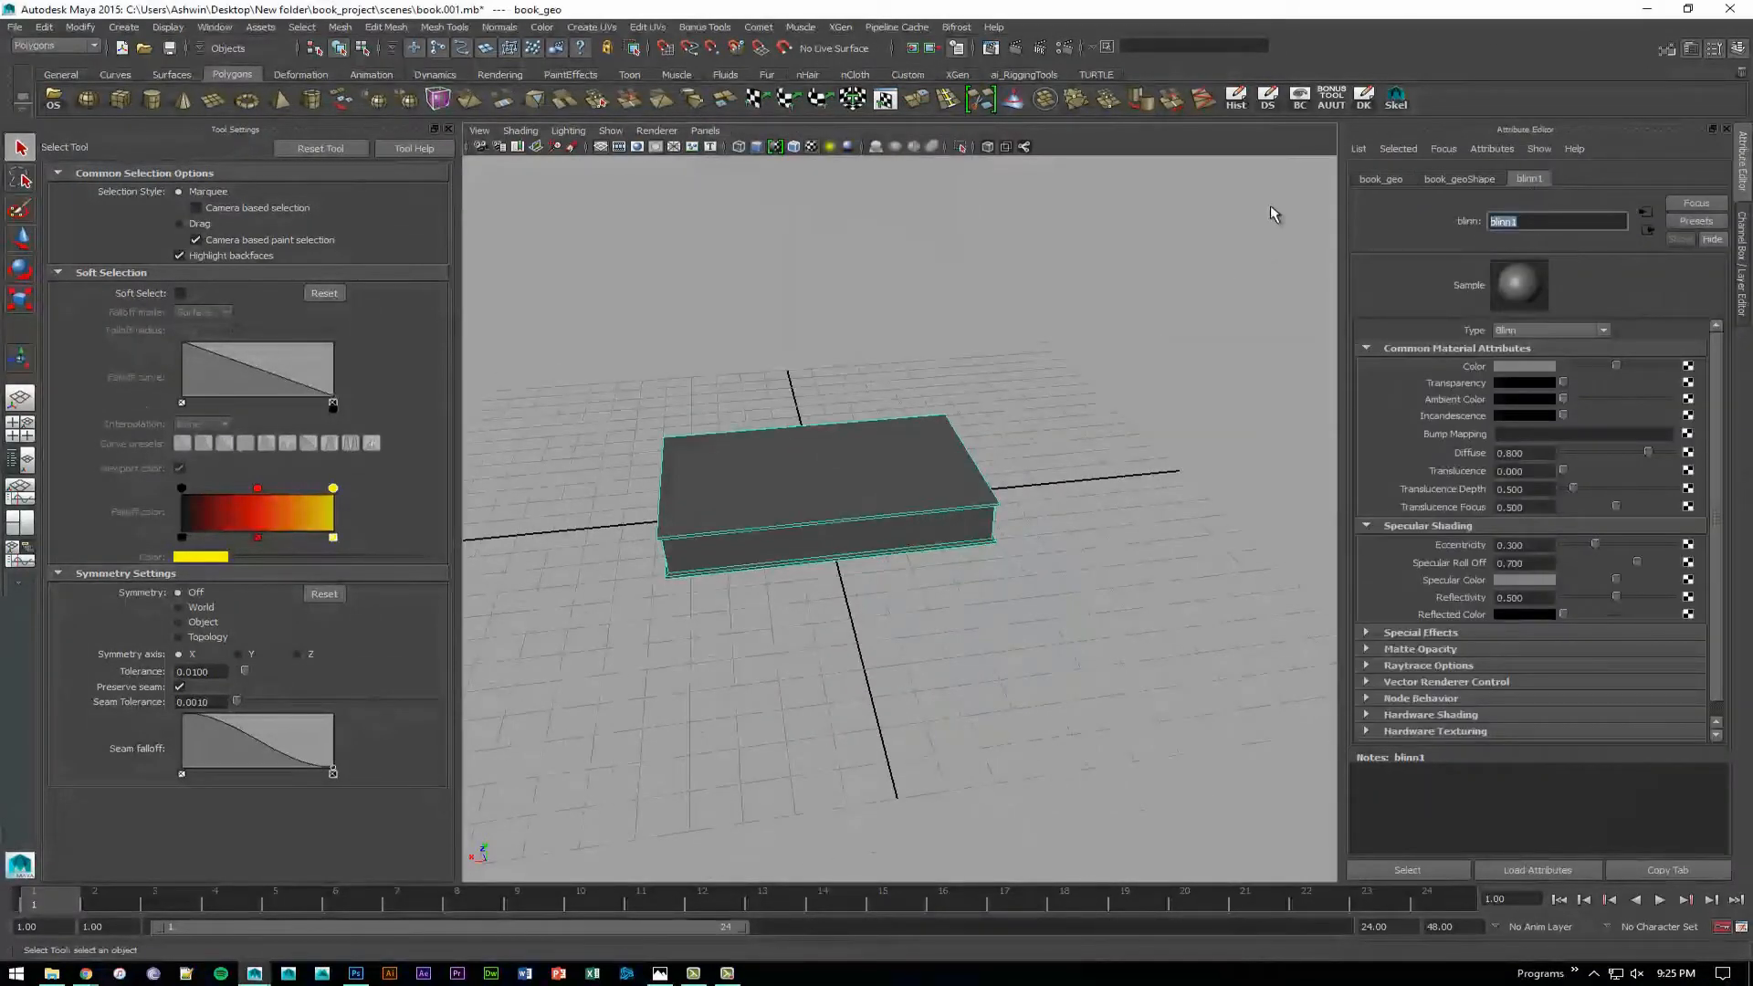
type("MAT_")
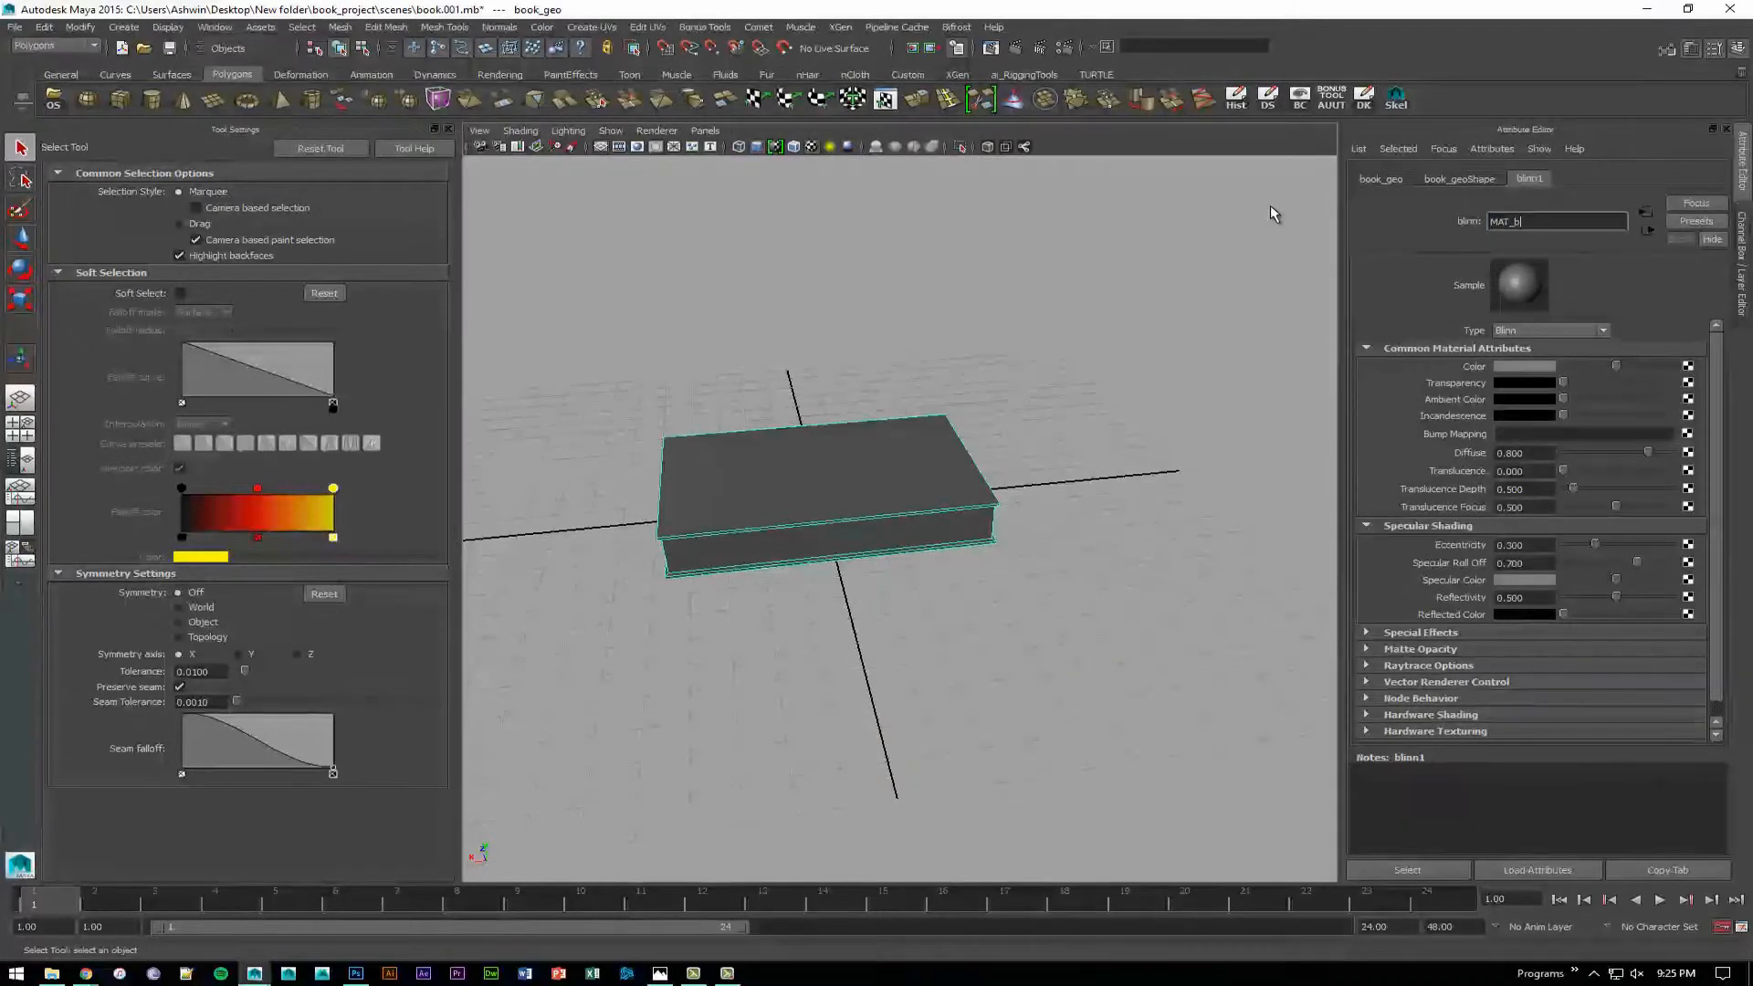
type("book")
key("Return")
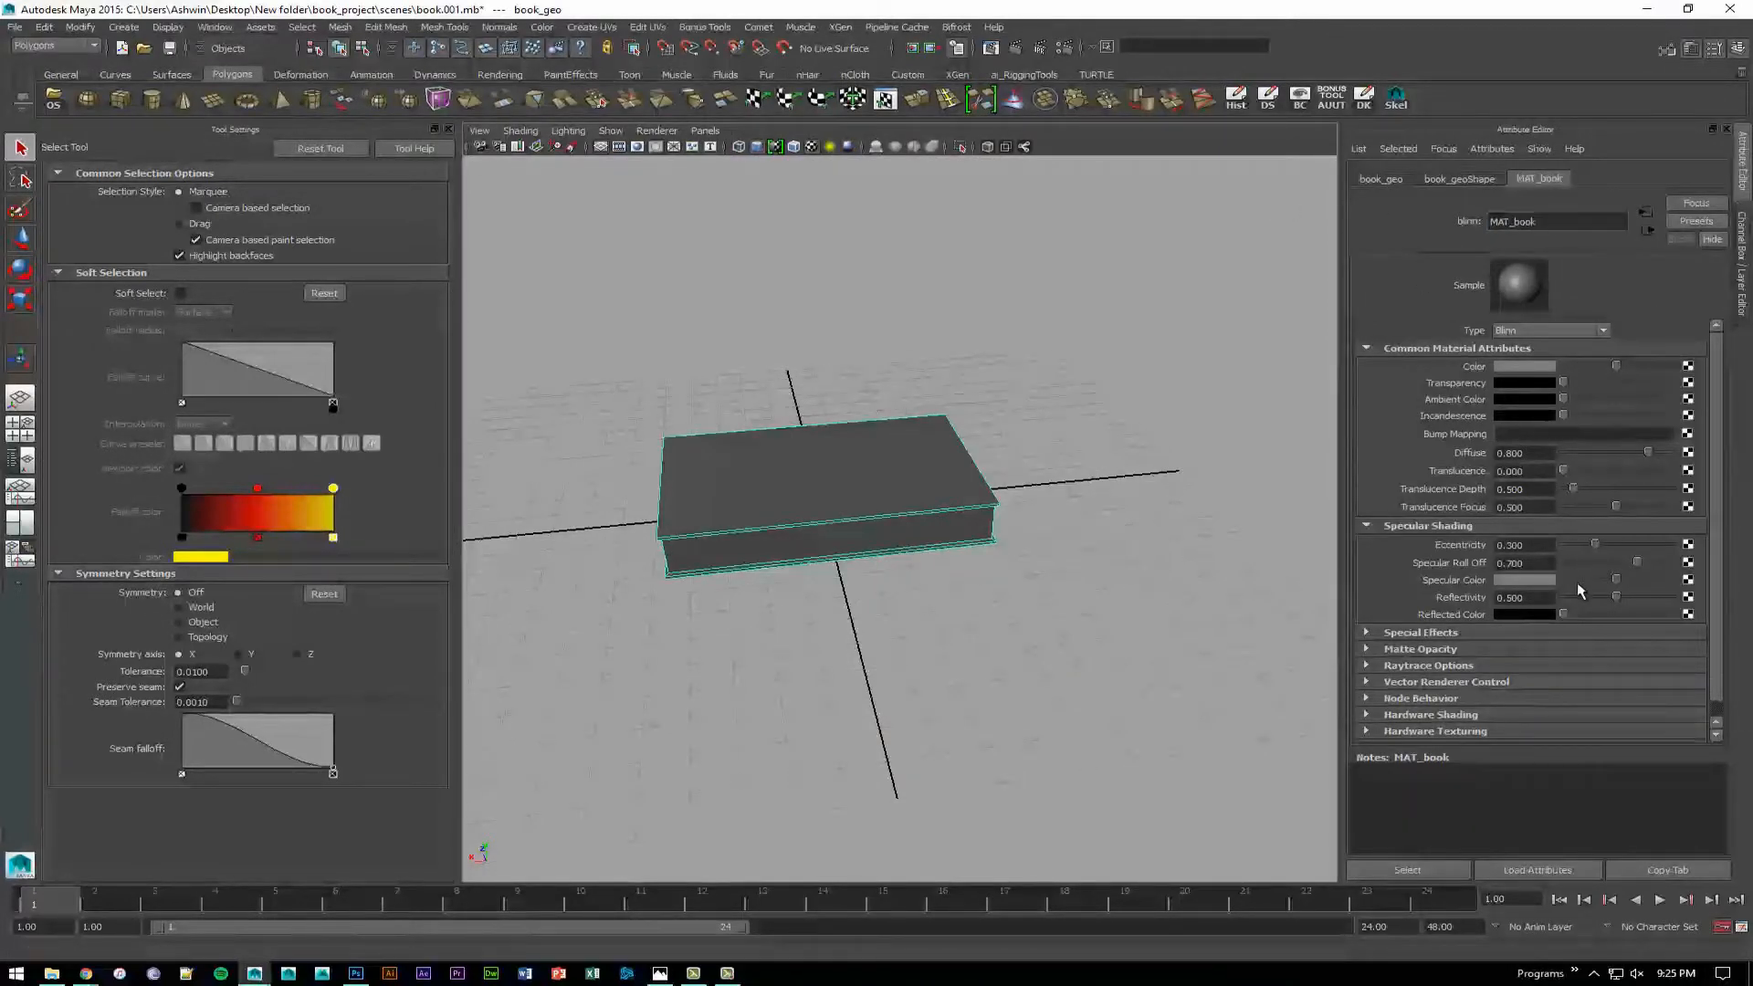
left_click_drag(1594, 543, 1601, 580)
left_click_drag(1648, 451, 1689, 384)
Connect a file texture to the material's color and load TEX_bookColor.png from sourceimages.
left_click(1690, 366)
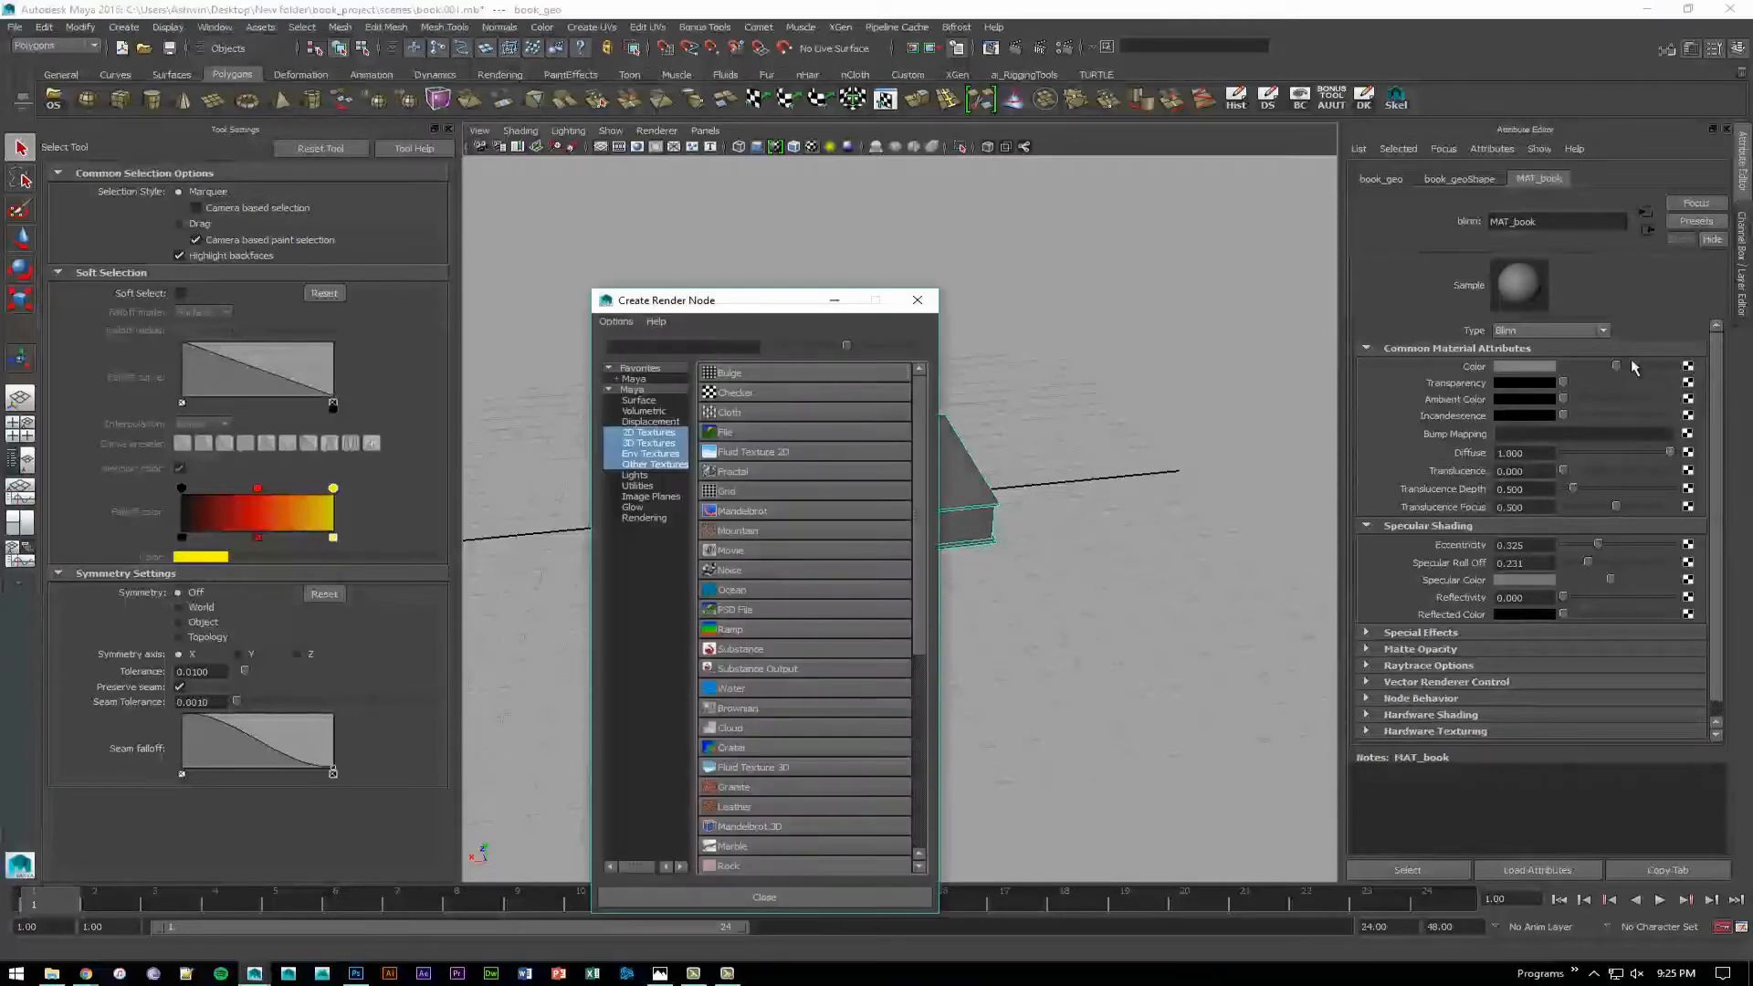
left_click(783, 423)
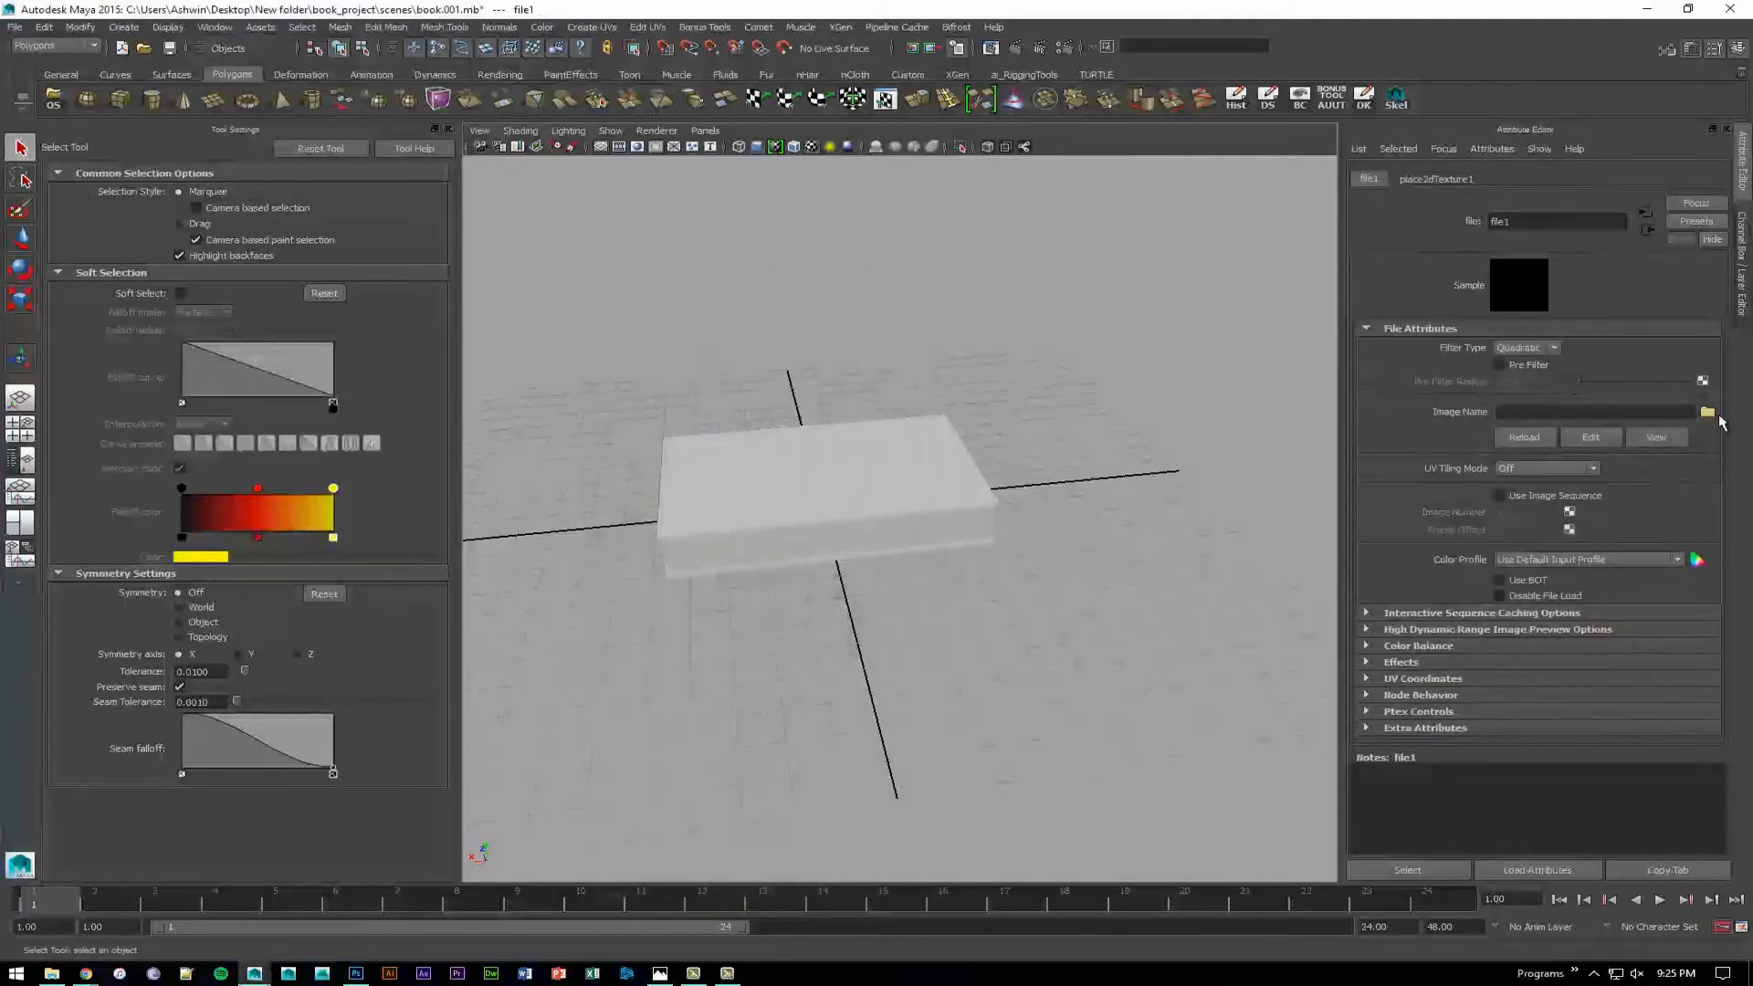
left_click(1707, 412)
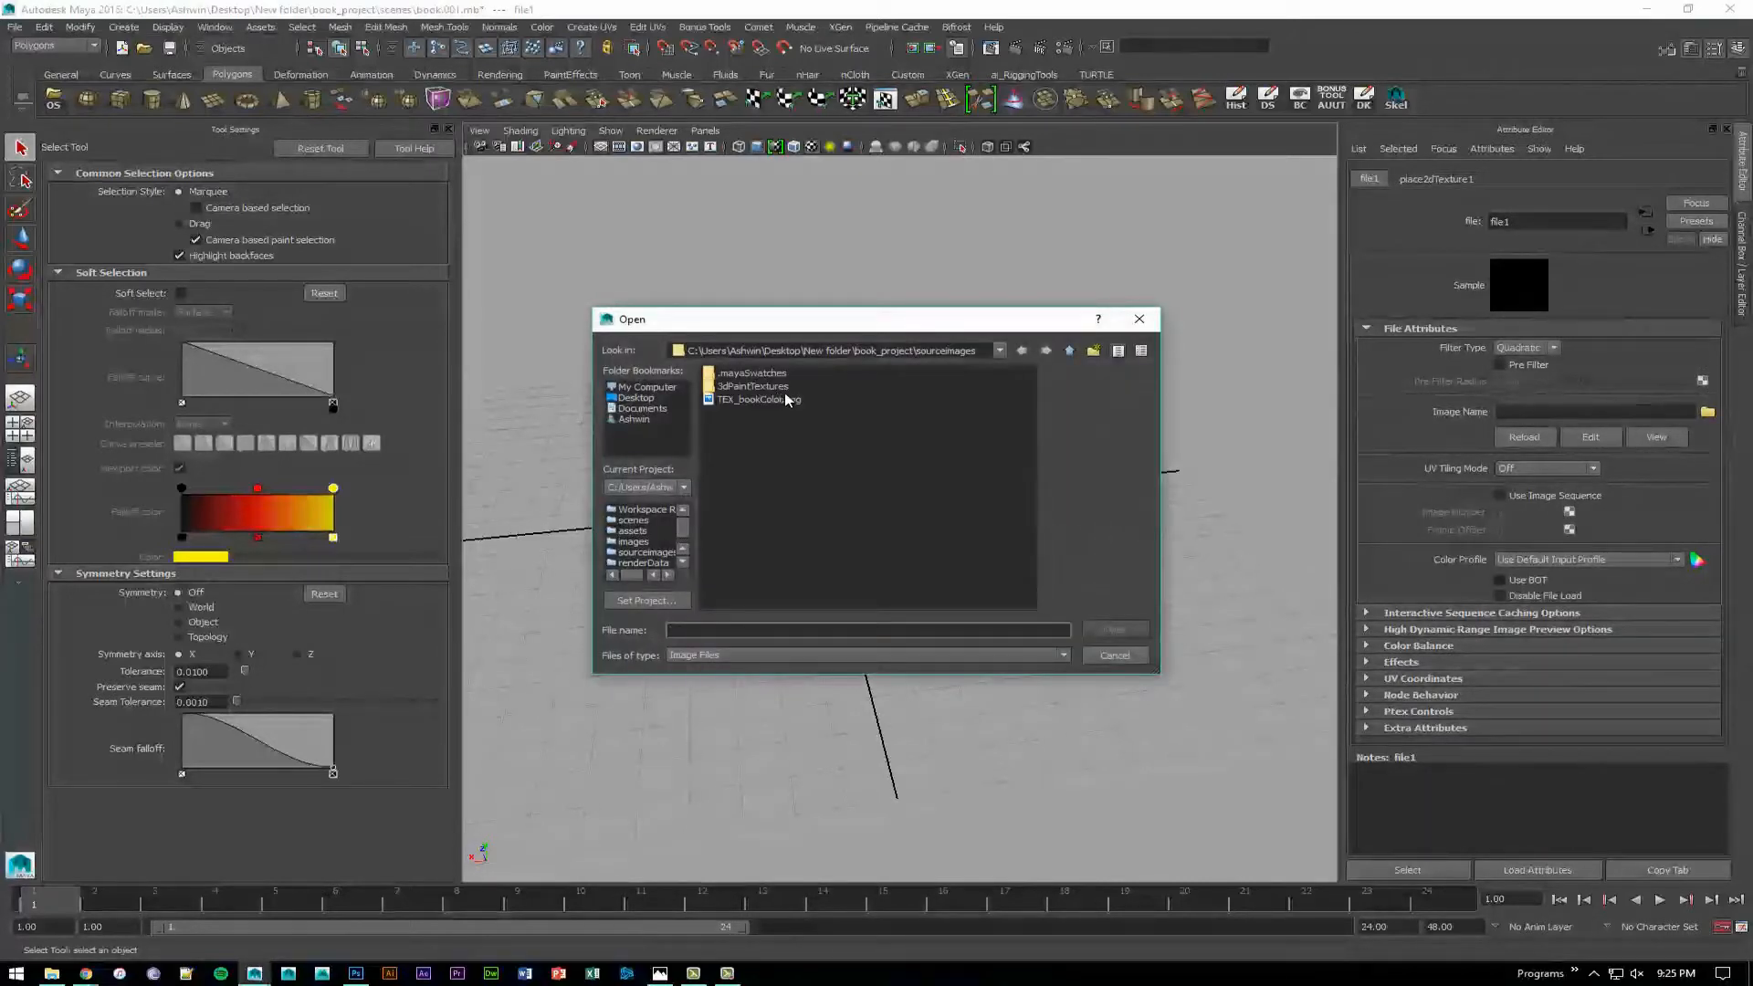
double_click(752, 399)
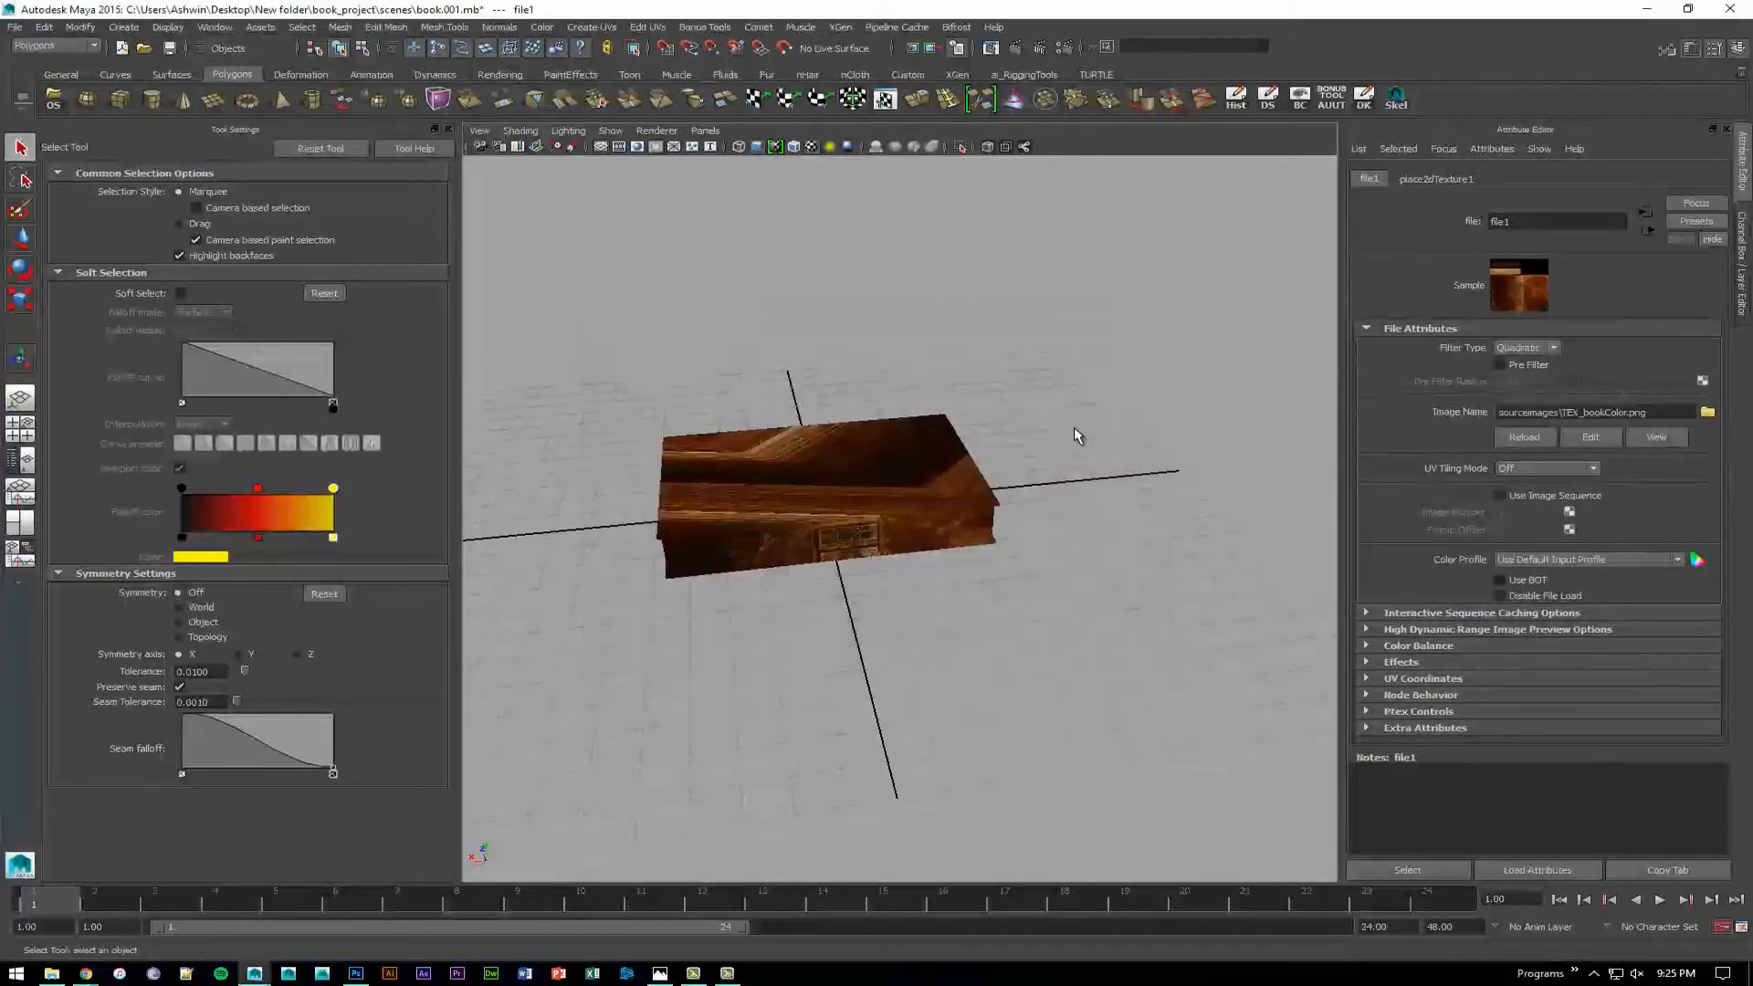
Select the book and examine how the texture maps onto its cover, spine and sides.
left_click_drag(919, 337, 694, 409, "alt")
scroll(868, 419, "up", 3)
left_click(905, 440)
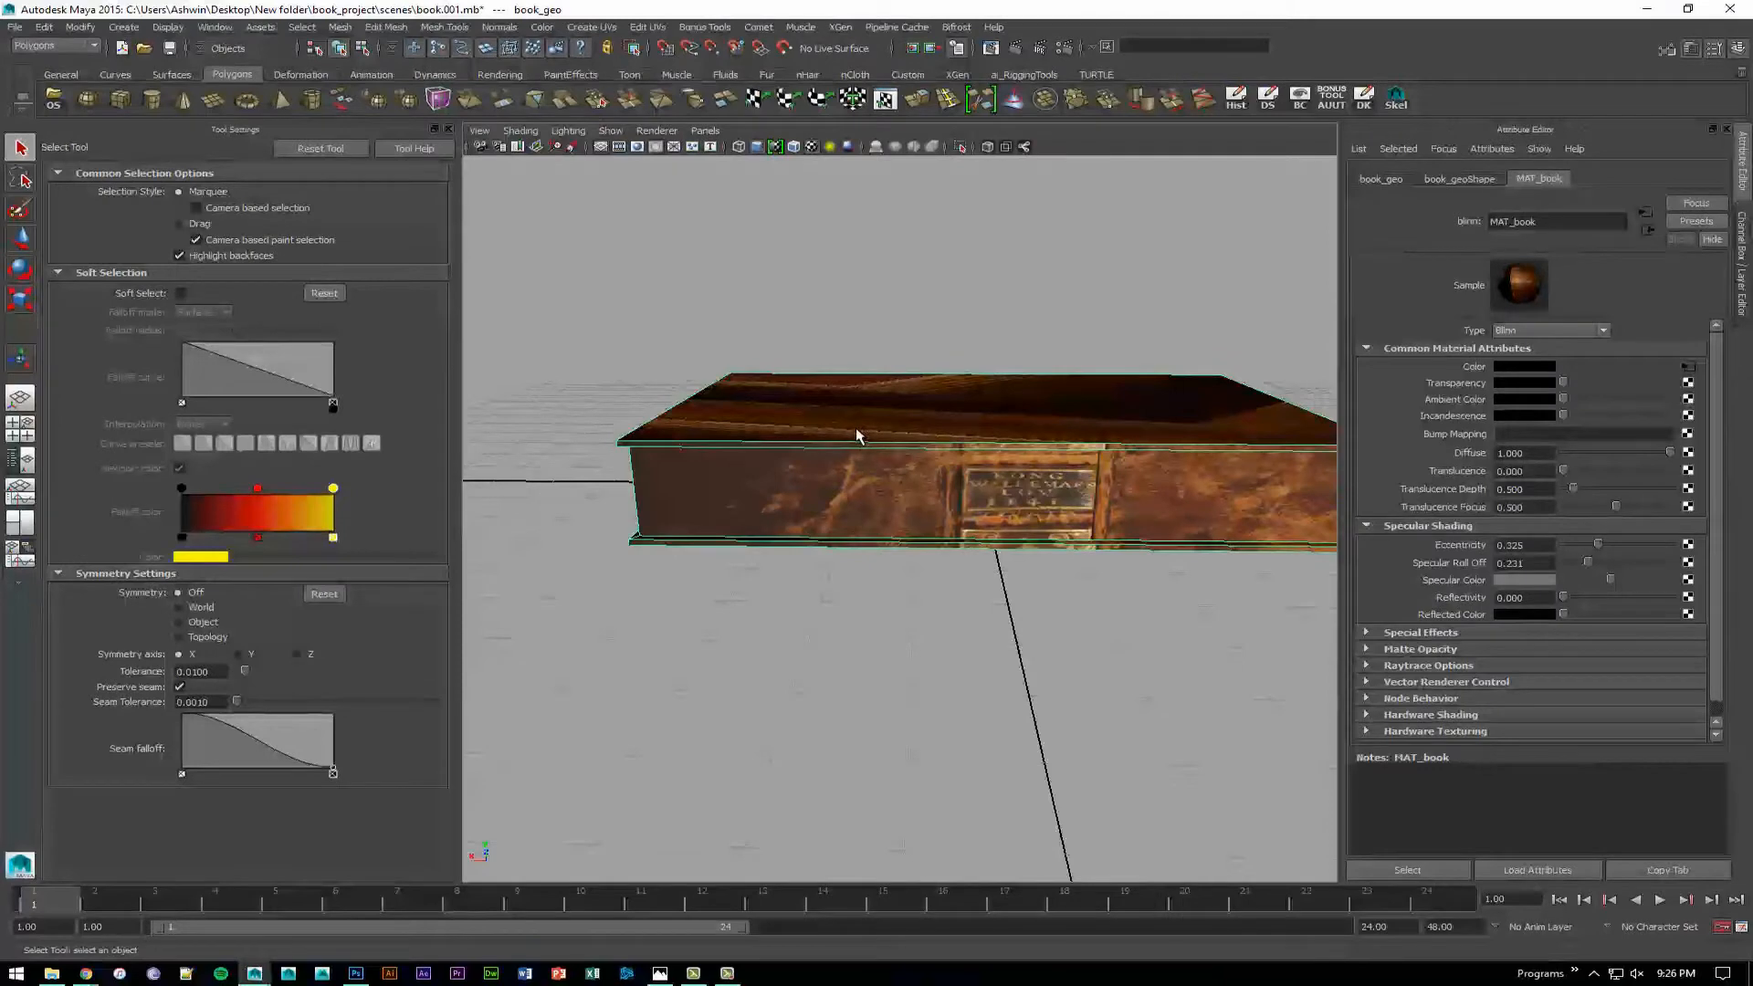
left_click_drag(783, 403, 1010, 391, "alt")
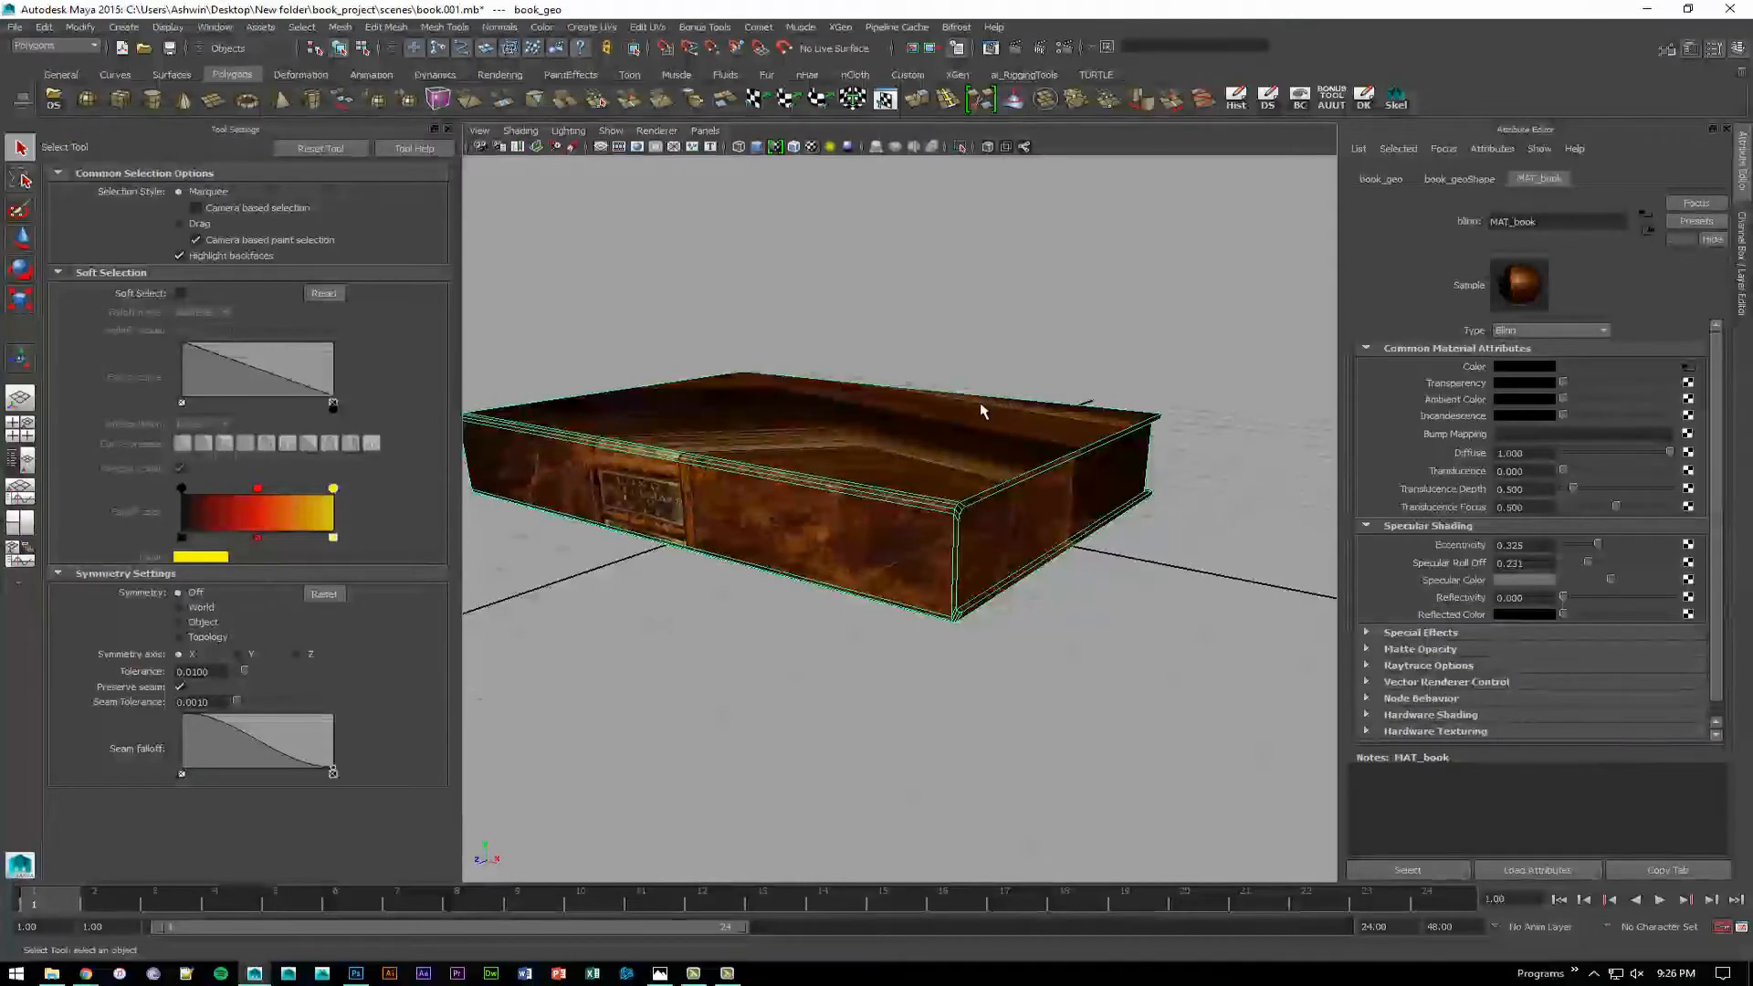
left_click_drag(917, 416, 952, 419, "alt")
middle_click_drag(952, 419, 1032, 354, "alt")
right_click_drag(1031, 354, 885, 415, "alt")
left_click_drag(886, 415, 1085, 435, "alt")
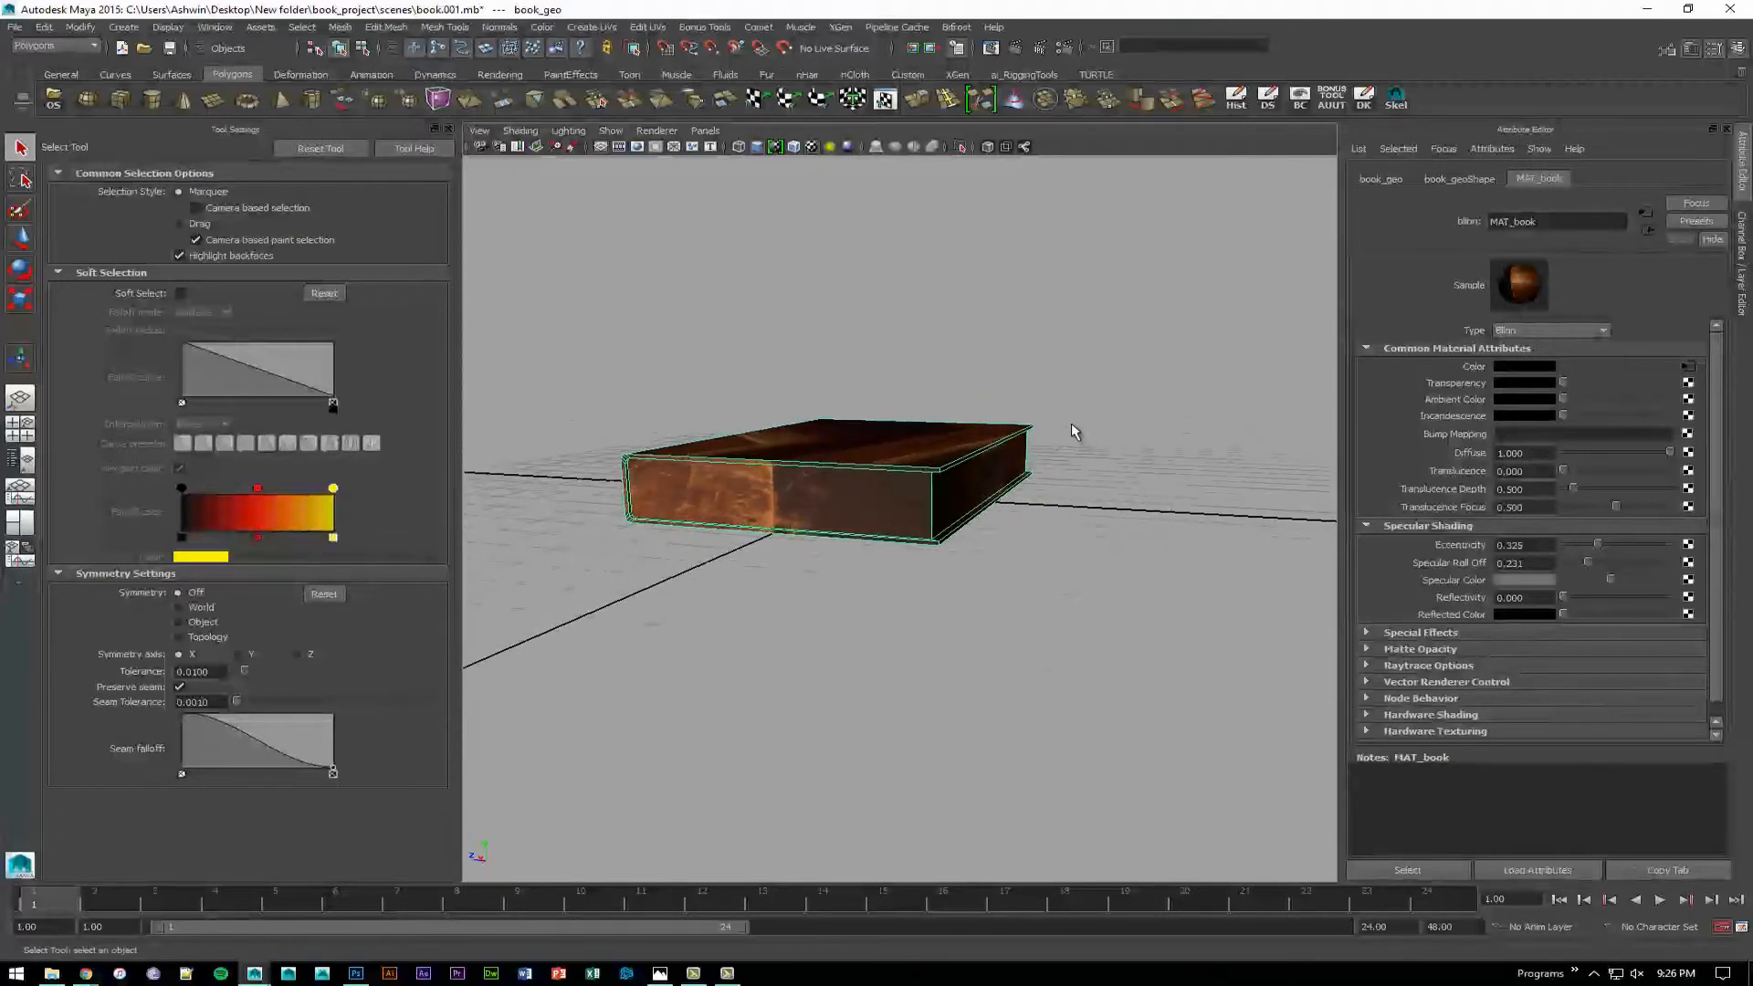
left_click_drag(979, 423, 1008, 447, "alt")
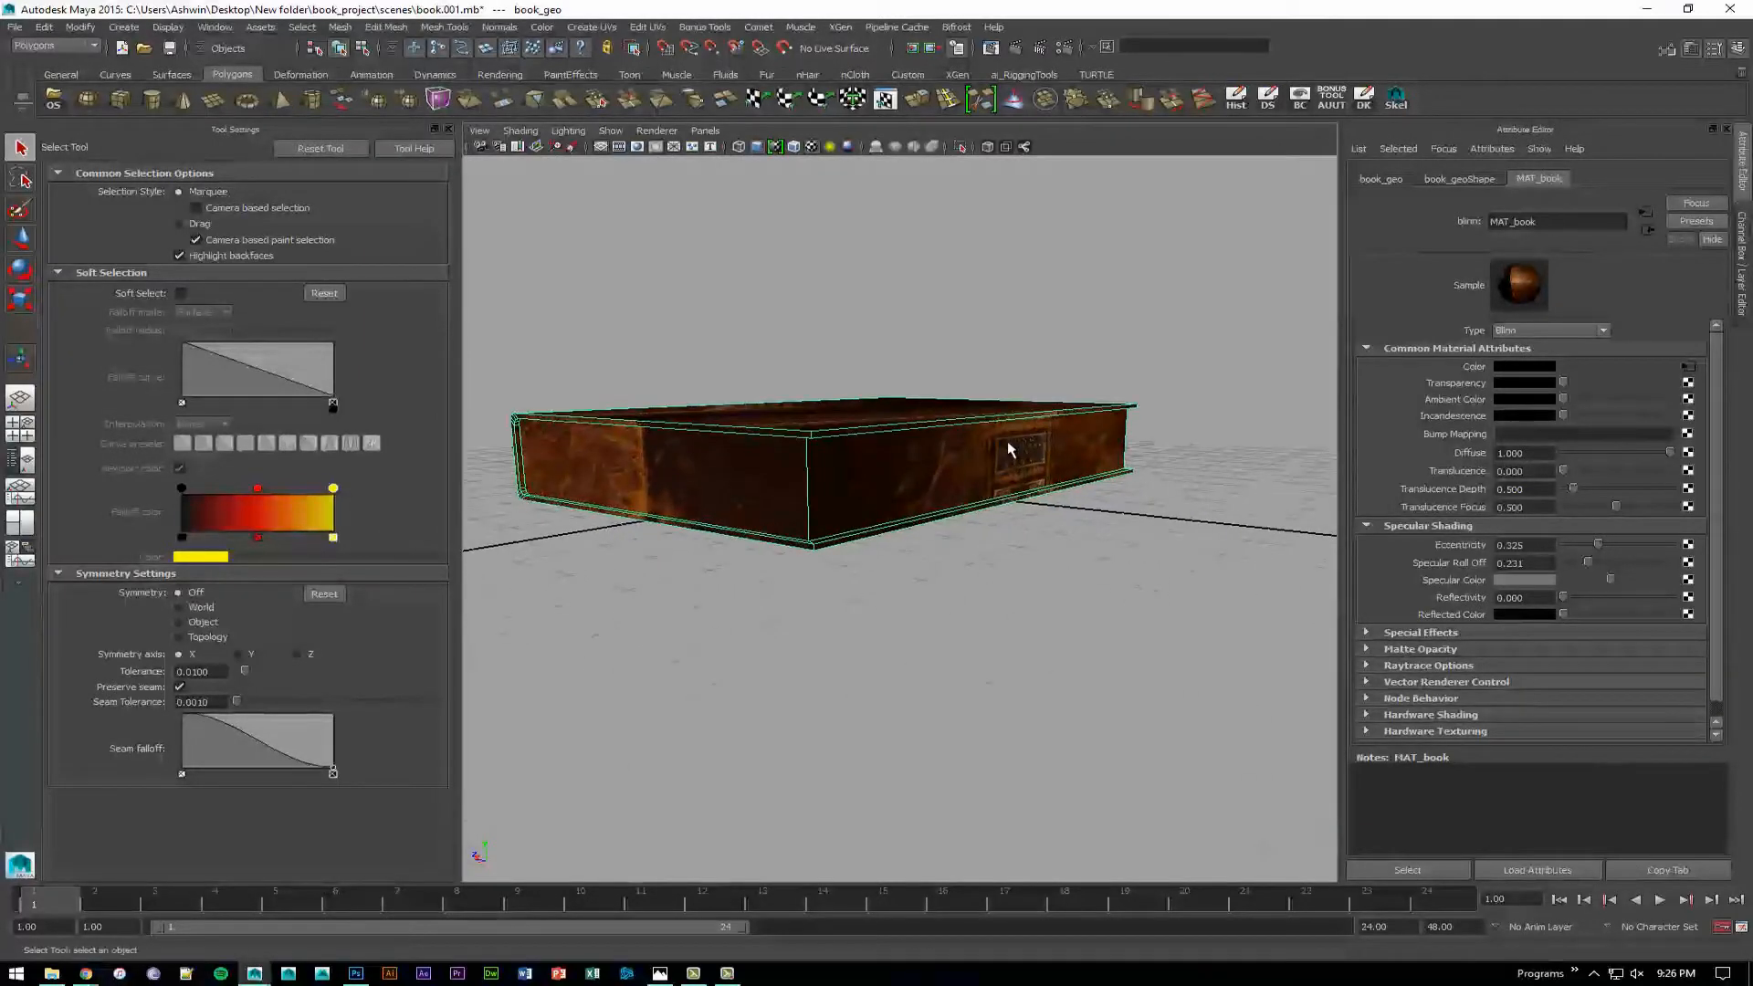
left_click_drag(876, 407, 1008, 427, "alt")
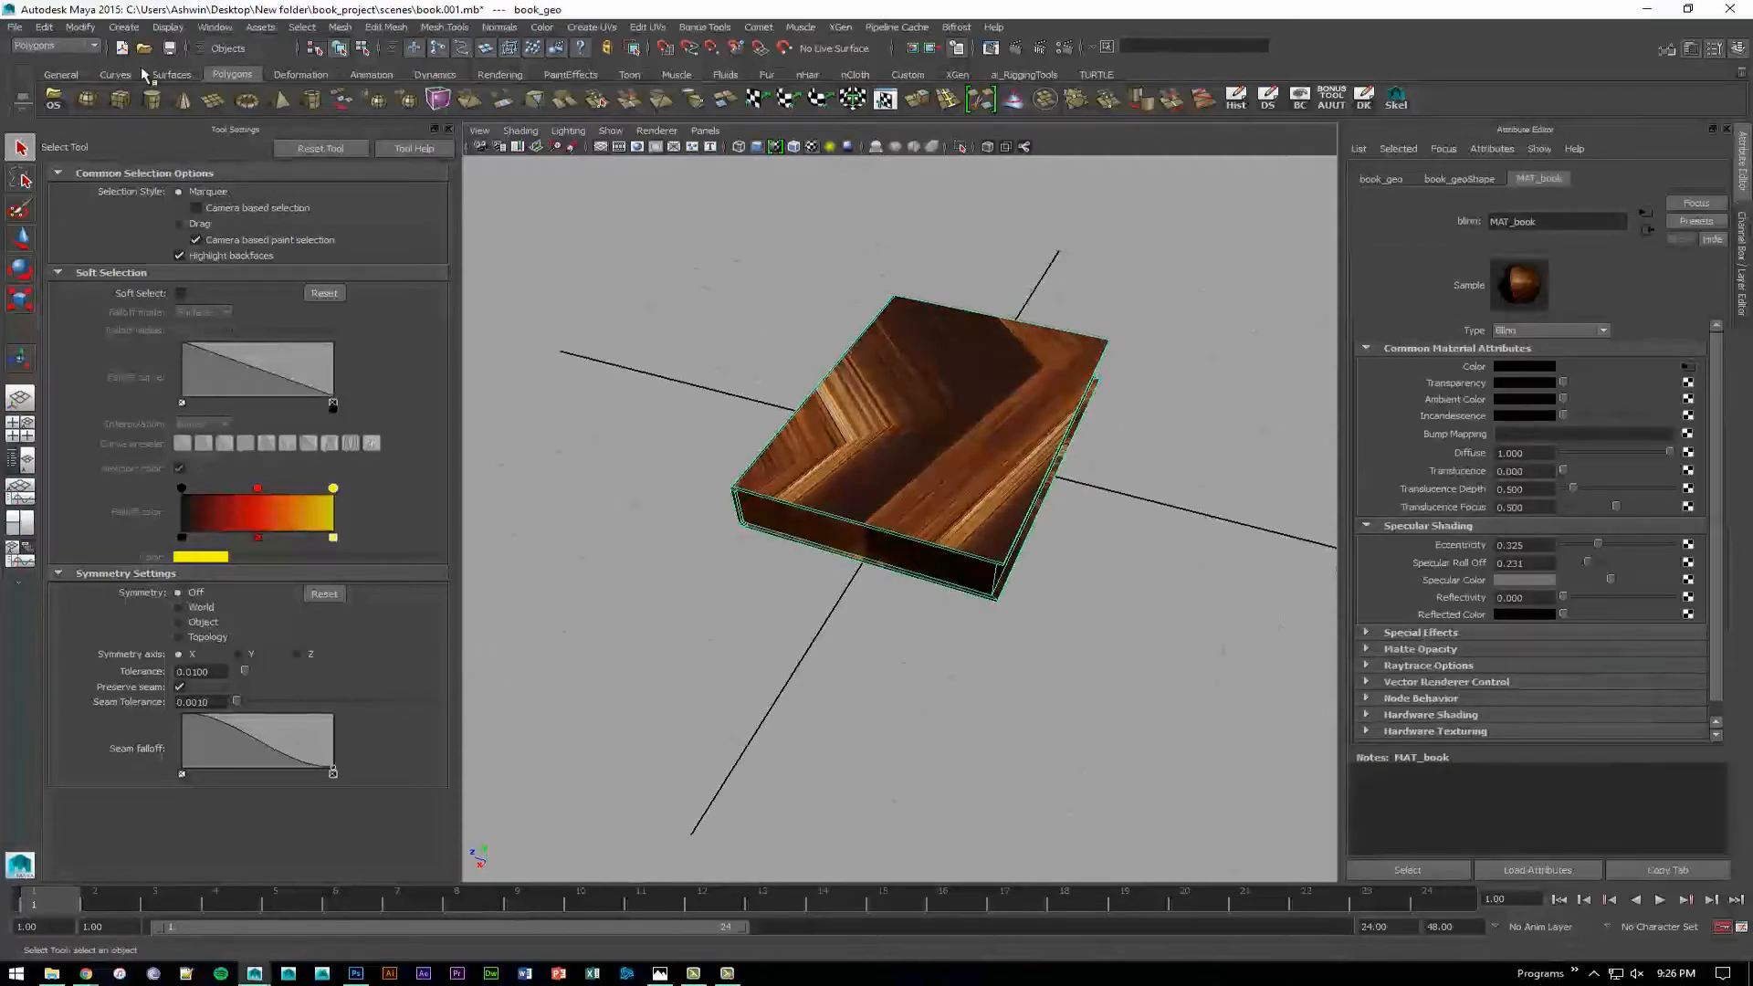
Open the UV Texture Editor for the book and frame the whole texture image in it.
left_click(216, 26)
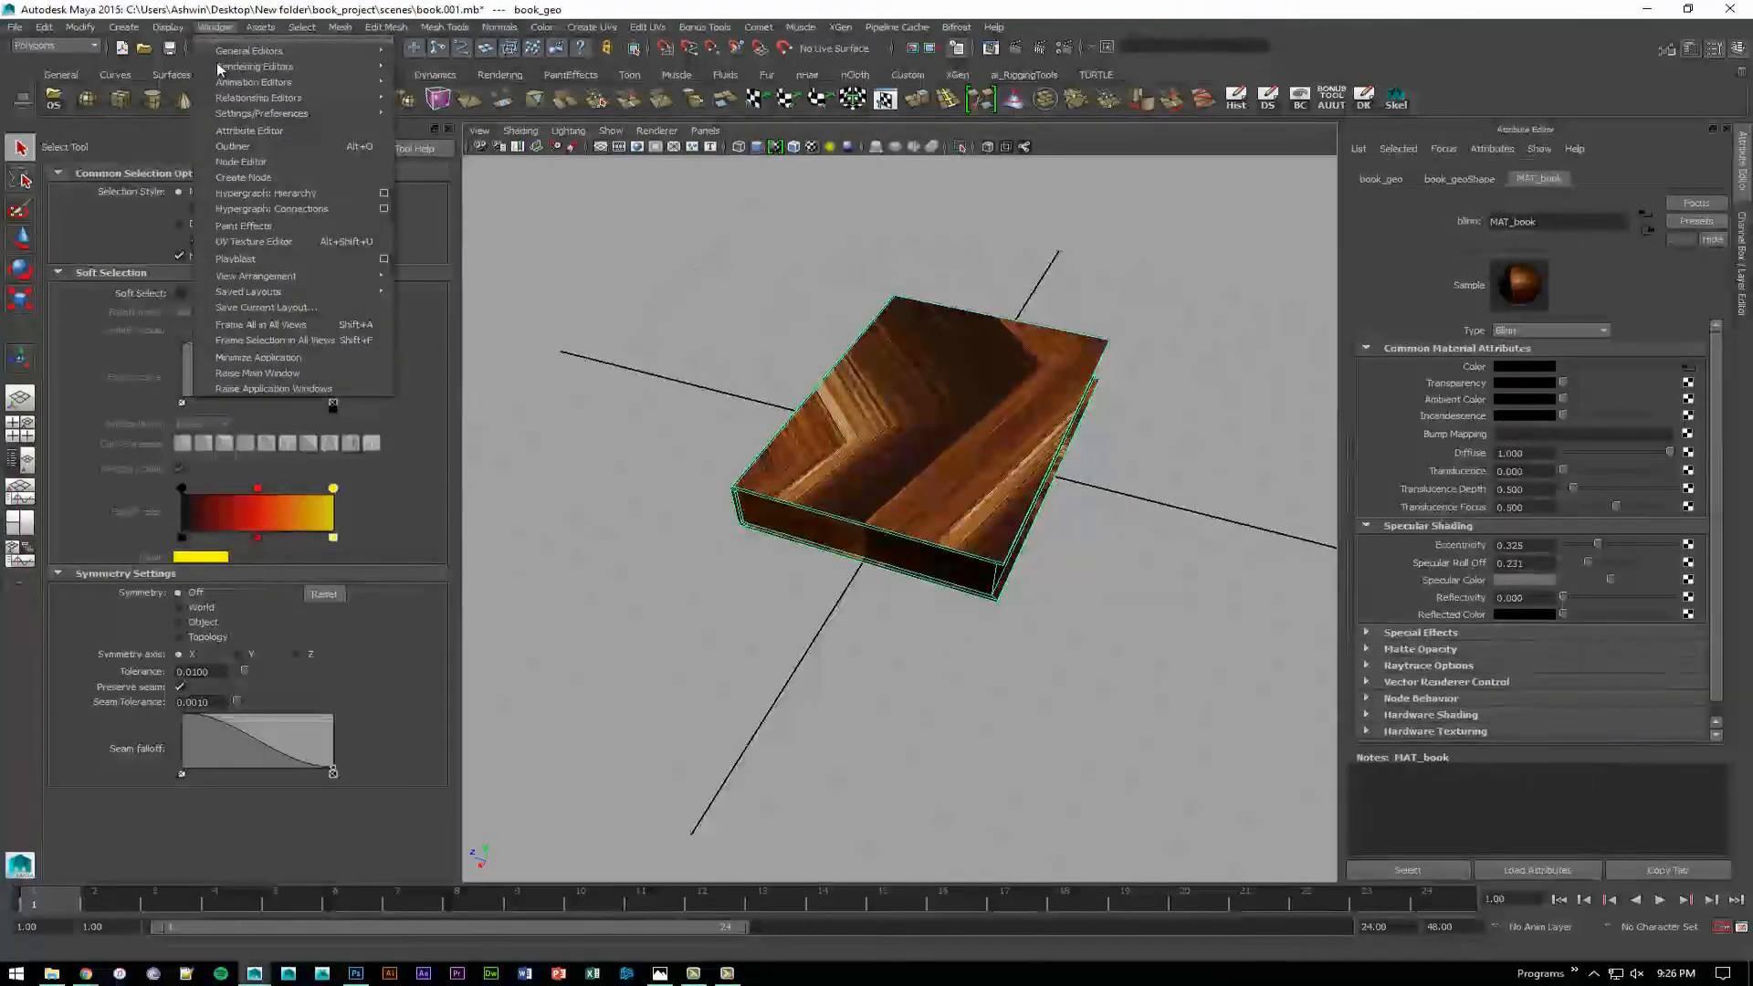
left_click(310, 241)
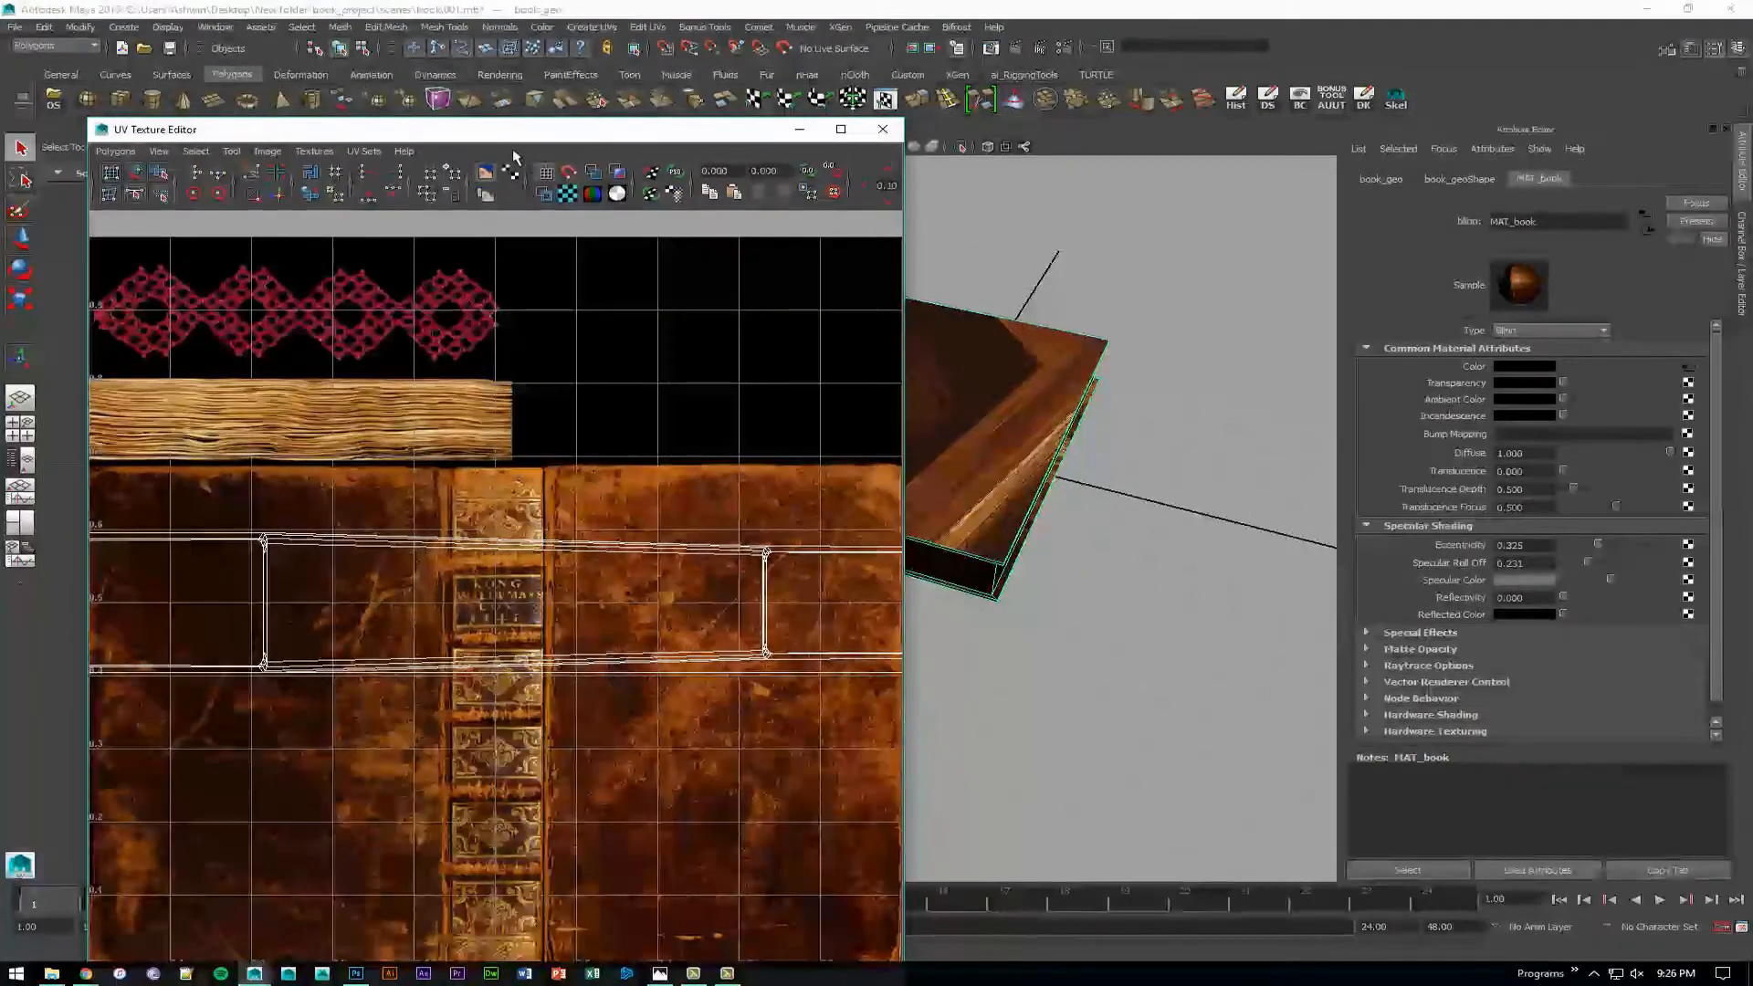
left_click_drag(499, 136, 497, 19)
scroll(410, 270, "down", 6)
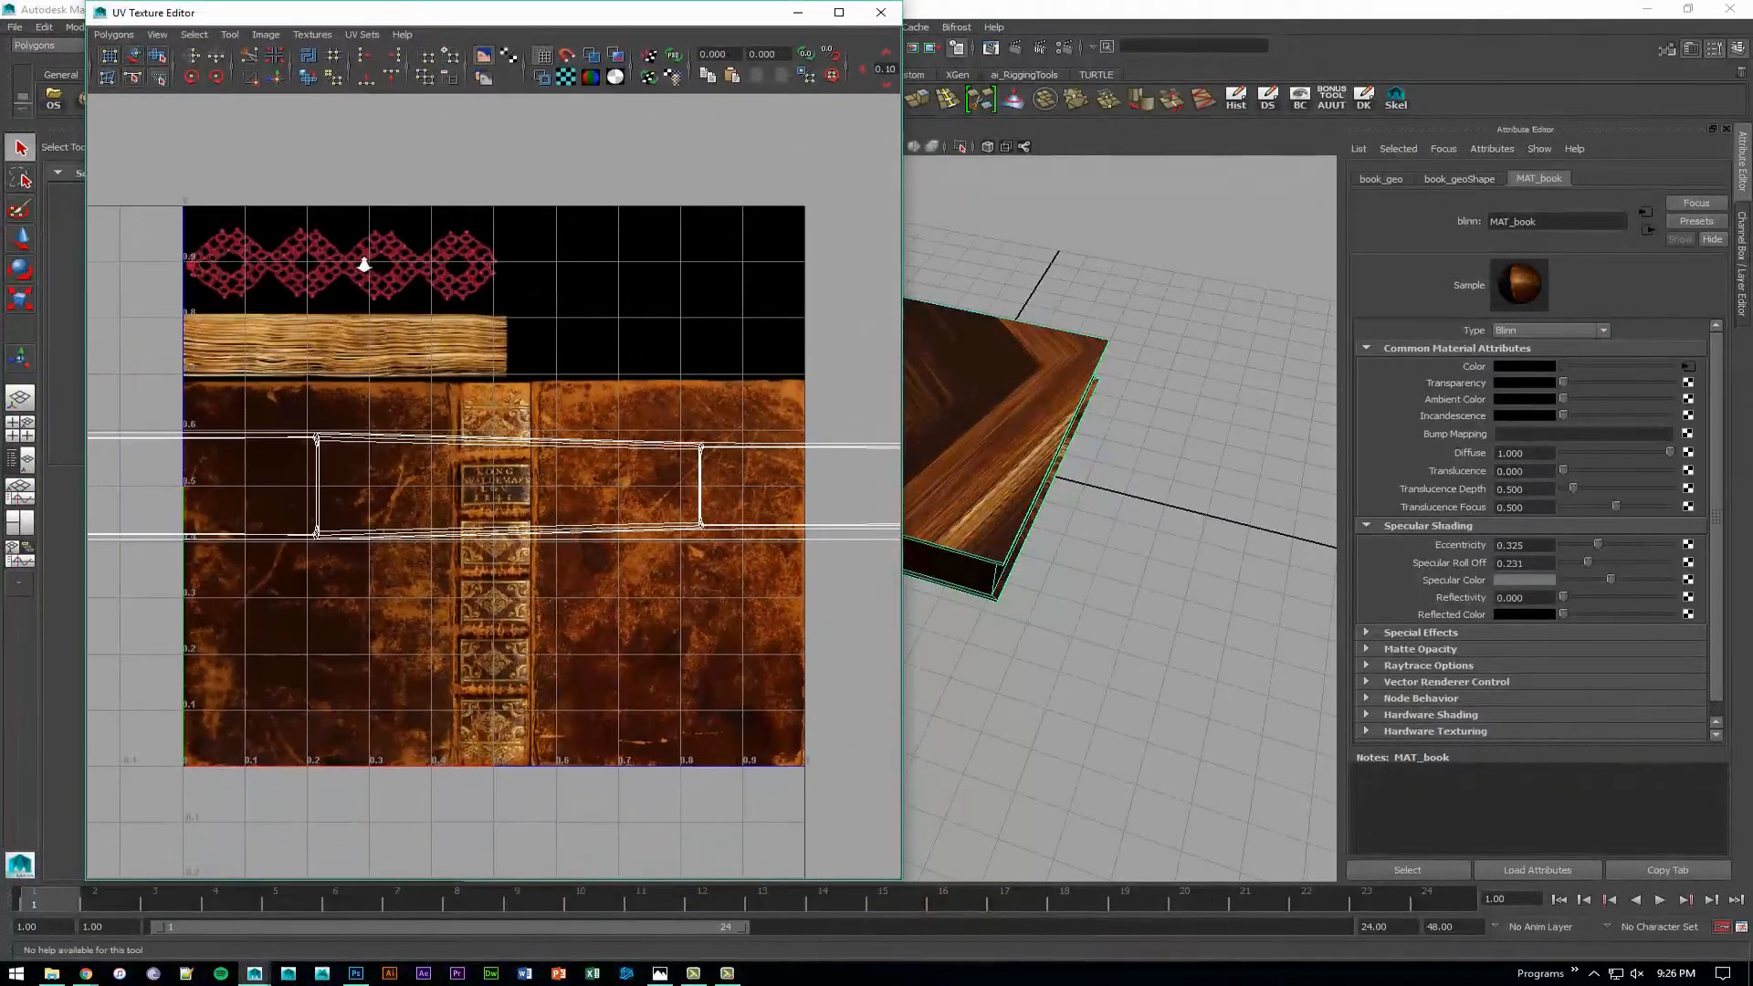
right_click_drag(517, 319, 817, 442, "alt")
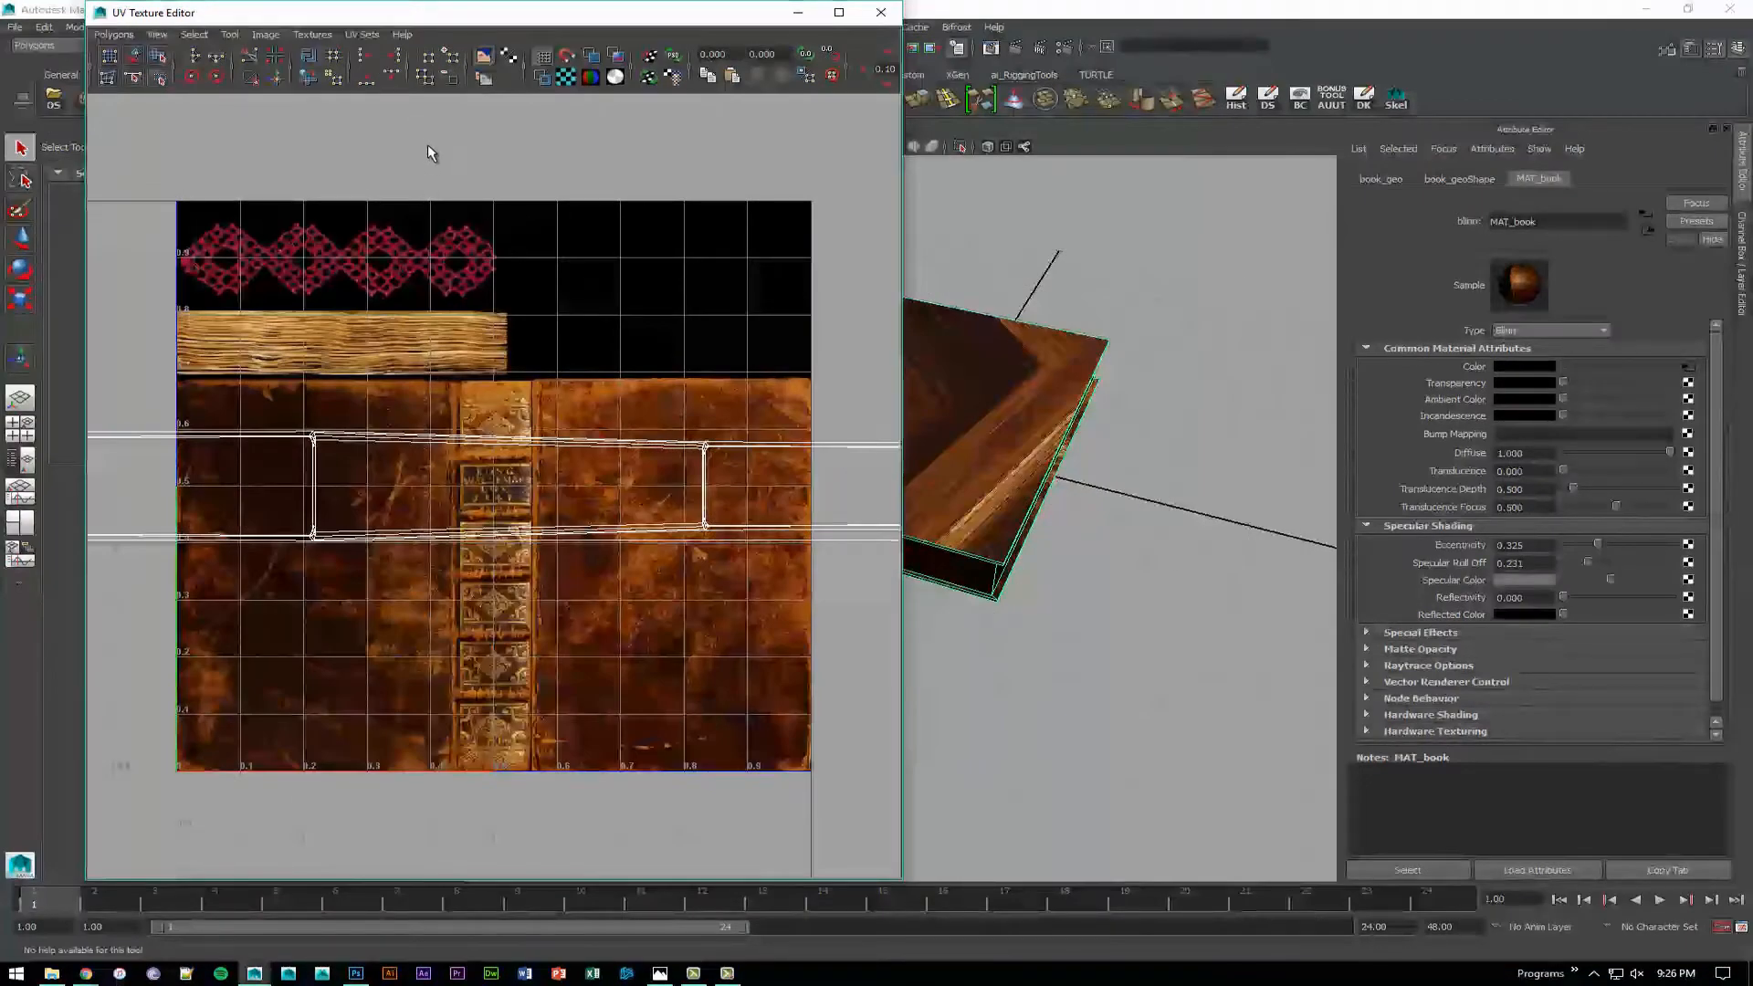
Try the image display and dim image toggles in the UV Texture Editor, leaving the texture shown dimmed behind the UVs.
left_click(484, 82)
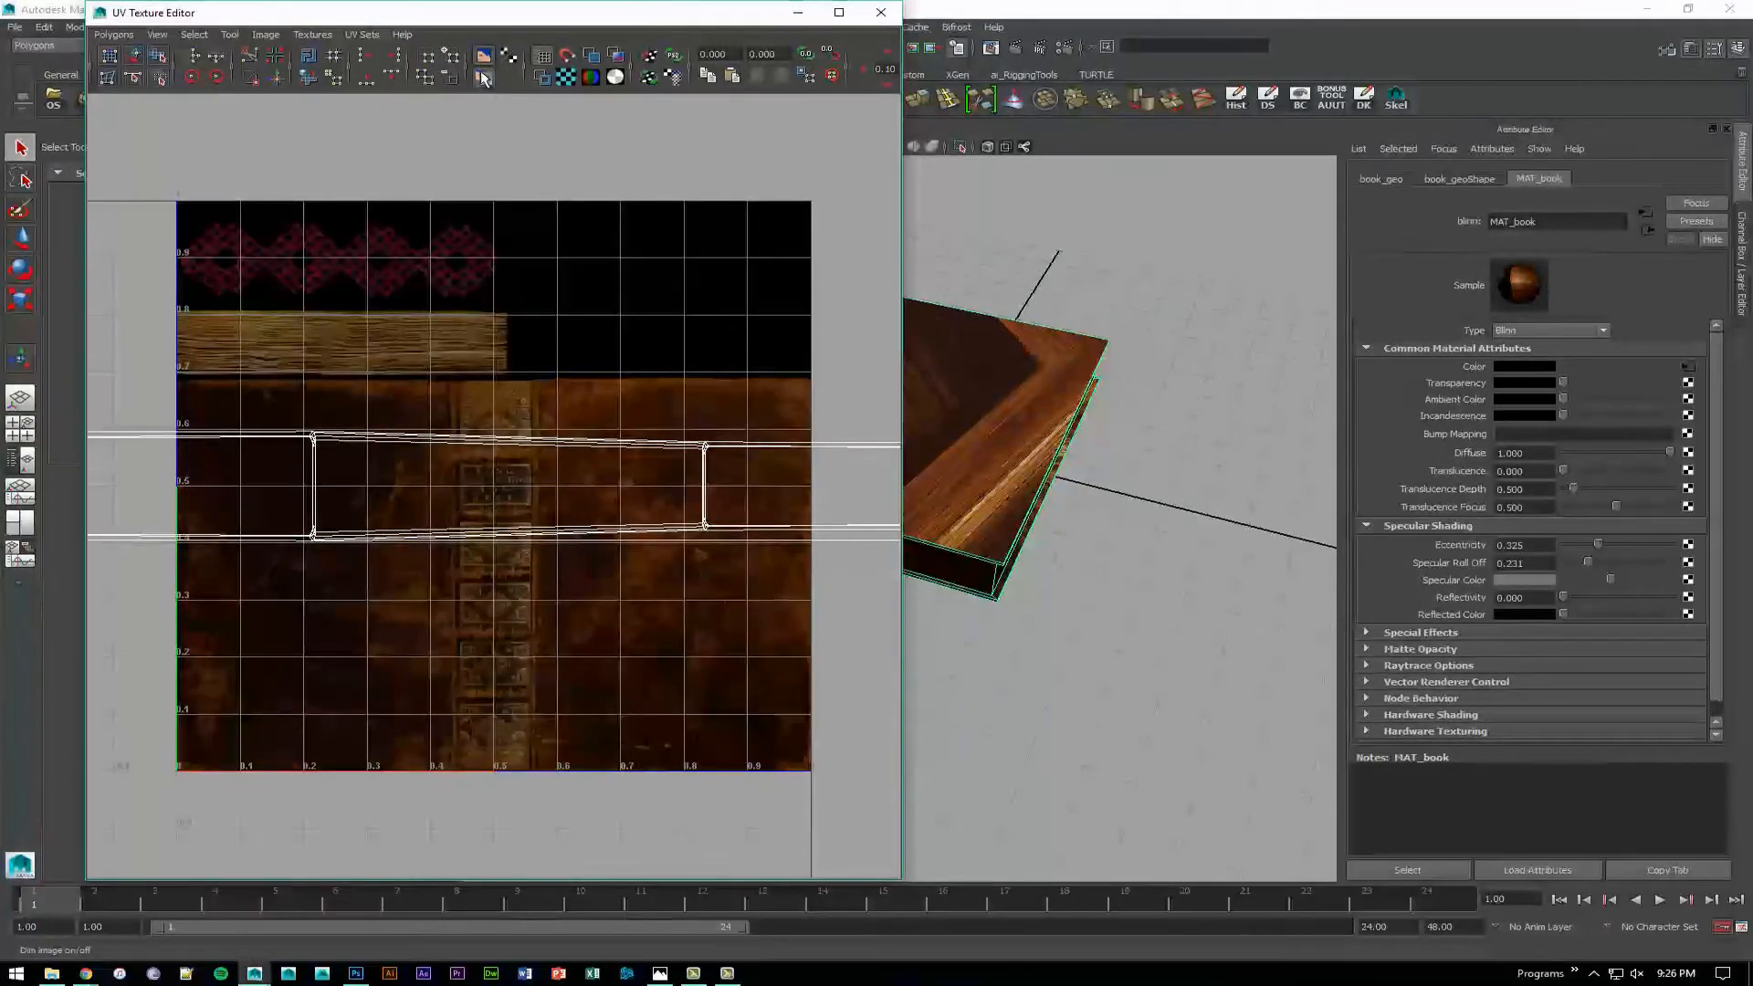
left_click(483, 56)
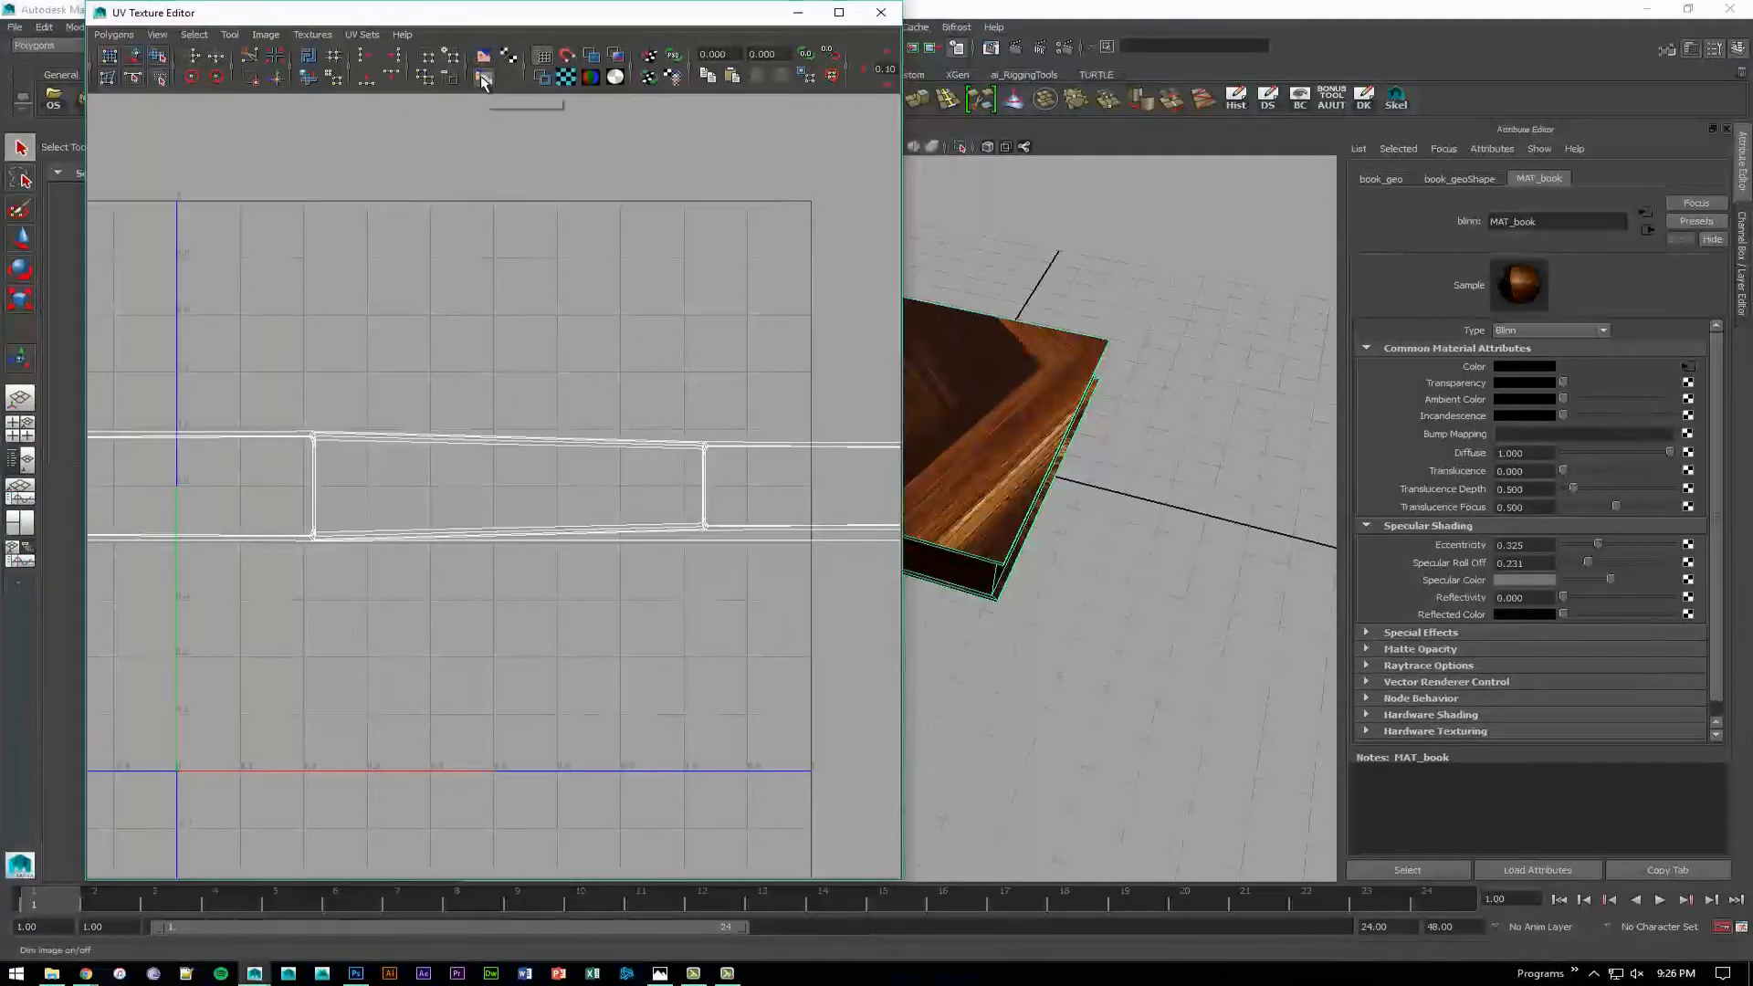
left_click(483, 81)
left_click(484, 57)
left_click(484, 56)
left_click(484, 57)
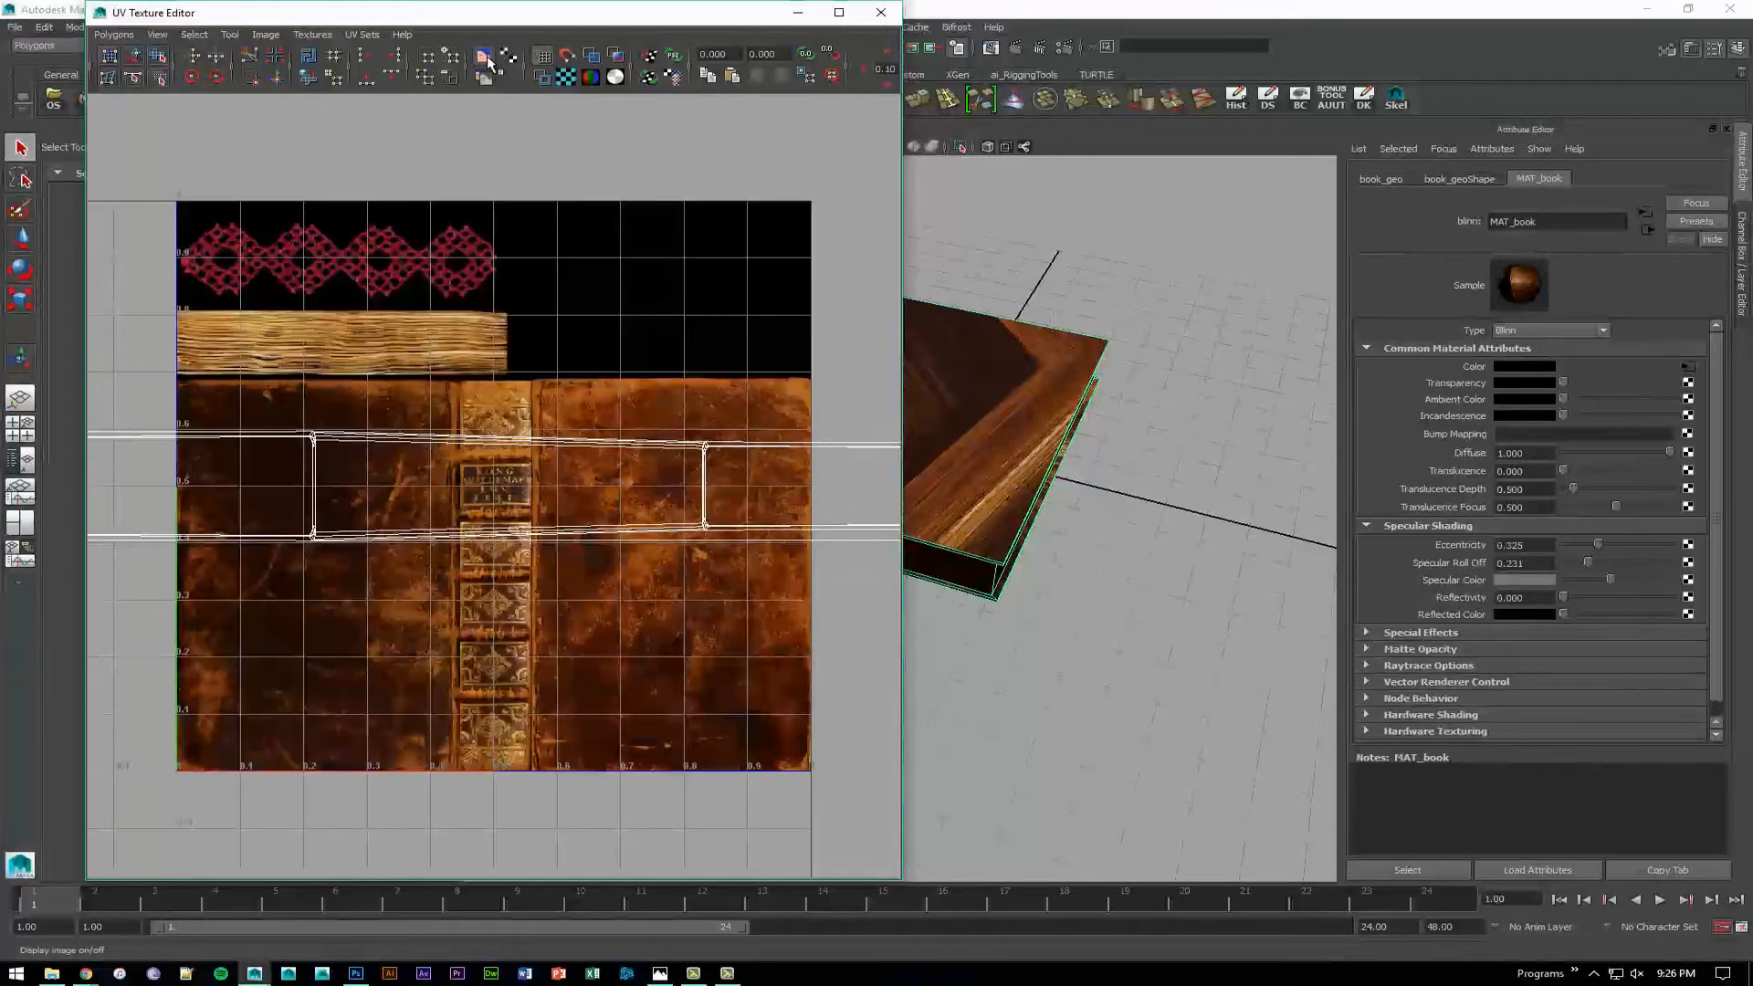
left_click(484, 57)
left_click(484, 56)
left_click(484, 81)
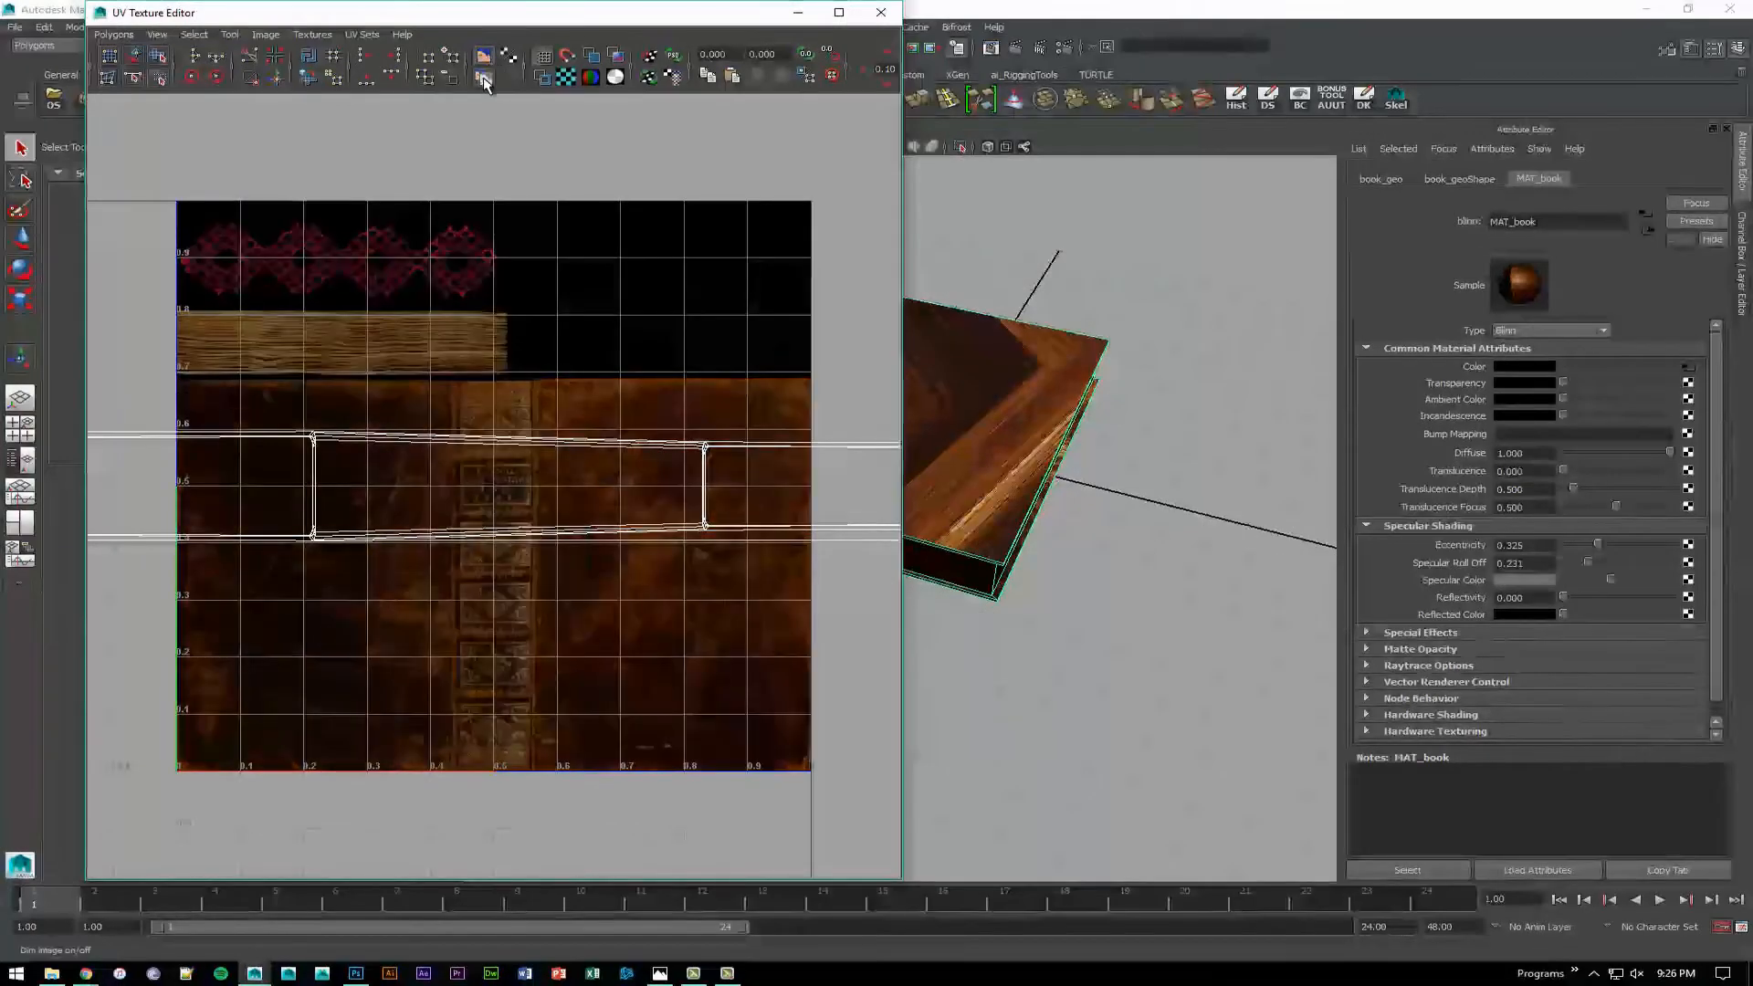
left_click(484, 81)
left_click(484, 81)
left_click(483, 80)
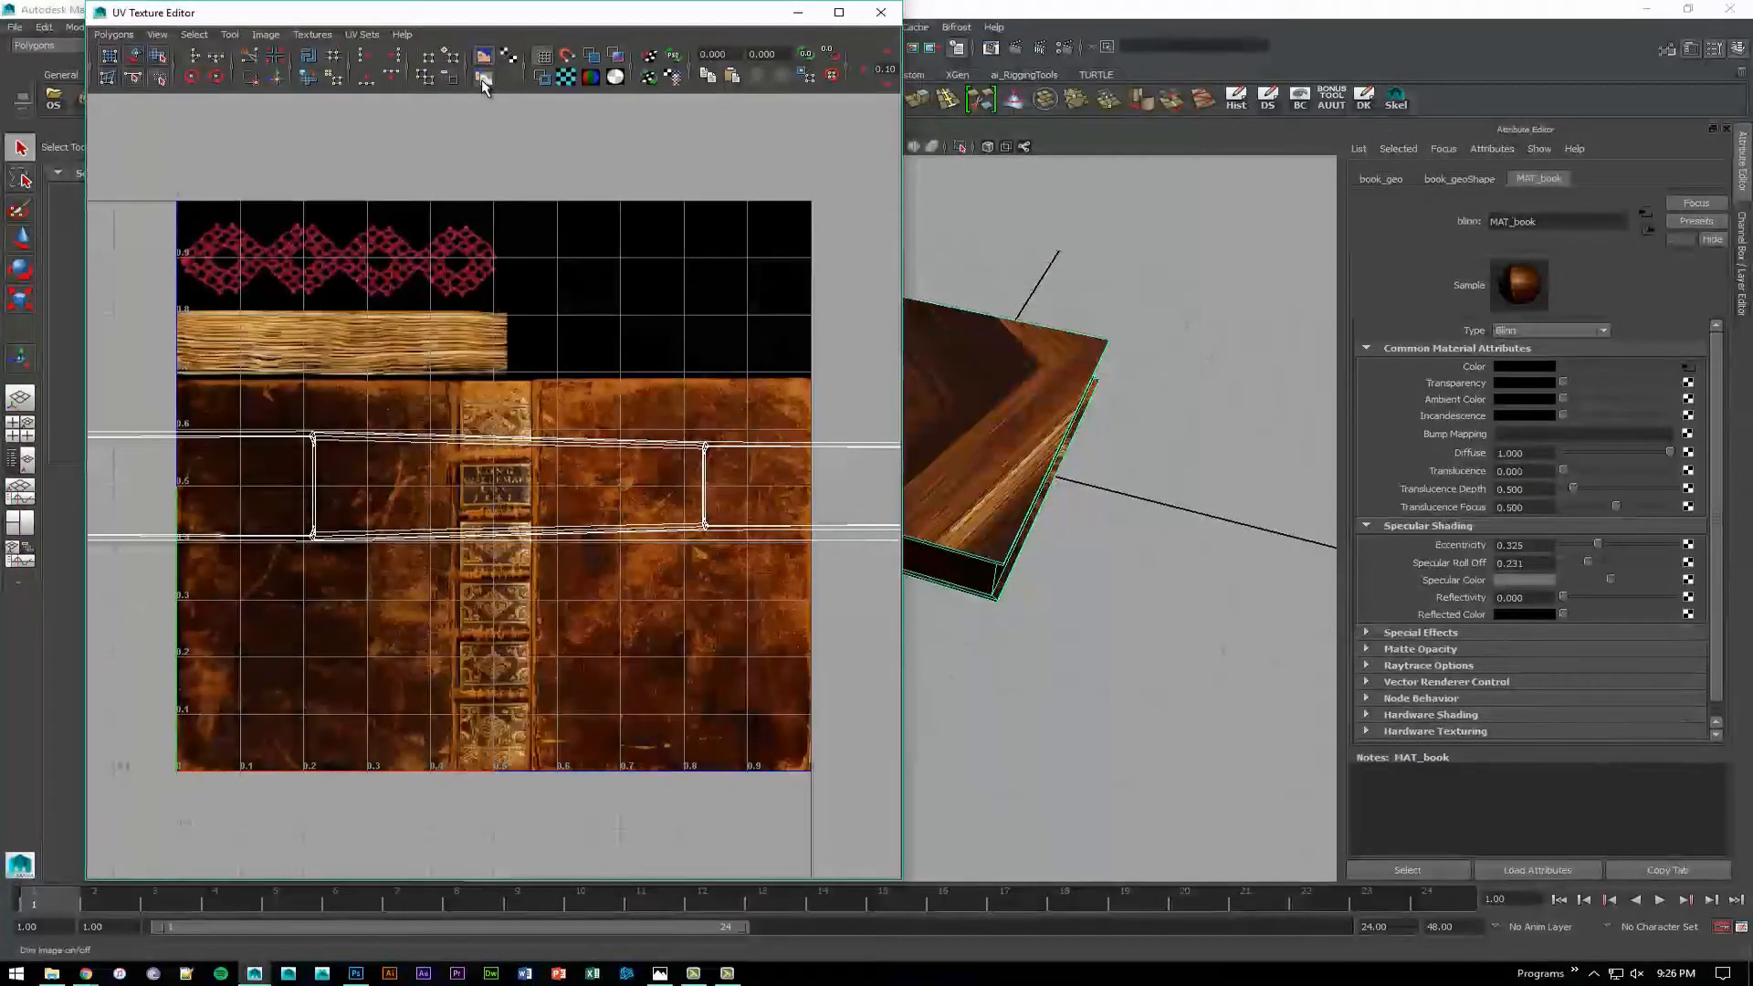
left_click(483, 80)
left_click(484, 80)
left_click(484, 80)
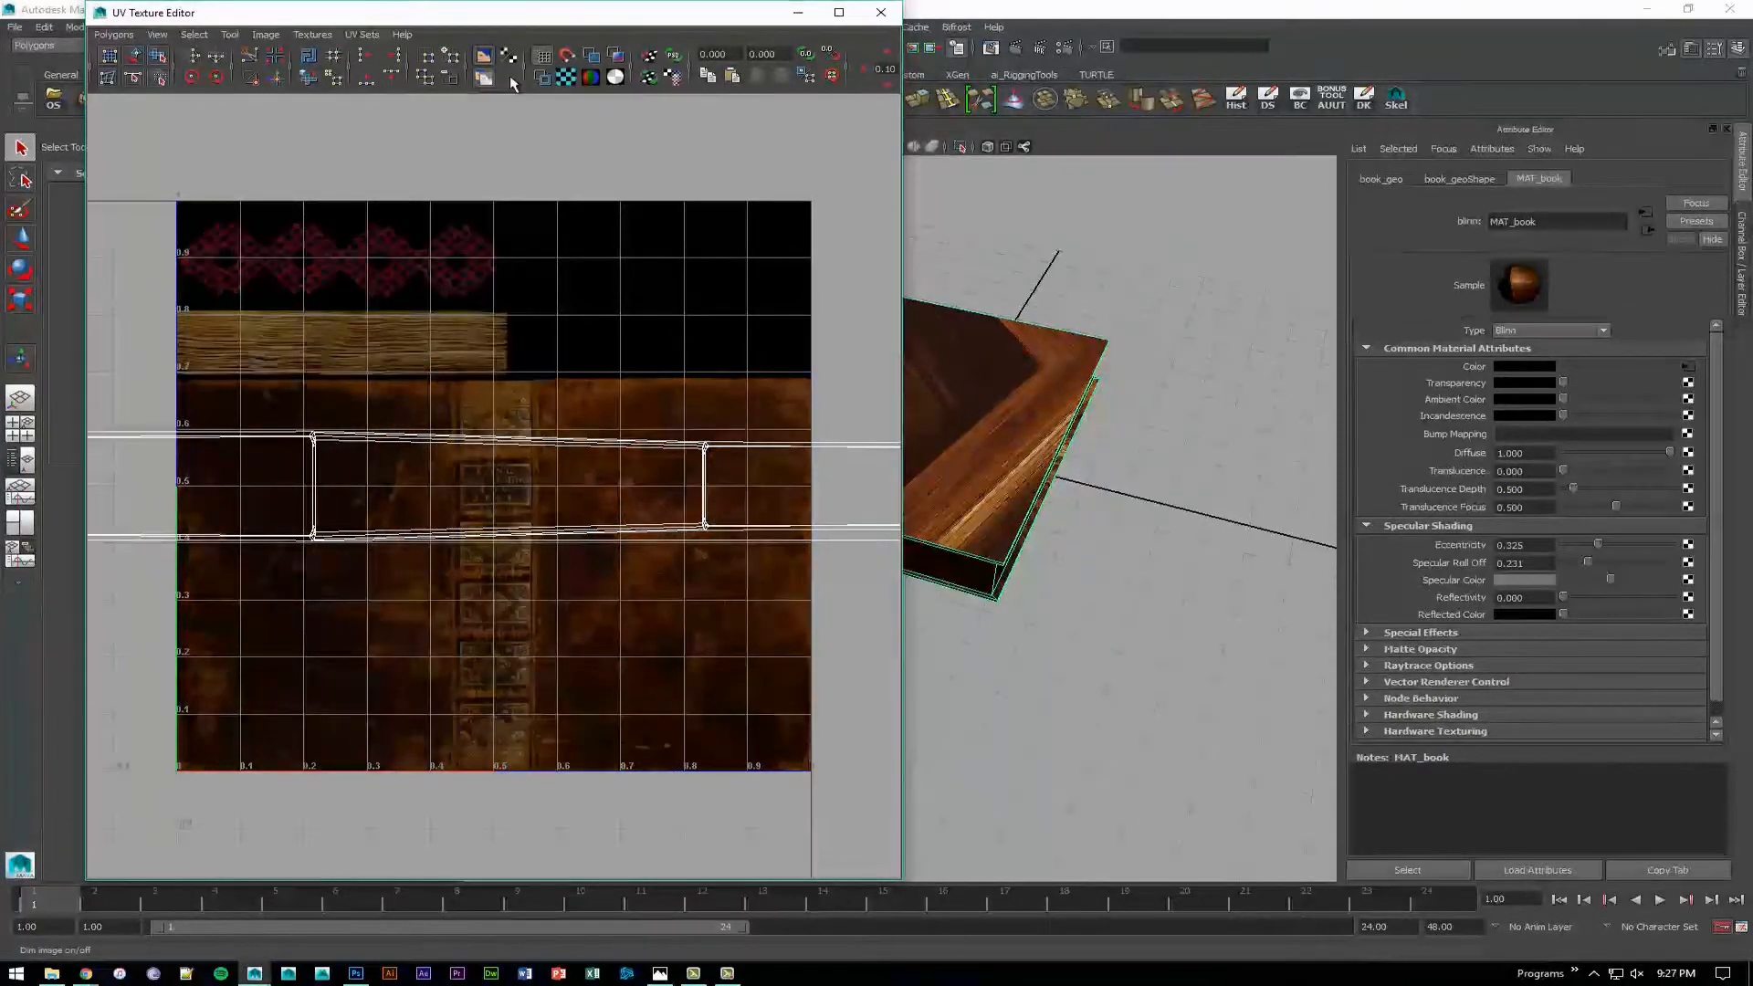
Move the UV Texture Editor aside so the whole textured book can be seen next to it.
left_click_drag(528, 18, 447, 36)
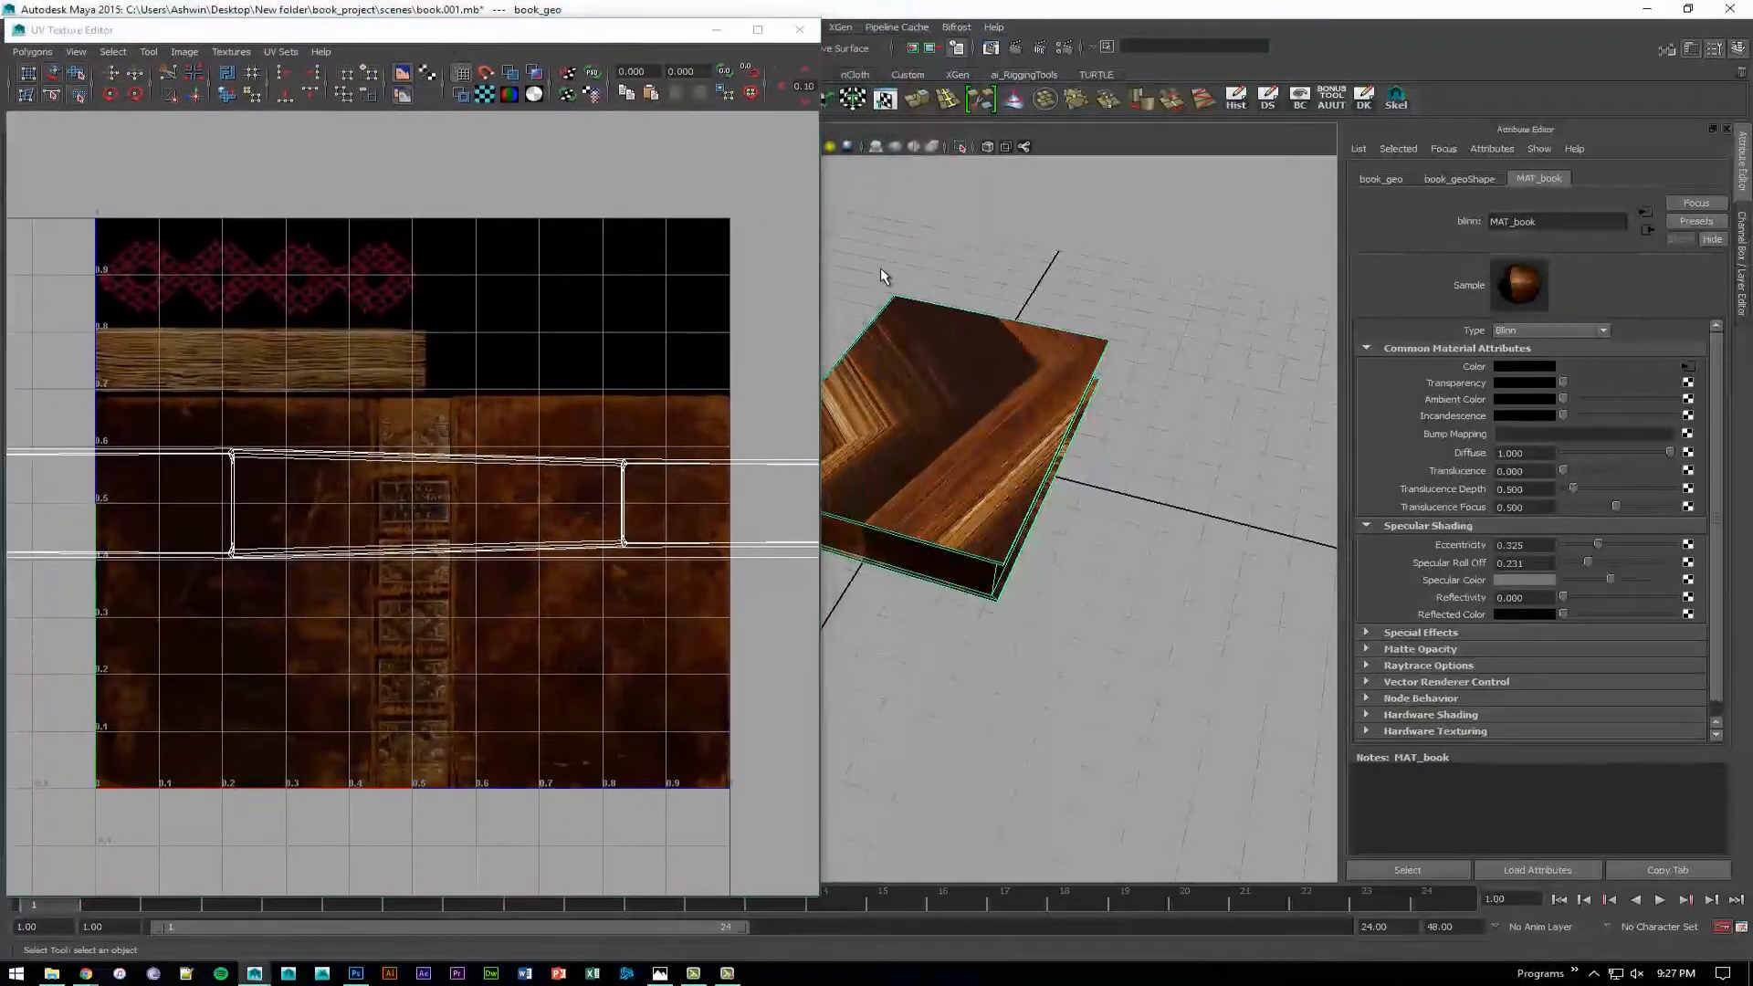
left_click_drag(881, 269, 1232, 409, "alt")
right_click_drag(1232, 409, 979, 345, "alt")
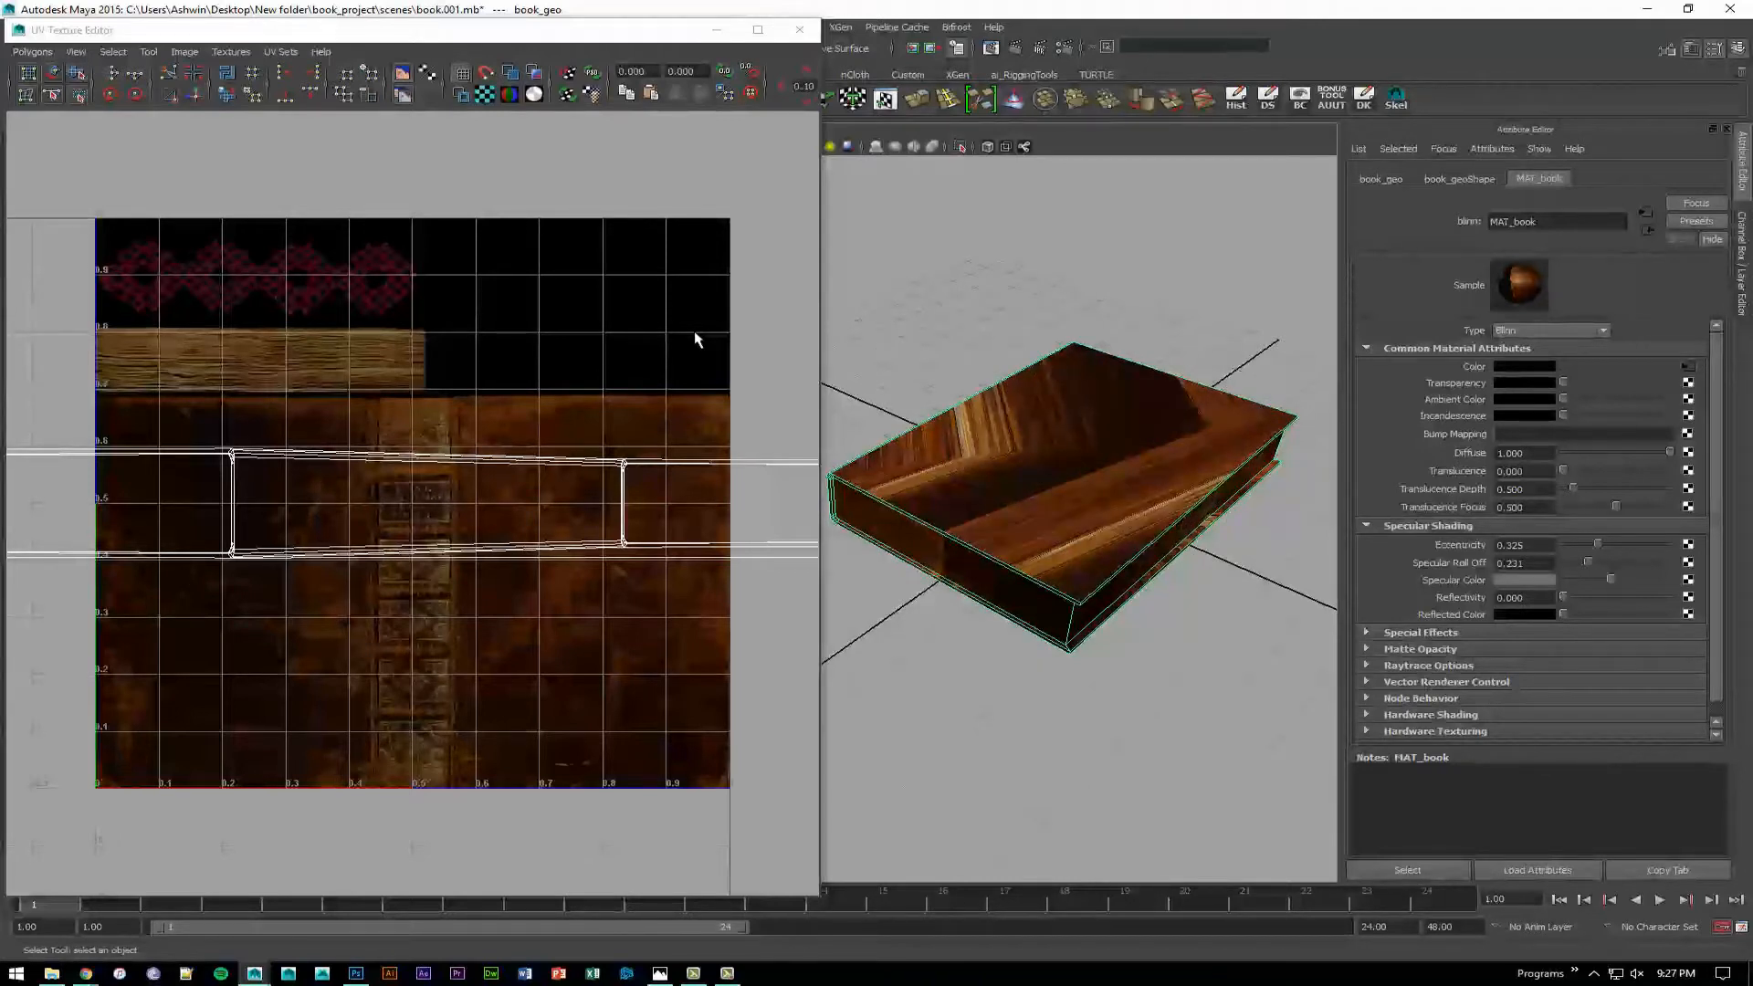
Examine the book's existing UV layout across its full extent against the texture image in the UV Texture Editor.
left_click_drag(207, 36, 226, 36)
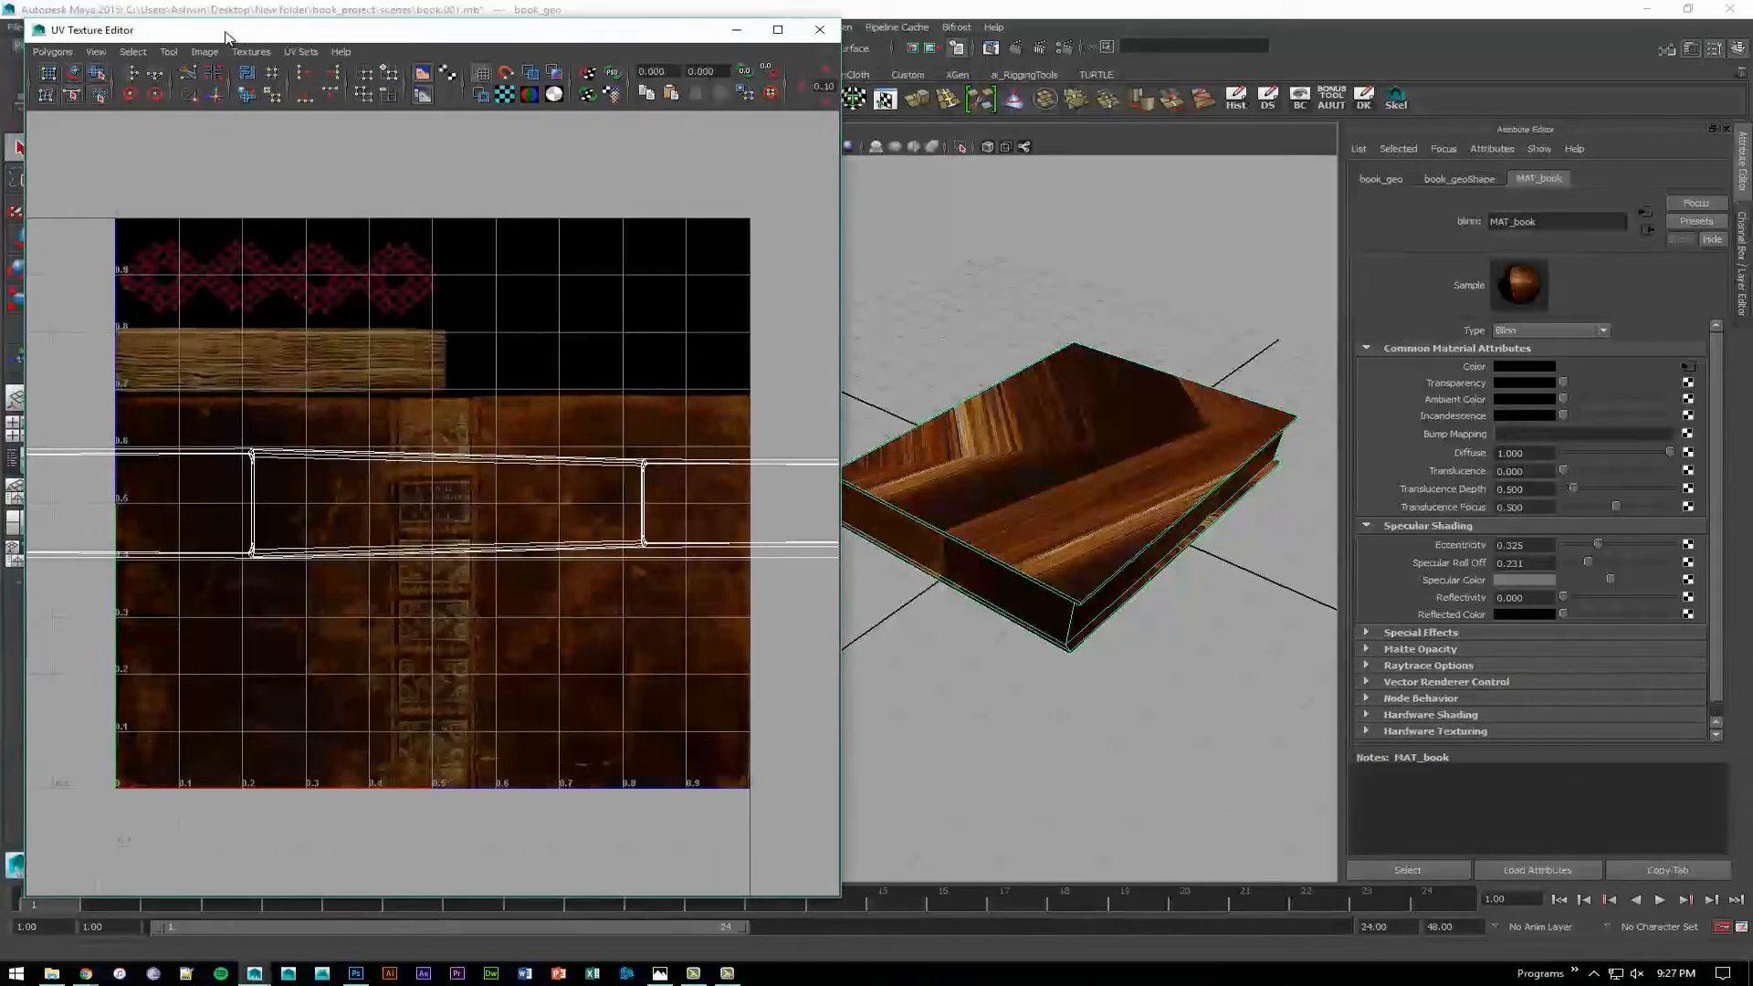
left_click(1062, 448)
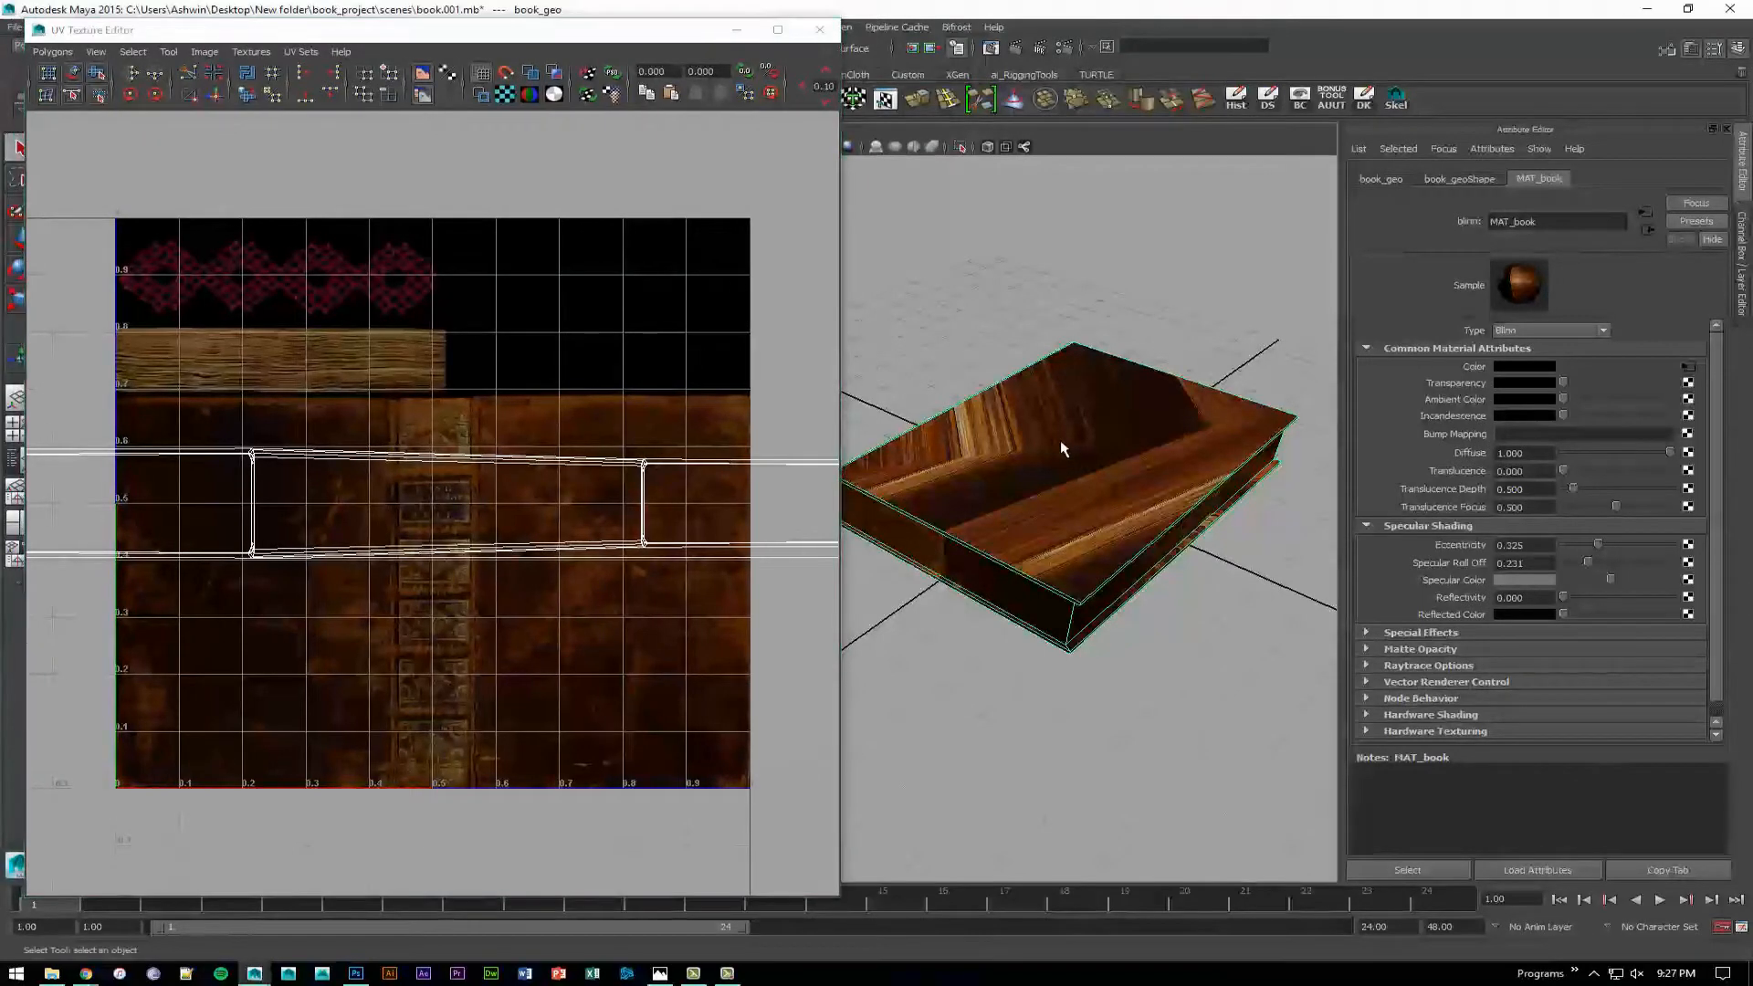
left_click(45, 55)
left_click(319, 147)
scroll(432, 503, "down", 3)
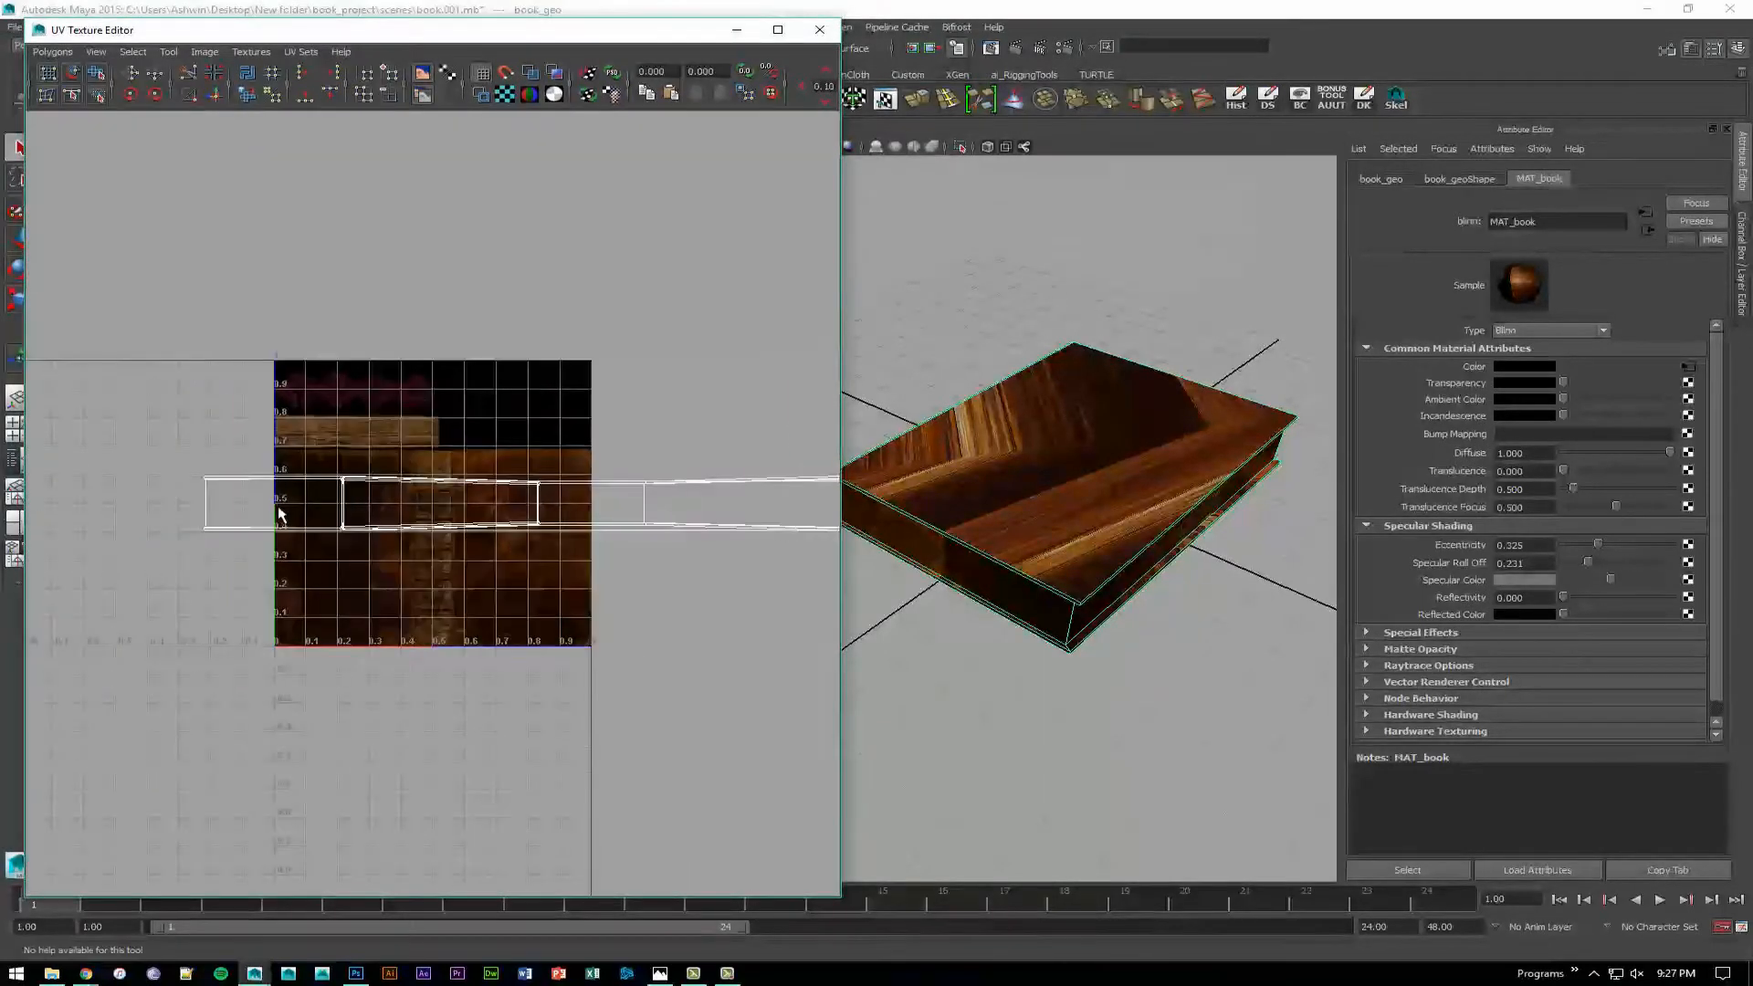
middle_click_drag(711, 480, 579, 477, "alt")
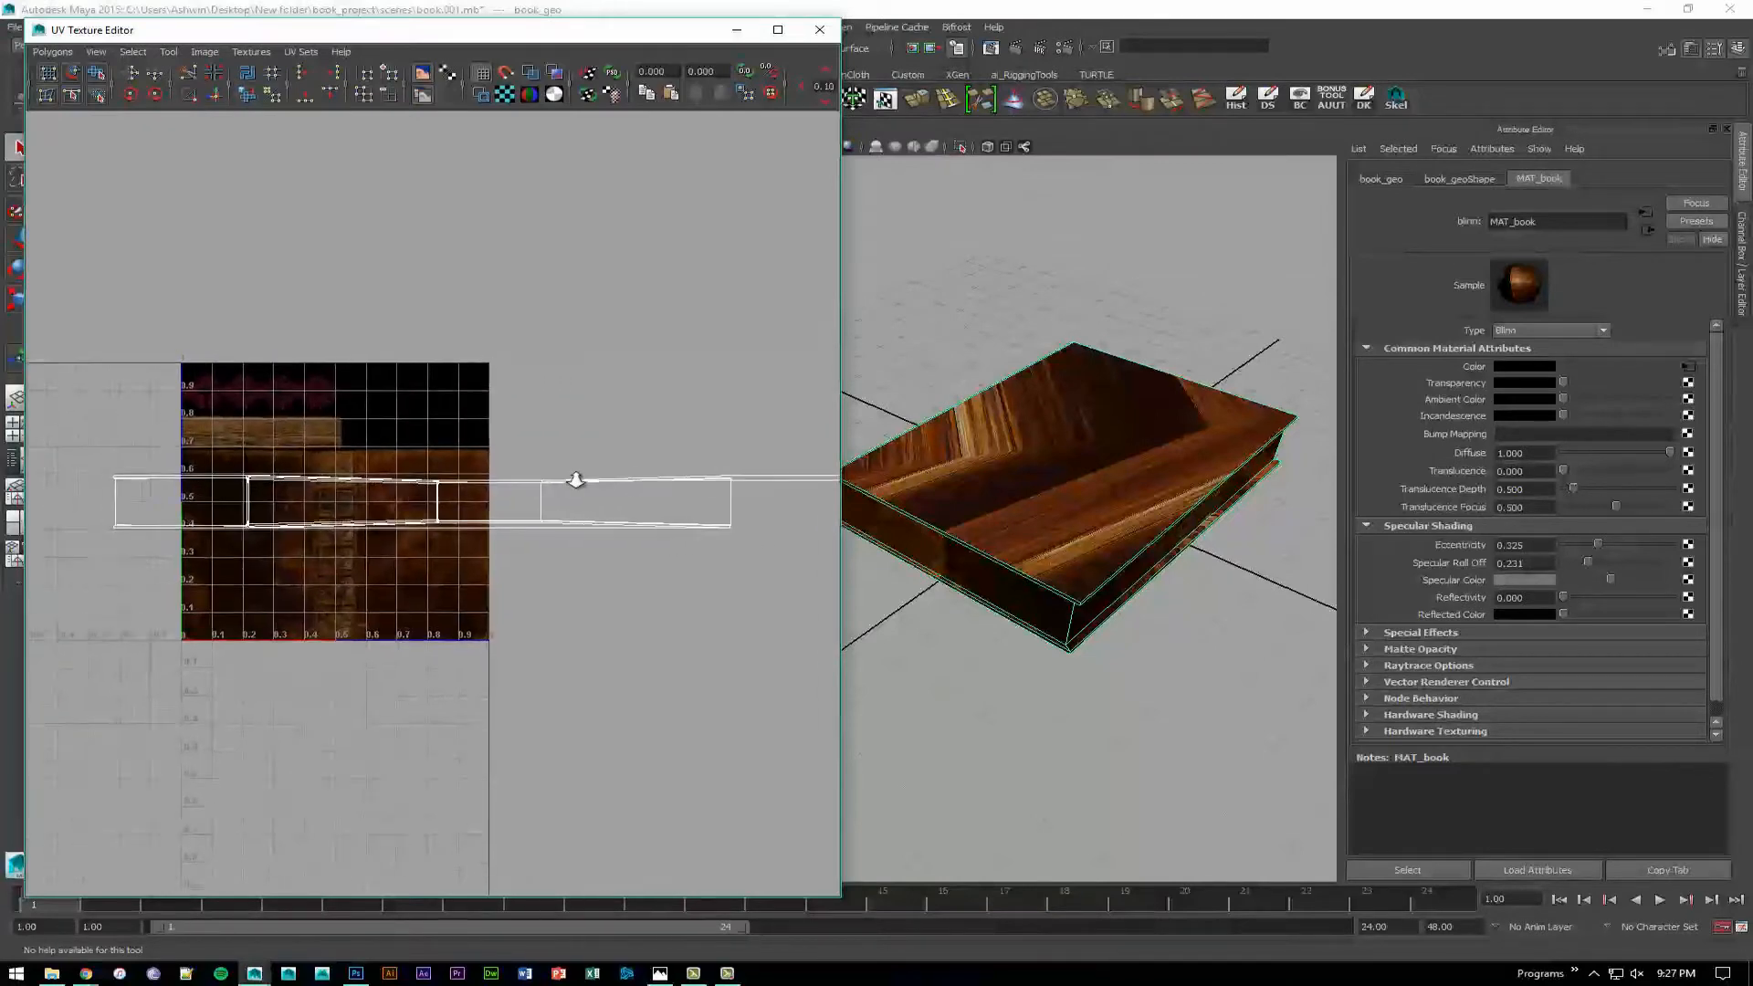
scroll(720, 496, "down", 1)
middle_click_drag(734, 527, 709, 501, "alt")
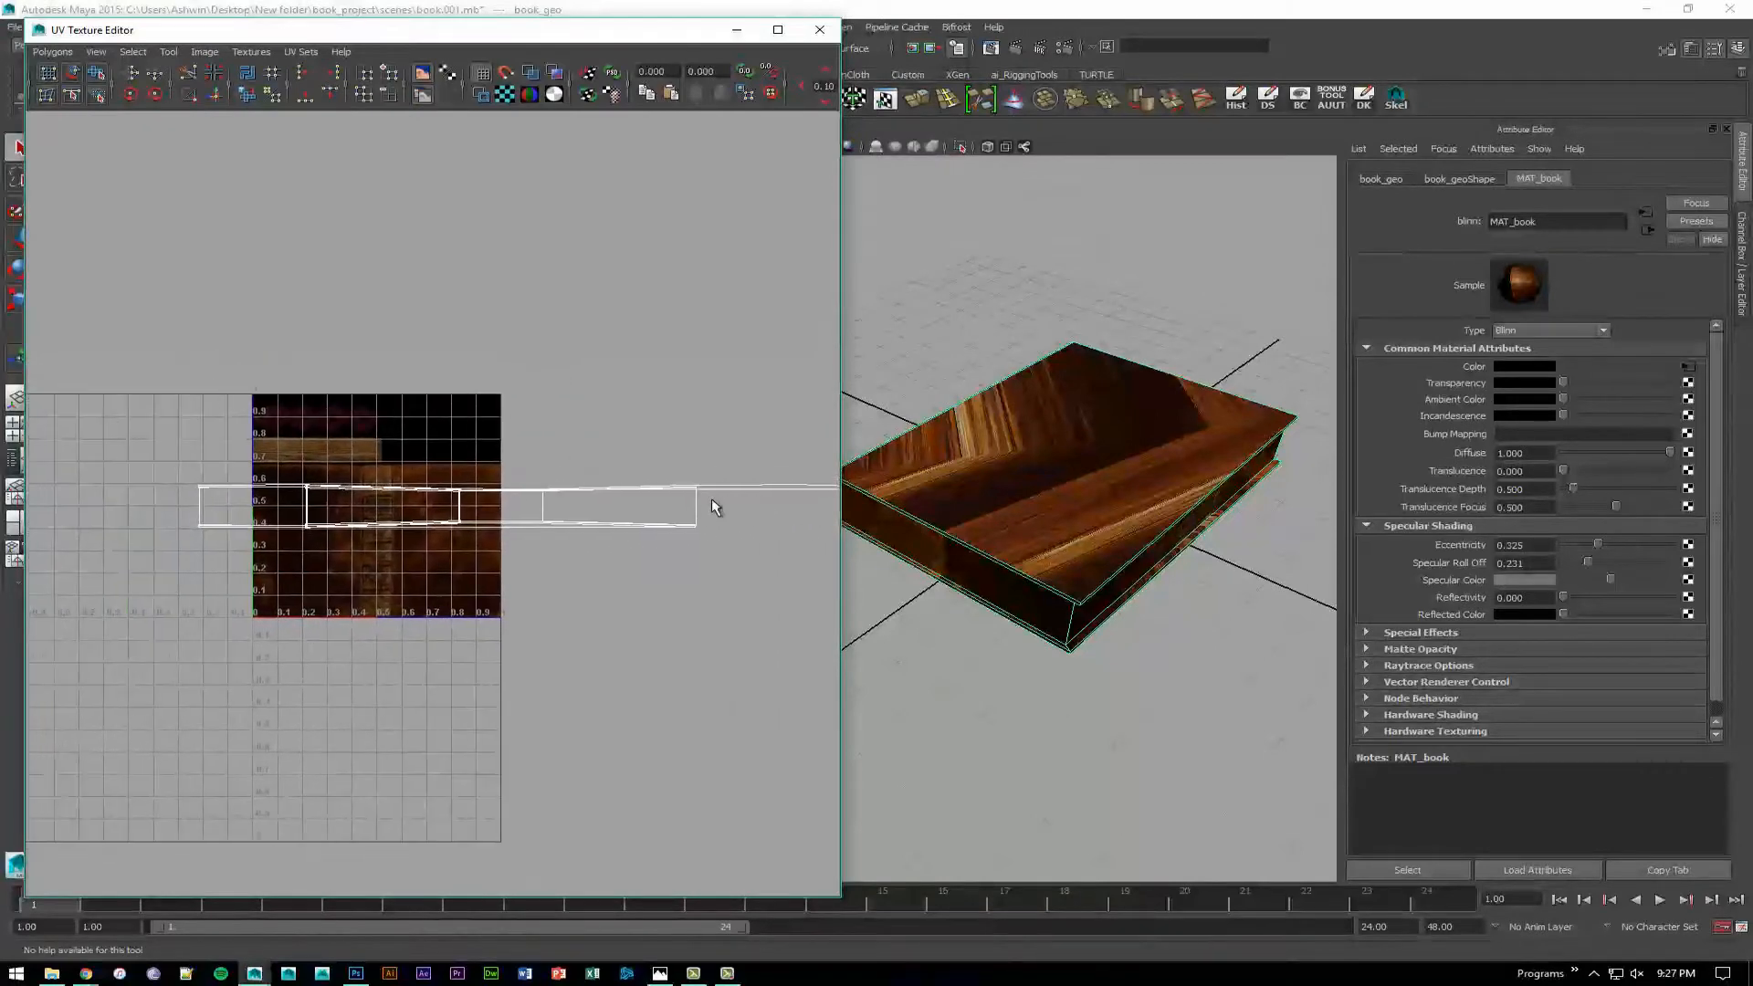
scroll(587, 575, "up", 3)
middle_click_drag(387, 518, 542, 524, "alt")
right_click_drag(352, 523, 501, 562, "alt")
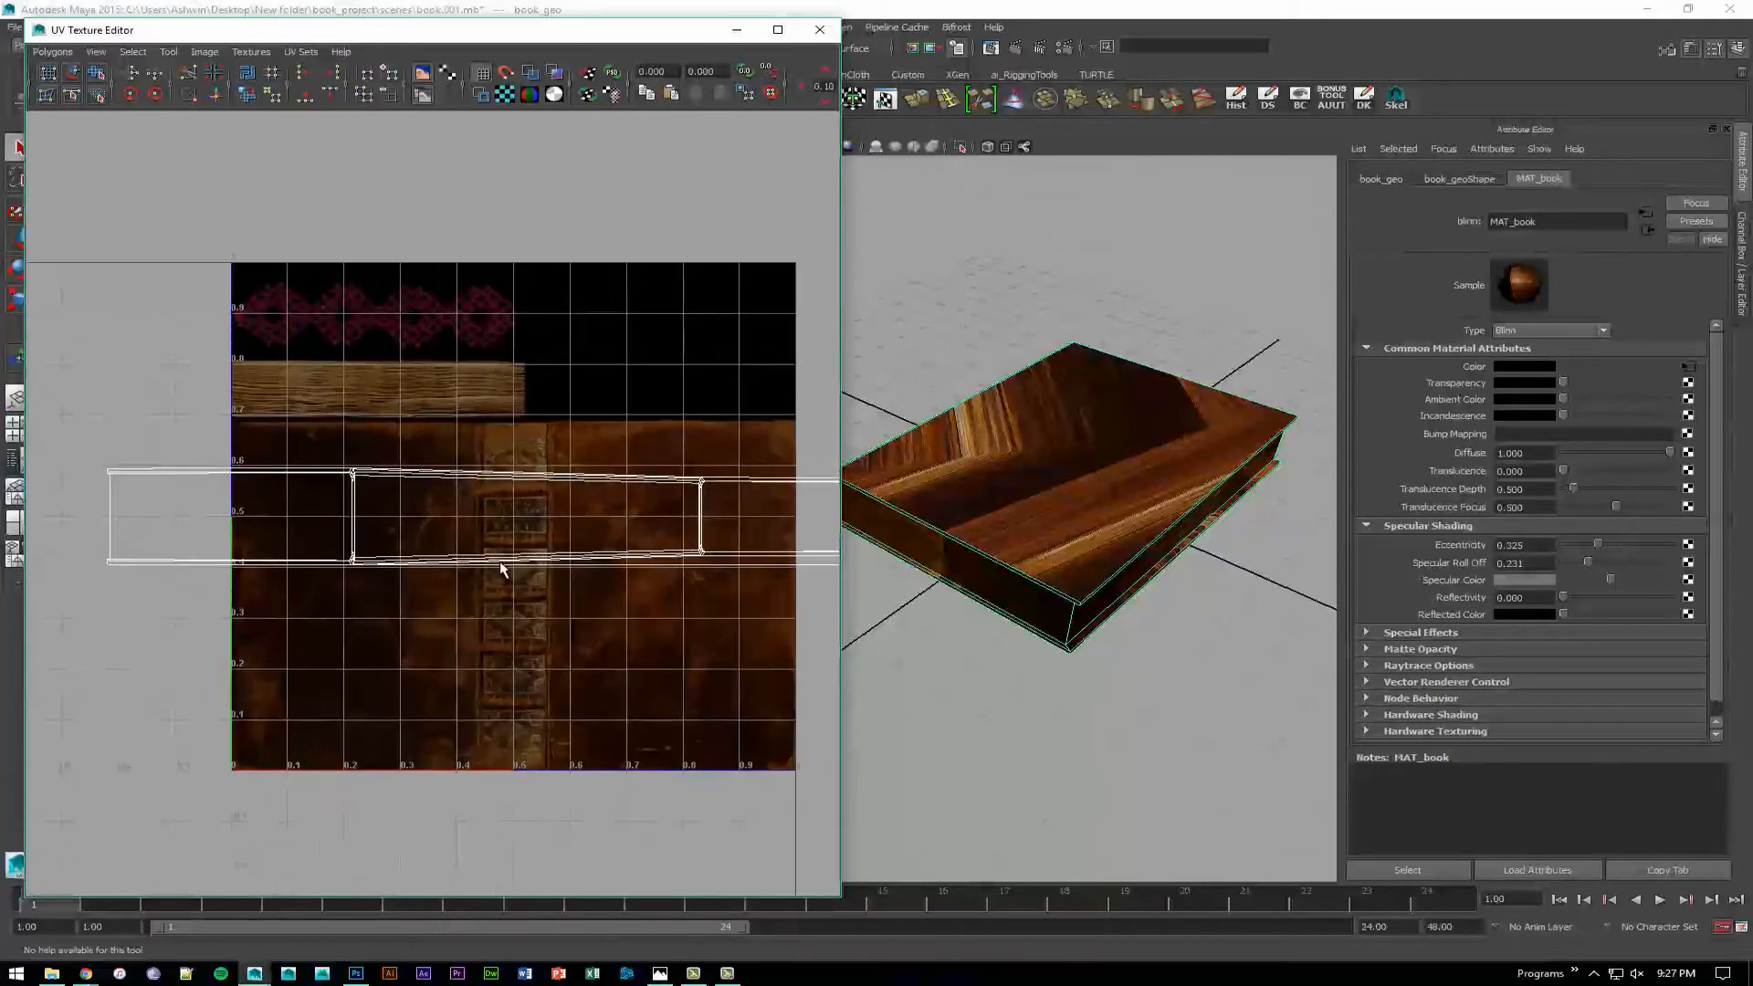
Delete all existing UVs of the book and select the book object again.
left_click(53, 52)
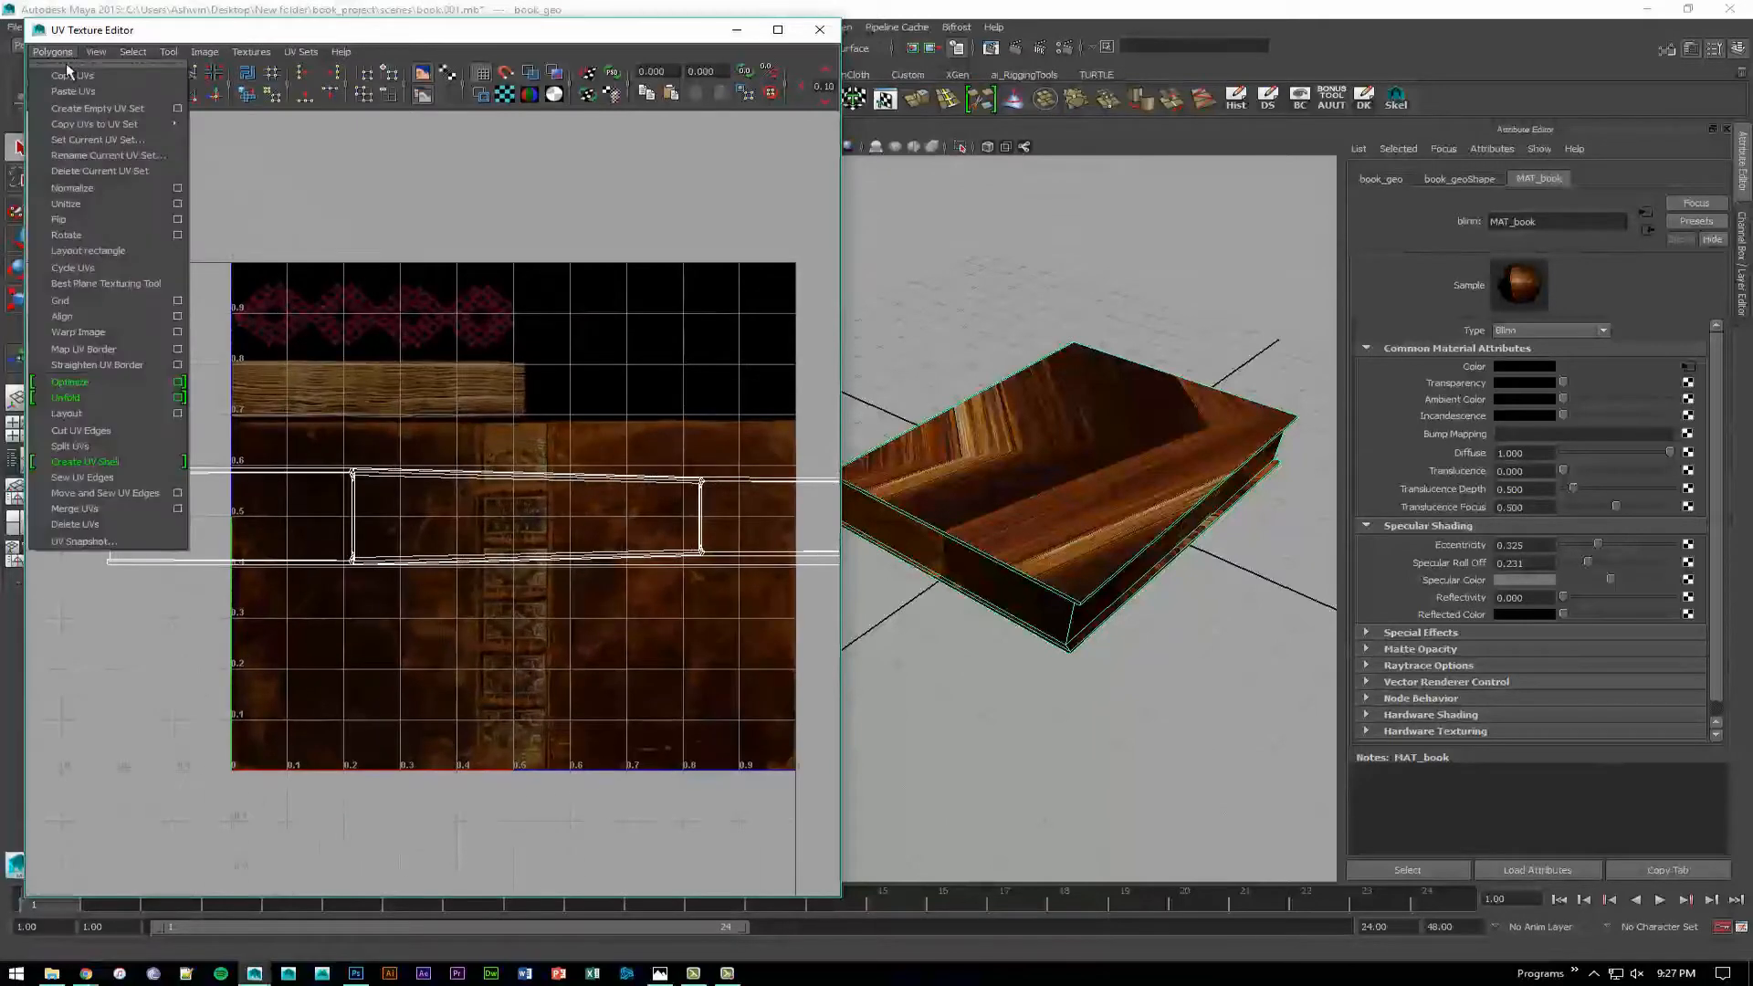
left_click(142, 525)
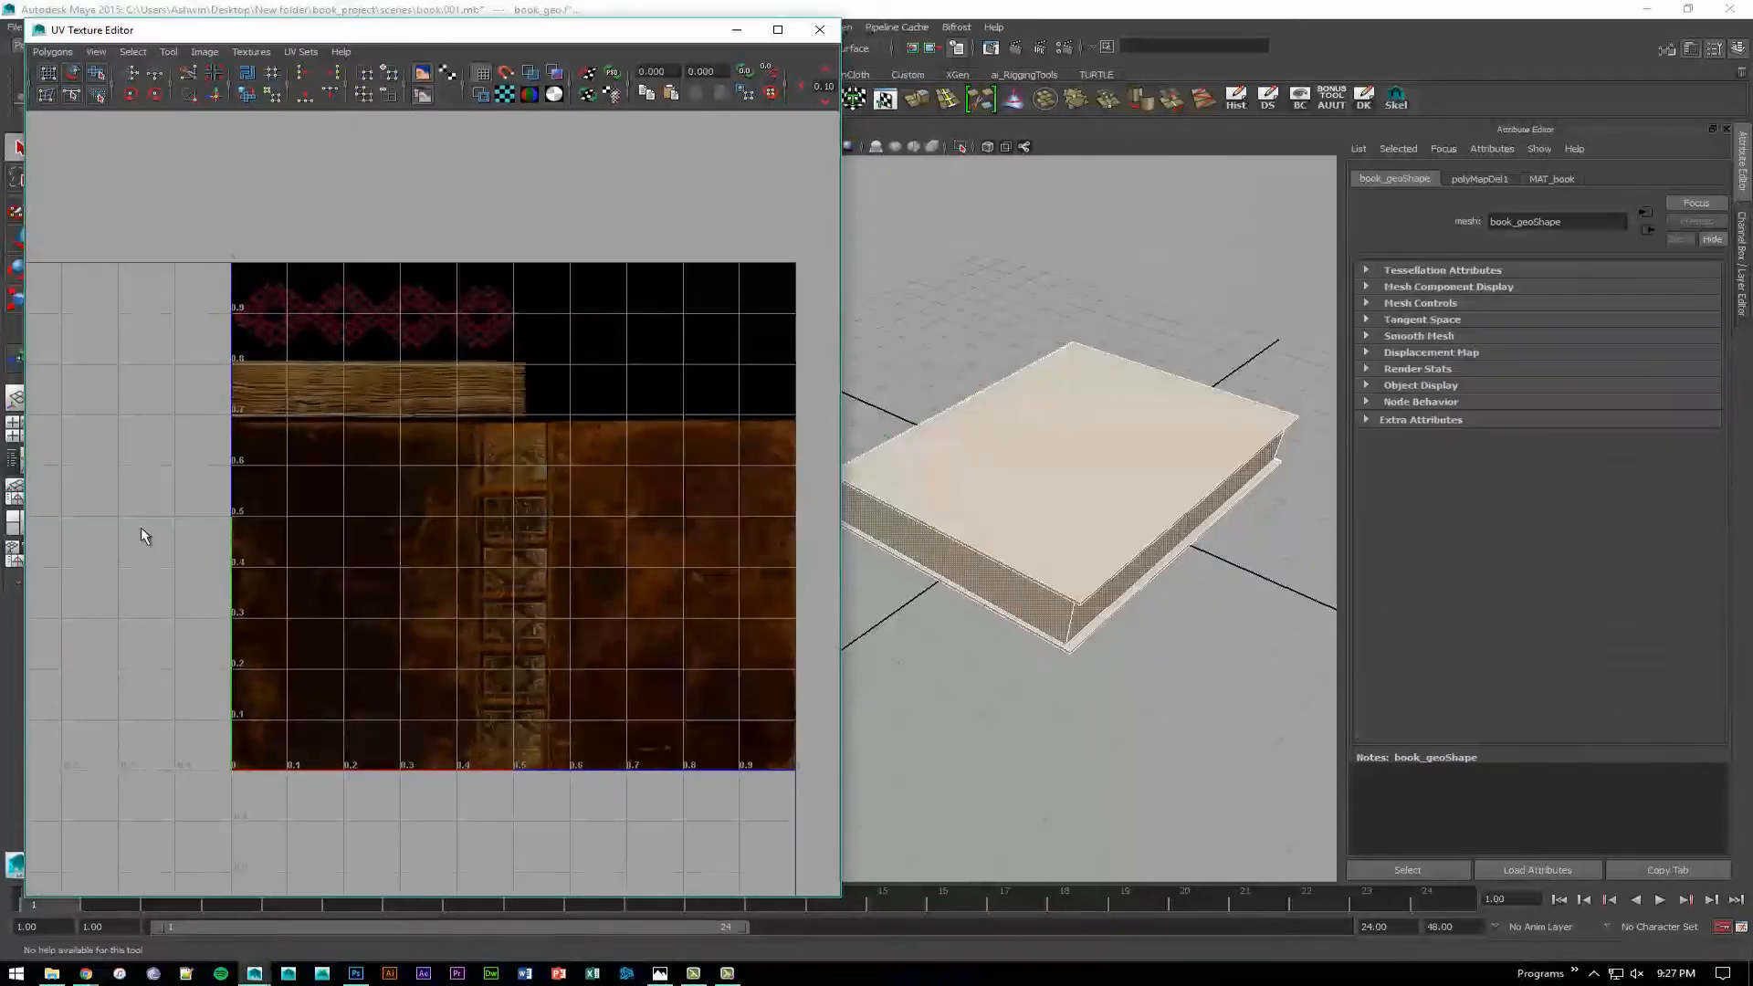
left_click(995, 249)
left_click(1024, 394)
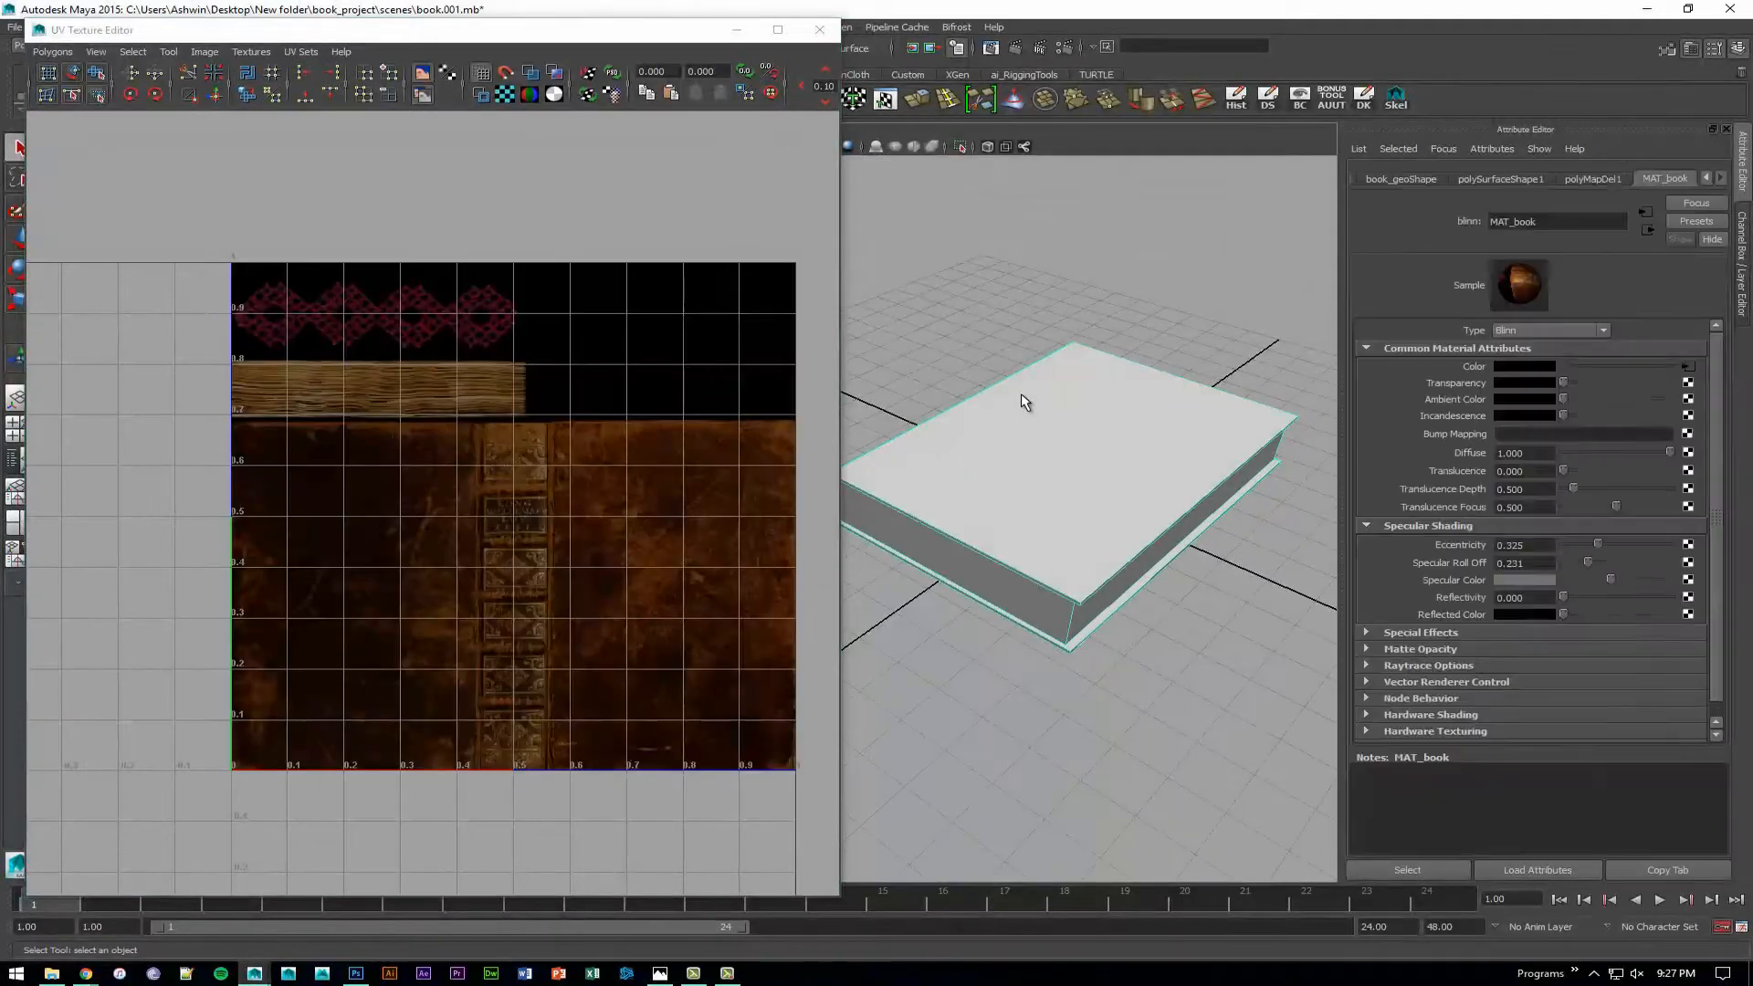
Narrow the UV Texture Editor to free the viewport and select the long side face between the book's covers.
left_click_drag(995, 391, 686, 418, "alt")
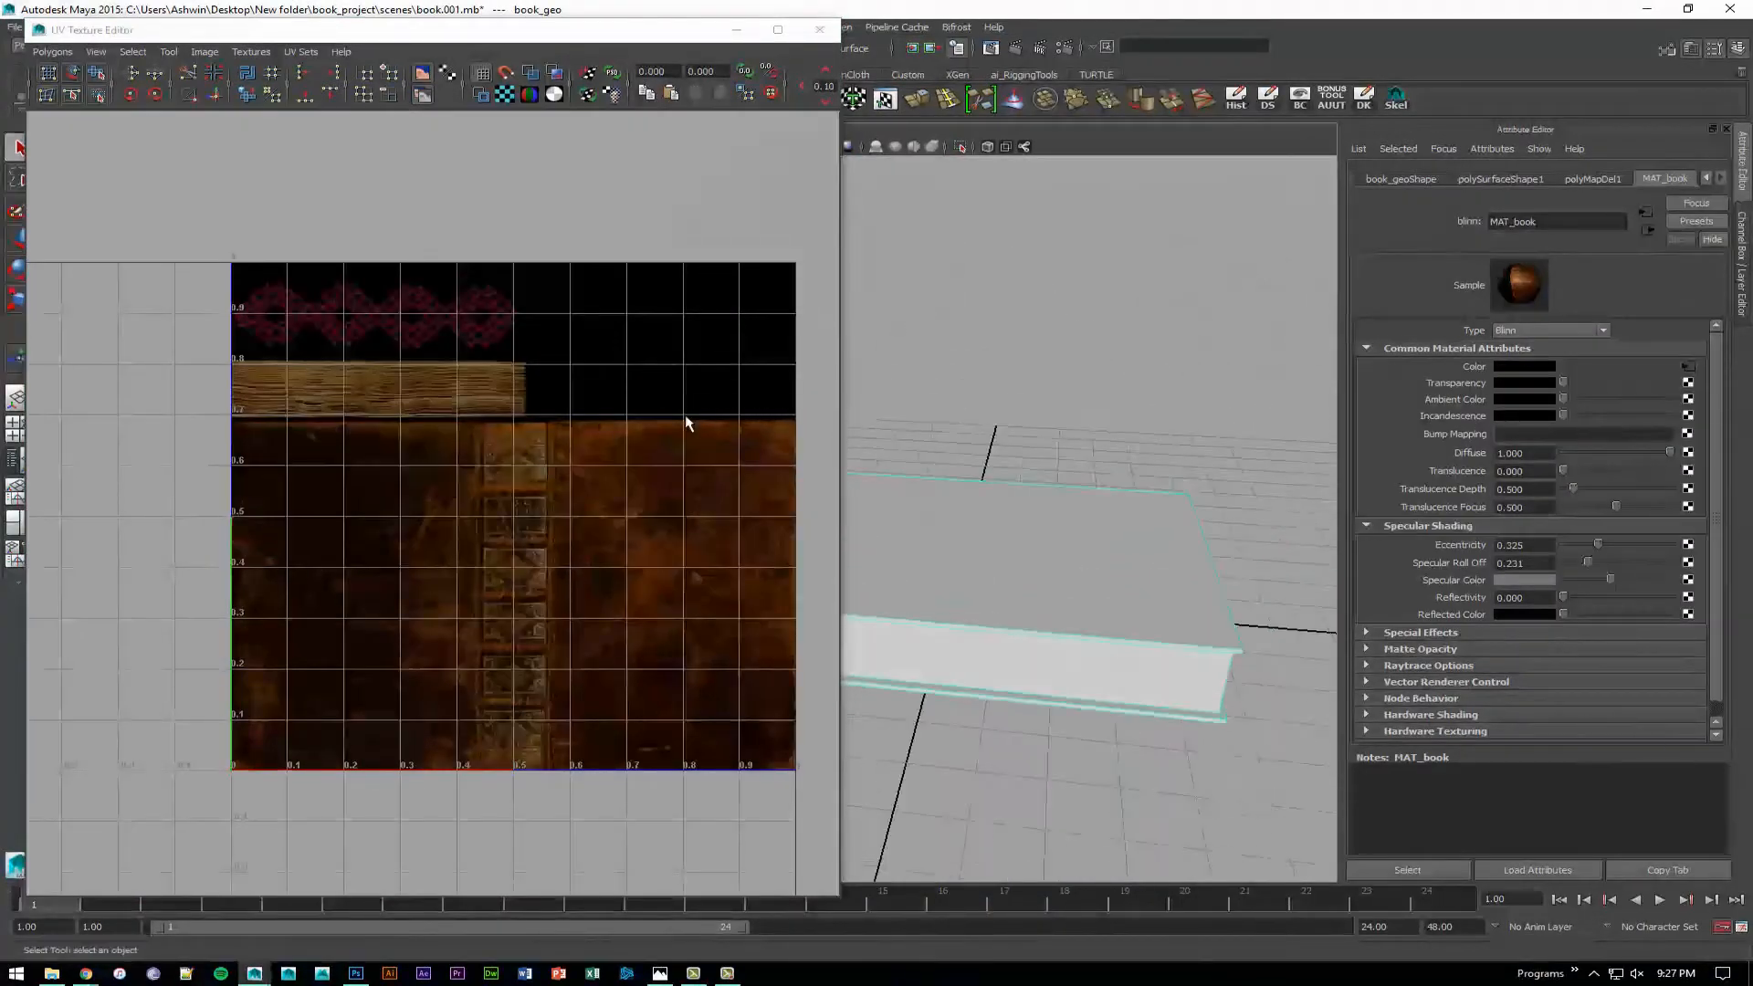
middle_click_drag(1027, 478, 1097, 451, "alt")
middle_click_drag(563, 361, 439, 358, "alt")
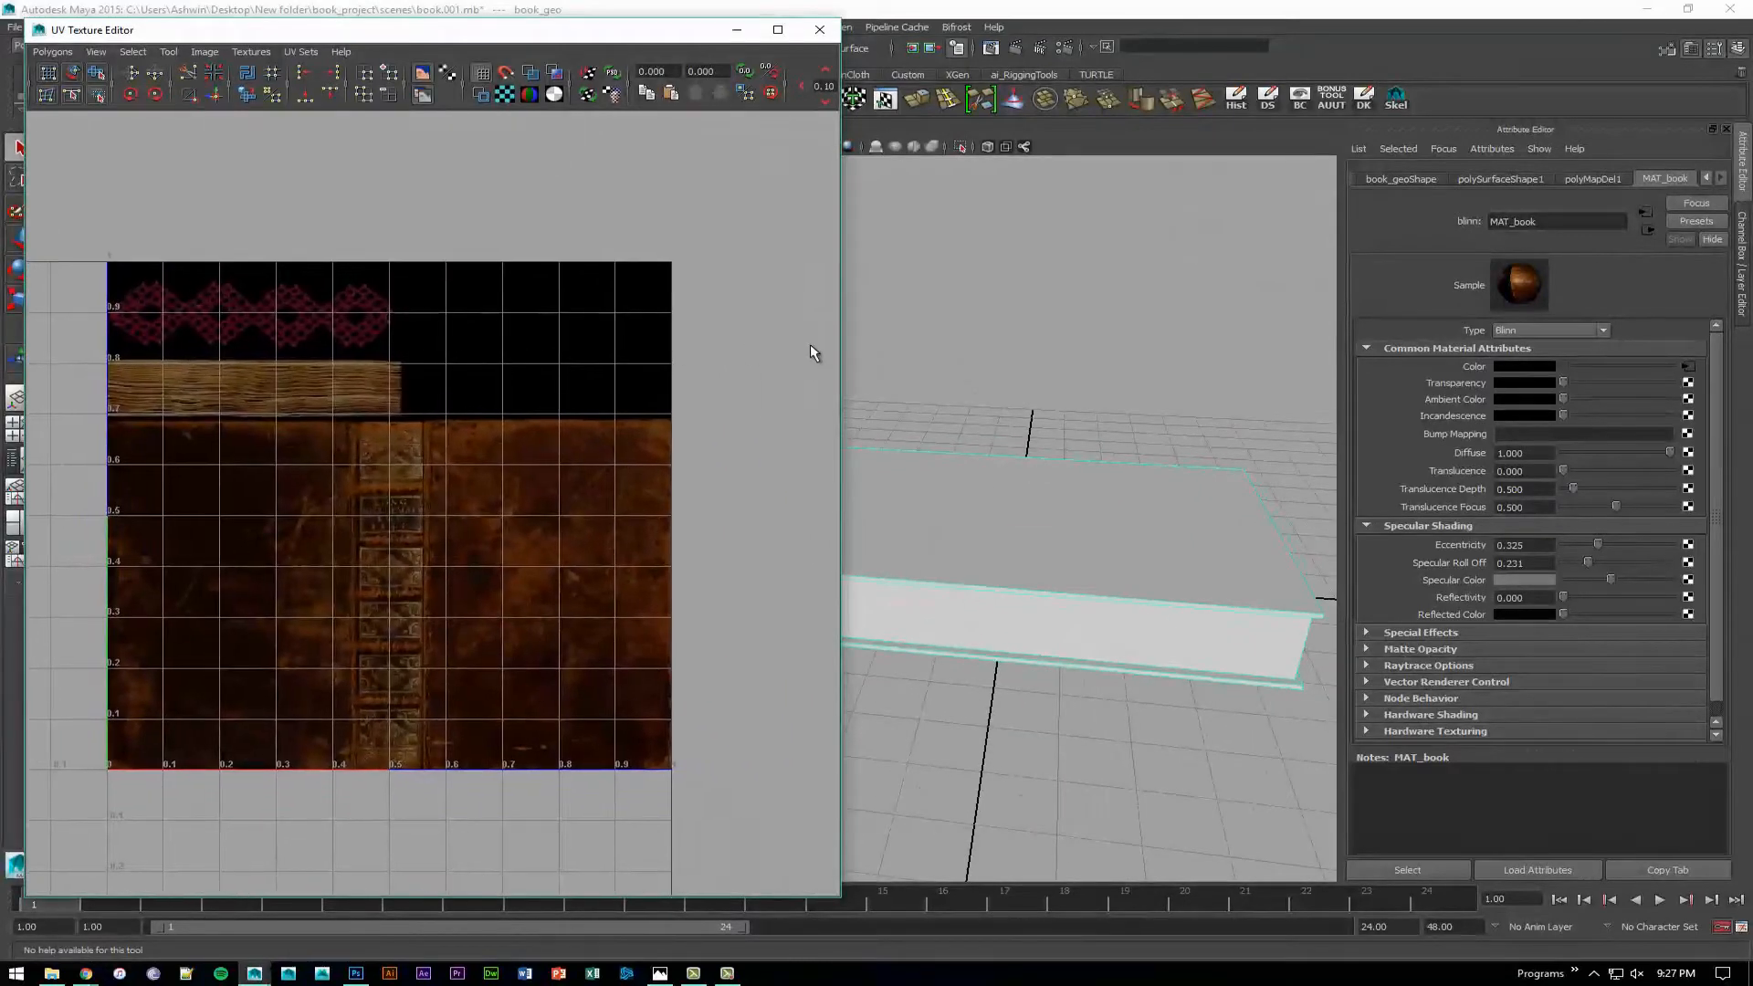
left_click_drag(847, 340, 714, 338)
left_click_drag(822, 402, 1004, 542, "alt")
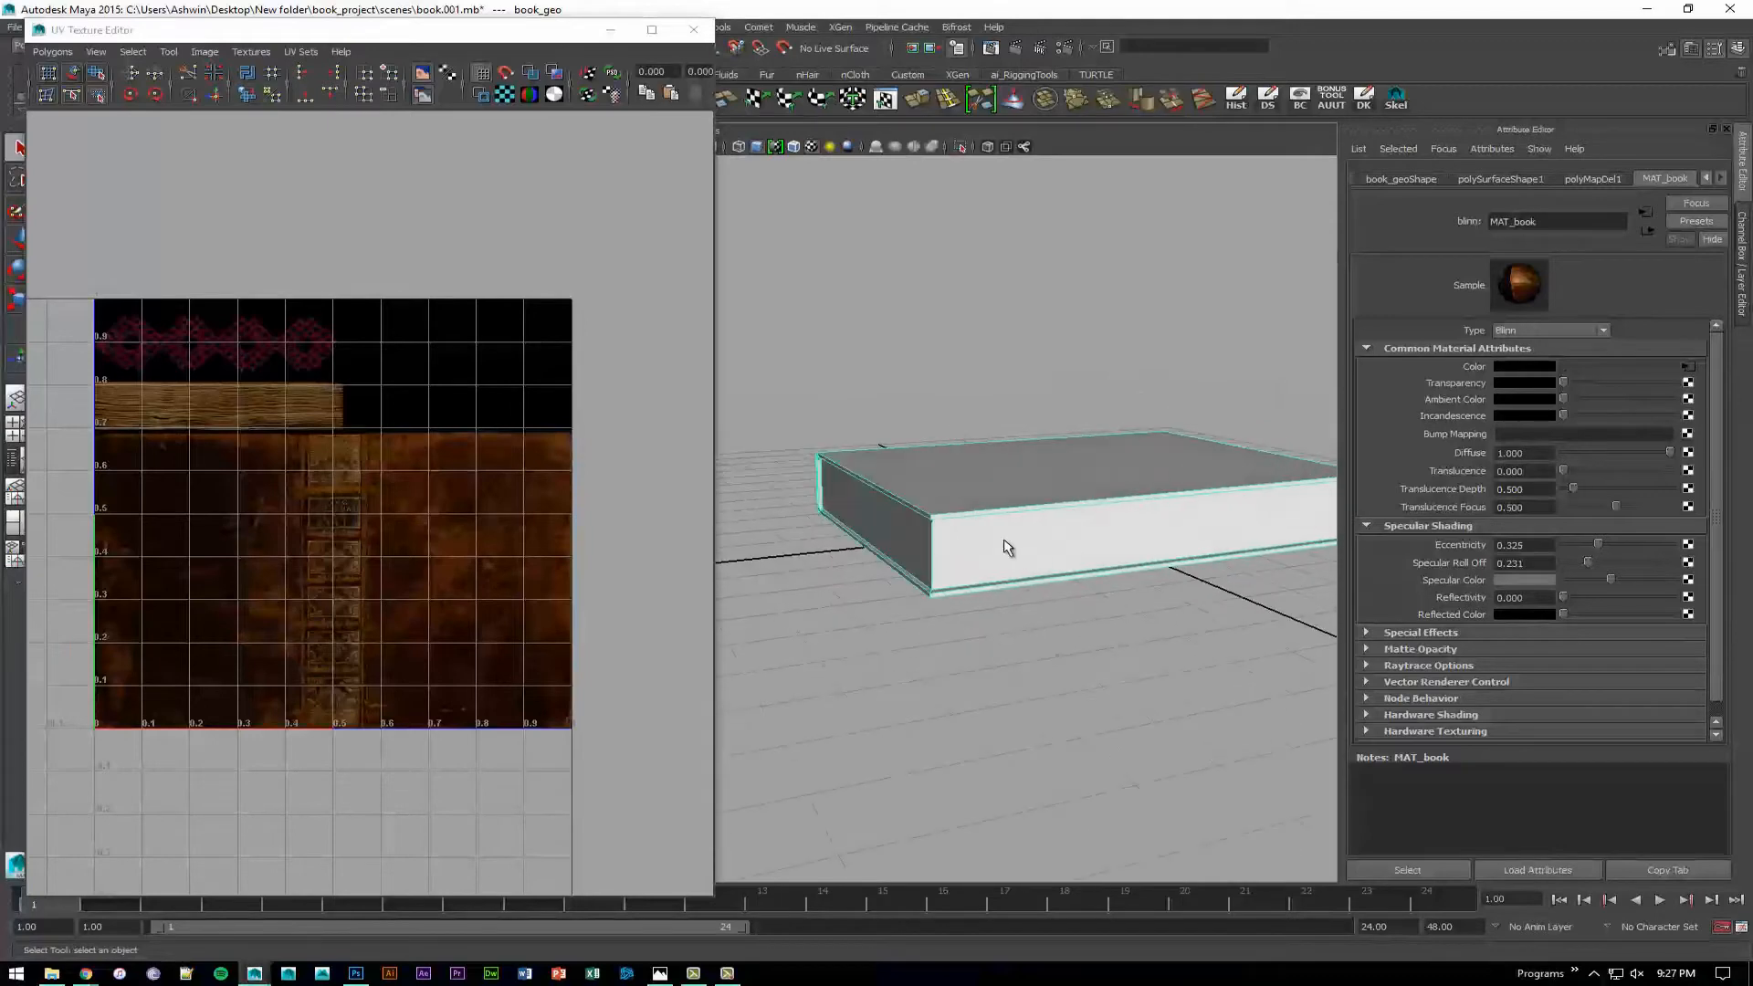
left_click_drag(969, 481, 1068, 512, "alt")
left_click(1073, 533)
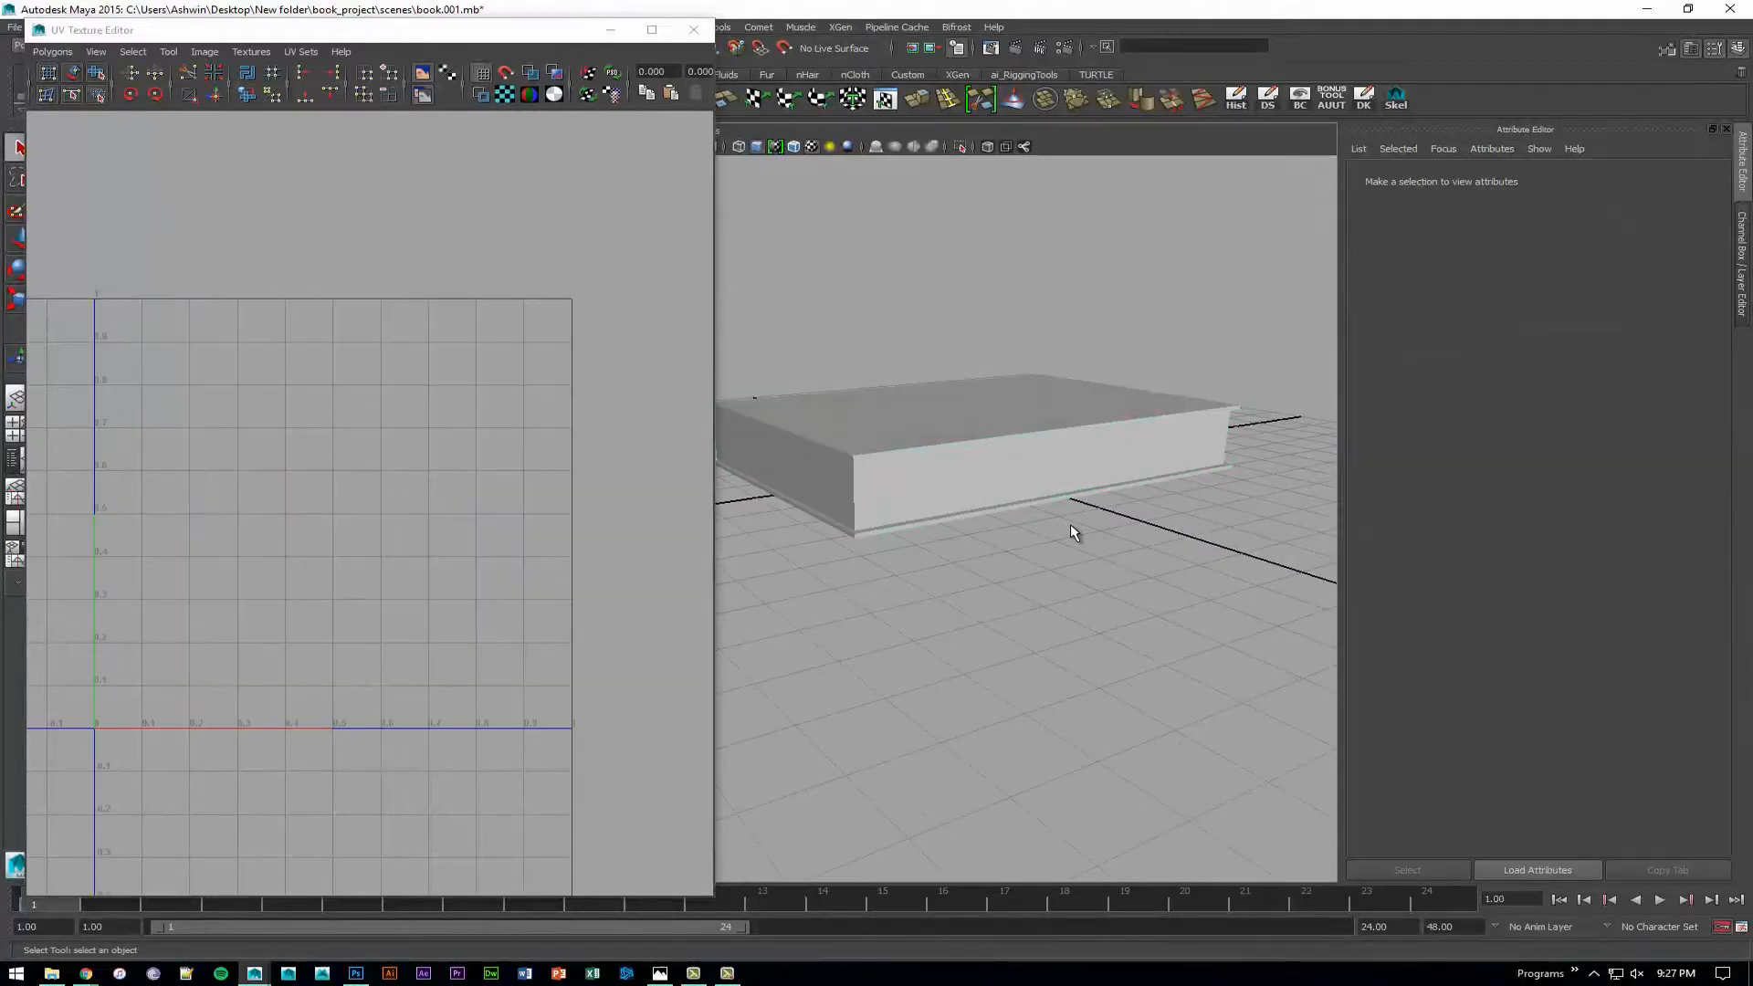
right_click_drag(1022, 454, 1022, 481)
left_click(1048, 478)
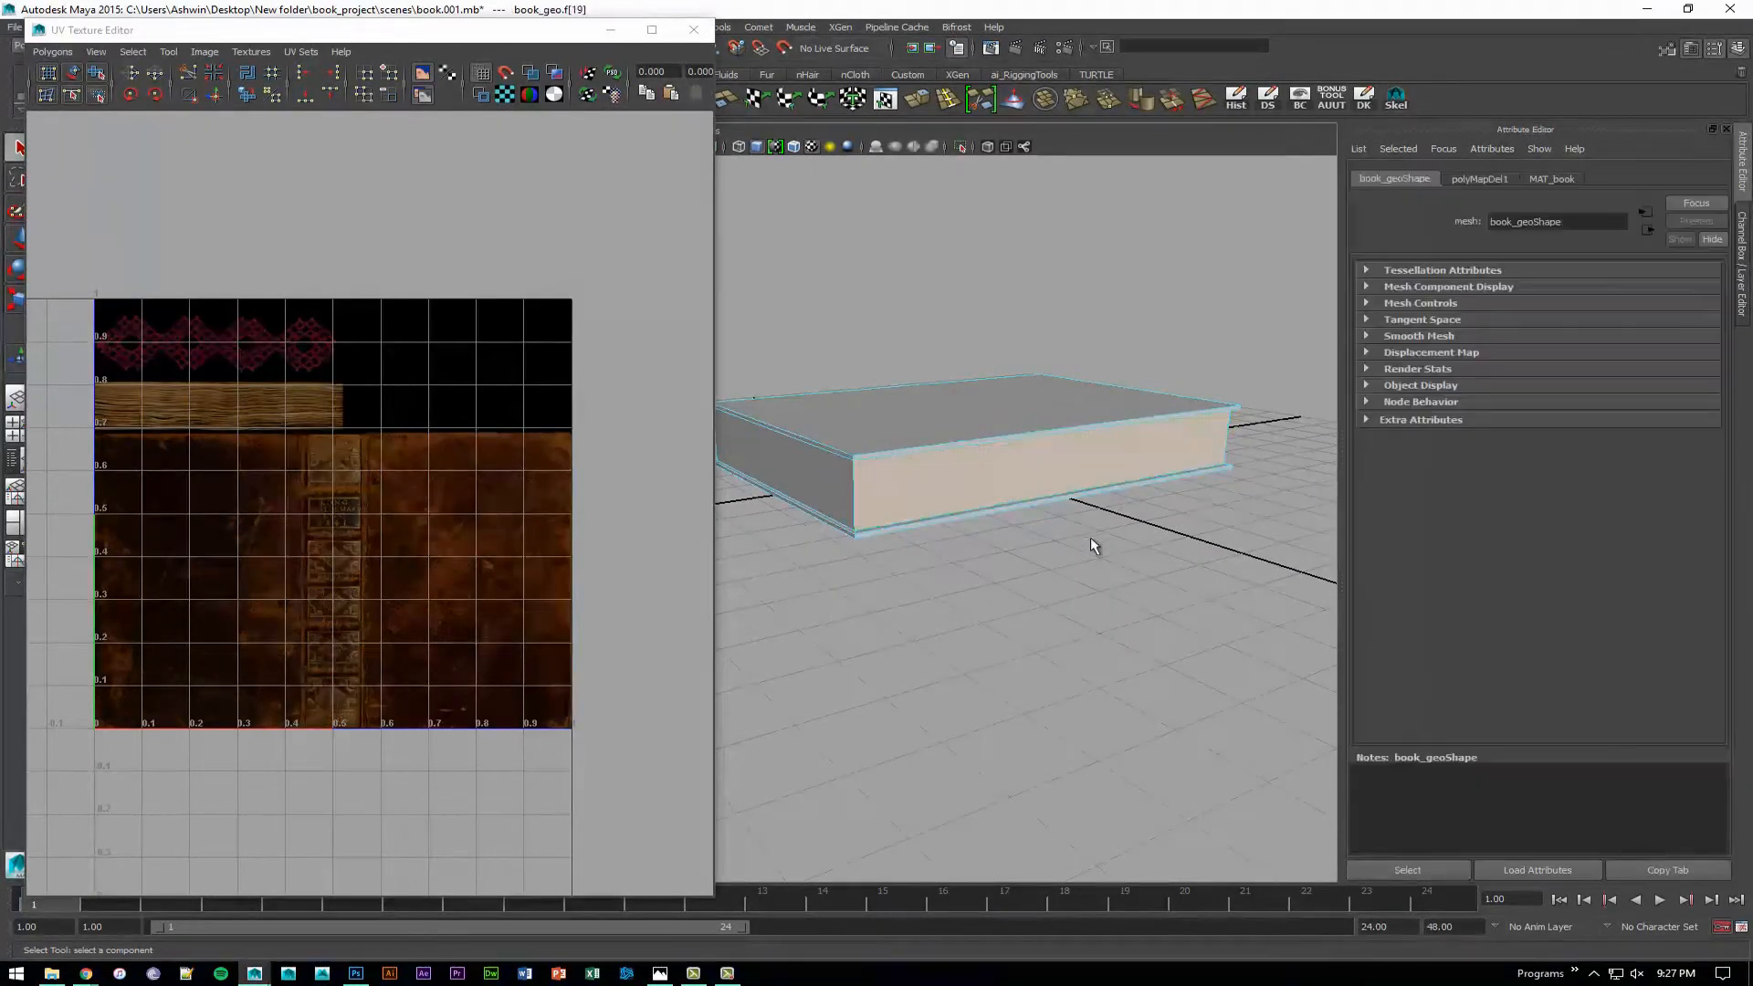
Apply a planar mapping to the selected long side face, fitted to the bounding box and projected from the Z axis.
left_click_drag(1090, 543, 1116, 523, "alt")
left_click_drag(434, 37, 0, 47)
left_click_drag(896, 364, 813, 392, "alt")
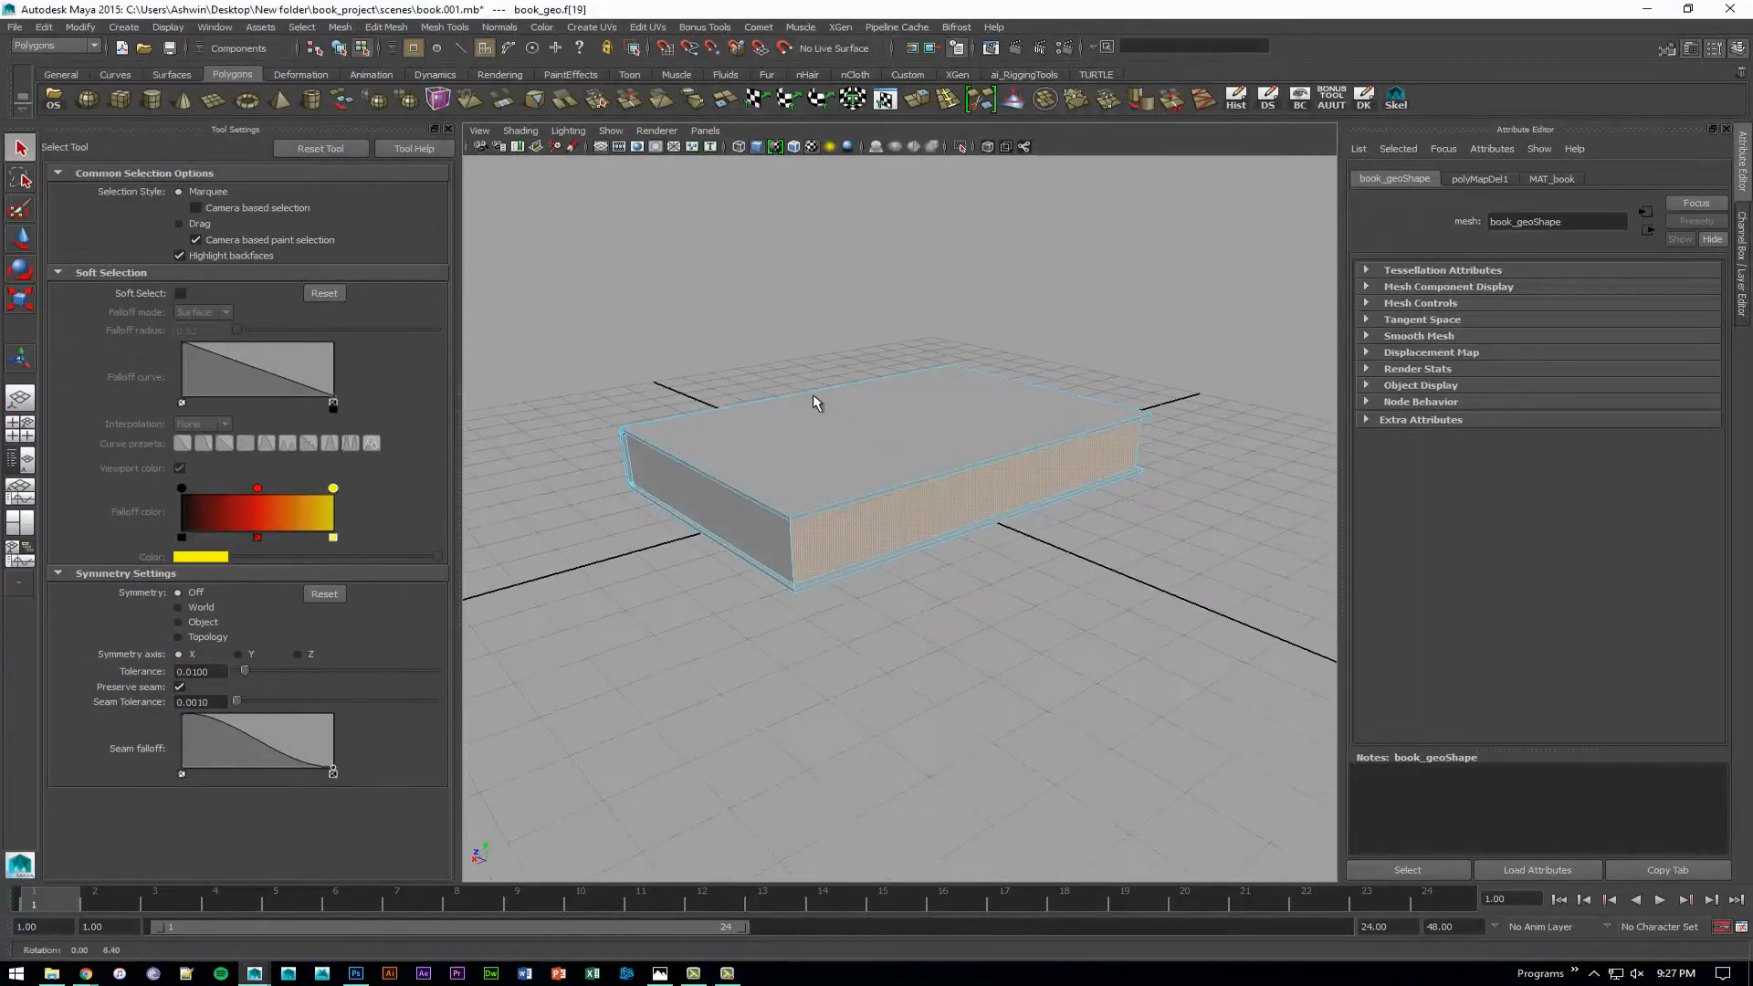
left_click(592, 26)
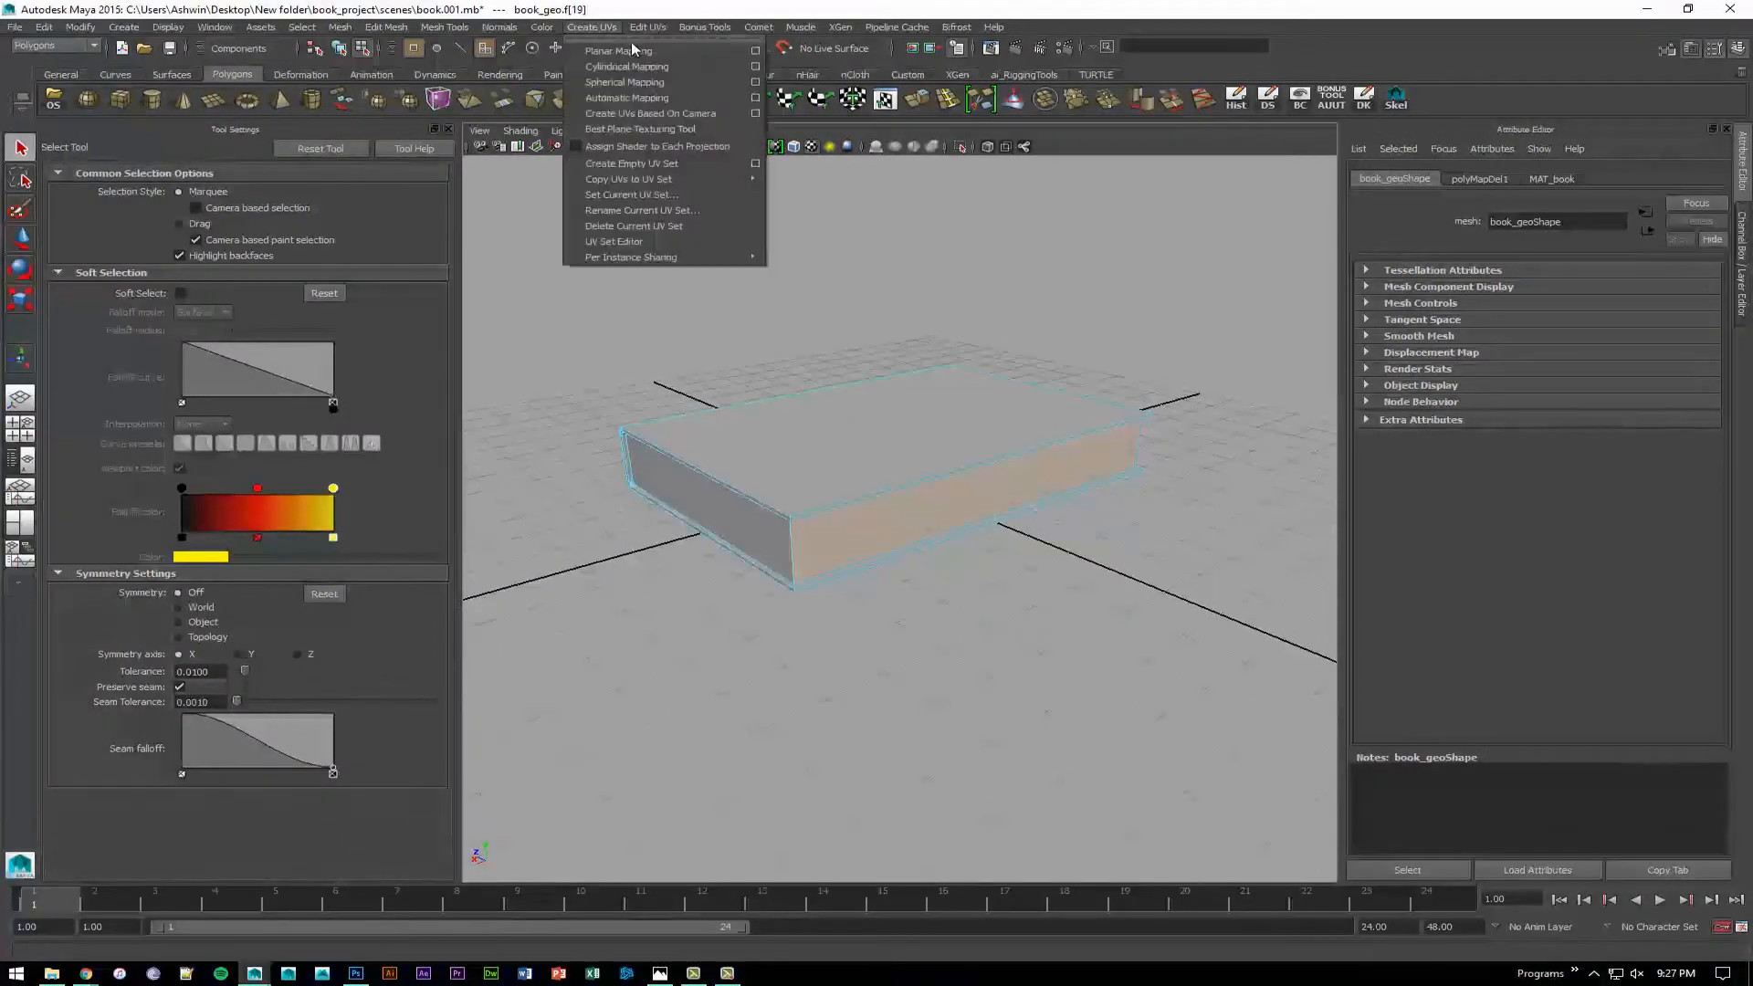
left_click(755, 52)
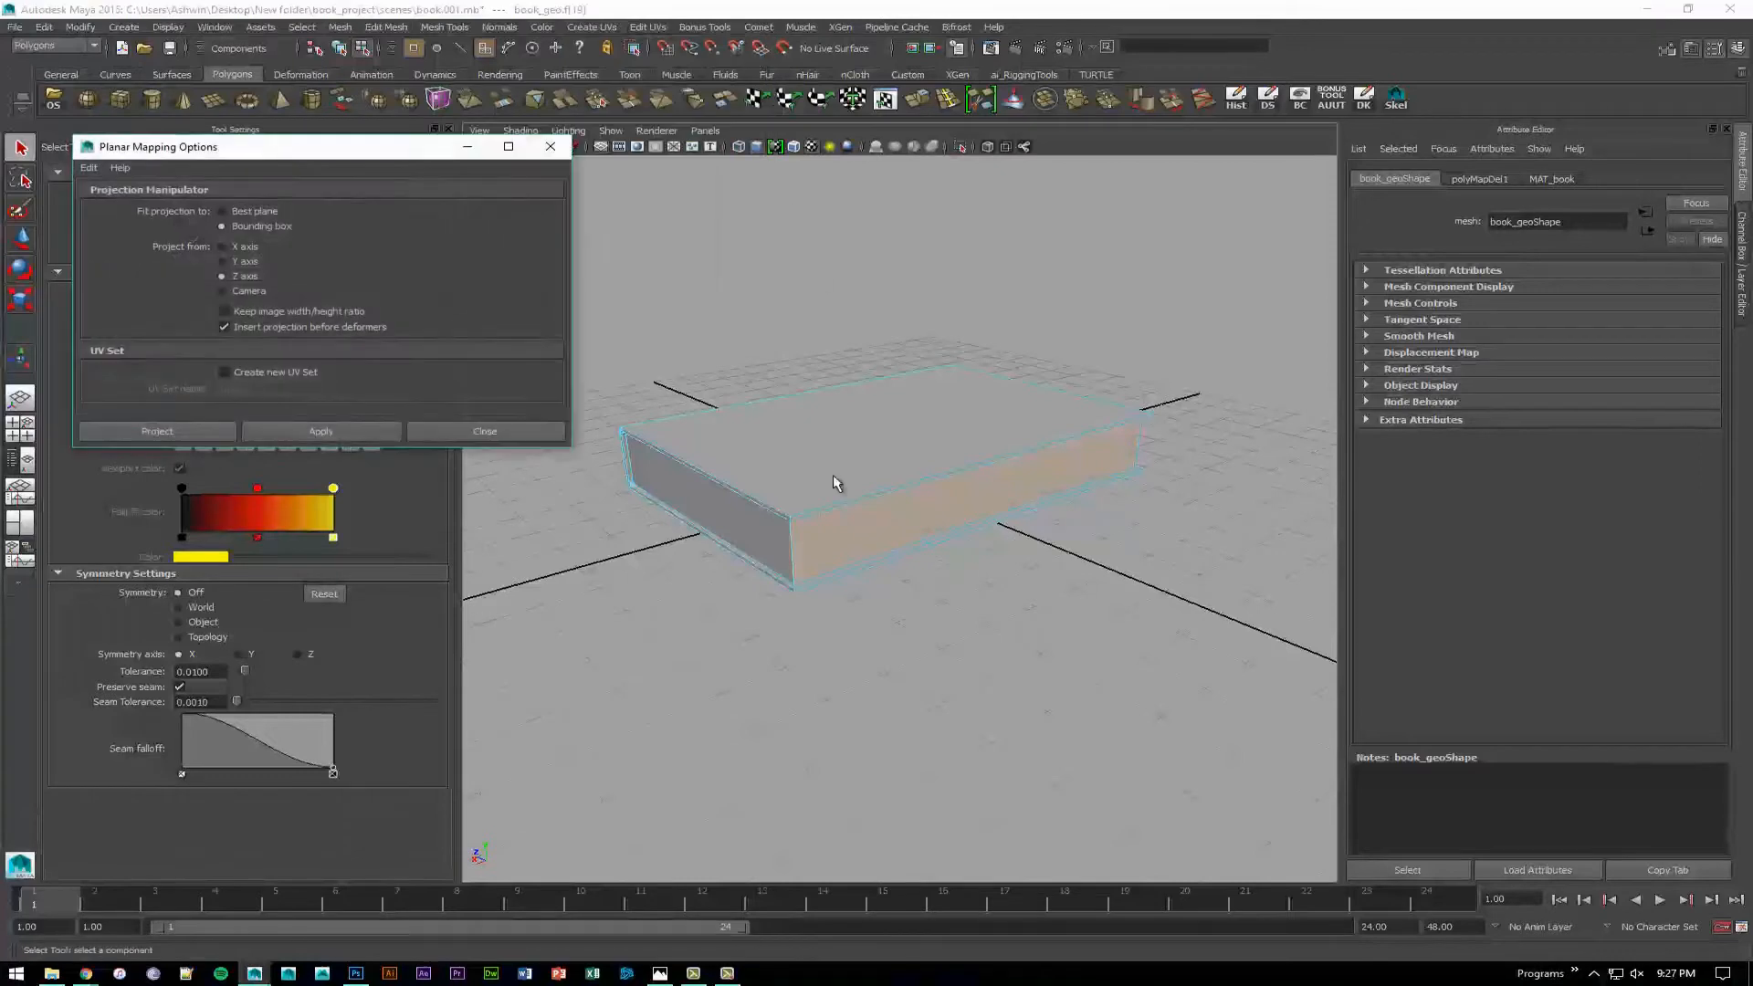
left_click_drag(833, 509, 927, 546, "alt")
left_click_drag(591, 726, 583, 786, "alt")
left_click(193, 432)
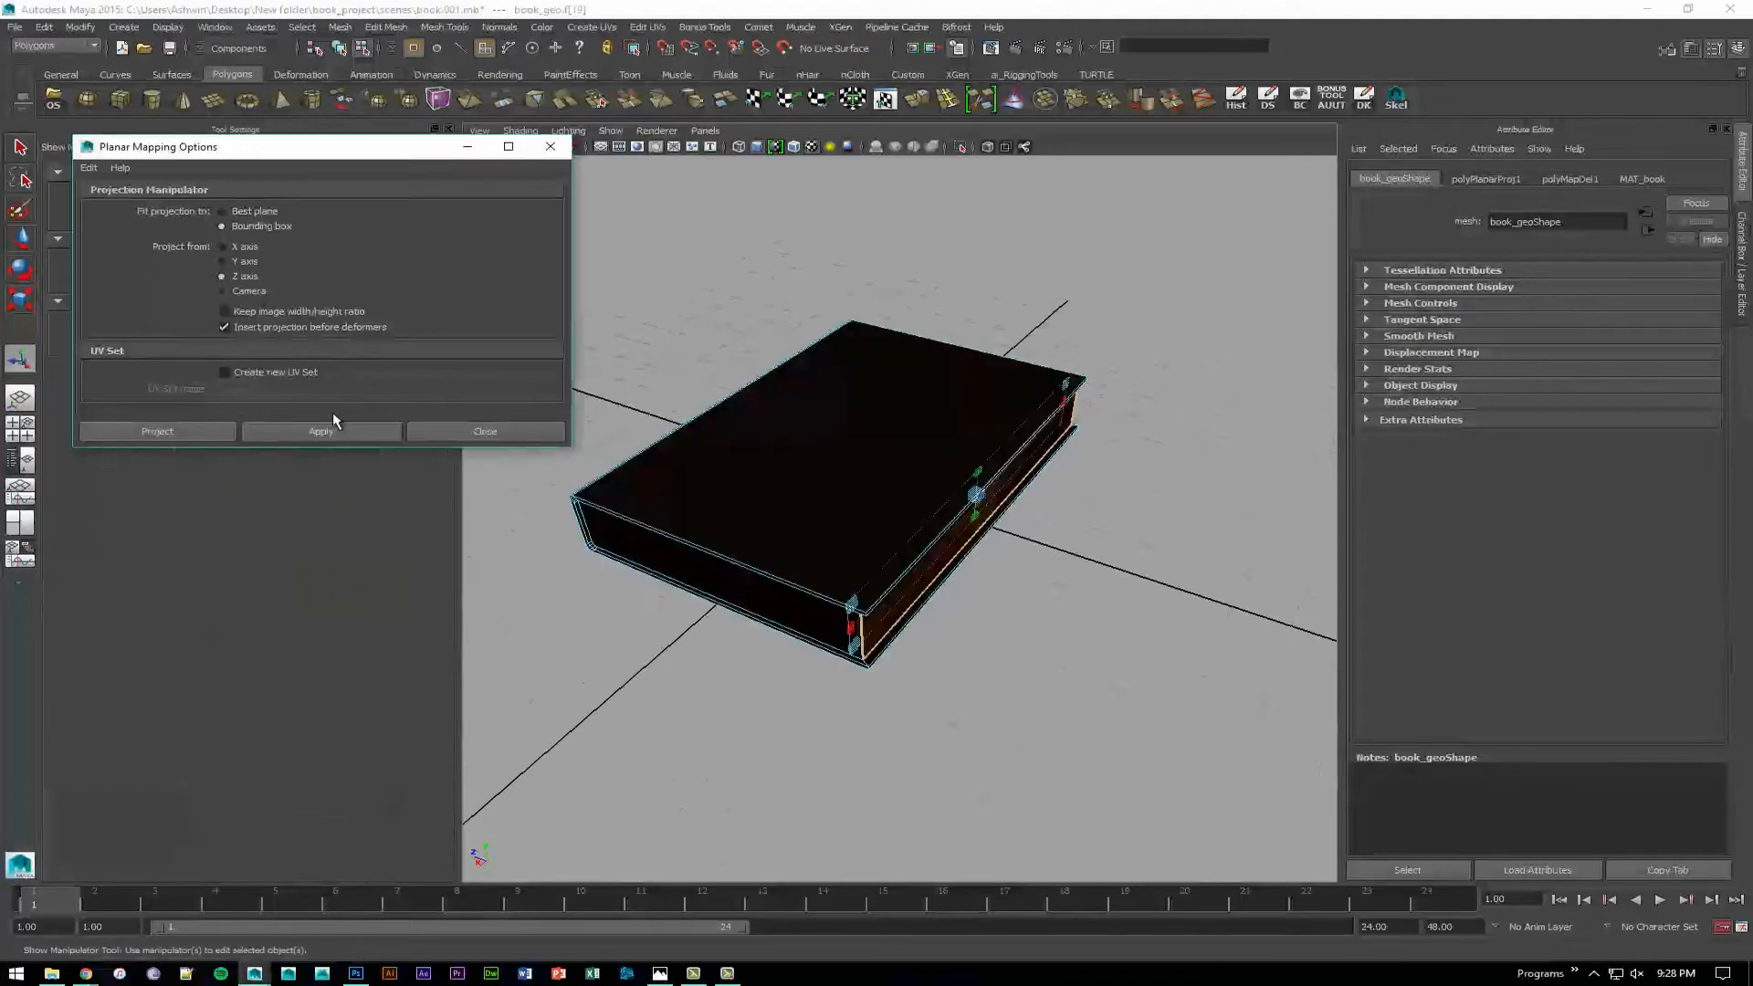
Inspect the planar projection on the long side face and bring the UV Texture Editor back beside the book.
left_click_drag(809, 437, 739, 398, "alt")
right_click_drag(739, 398, 748, 413, "alt")
right_click_drag(906, 459, 958, 454, "alt")
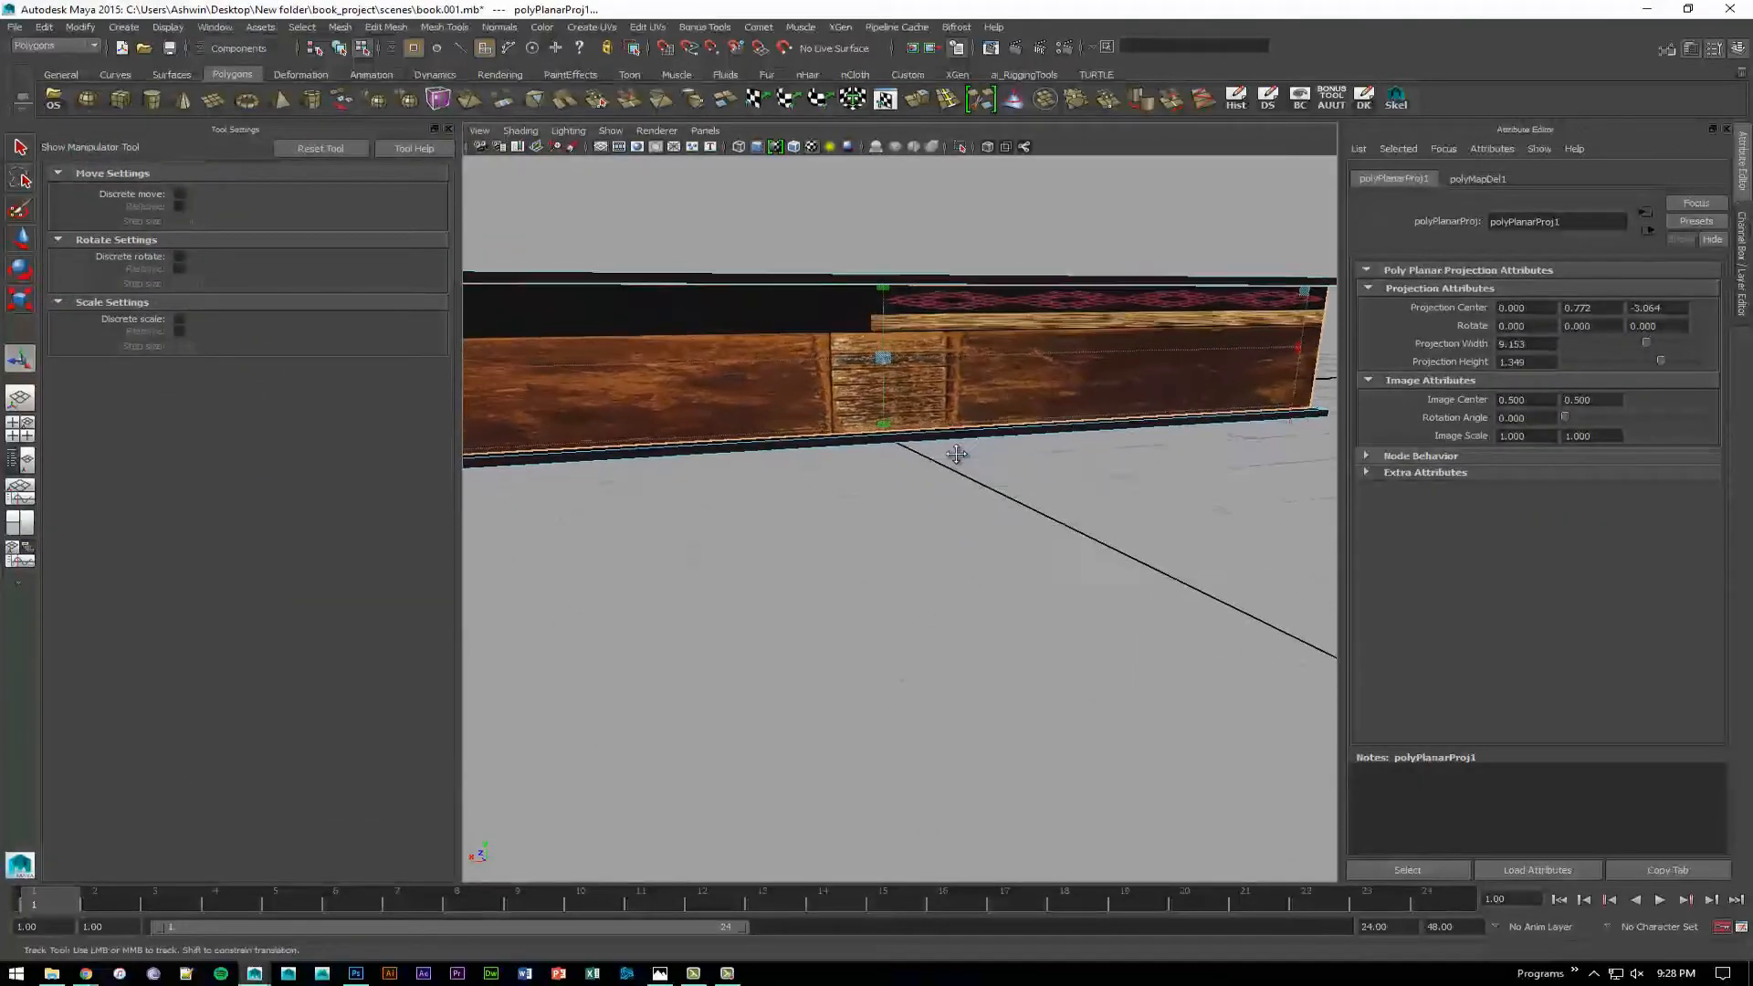
left_click_drag(959, 453, 944, 445, "alt")
right_click_drag(944, 446, 821, 426, "alt")
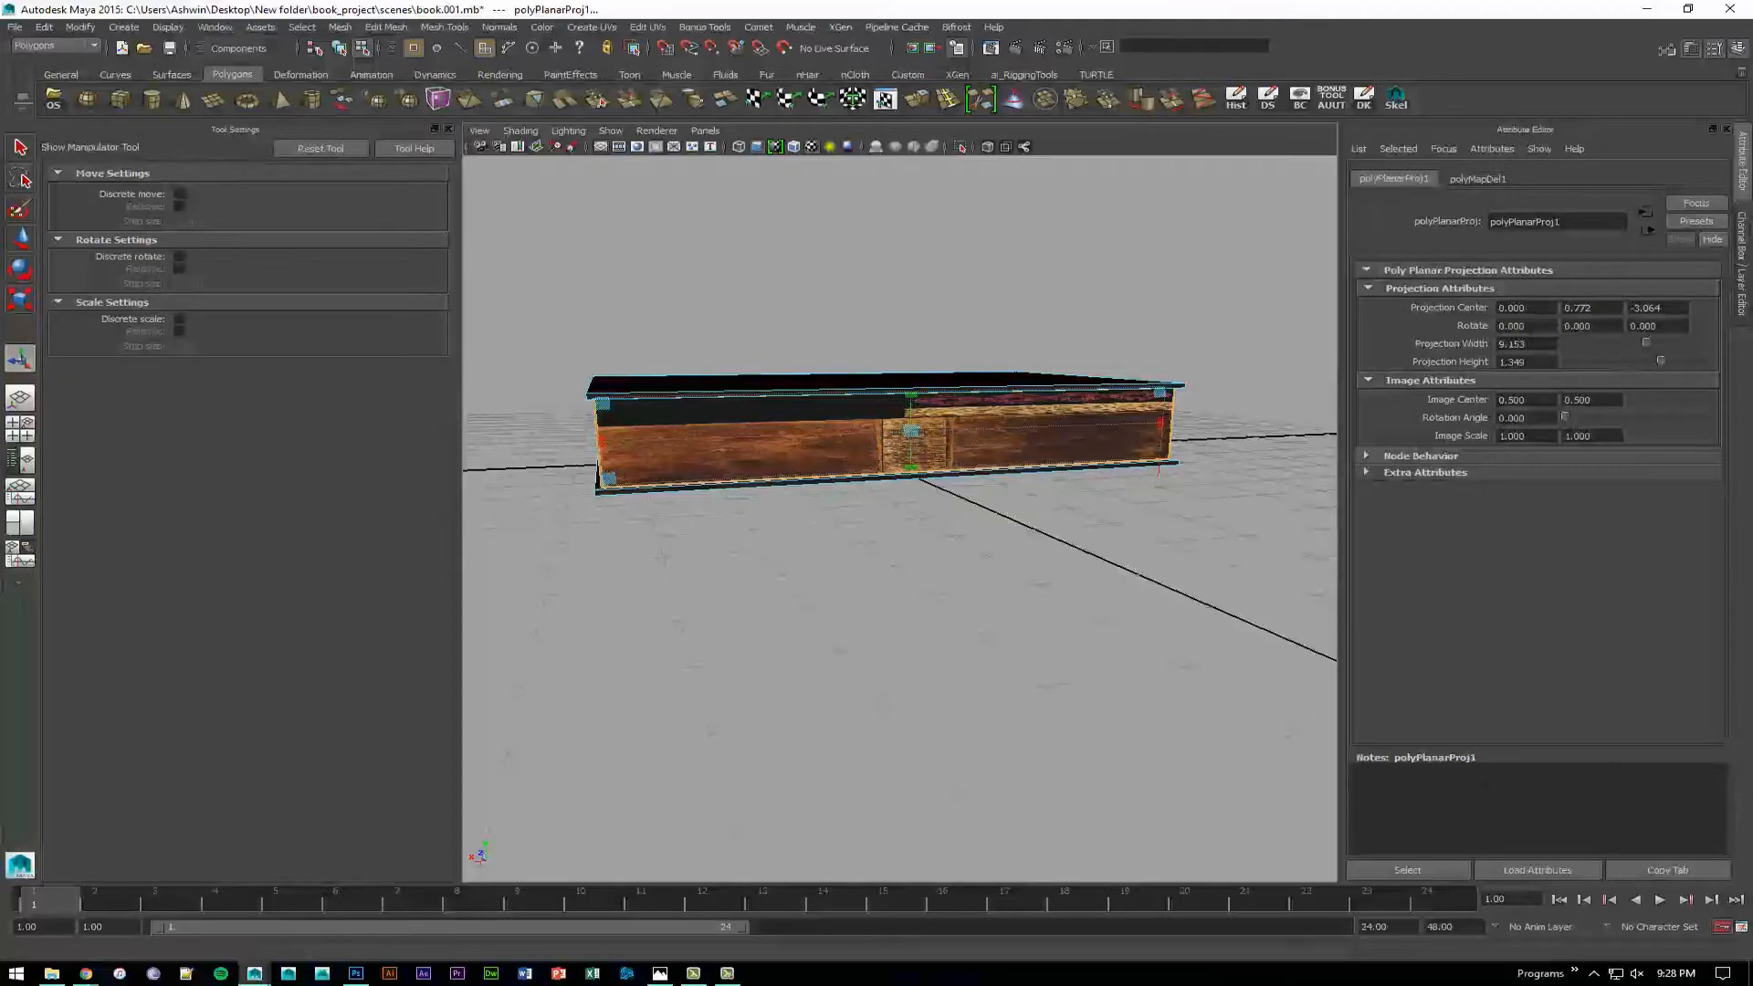
left_click_drag(0, 51, 499, 64)
middle_click_drag(856, 233, 1022, 227, "alt")
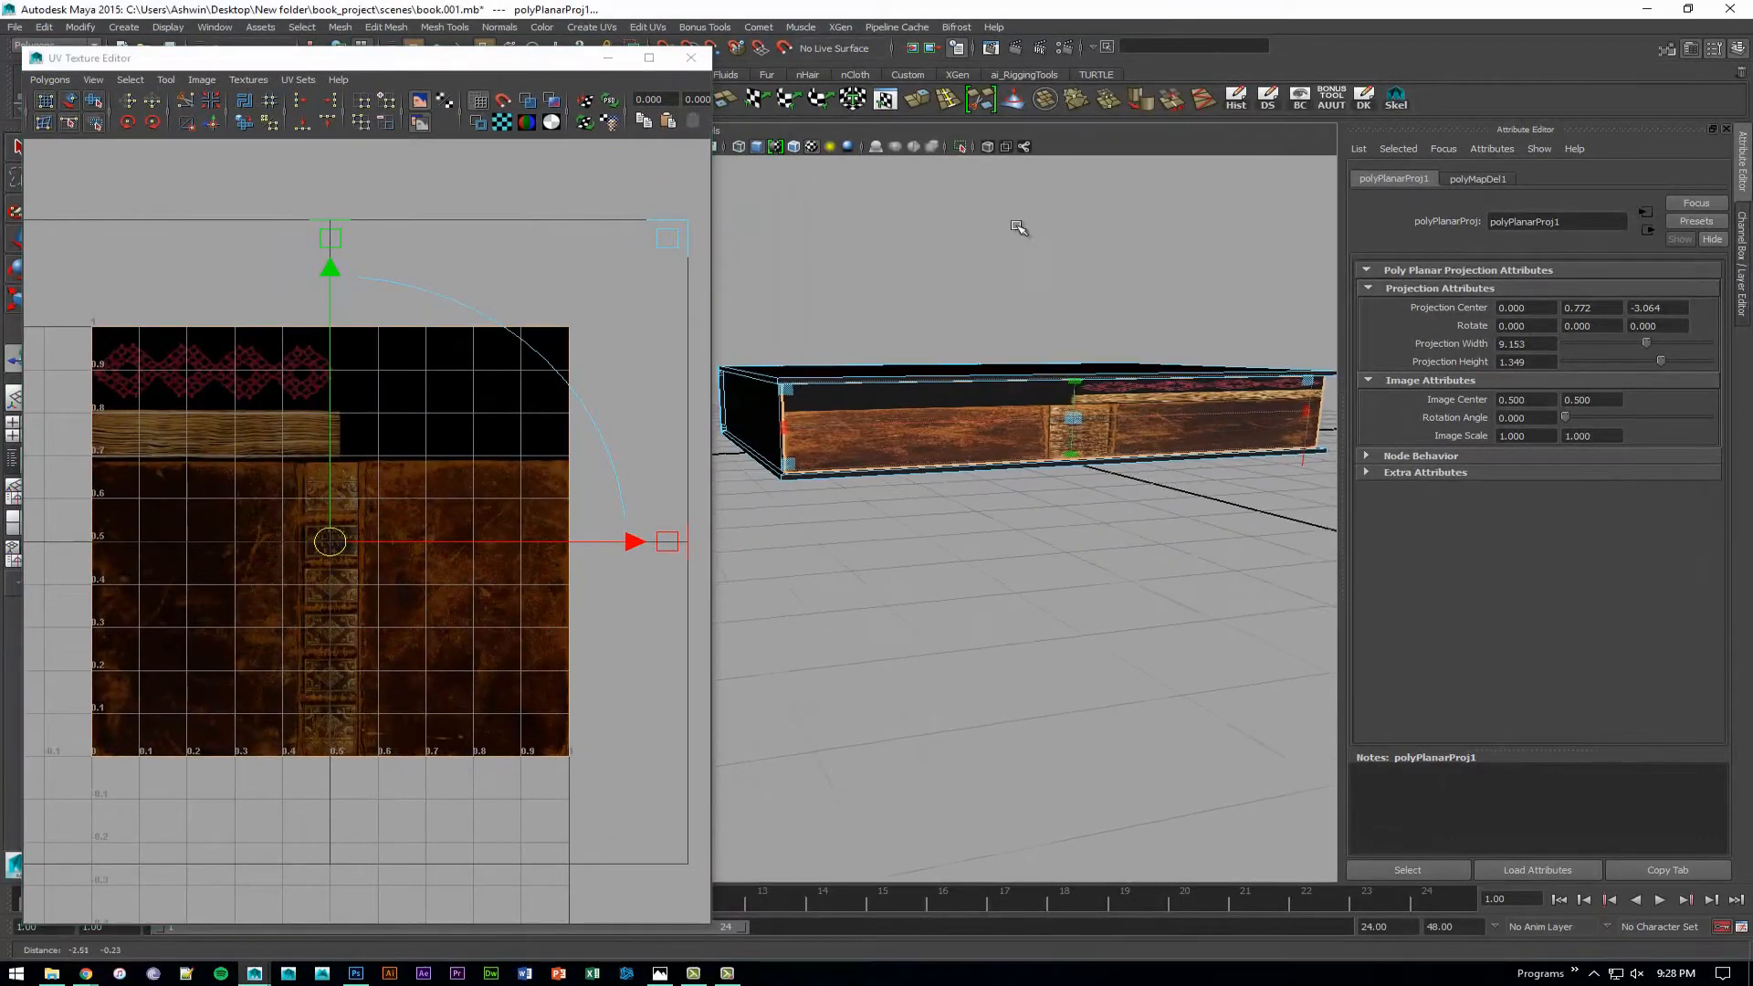
left_click_drag(1021, 228, 998, 310, "alt")
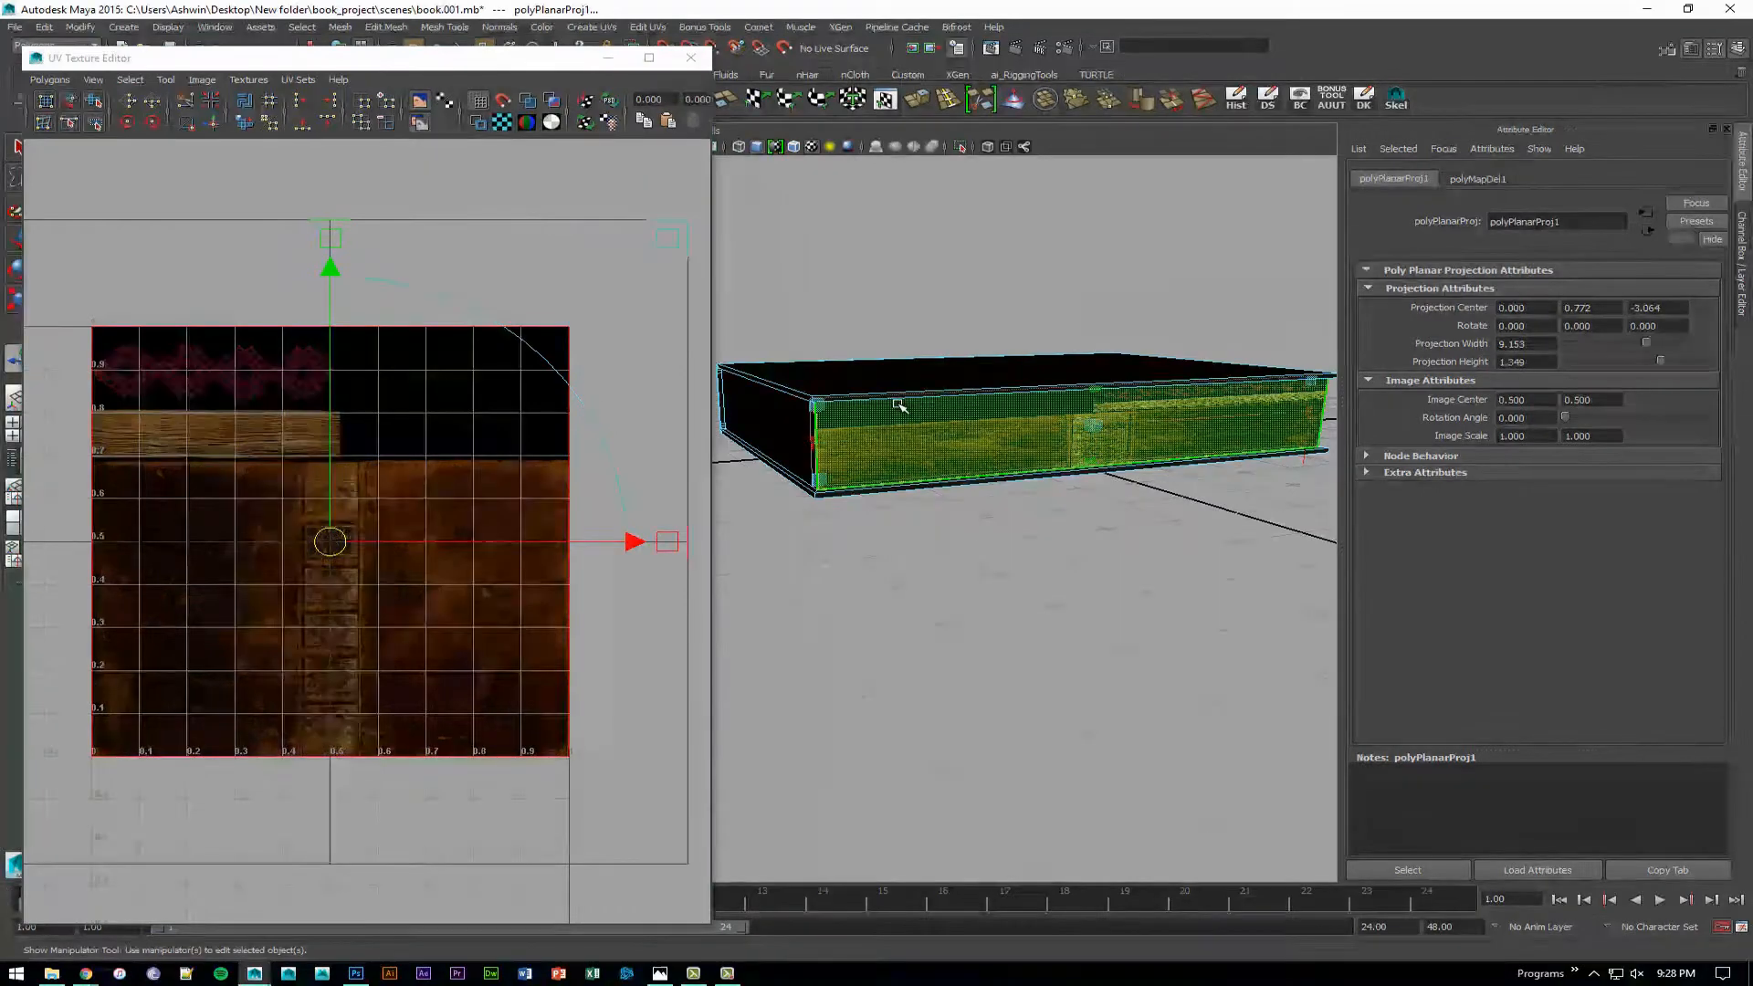
Compare the long side face and its upper corner UV on the book with their places in the UV Texture Editor.
left_click(963, 500)
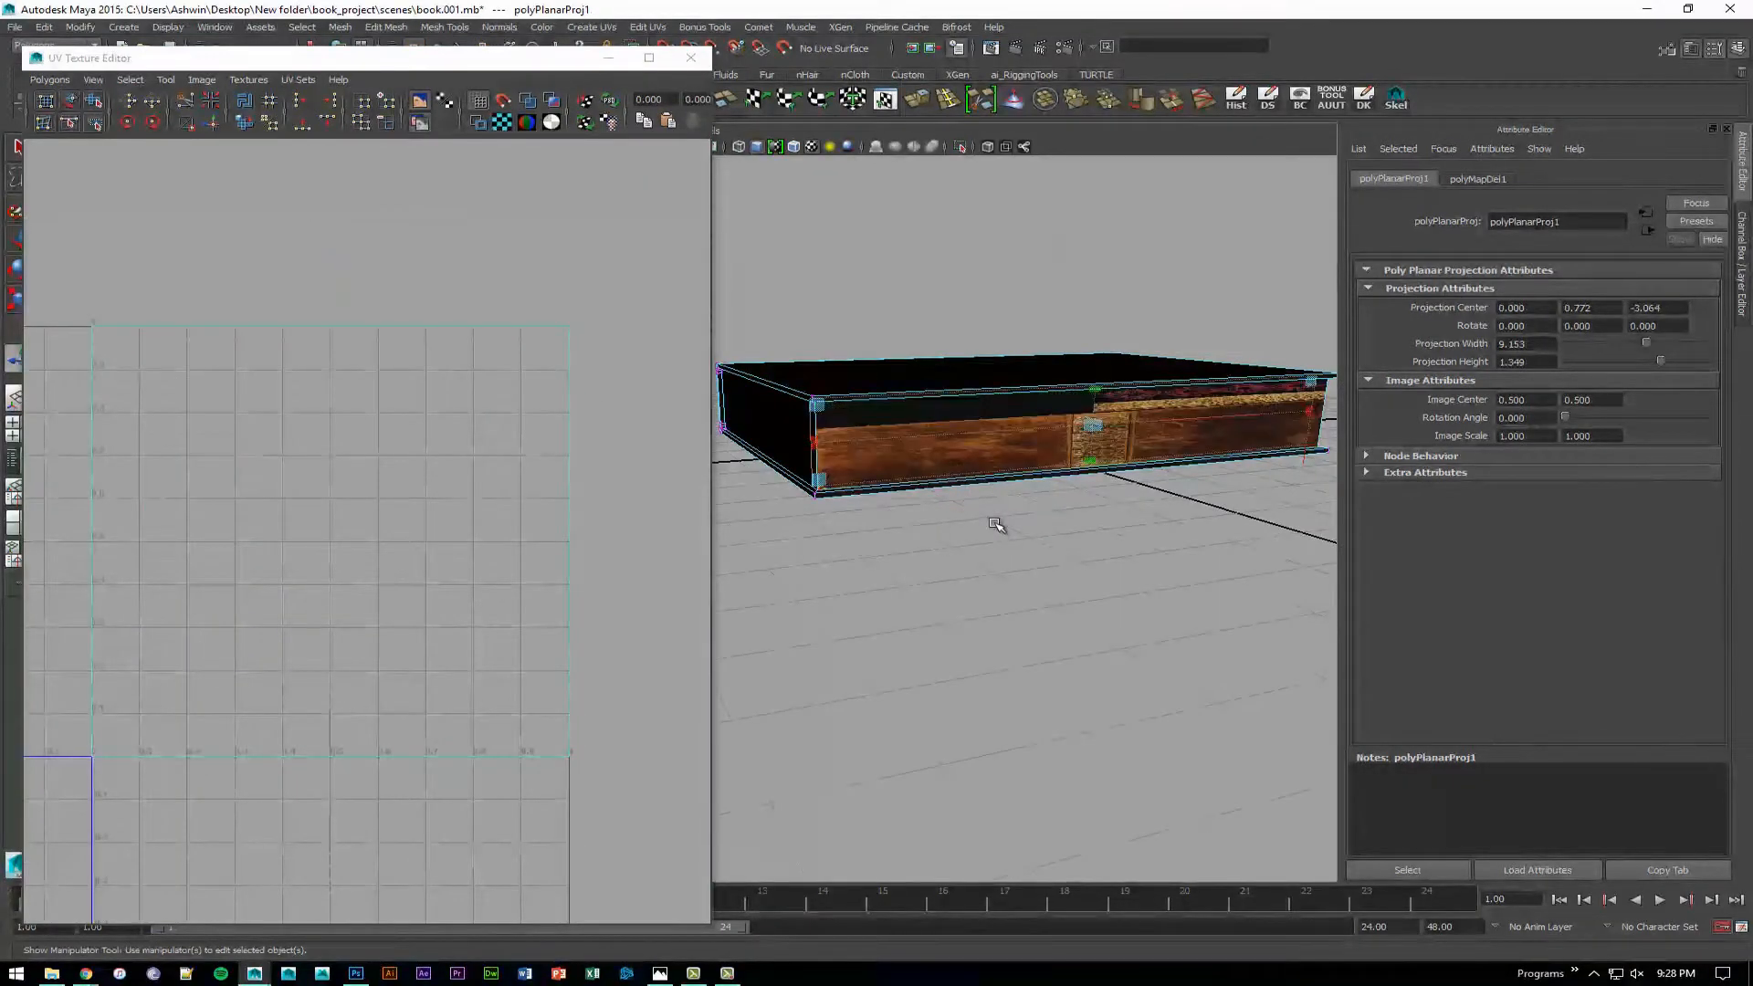
left_click(993, 516)
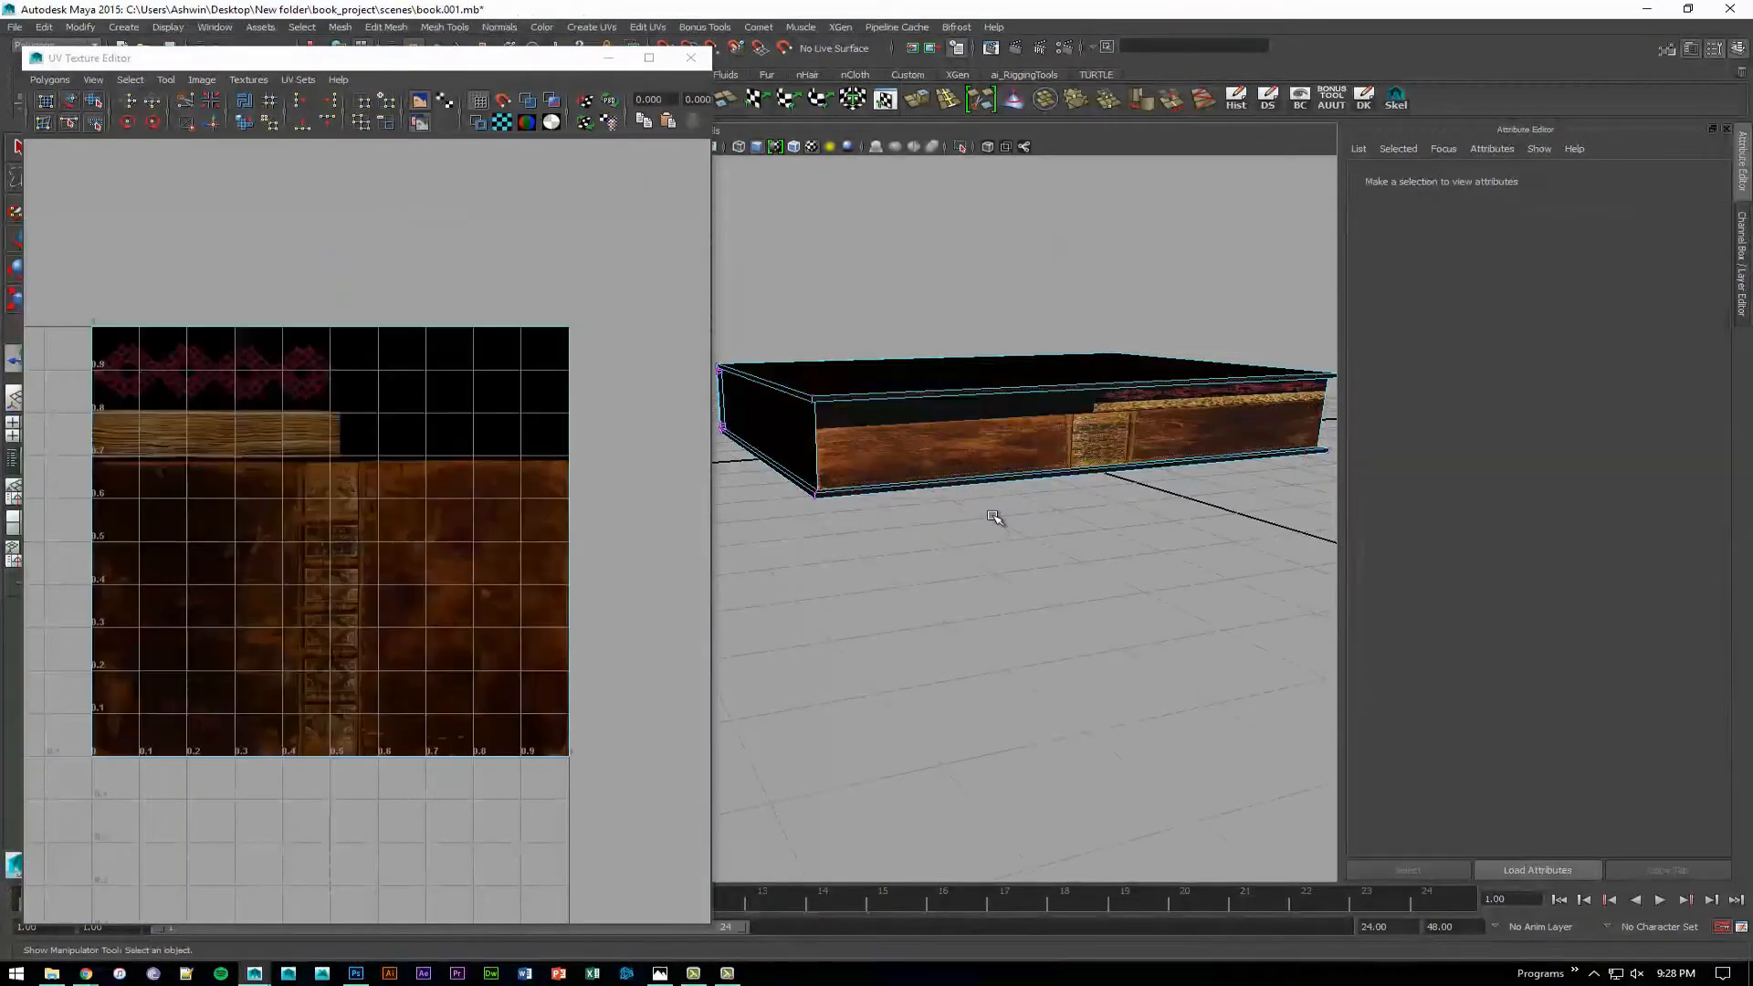
left_click(947, 433)
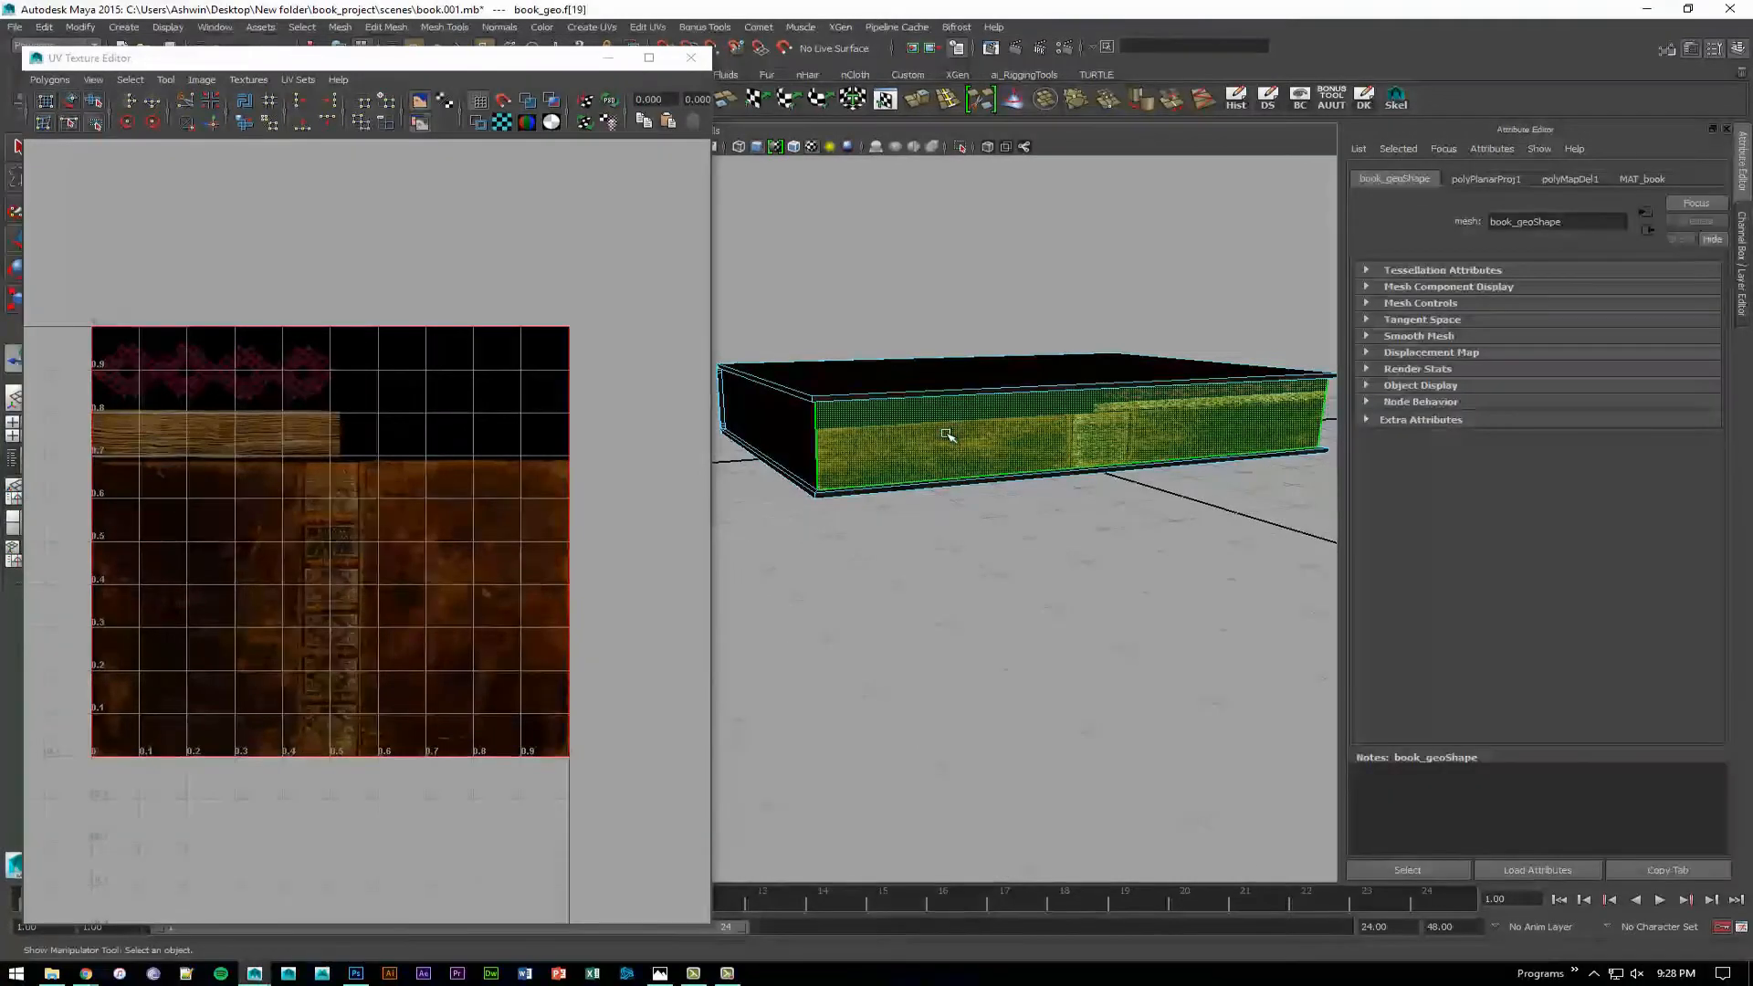
left_click(988, 521)
left_click_drag(983, 468, 993, 420, "alt")
middle_click_drag(986, 415, 964, 513, "alt")
right_click_drag(964, 513, 1077, 557, "alt")
middle_click_drag(995, 386, 1038, 421, "alt")
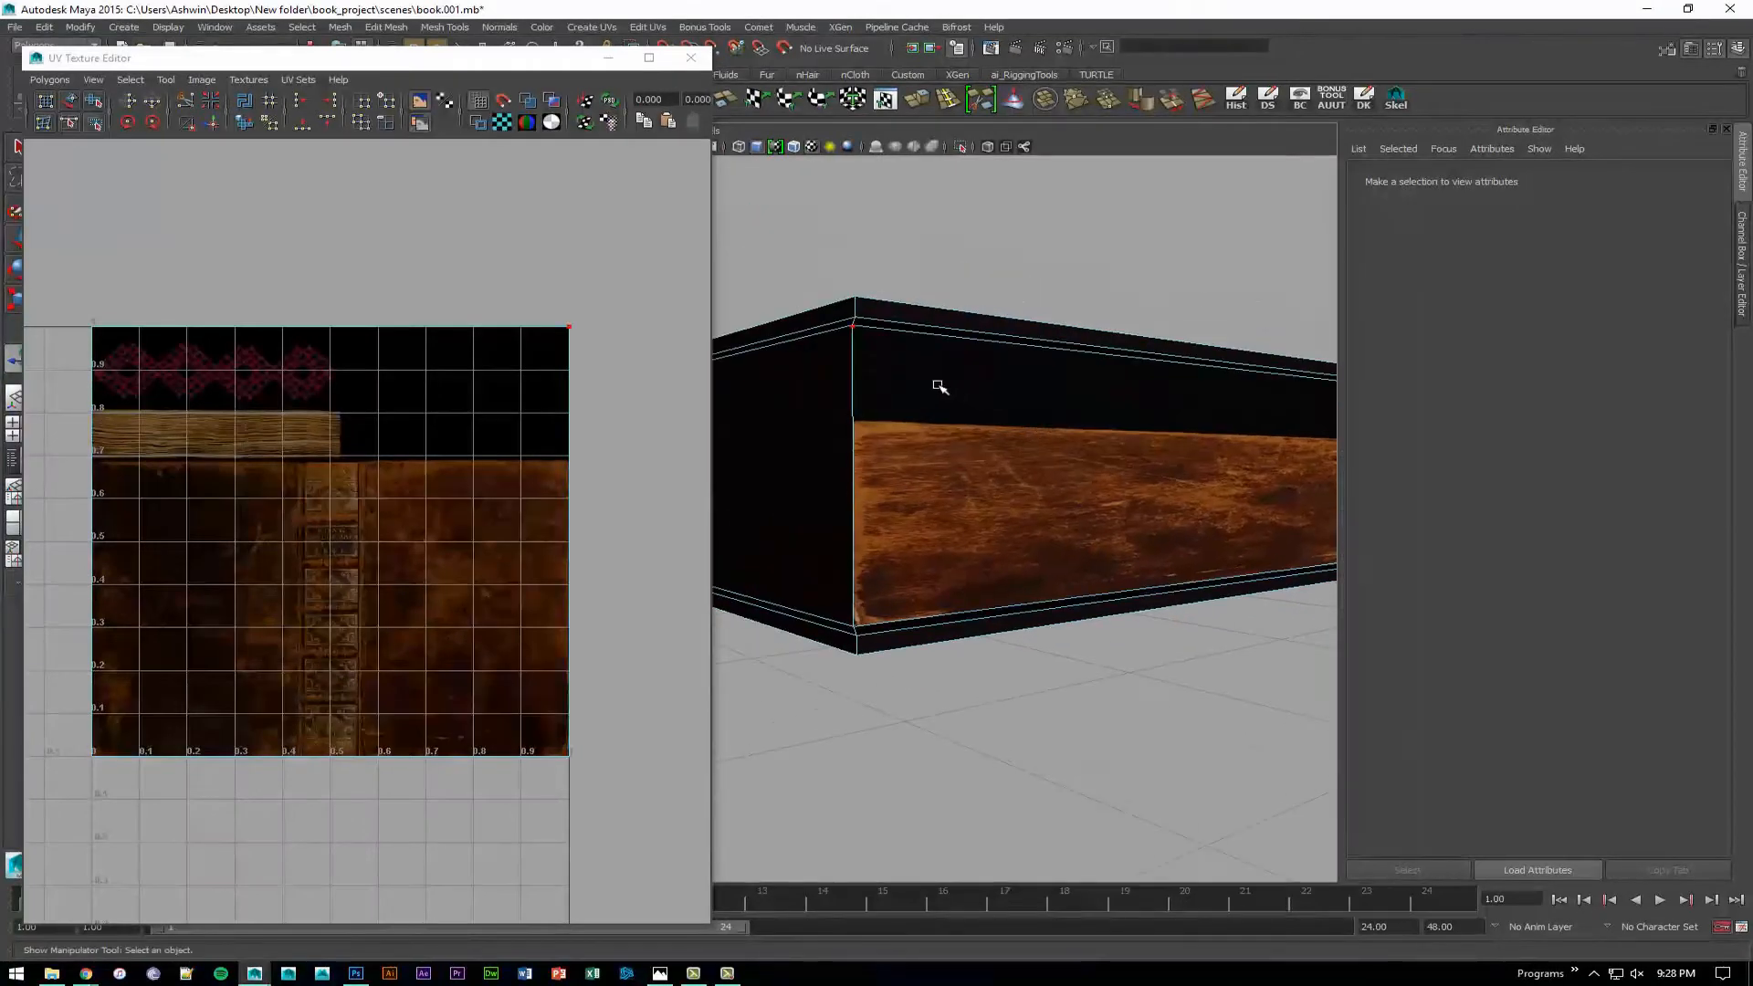
left_click(879, 353)
right_click_drag(1004, 436, 955, 432, "alt")
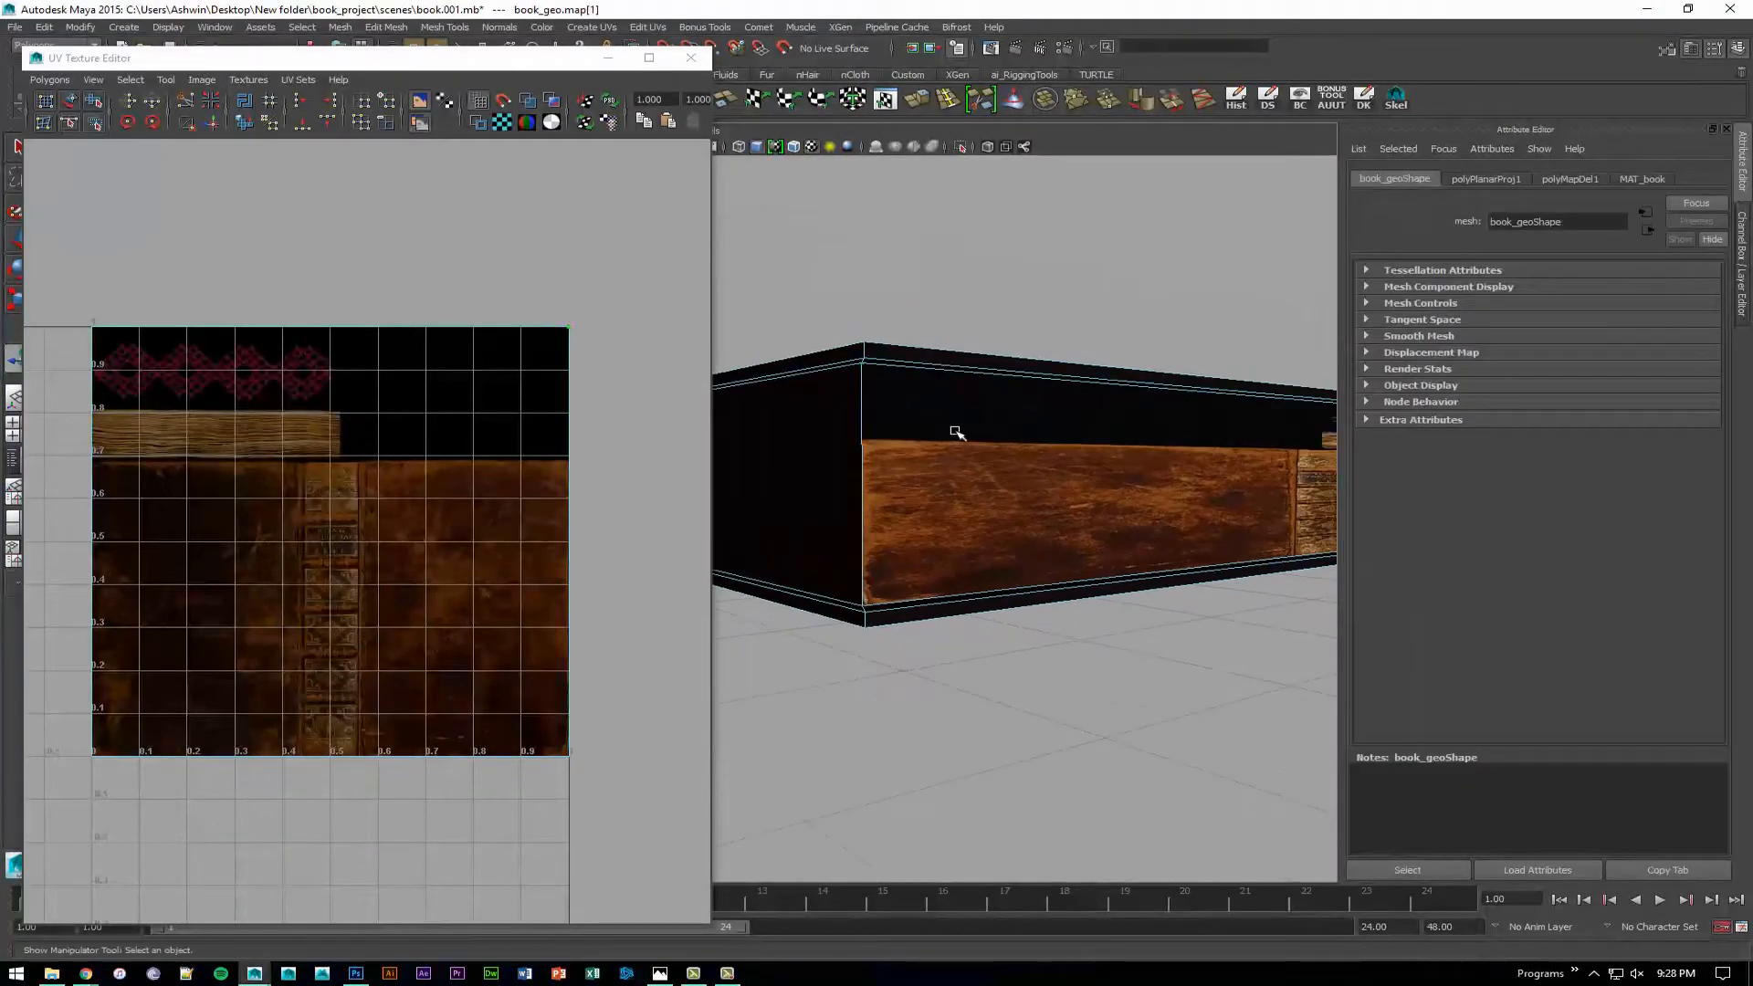
left_click(869, 374)
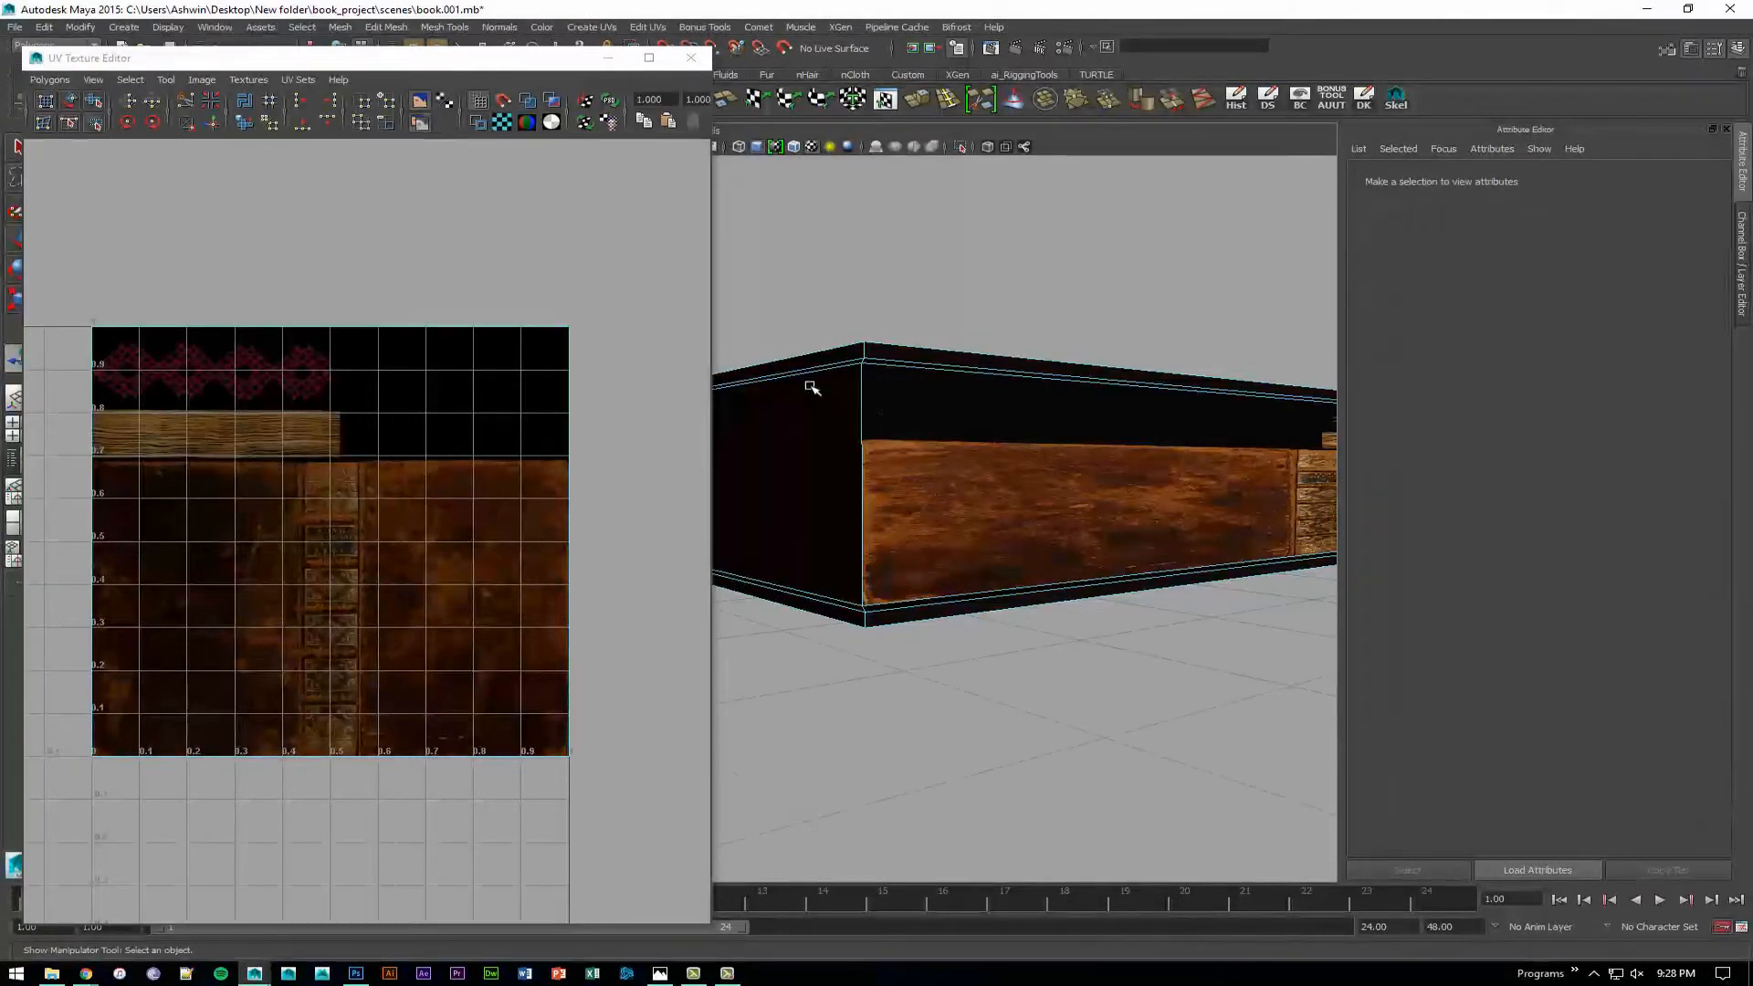
Select the side face's upper corner UV on the book with the Move tool and hide the Attribute Editor.
left_click_drag(809, 380, 861, 498, "alt")
right_click_drag(861, 499, 888, 437, "alt")
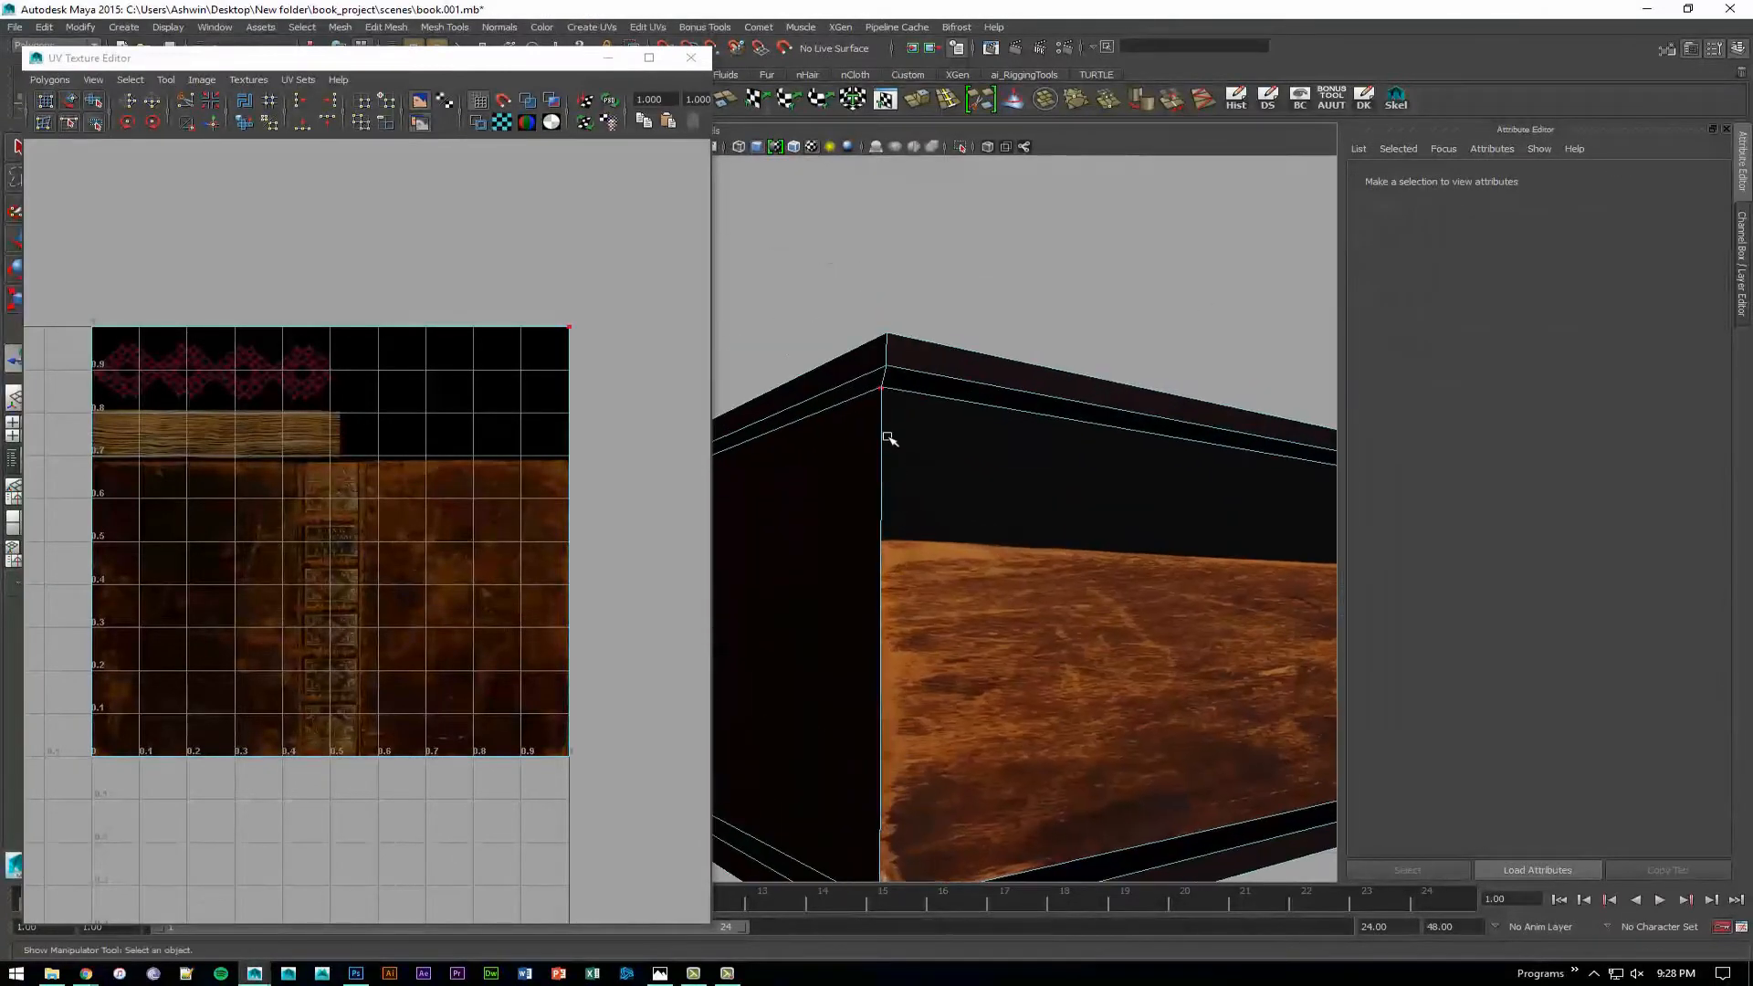
left_click(884, 402)
key("w")
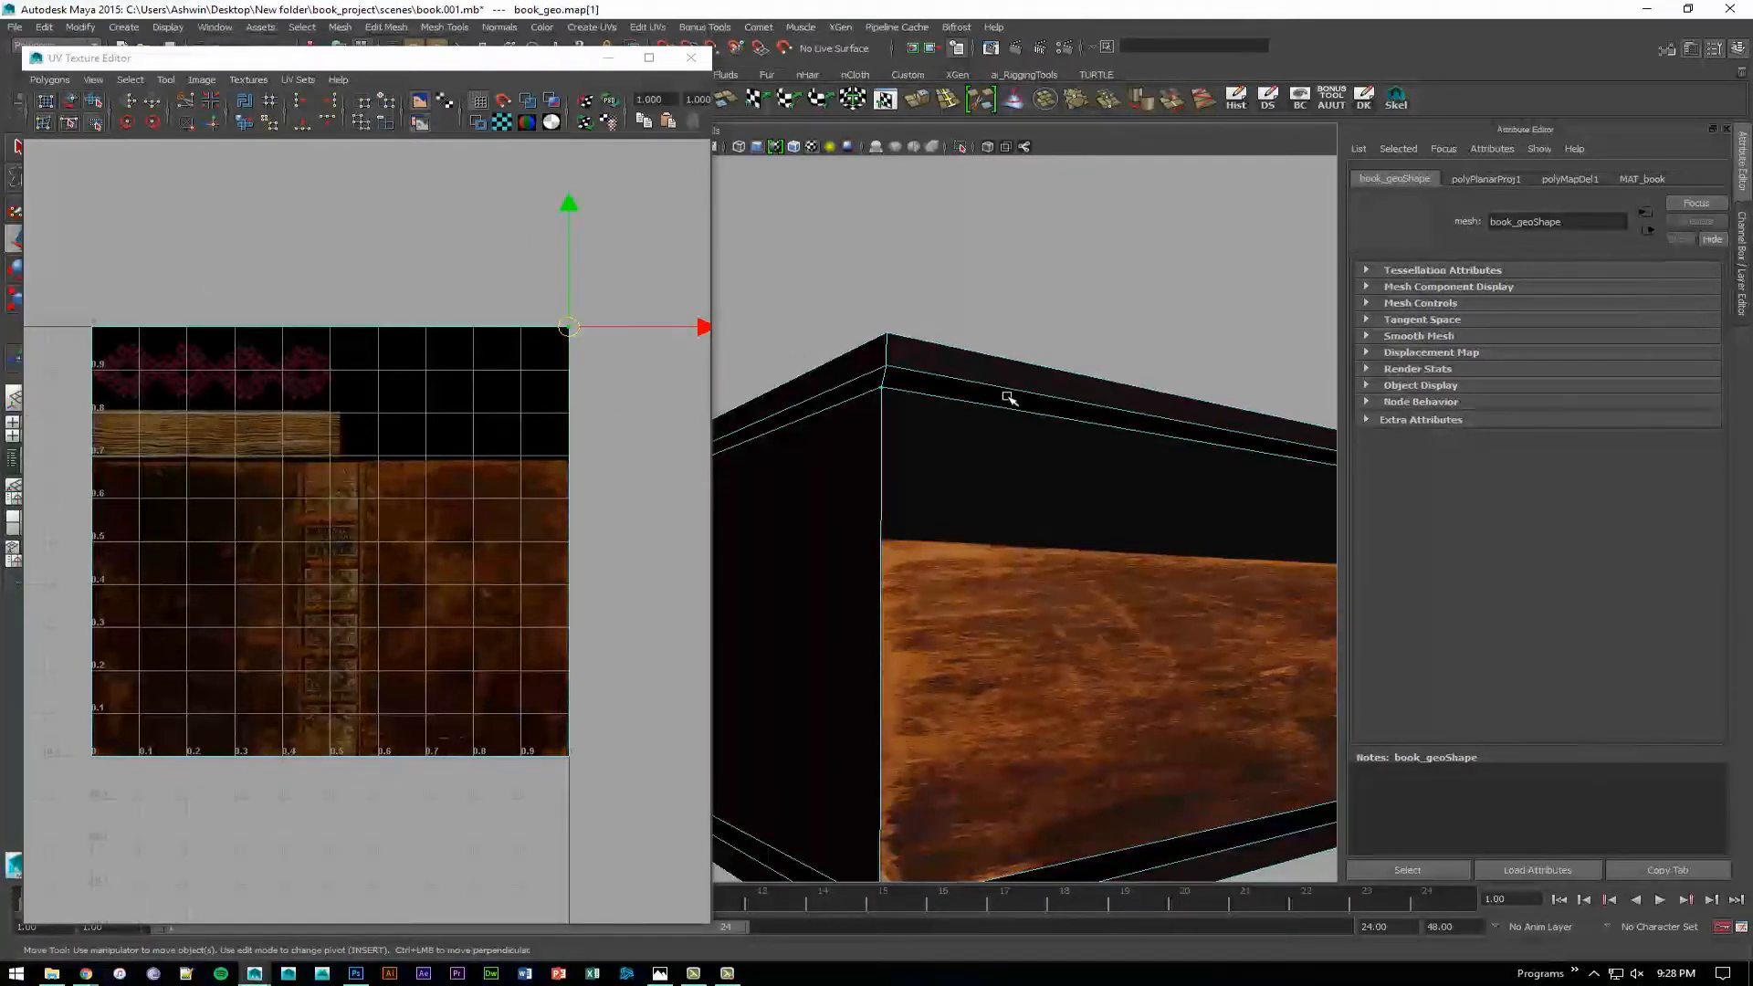
right_click_drag(879, 397, 900, 485, "alt")
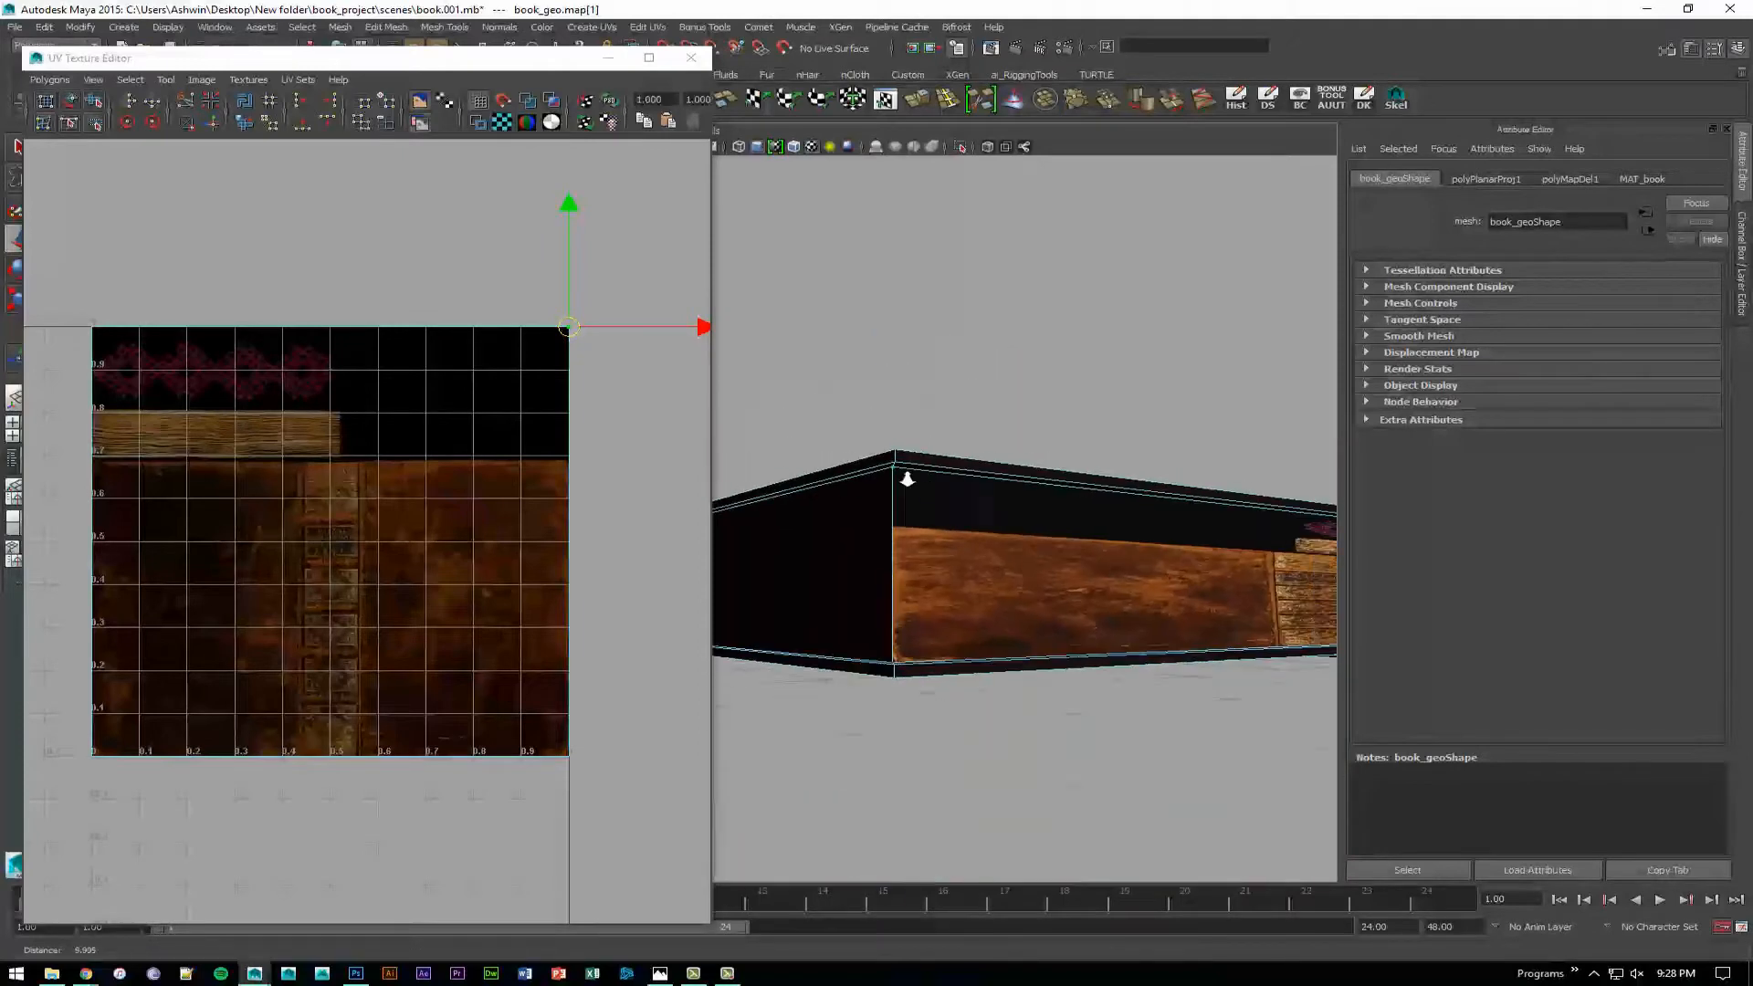
left_click_drag(900, 485, 949, 448, "alt")
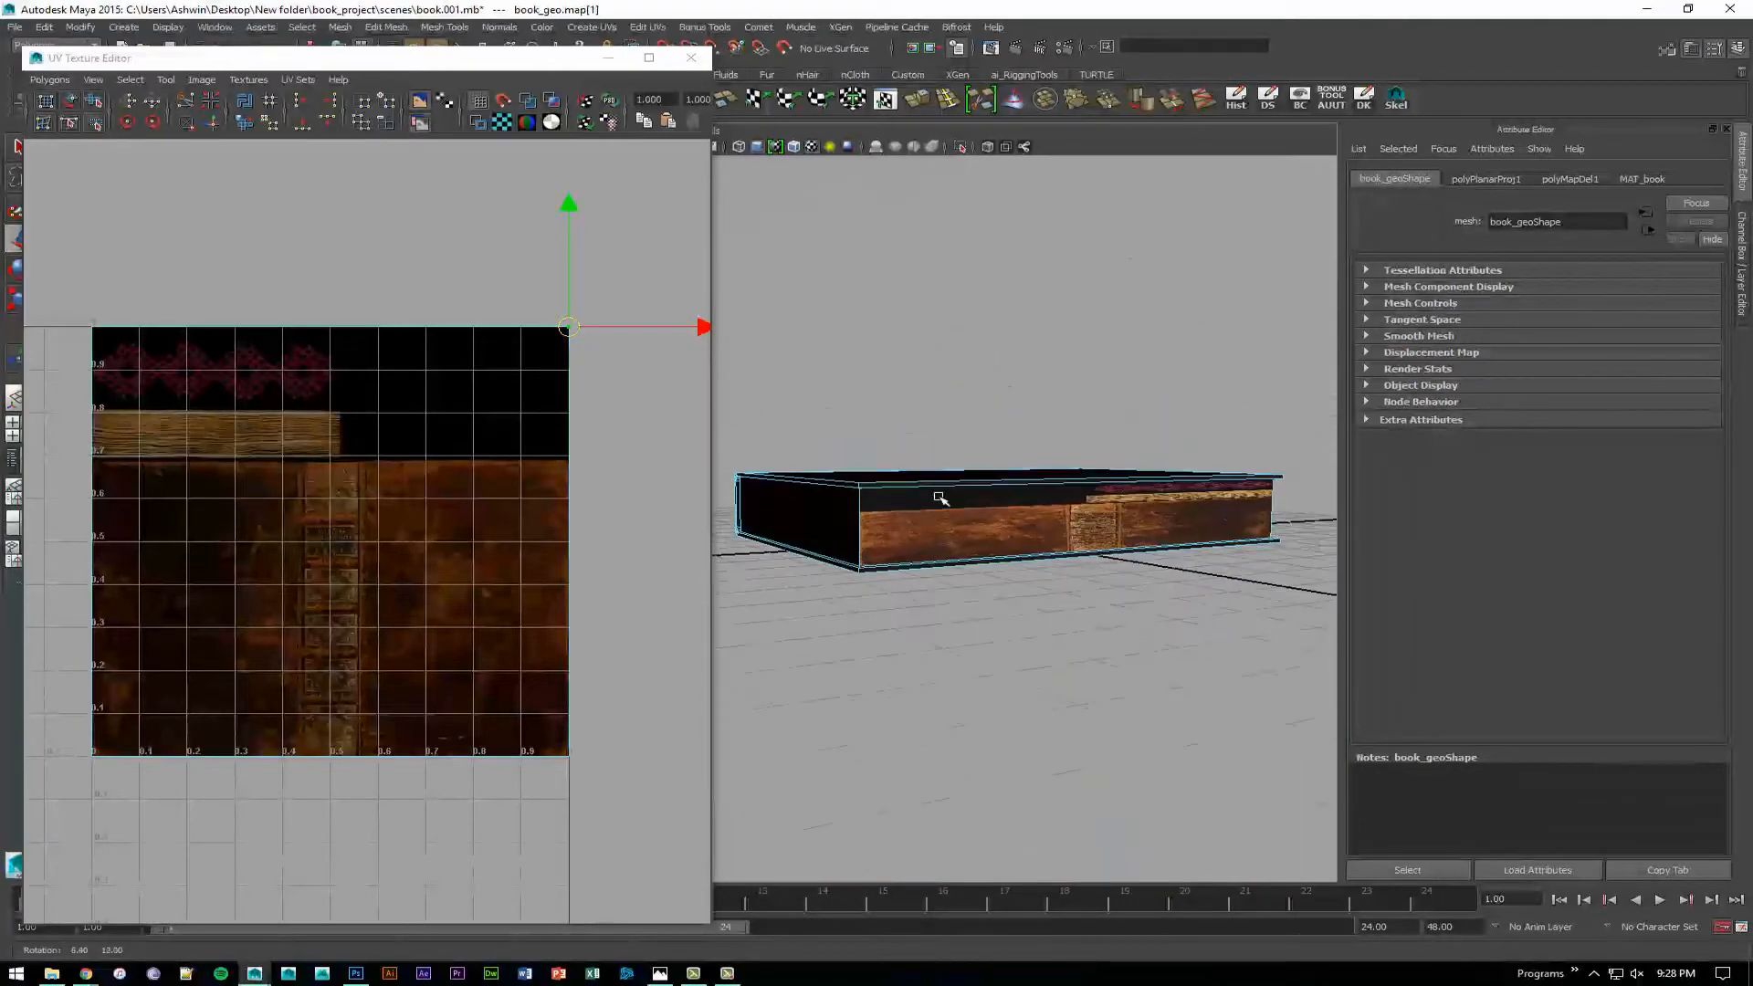
left_click(1724, 131)
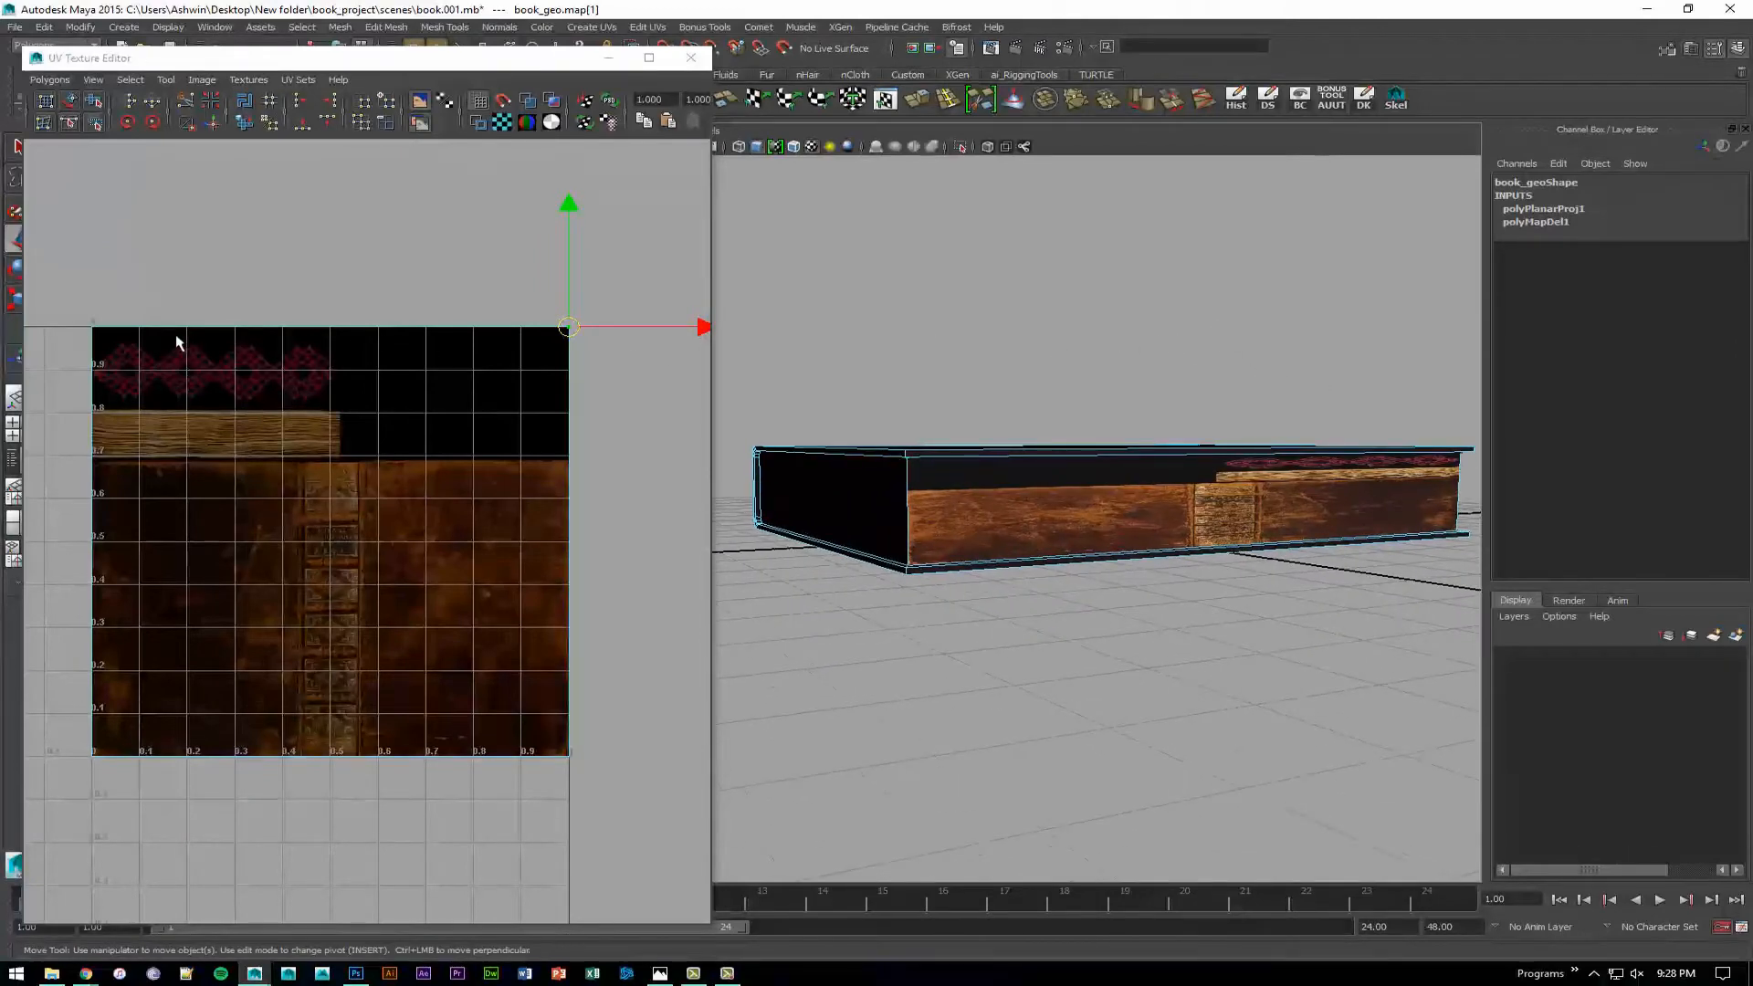
Scale the long side face's UVs down and fit the four corners around the red ornamental strip of the texture.
left_click_drag(51, 274, 600, 790)
key("r")
left_click_drag(329, 541, 340, 337)
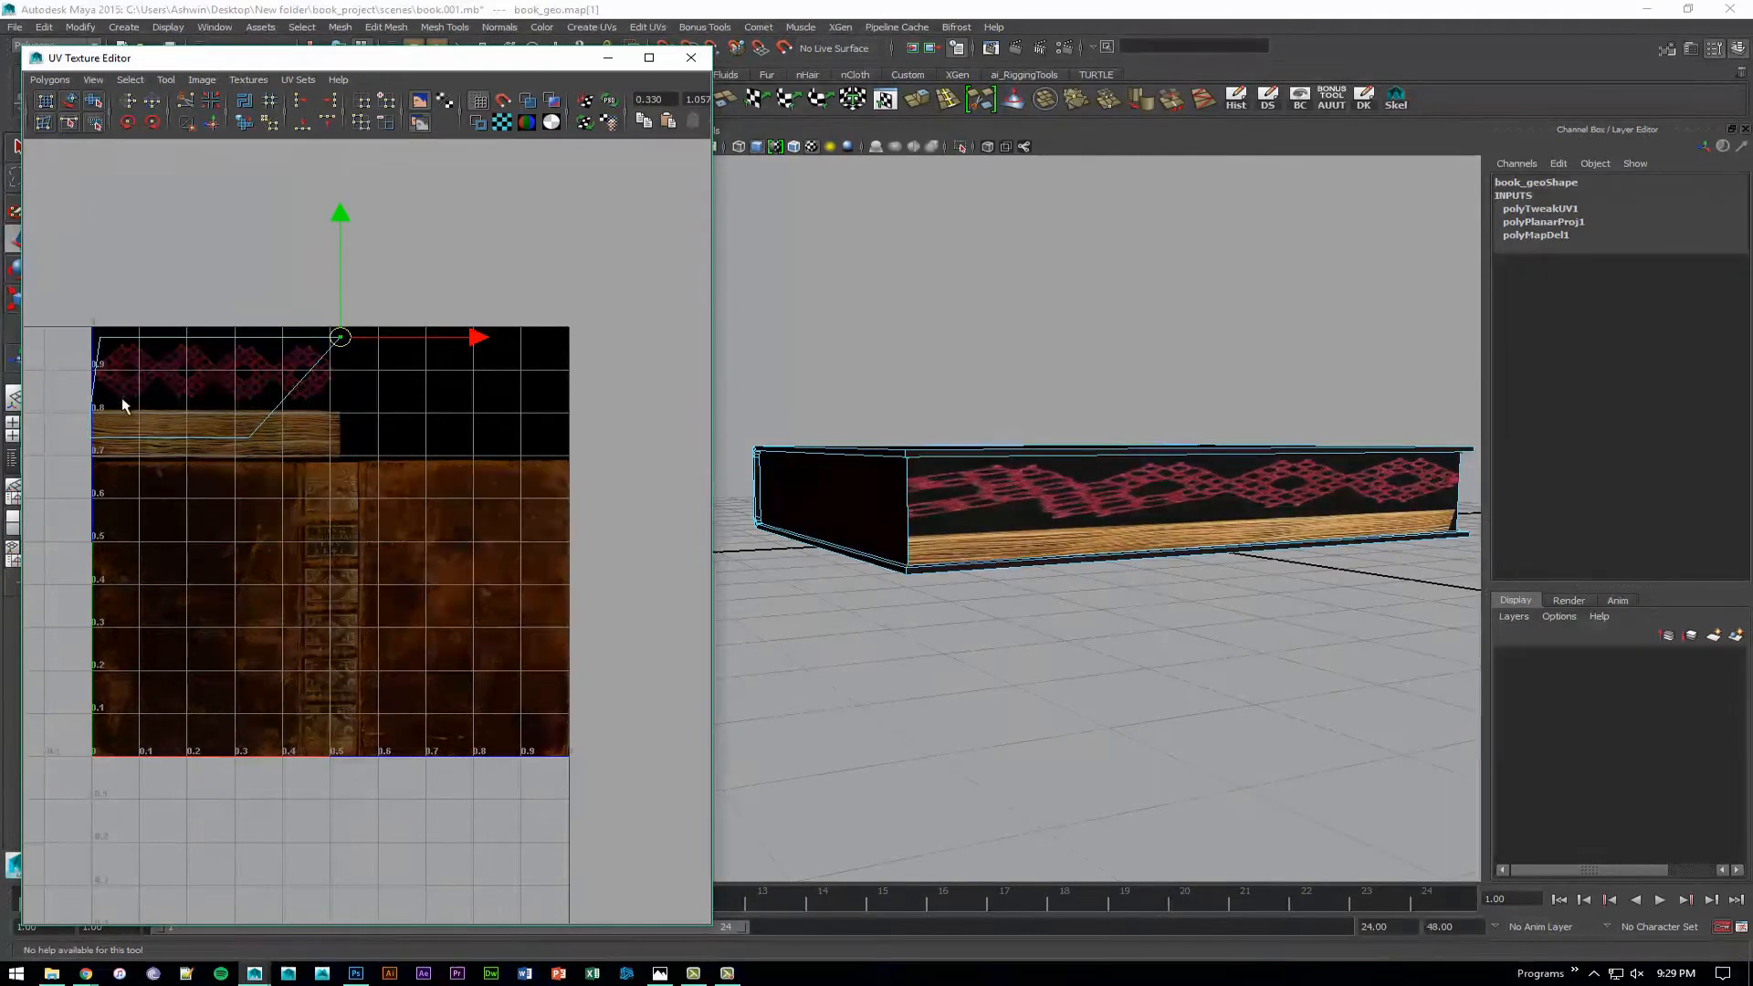
mouse_move(120, 398)
left_mouse_down()
mouse_move(62, 463)
mouse_move(104, 408)
left_mouse_up()
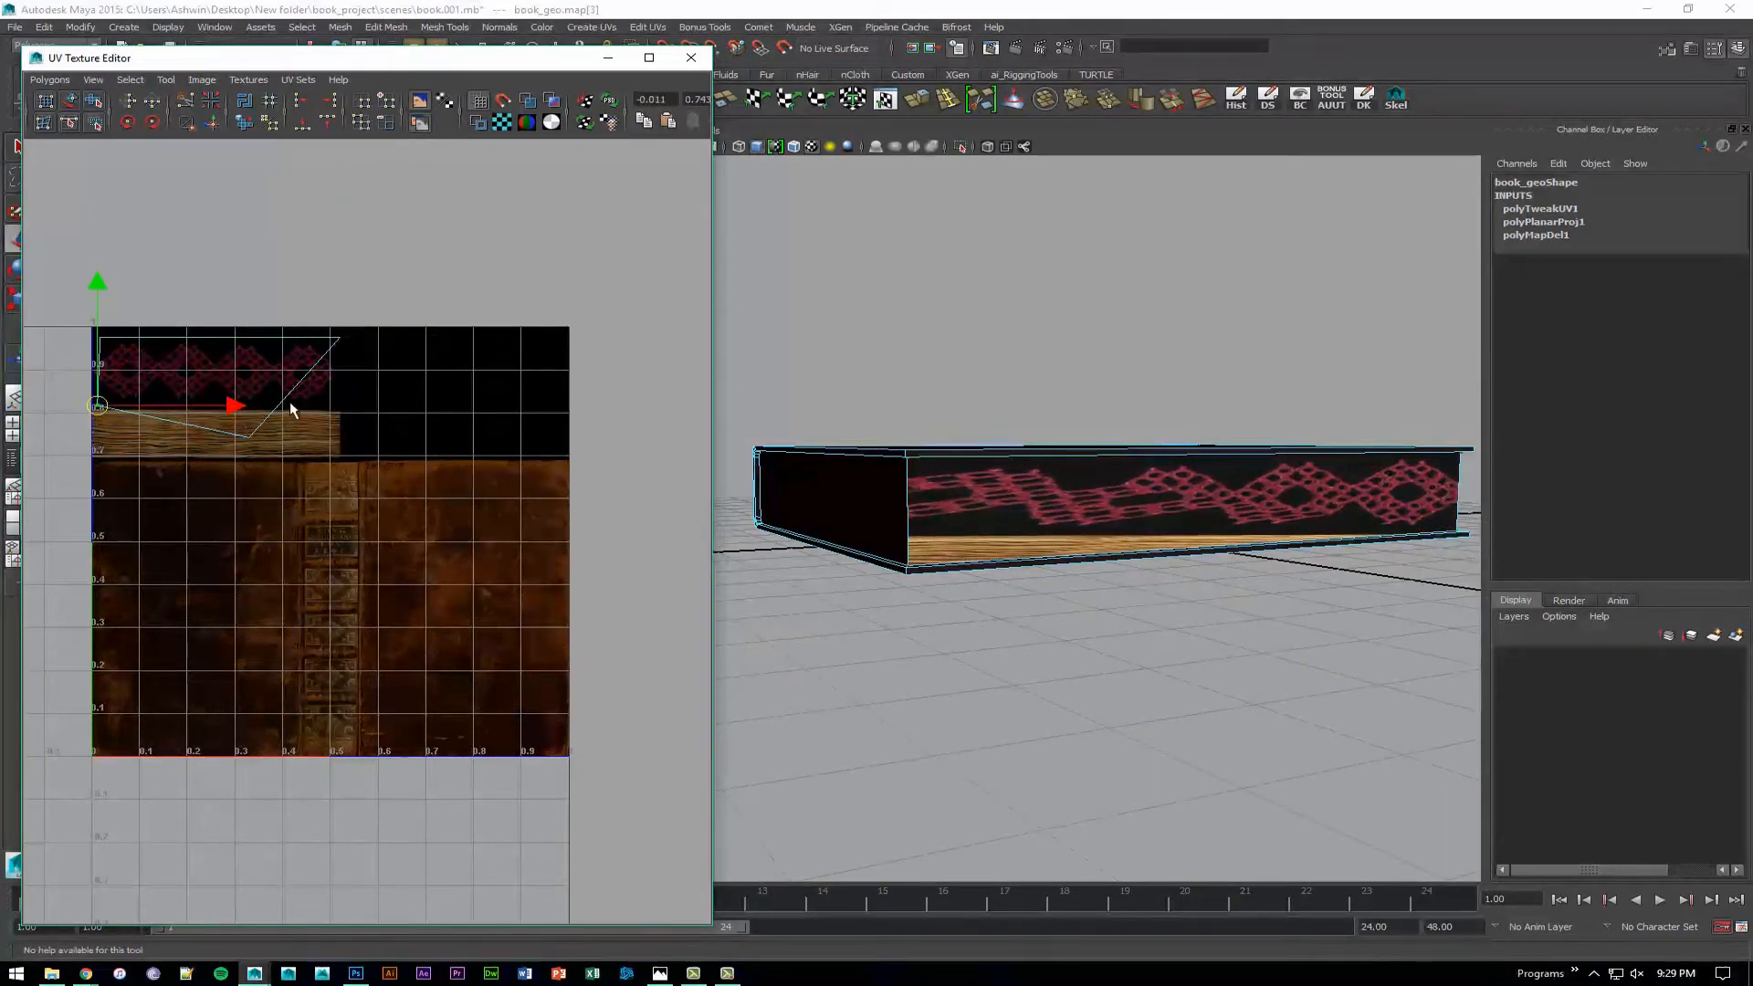
left_click_drag(292, 410, 334, 408)
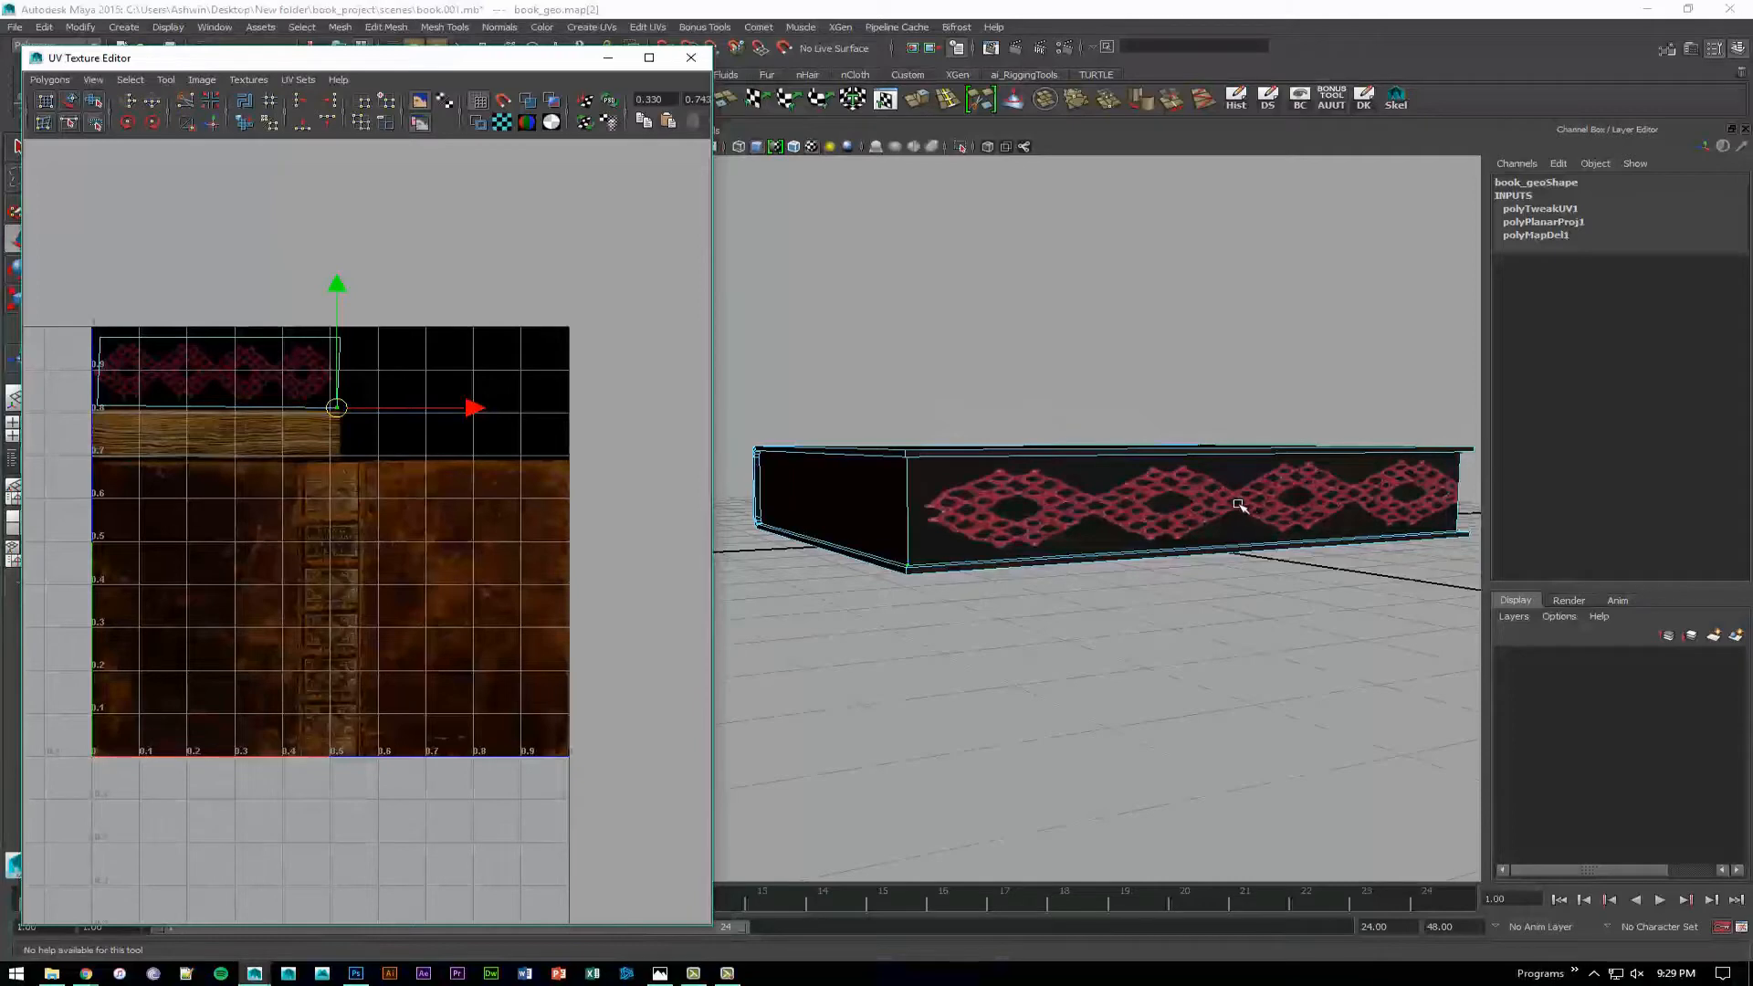
Move both end pairs of the long side face's UVs onto the page-edge strip, swapping which end lies nearer the strip's inner end.
middle_click_drag(230, 400, 251, 419, "alt")
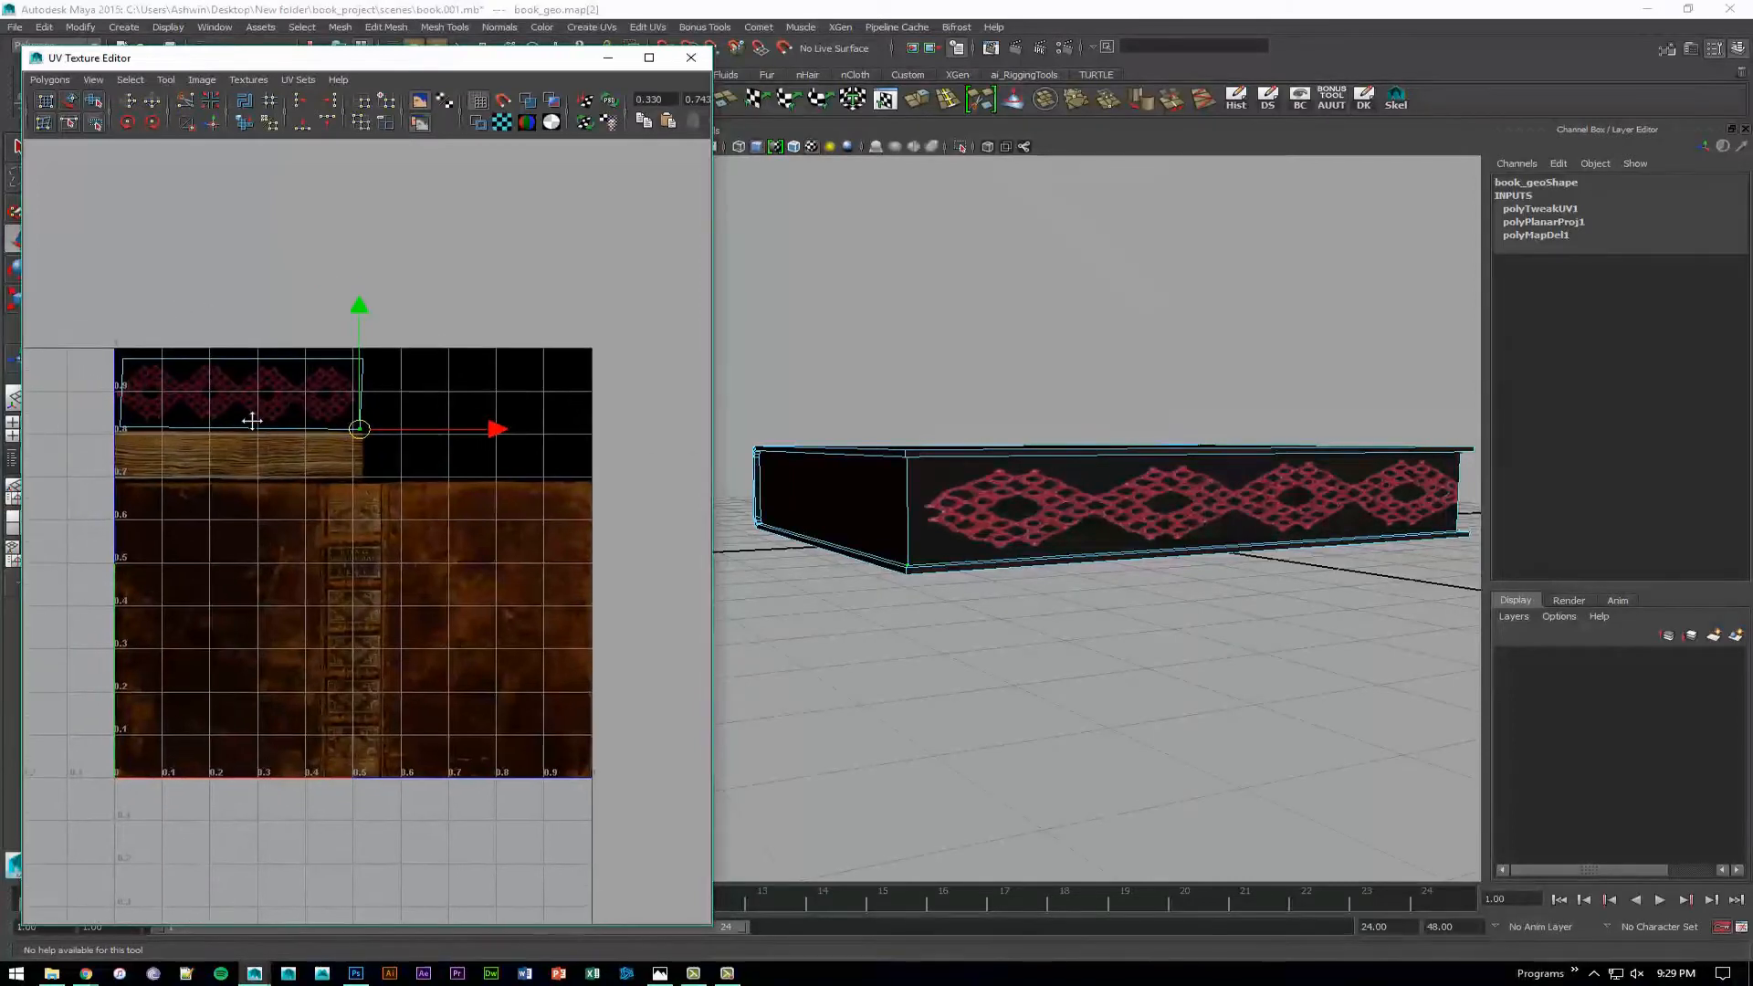
right_click_drag(251, 419, 390, 376, "alt")
left_click_drag(349, 388, 261, 471)
left_click_drag(1042, 476, 1050, 463, "alt")
right_click_drag(1050, 464, 1056, 510, "alt")
left_click_drag(1056, 510, 975, 461, "alt")
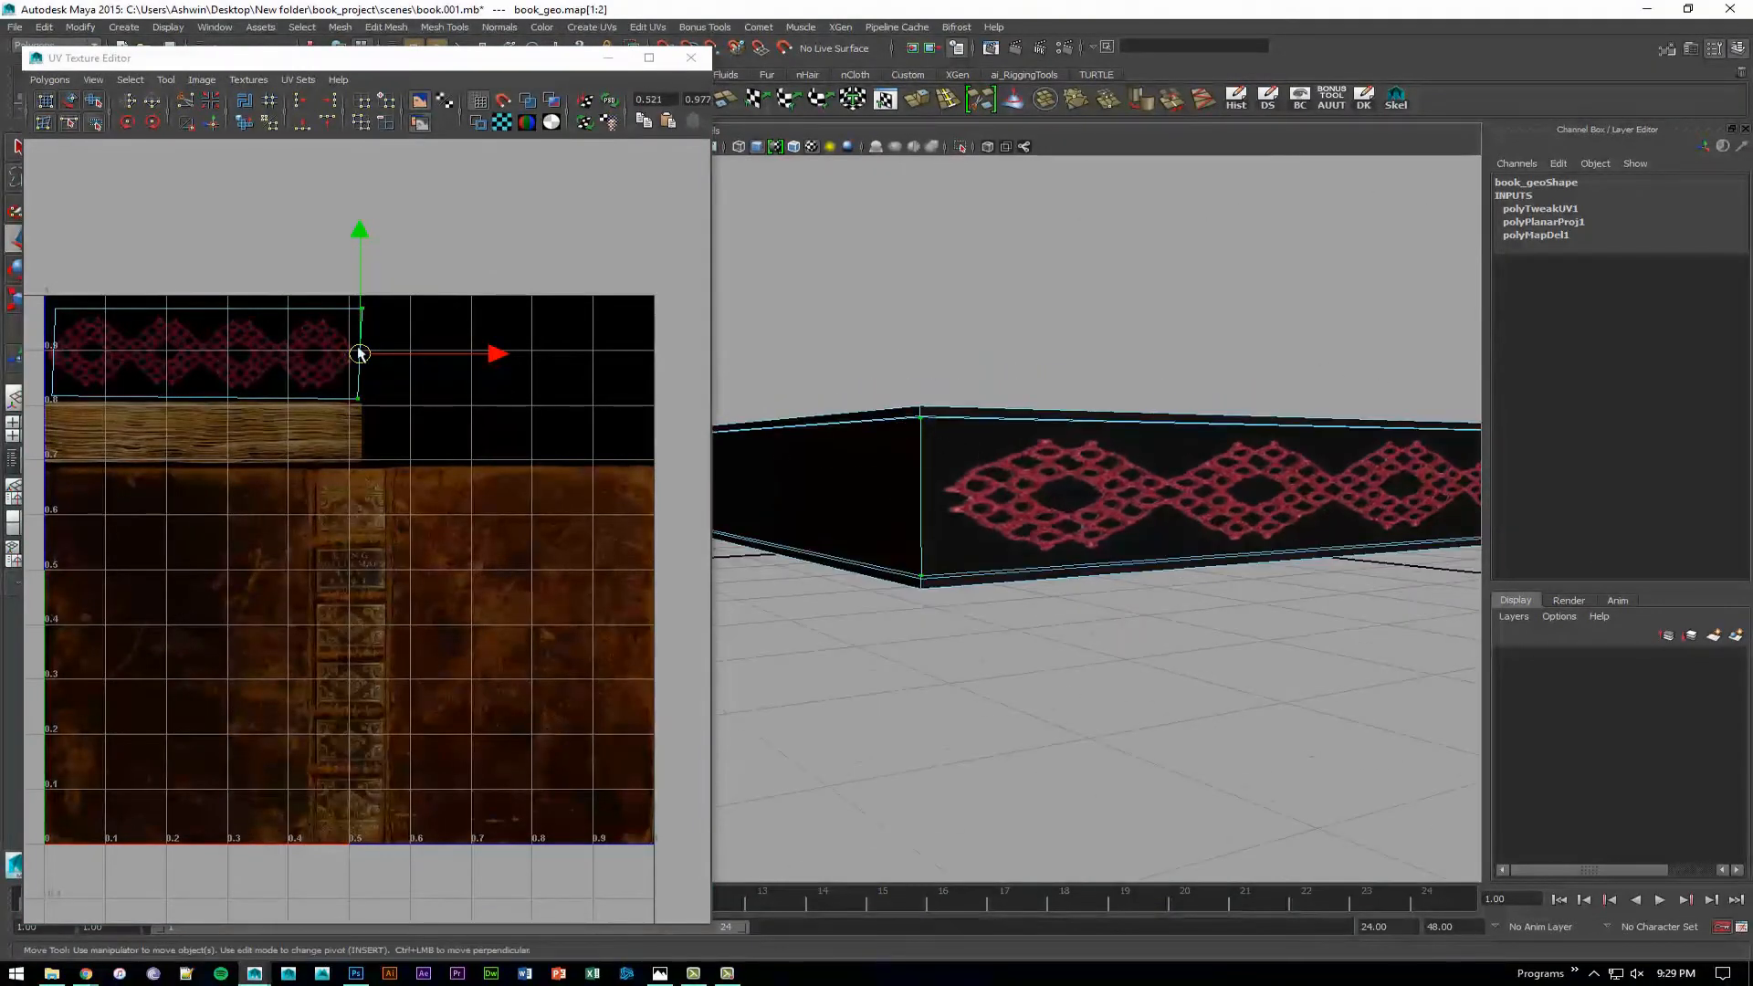
left_click_drag(359, 353, 253, 426)
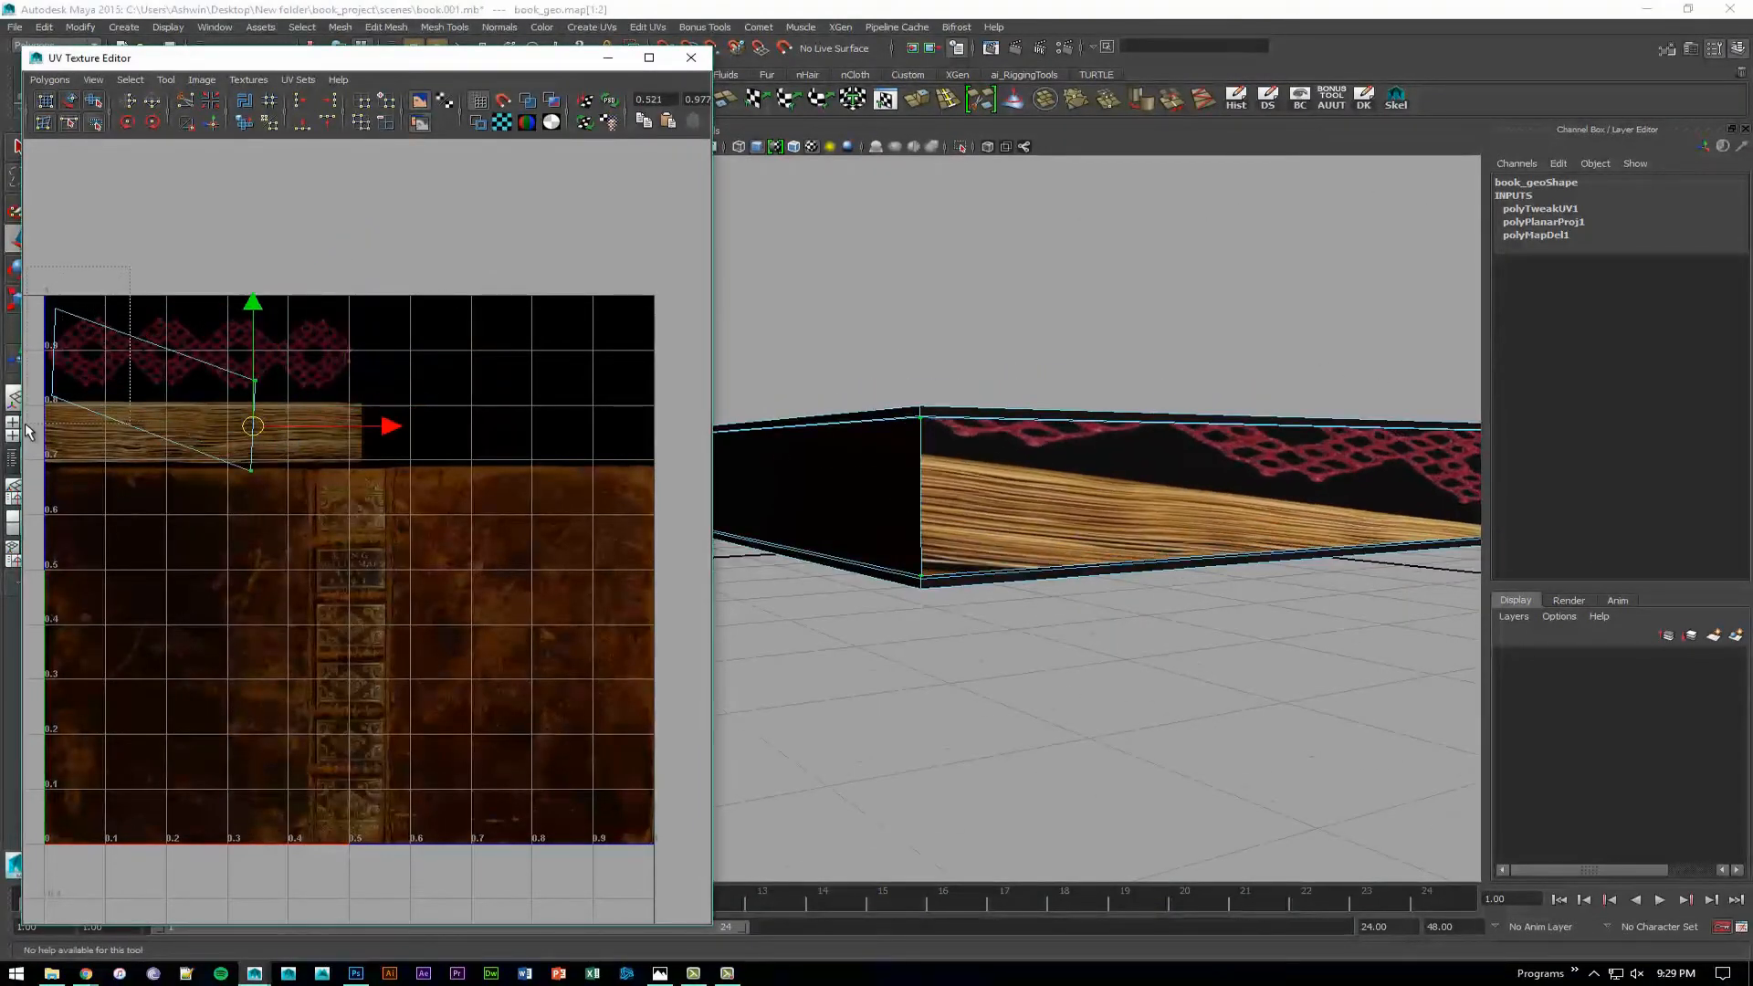
left_click_drag(25, 425, 26, 426)
left_click_drag(54, 354, 338, 385)
right_click_drag(1095, 525, 1025, 508, "alt")
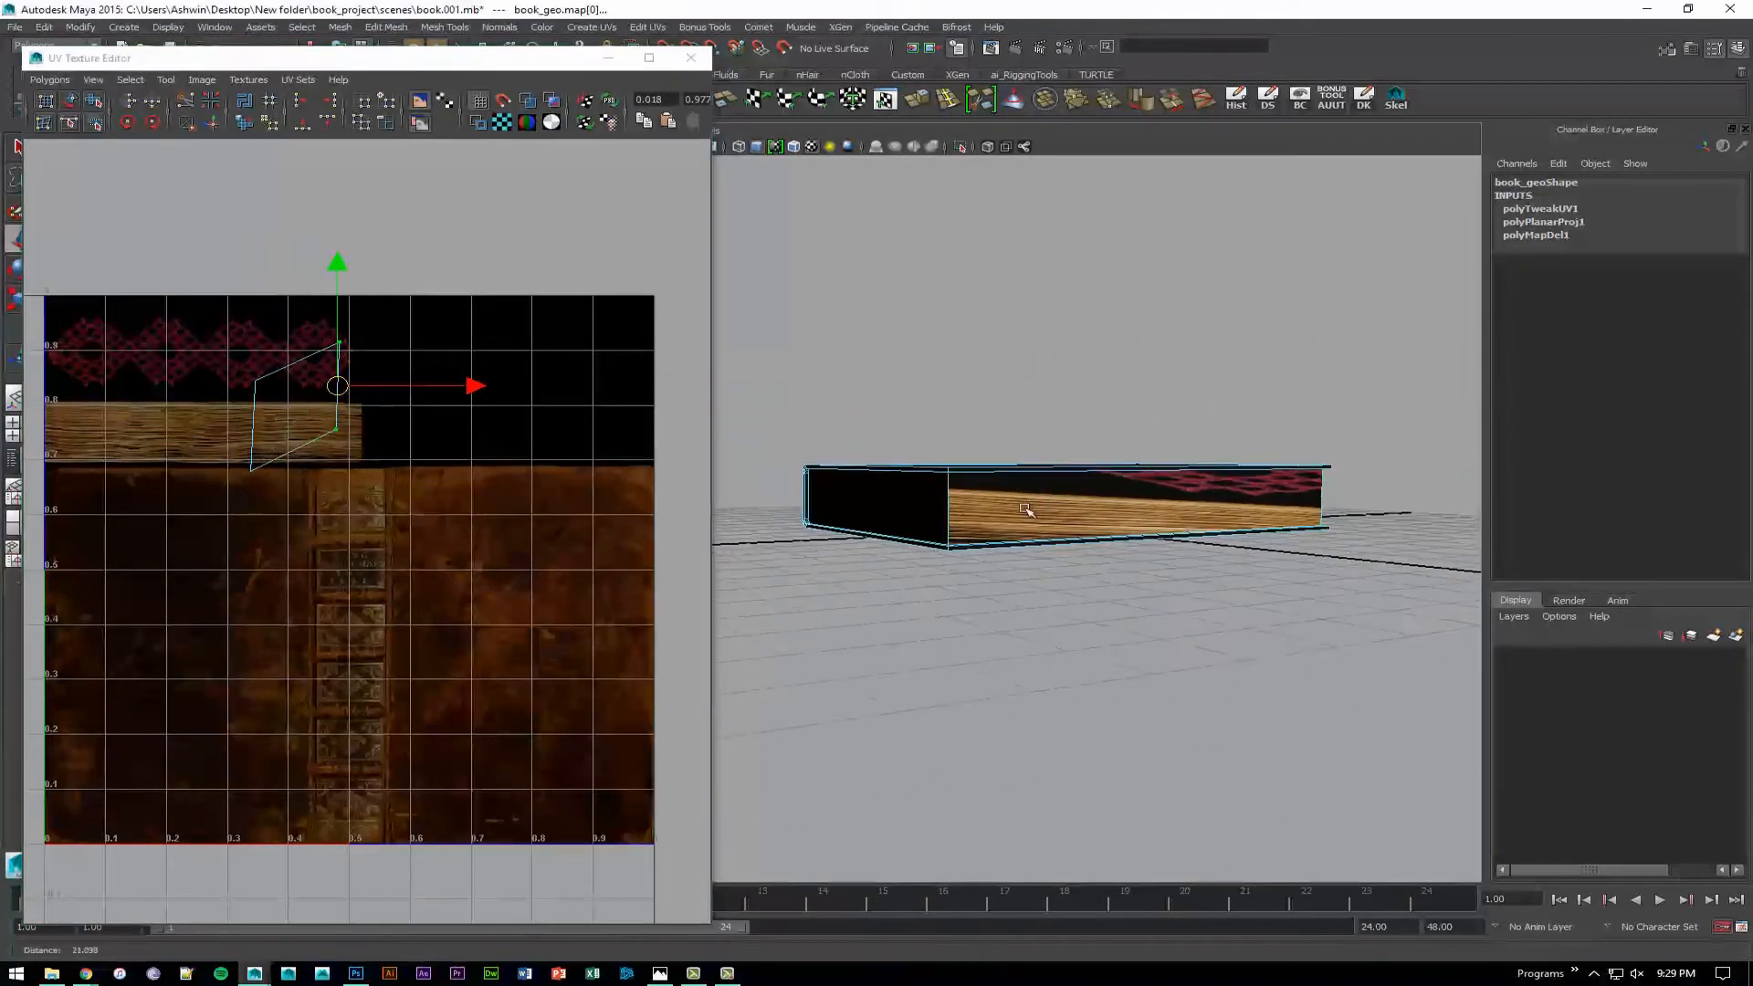
left_click_drag(1025, 507, 1174, 437, "alt")
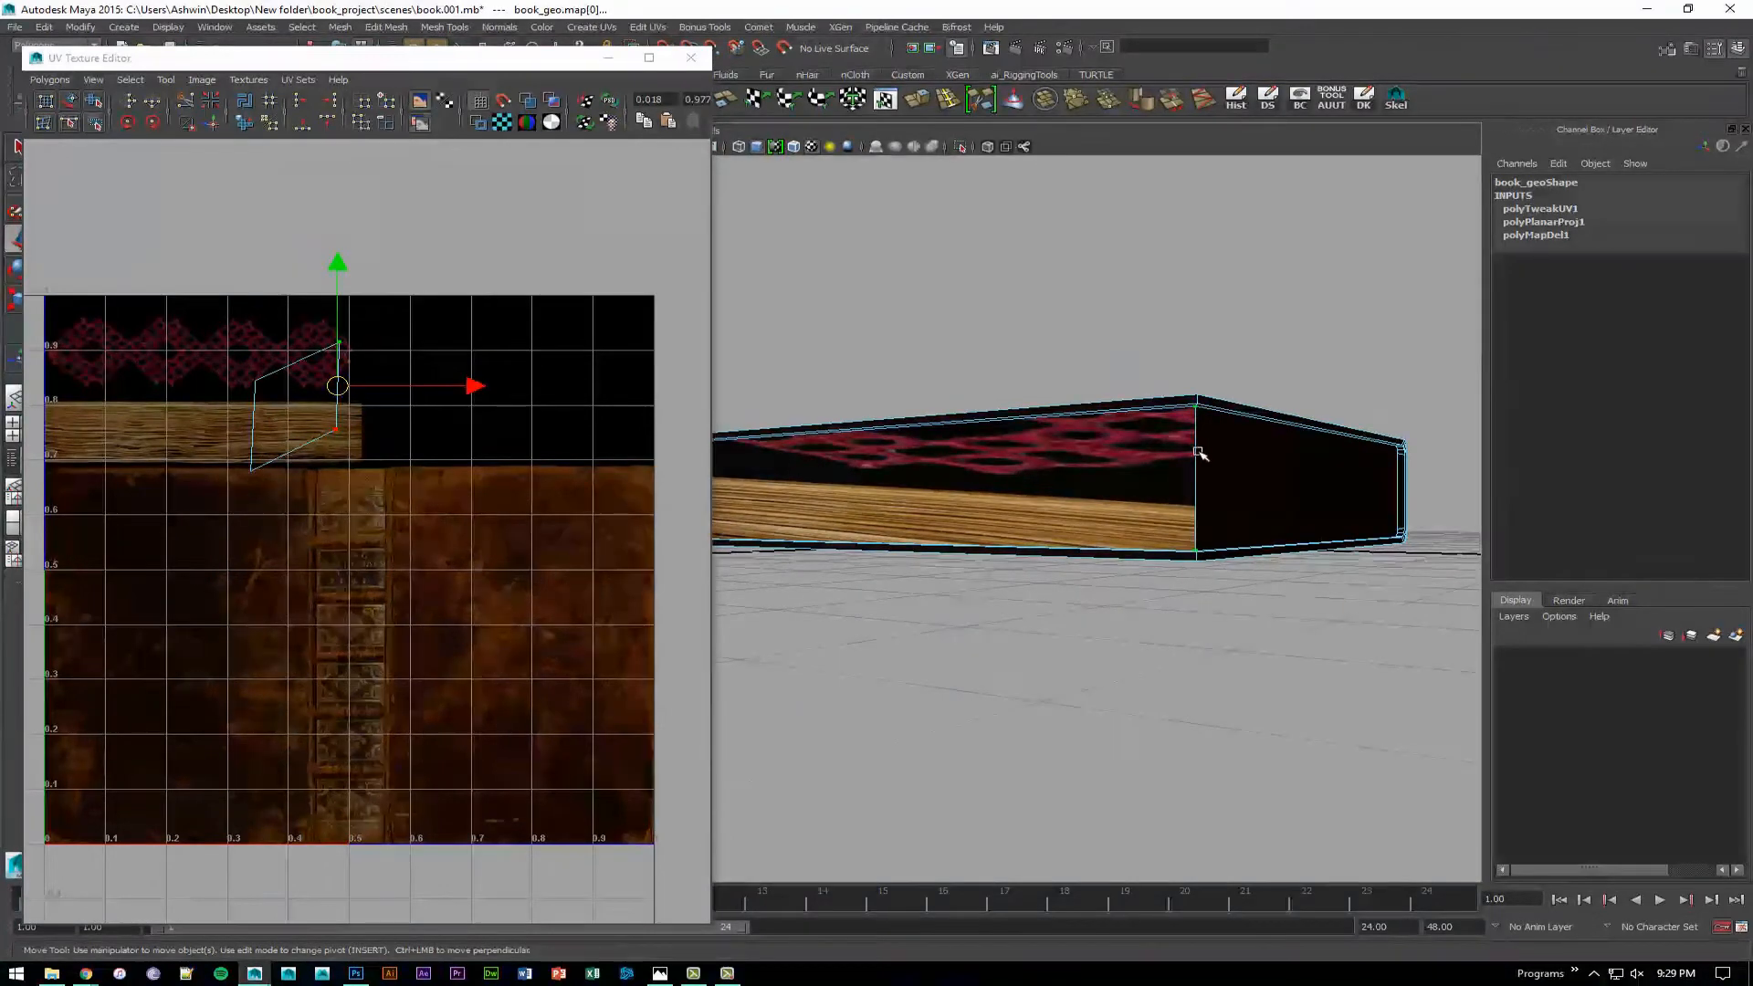
mouse_move(1205, 529)
left_mouse_down("alt")
mouse_move(1141, 516)
mouse_move(1182, 544)
mouse_move(1240, 541)
mouse_move(1225, 508)
left_mouse_up("alt")
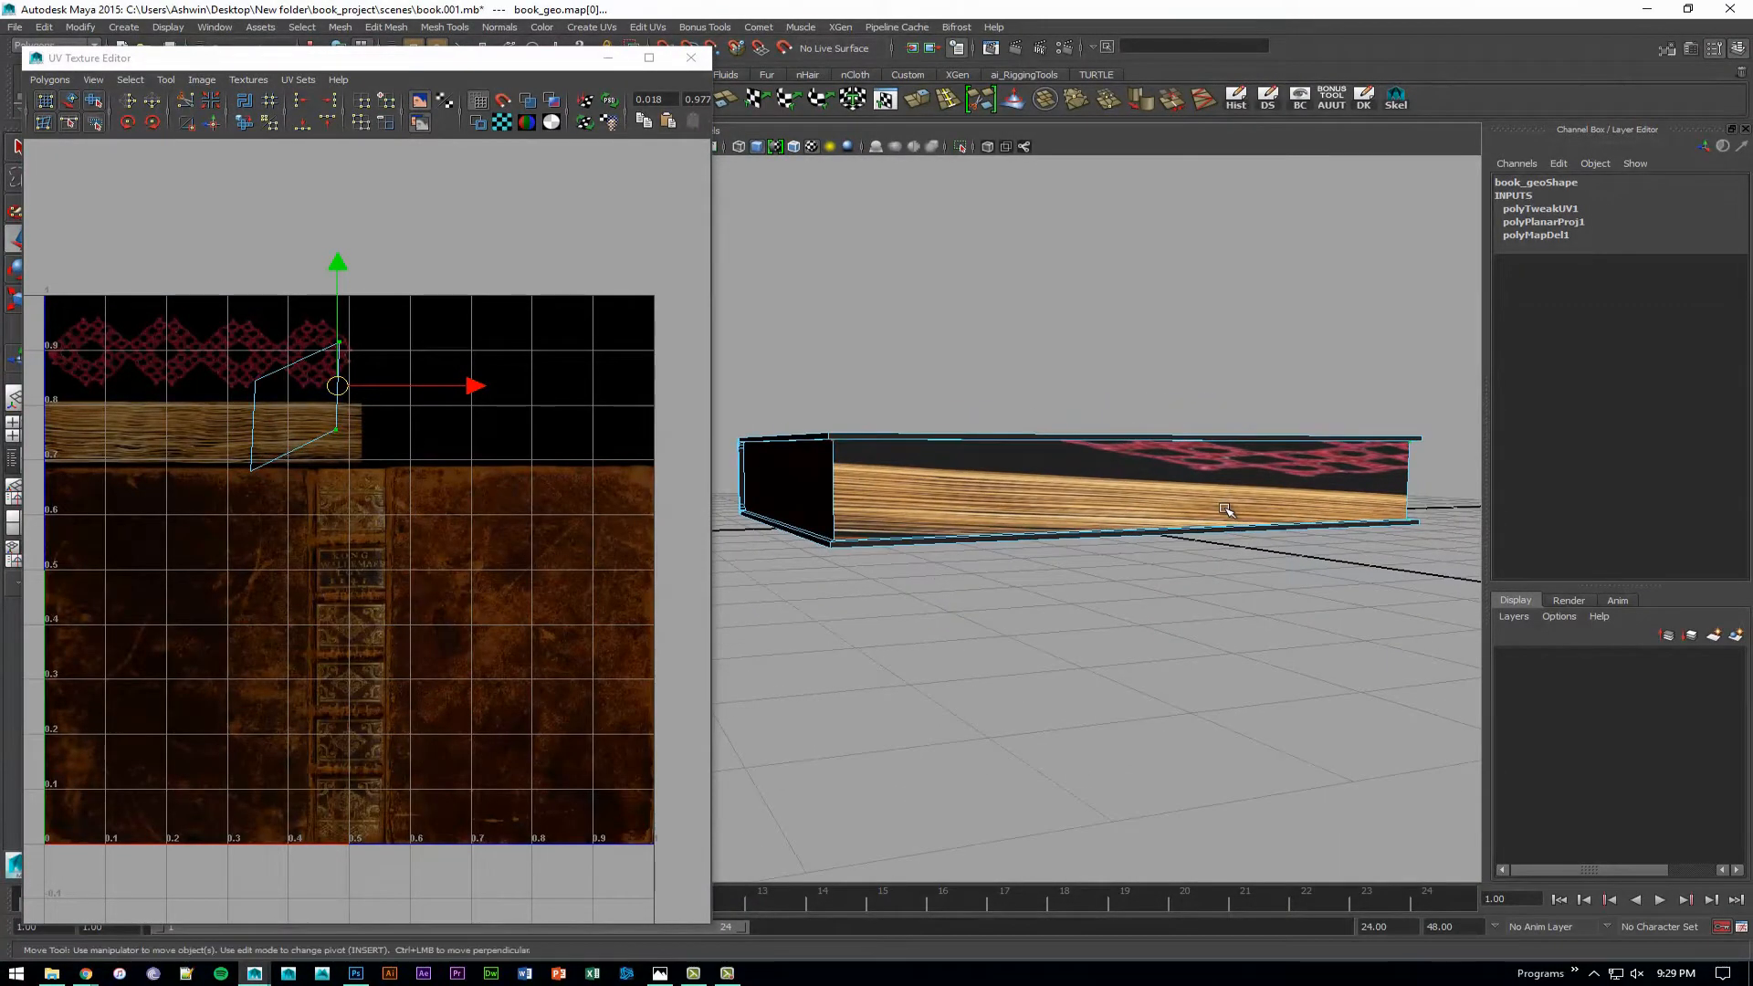
Align the long side face's corner UVs with the upper and lower edges of the page-edge strip at its inner end.
right_click_drag(398, 513, 381, 436, "alt")
middle_click_drag(381, 436, 465, 575, "alt")
right_click_drag(466, 575, 382, 534, "alt")
left_click_drag(402, 442, 430, 503)
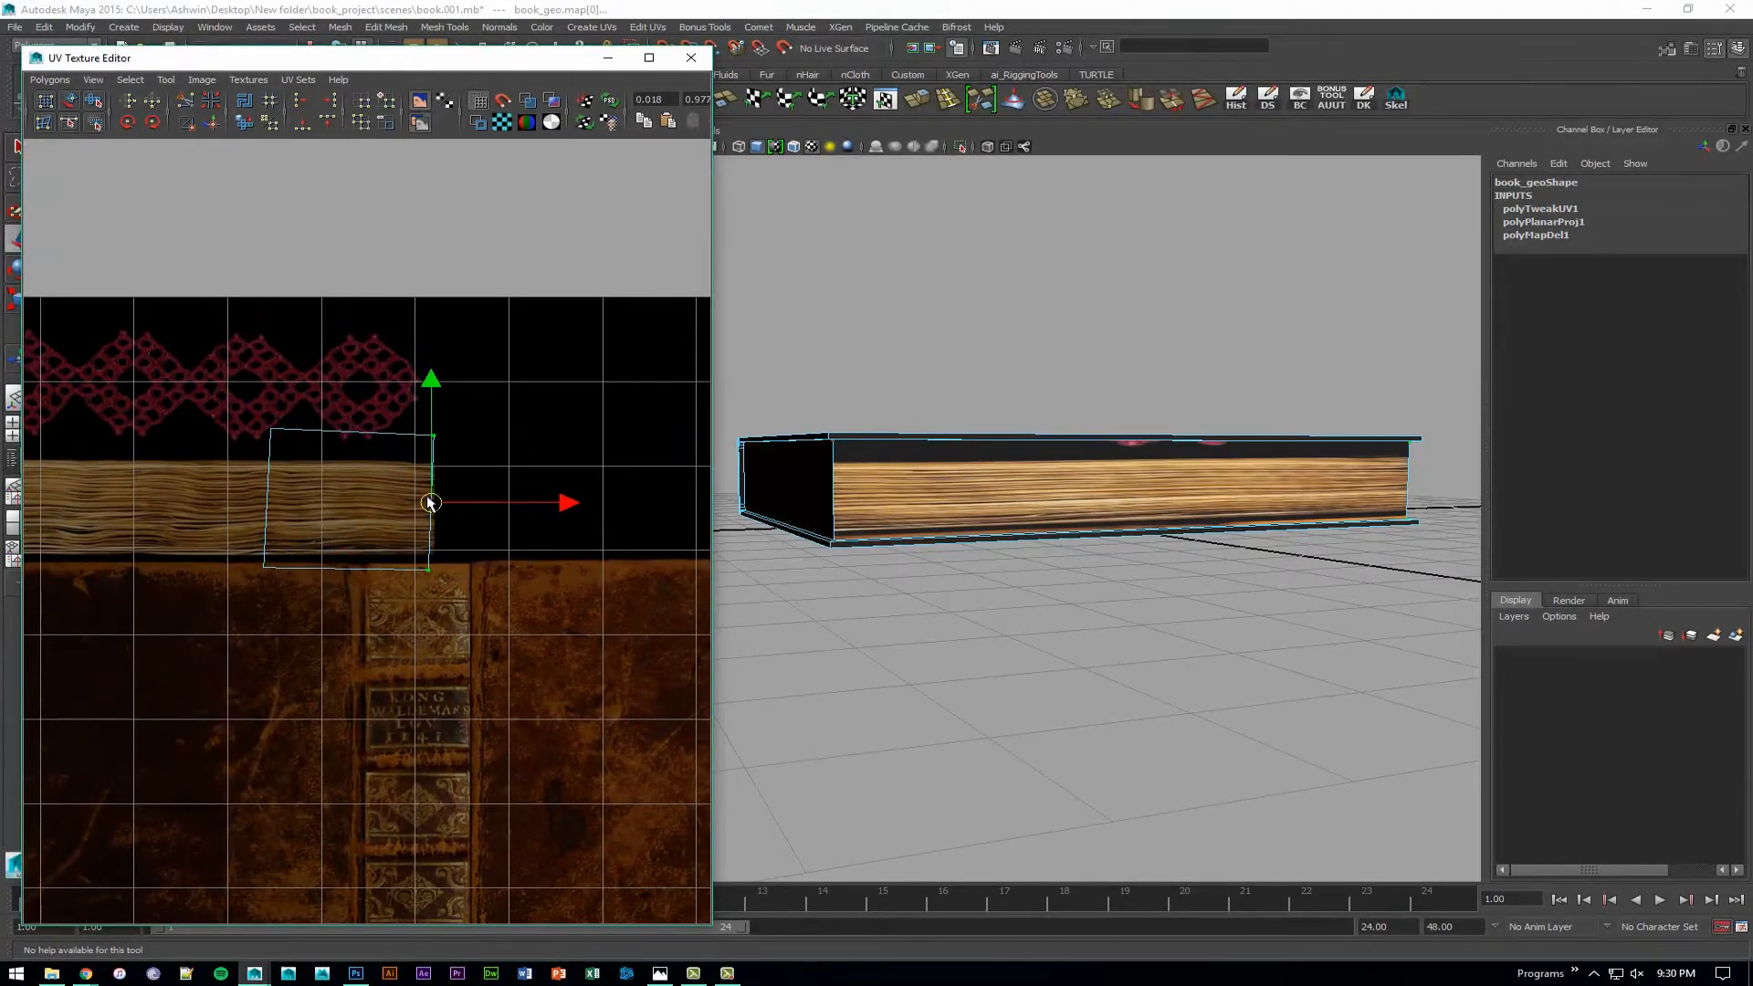
left_click_drag(261, 546, 221, 598)
left_click_drag(304, 400, 246, 467)
left_click_drag(443, 426, 429, 471)
left_click_drag(464, 565, 427, 550)
left_click(263, 566)
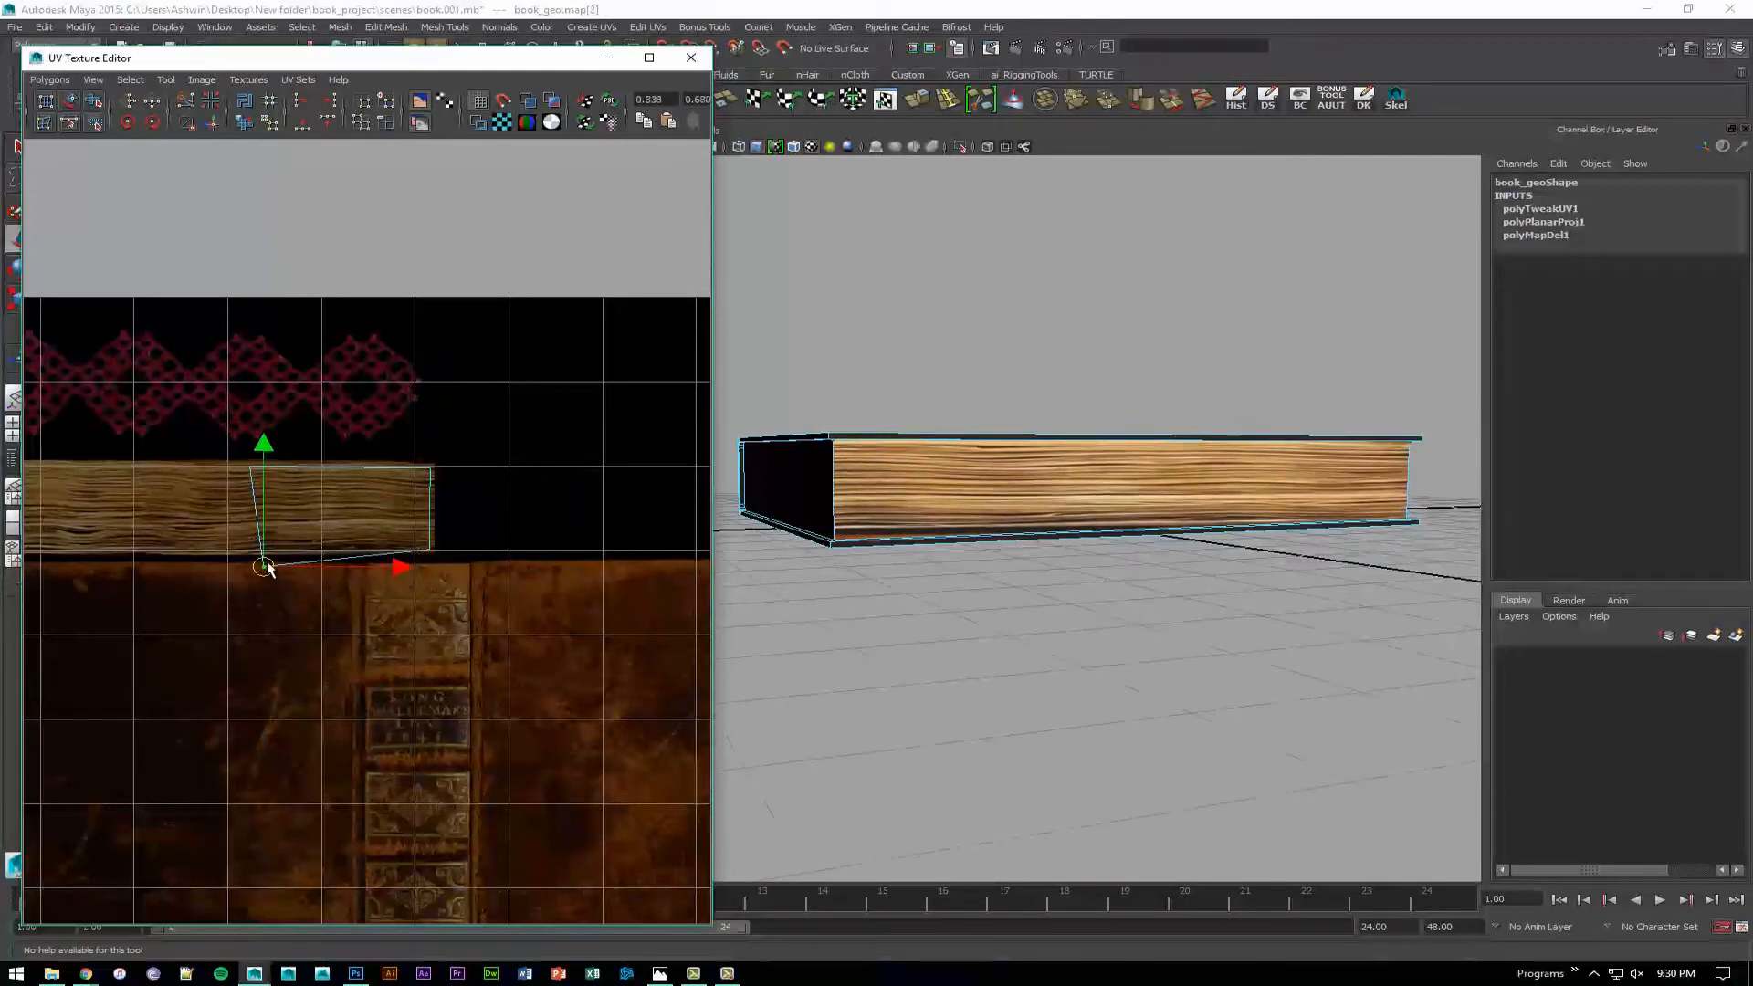
left_click_drag(270, 570, 269, 557)
Shift the long side face's UVs along the page-edge strip towards its outer end and straighten the slanted upper corner UV.
left_click_drag(1107, 536, 1047, 526, "alt")
middle_click_drag(374, 529, 498, 535, "alt")
right_click_drag(498, 535, 361, 521, "alt")
left_click_drag(334, 478, 414, 577)
left_click_drag(552, 449, 493, 615, "shift")
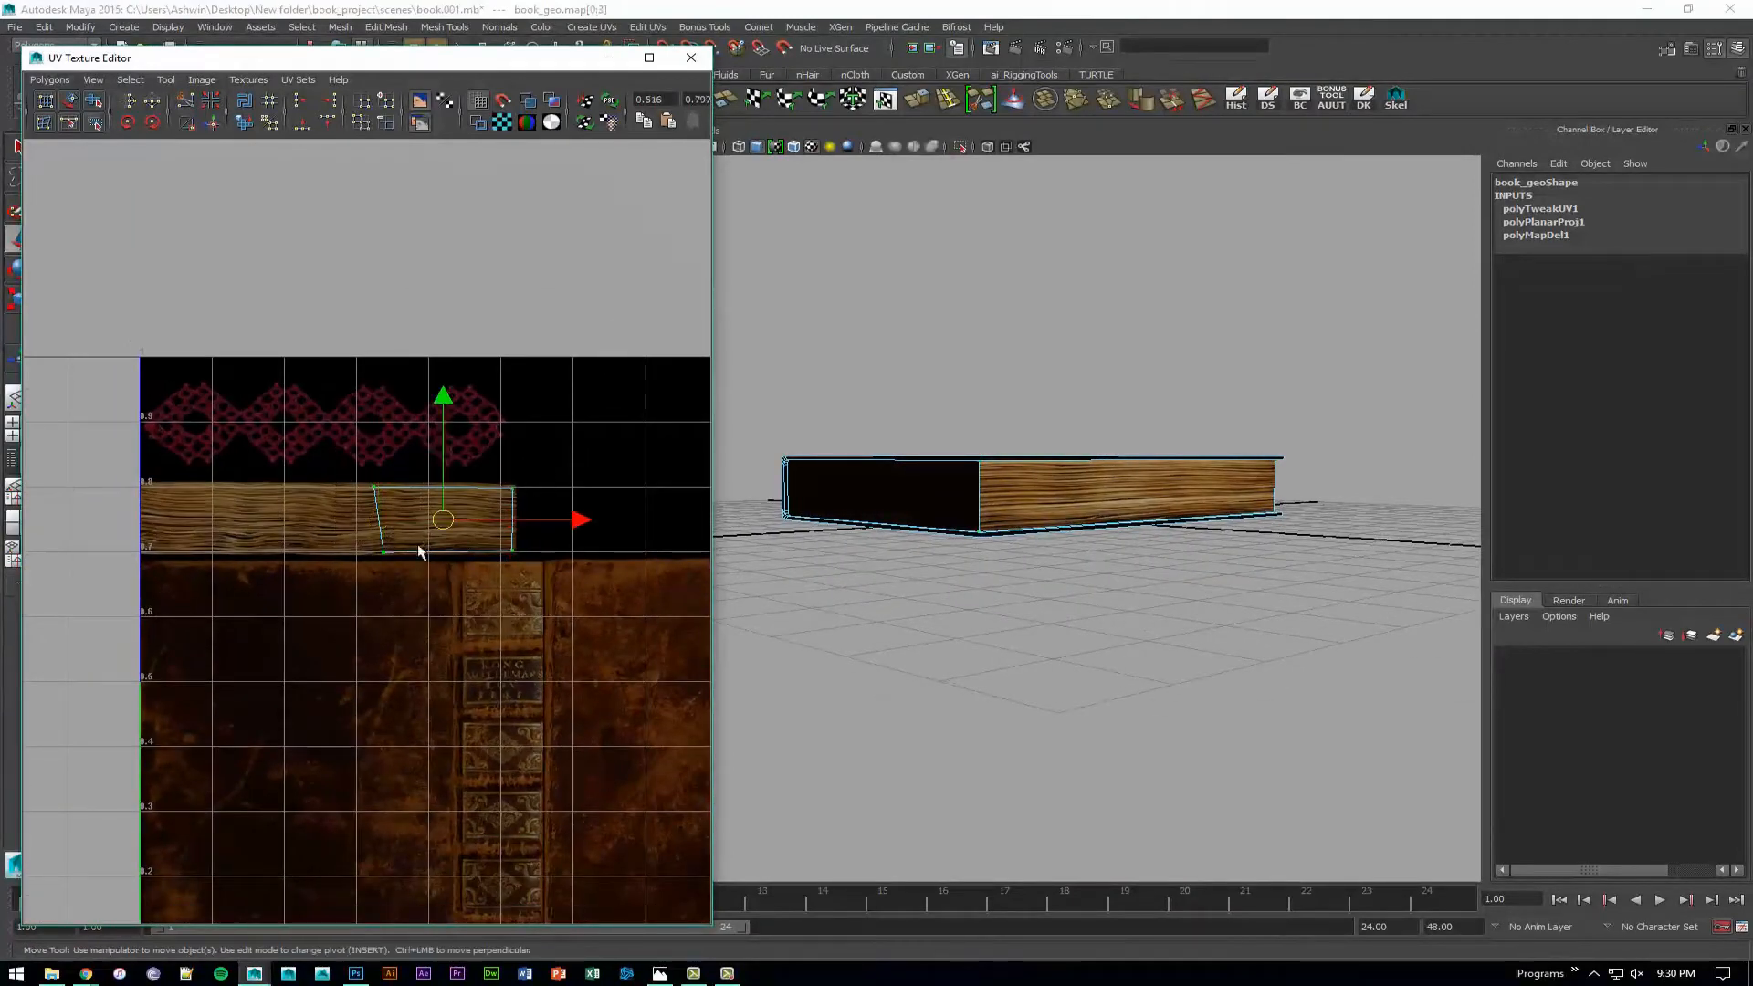
left_click_drag(582, 527, 452, 512)
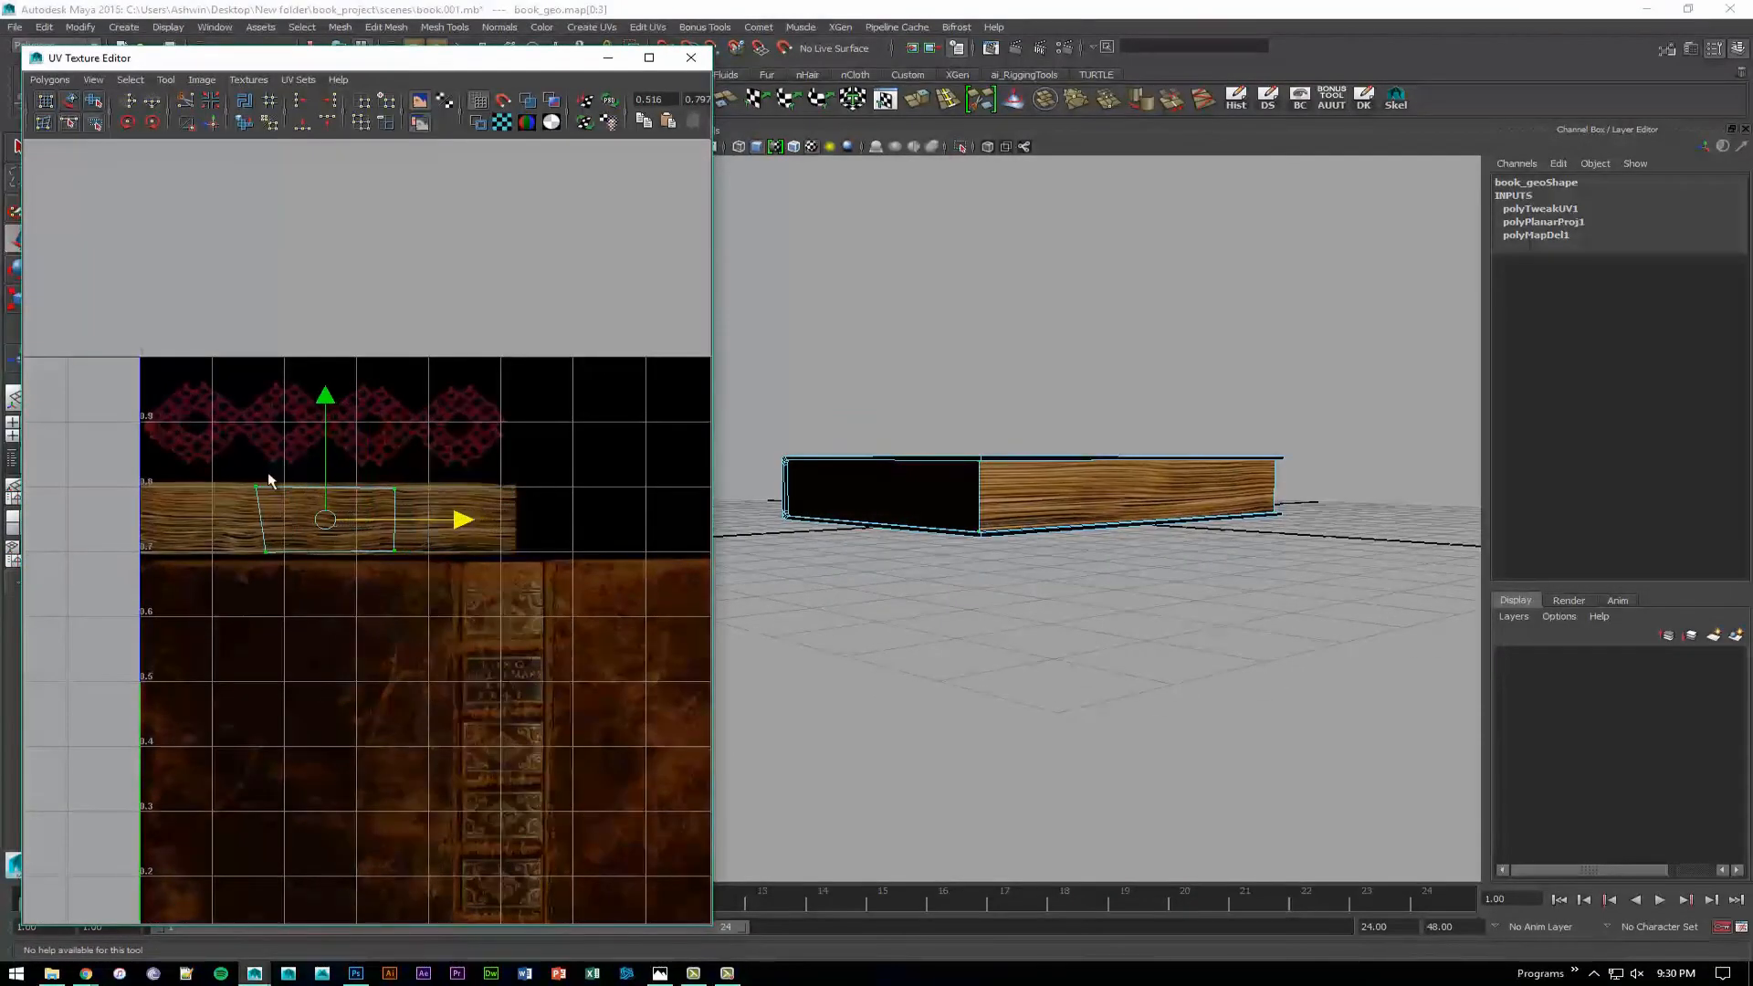
left_click(256, 488)
middle_click_drag(271, 511, 277, 511)
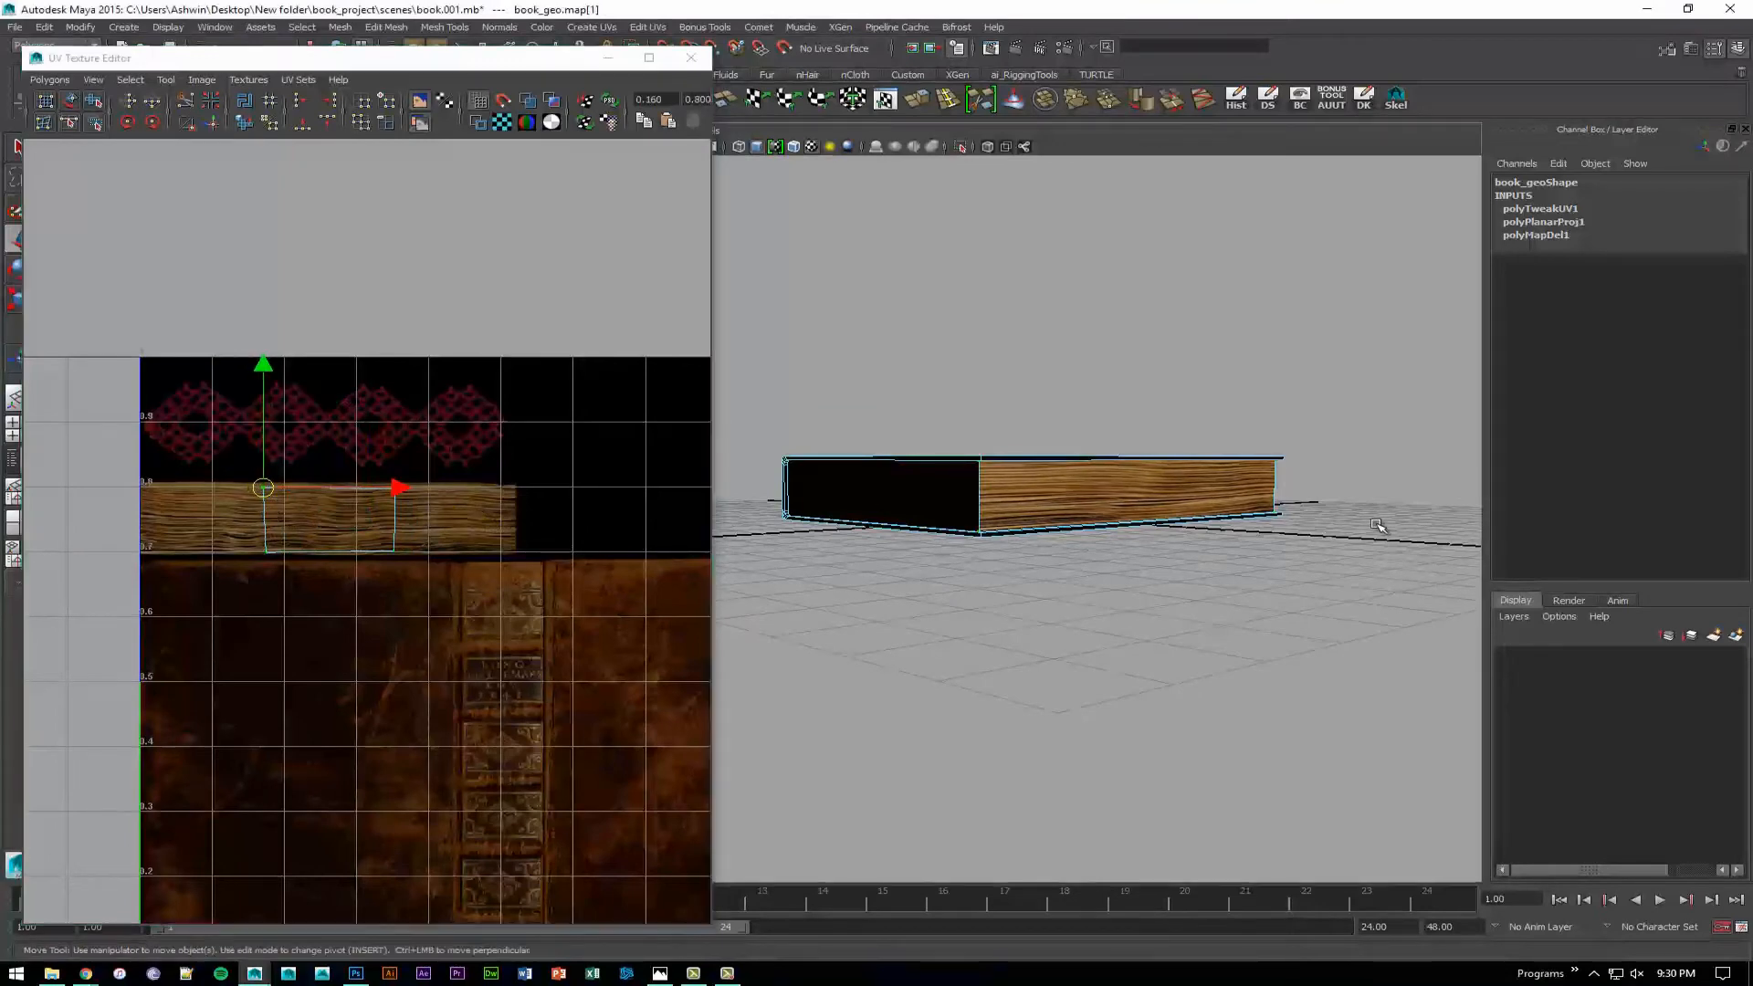
Apply a planar mapping to the adjacent short side face, fitted to the bounding box and projected from the X axis.
left_click_drag(1378, 512, 1080, 526, "alt")
key("F11")
left_click(1052, 474)
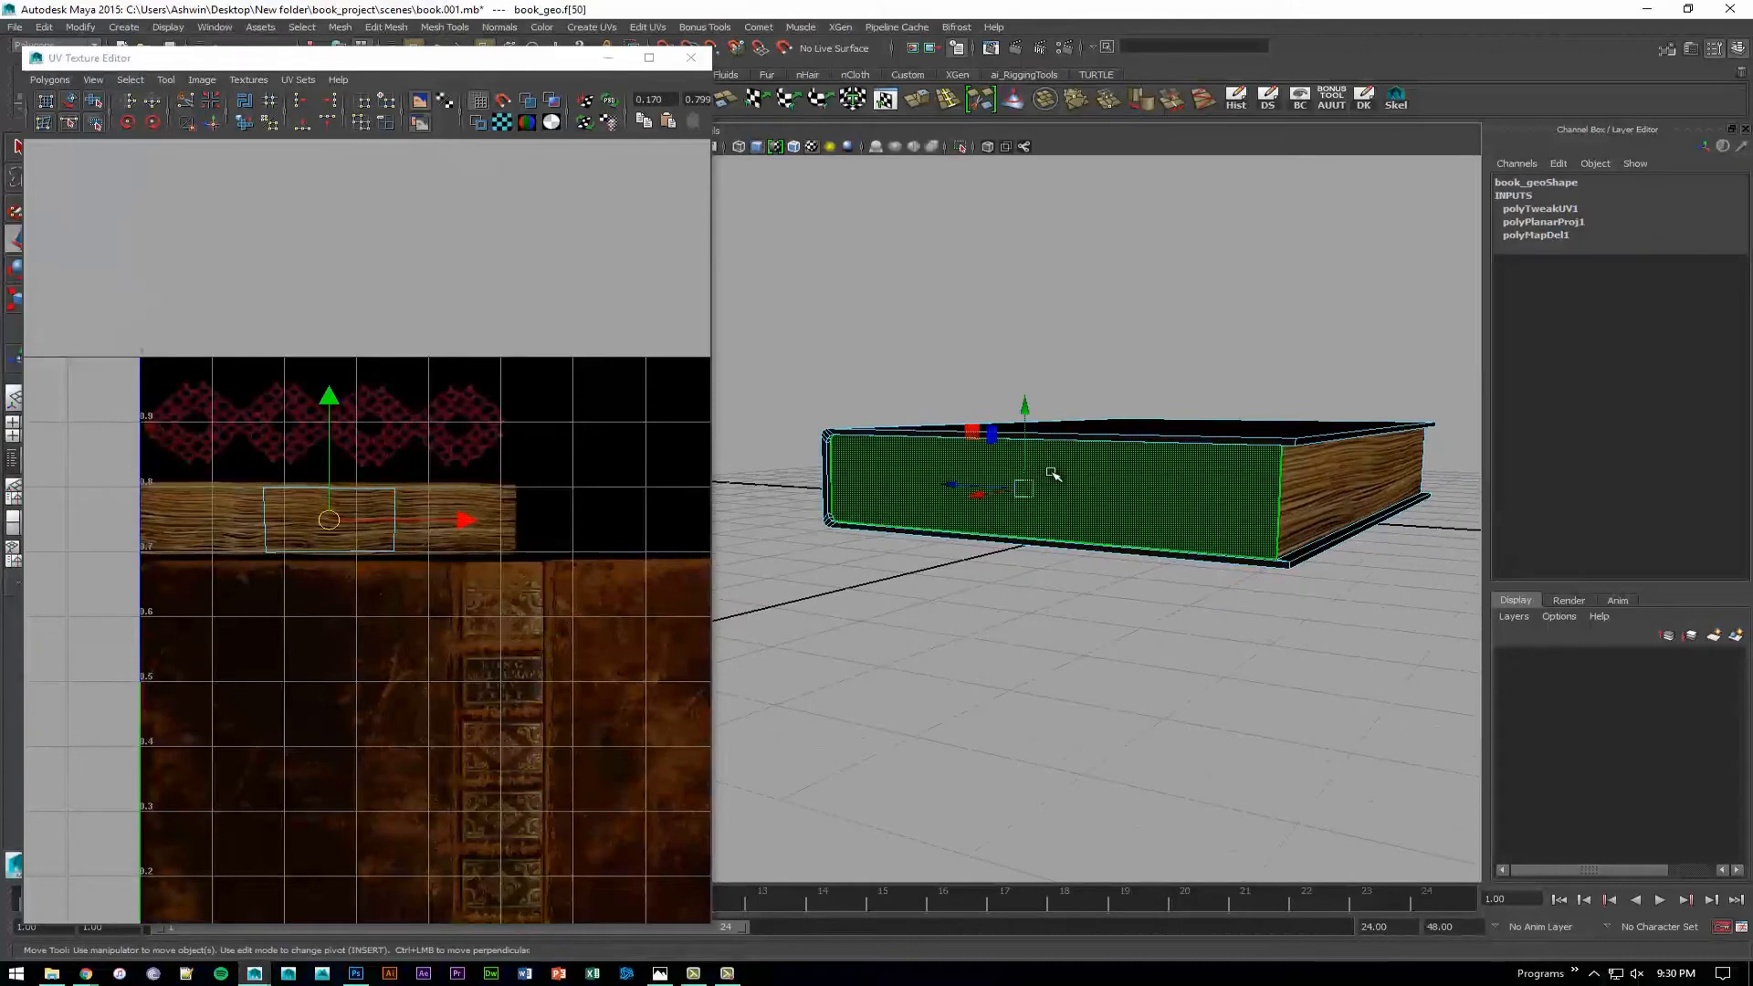
right_click_drag(1173, 591, 1135, 568, "alt")
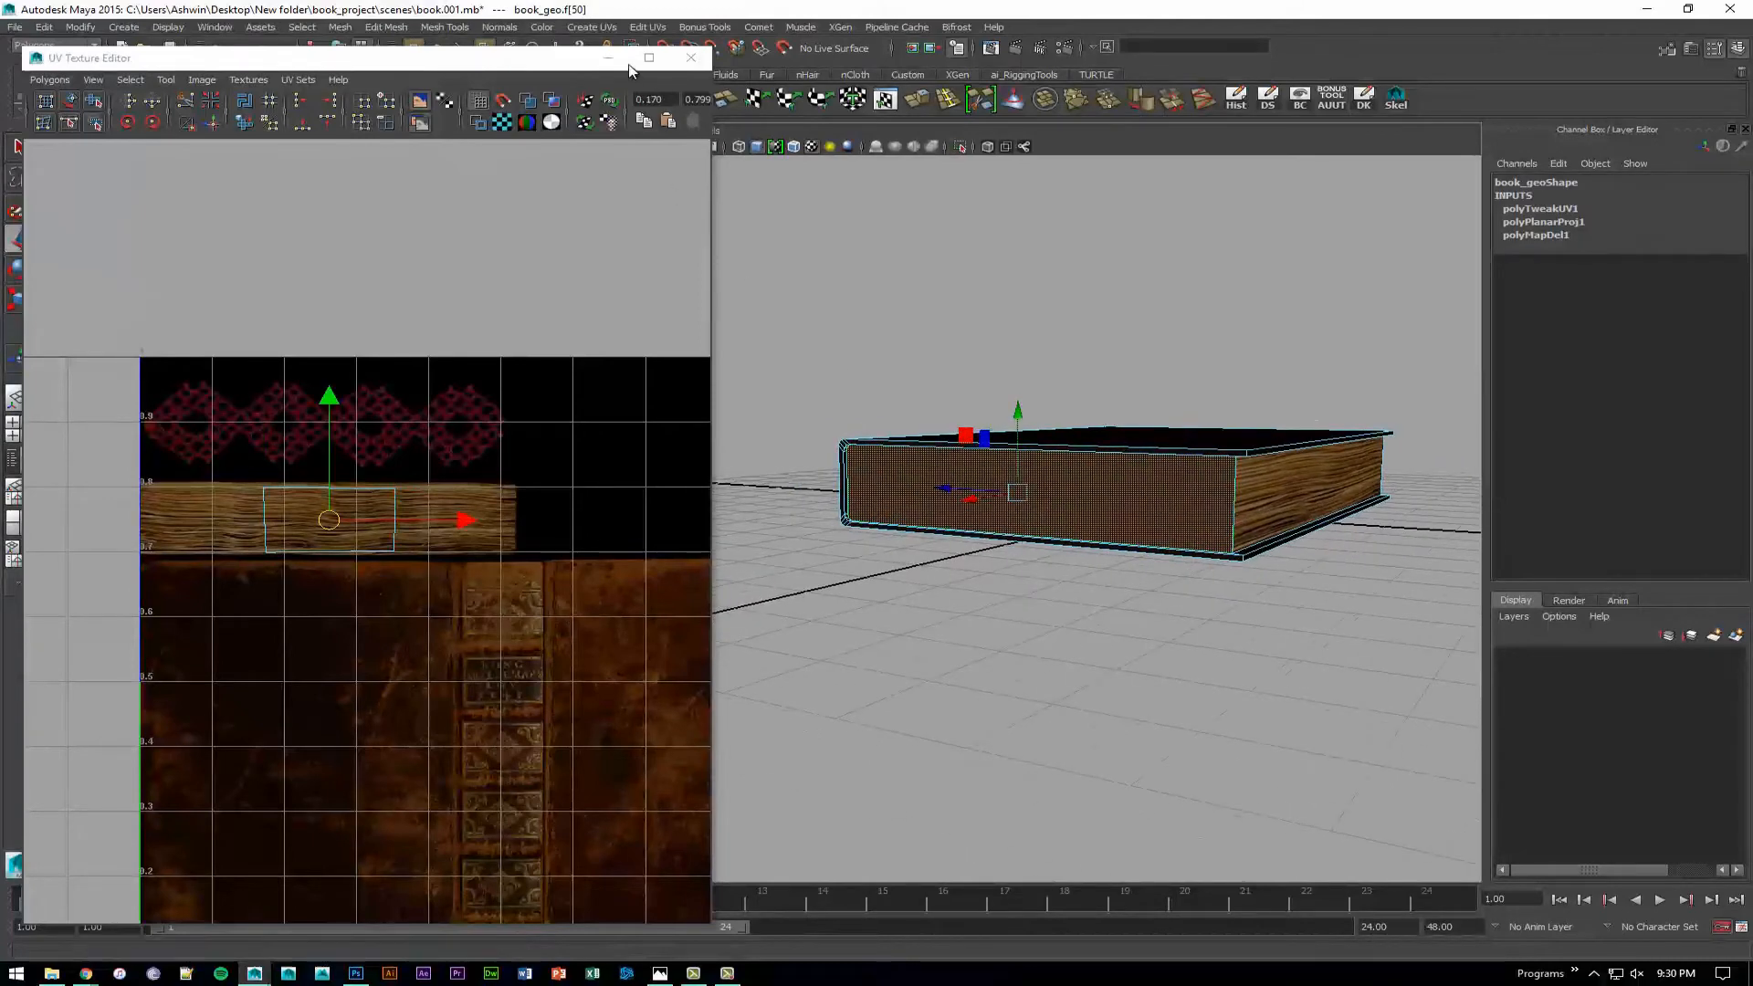
left_click(591, 27)
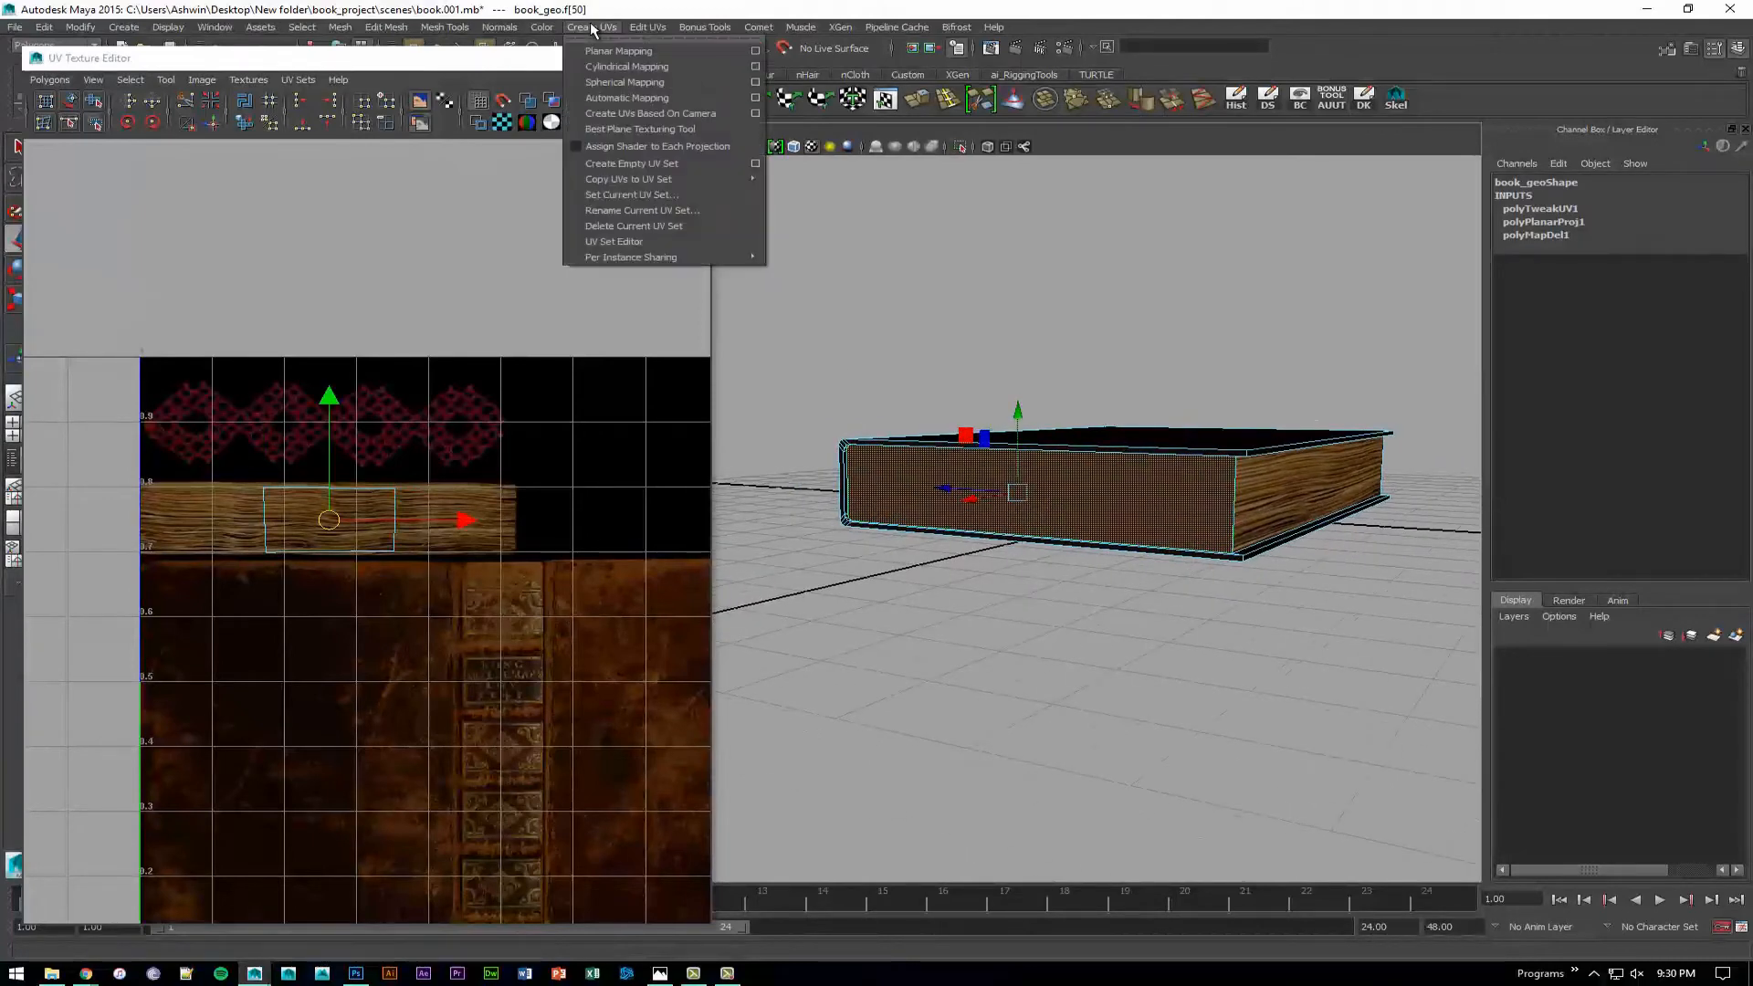
left_click(754, 51)
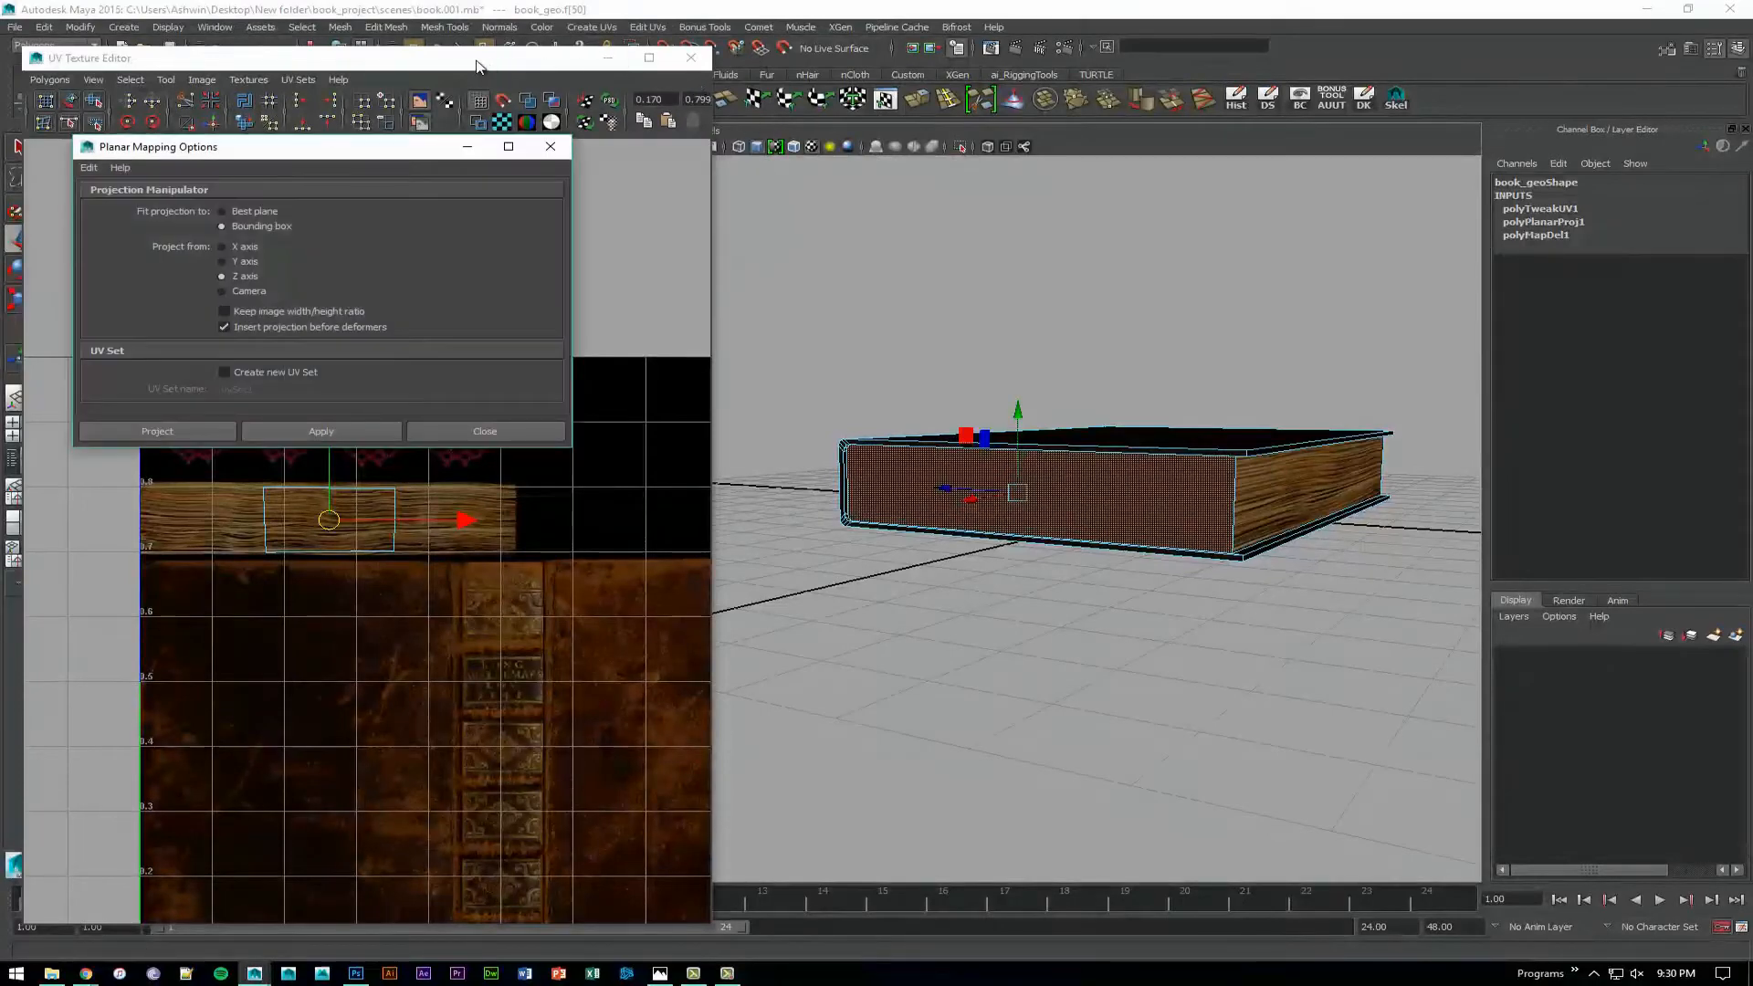
left_click(690, 58)
left_click_drag(928, 301, 931, 343, "alt")
middle_click_drag(949, 329, 975, 308, "alt")
left_click_drag(923, 370, 902, 368, "alt")
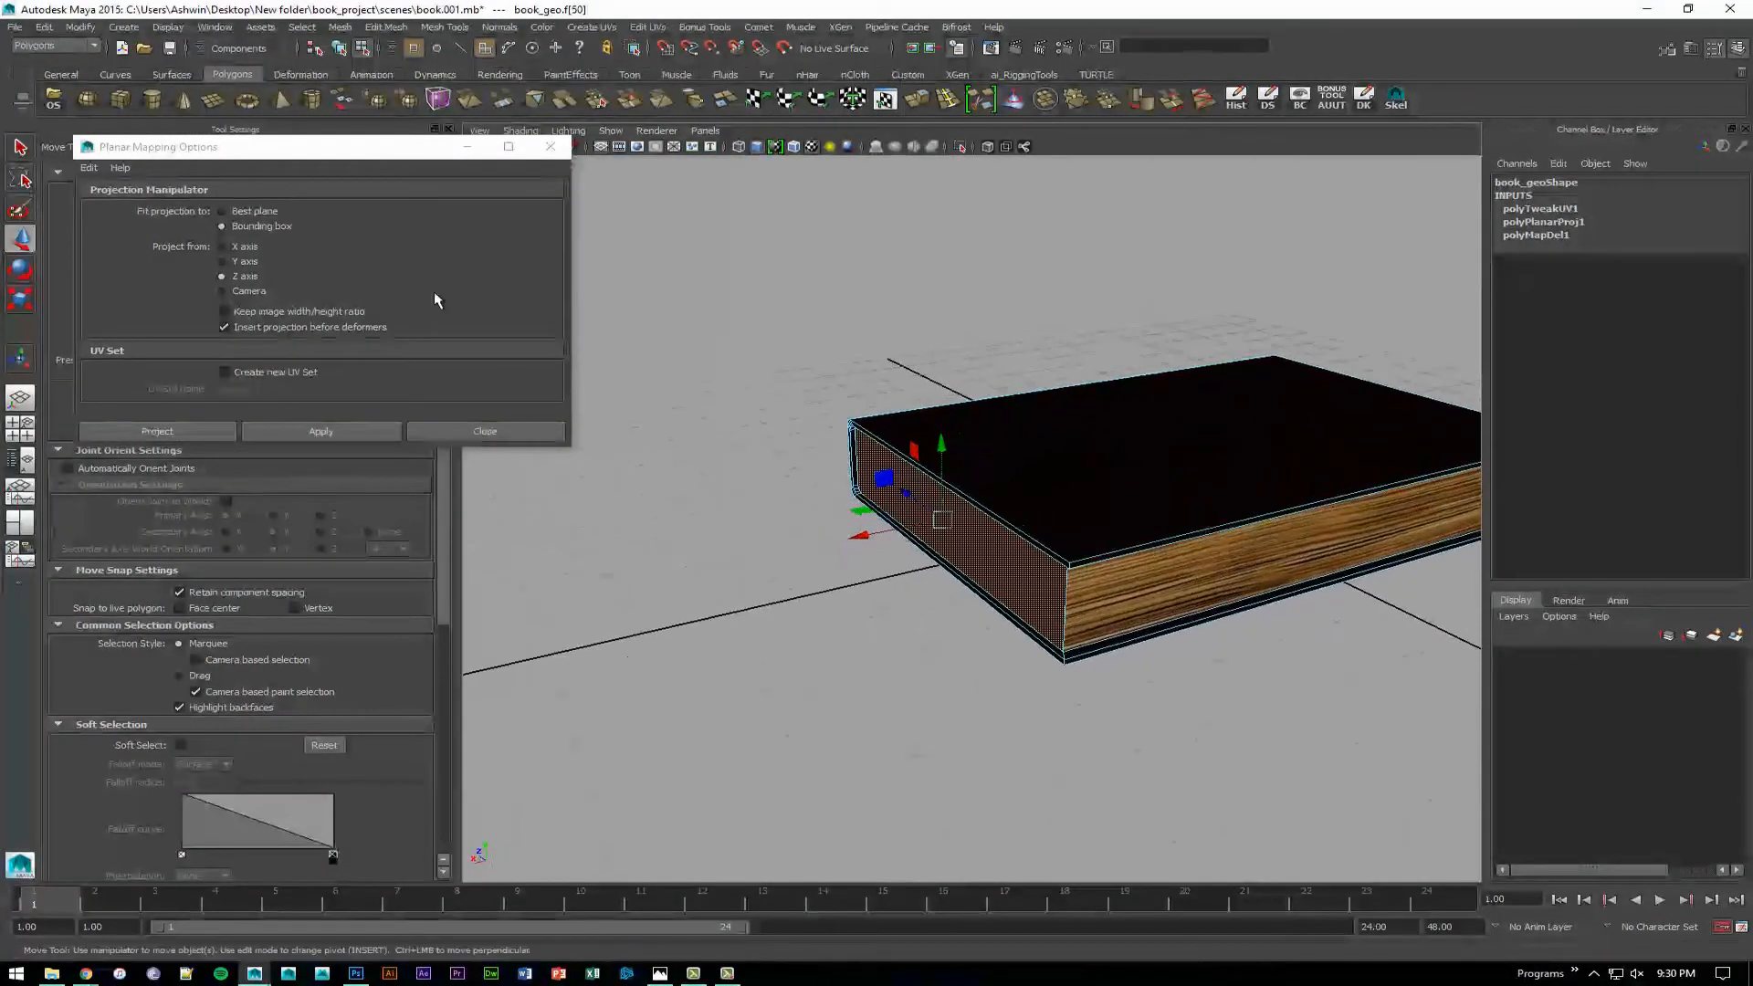
left_click(245, 249)
left_click(158, 431)
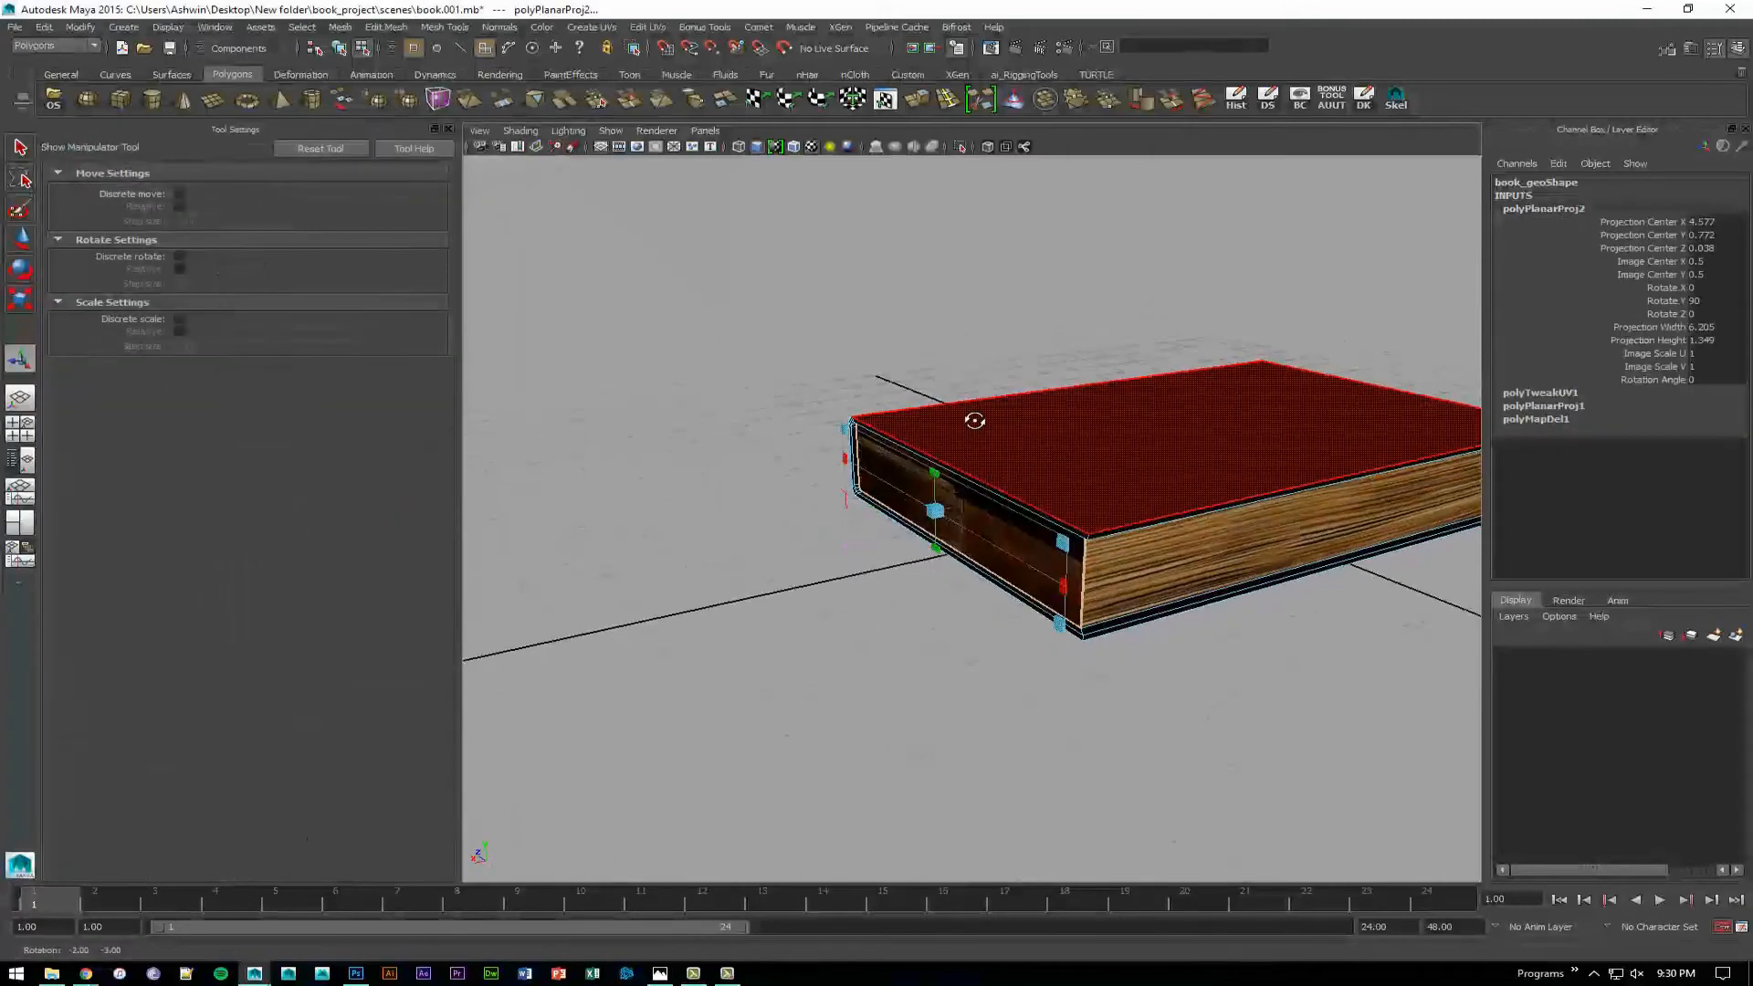
Reopen the UV Texture Editor beside the book and inspect the short side face's planar projection.
left_click_drag(974, 403, 1029, 427, "alt")
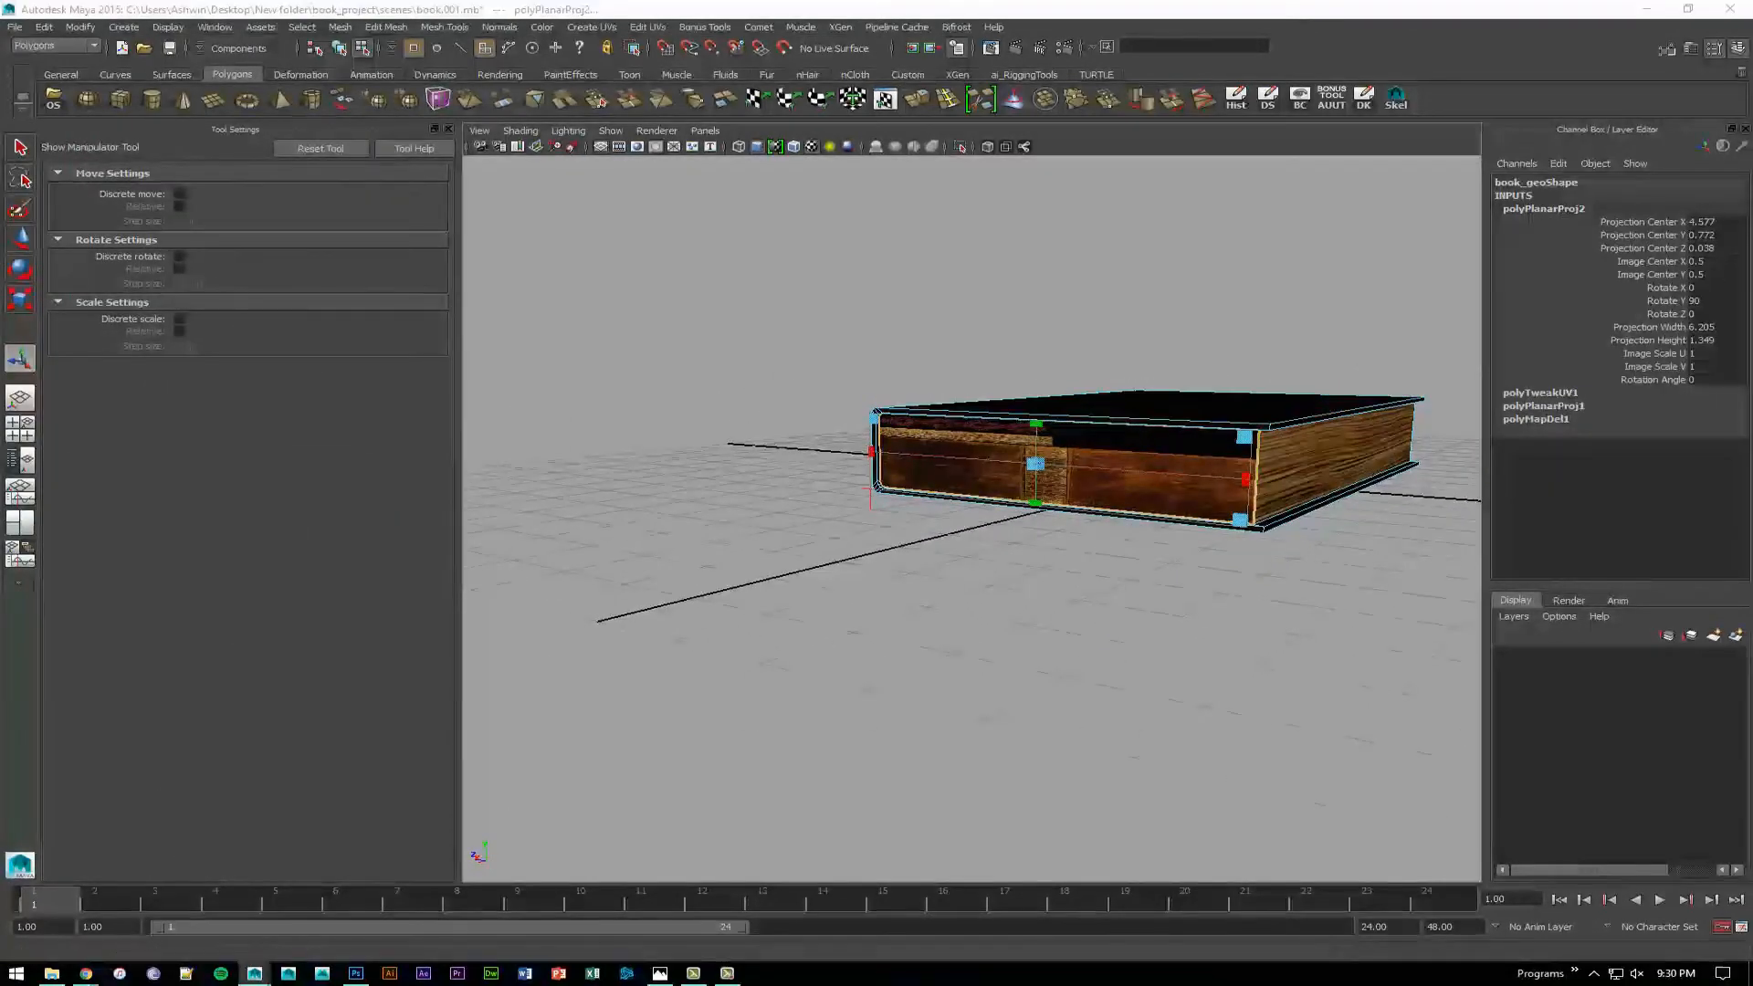
left_click_drag(0, 85, 486, 78)
right_click_drag(683, 374, 134, 385, "alt")
left_click(1010, 477)
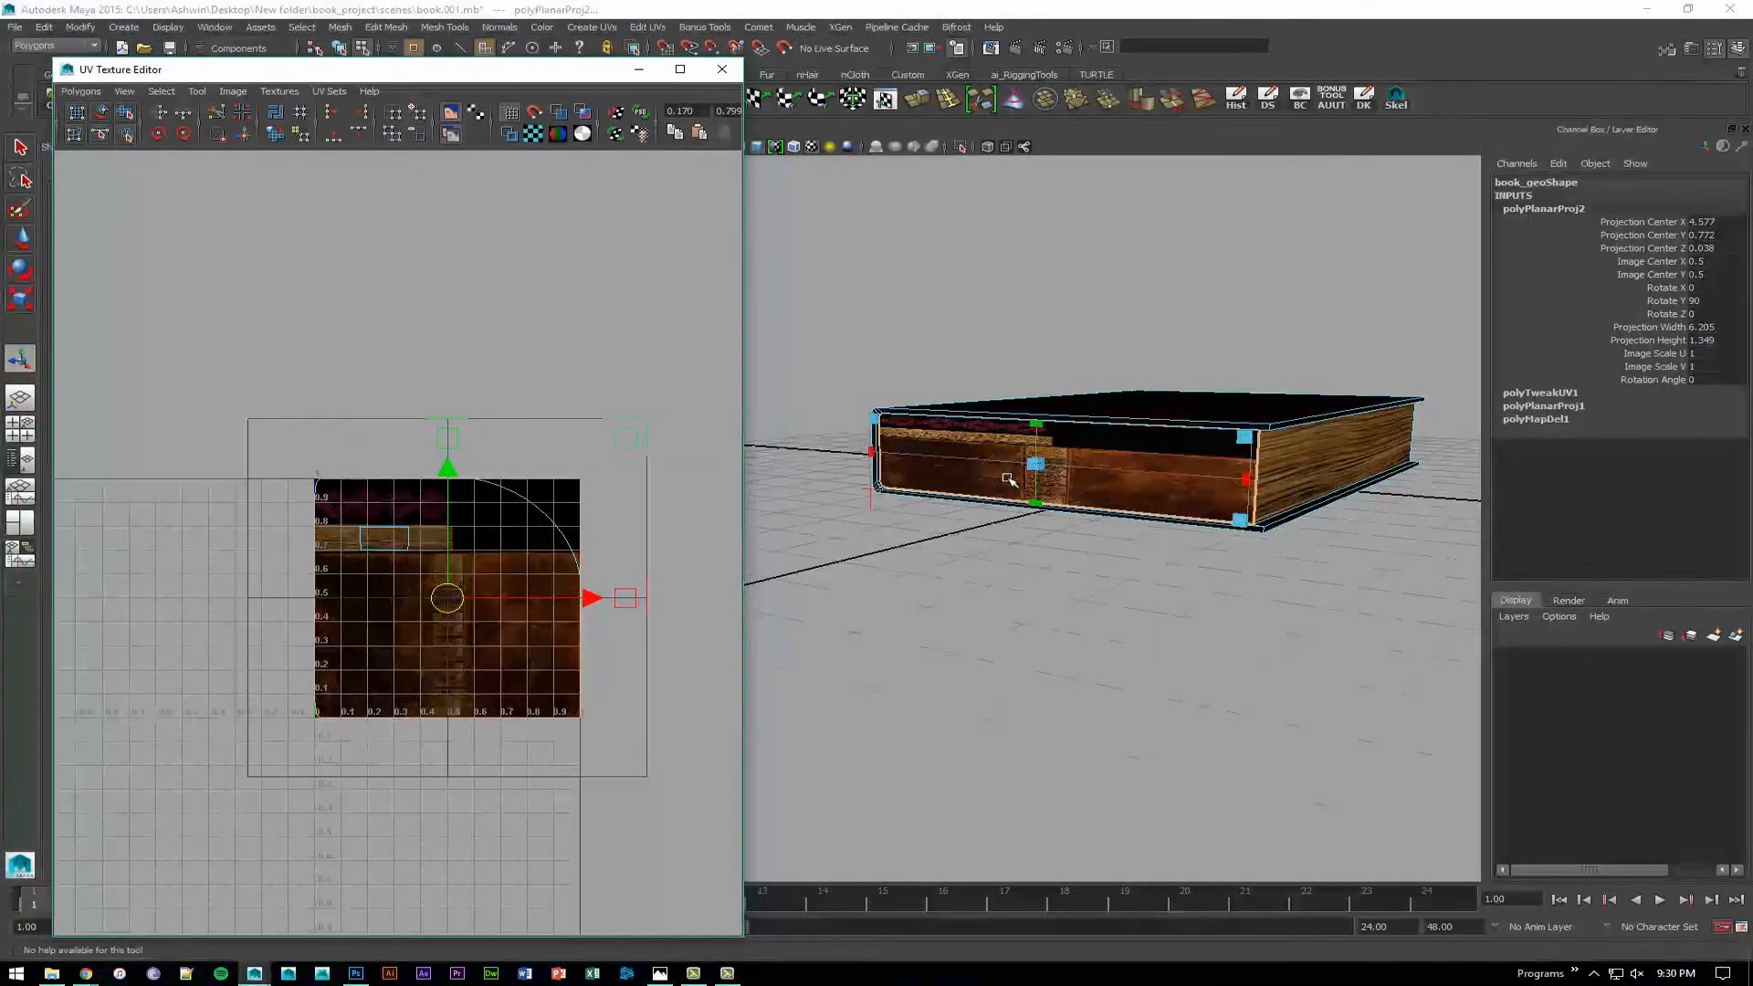
left_click_drag(228, 402, 619, 497)
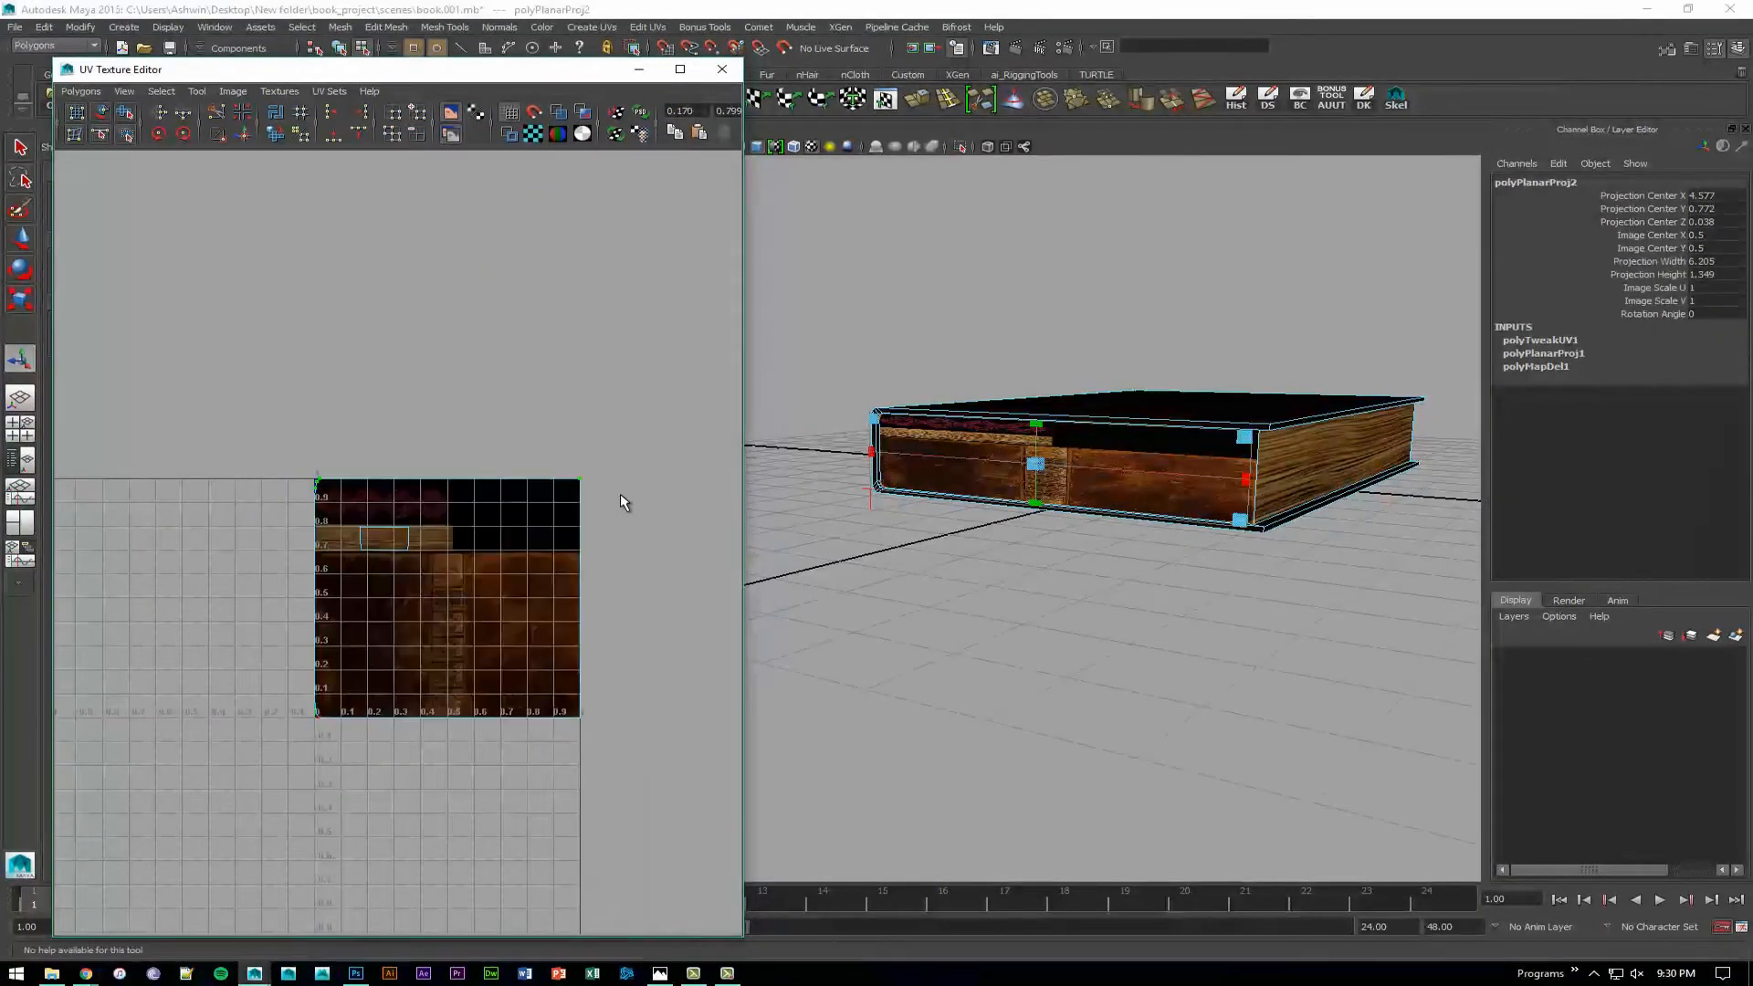
left_click_drag(356, 749, 251, 724, "shift")
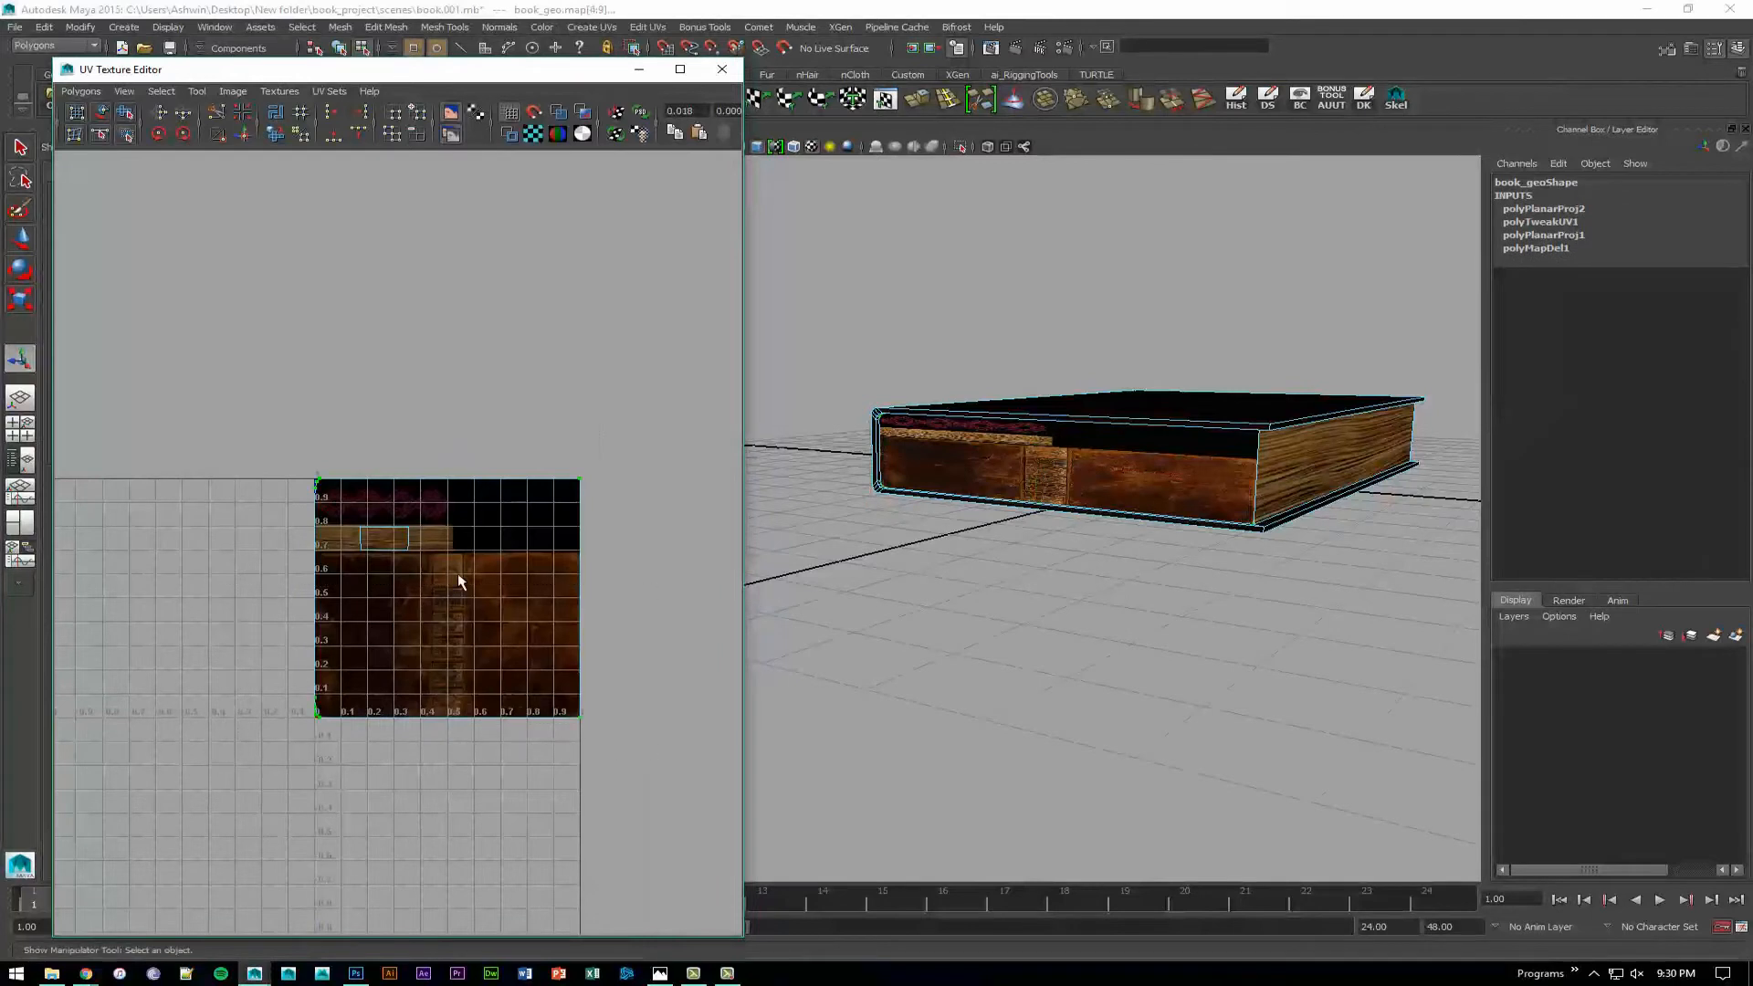
key("r")
left_click_drag(453, 486, 451, 581)
key("ctrl+z")
key("ctrl+z")
key("ctrl+z")
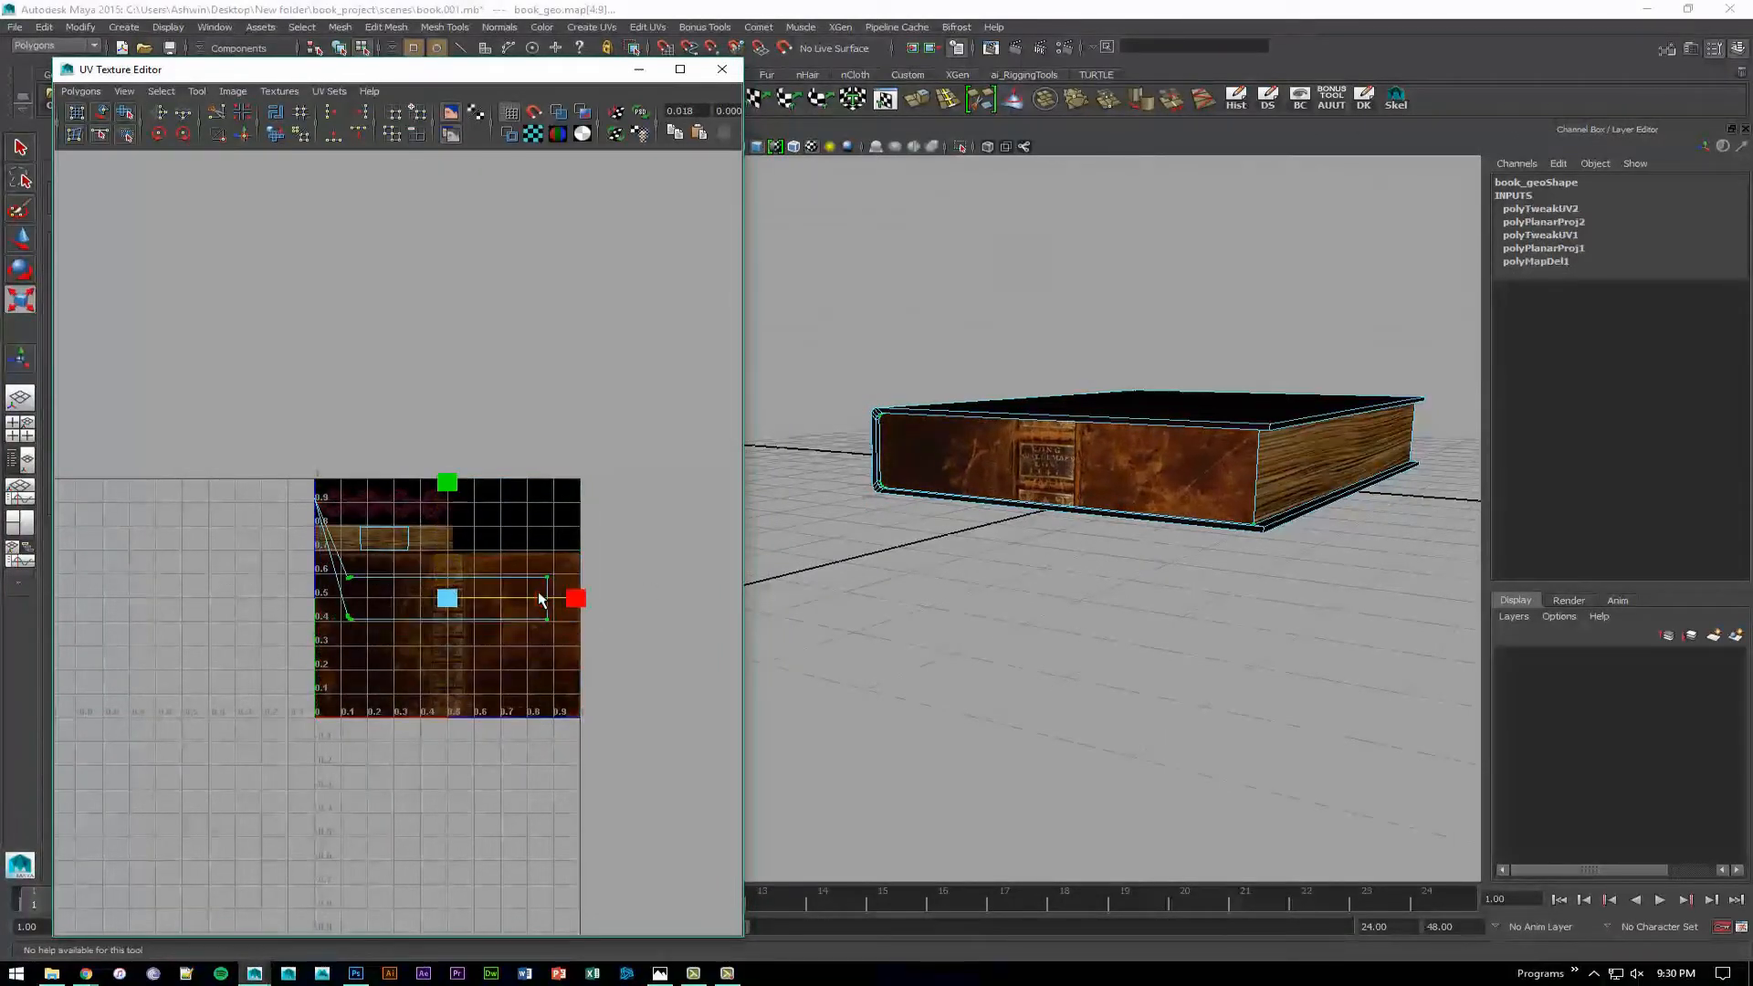
Select all UVs of the short side face, scale them down and place them at the outer end of the page-edge strip.
left_click_drag(268, 454, 347, 746)
left_click_drag(656, 370, 564, 678)
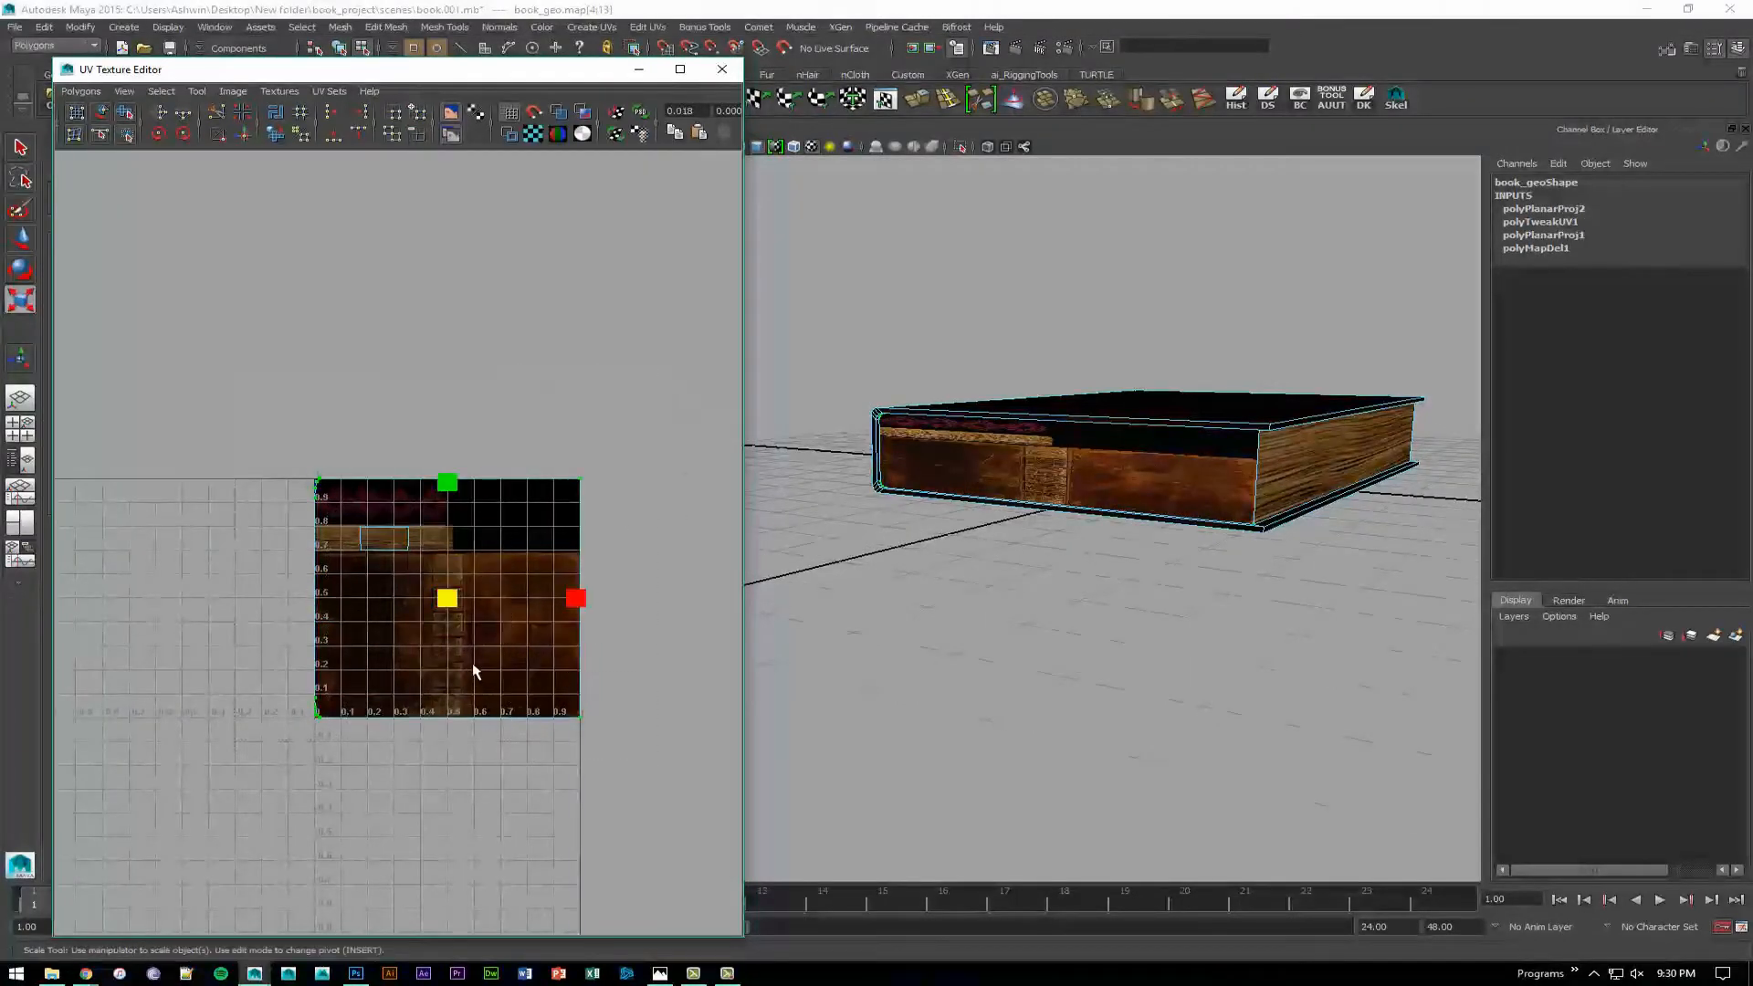
left_click_drag(450, 600, 325, 591)
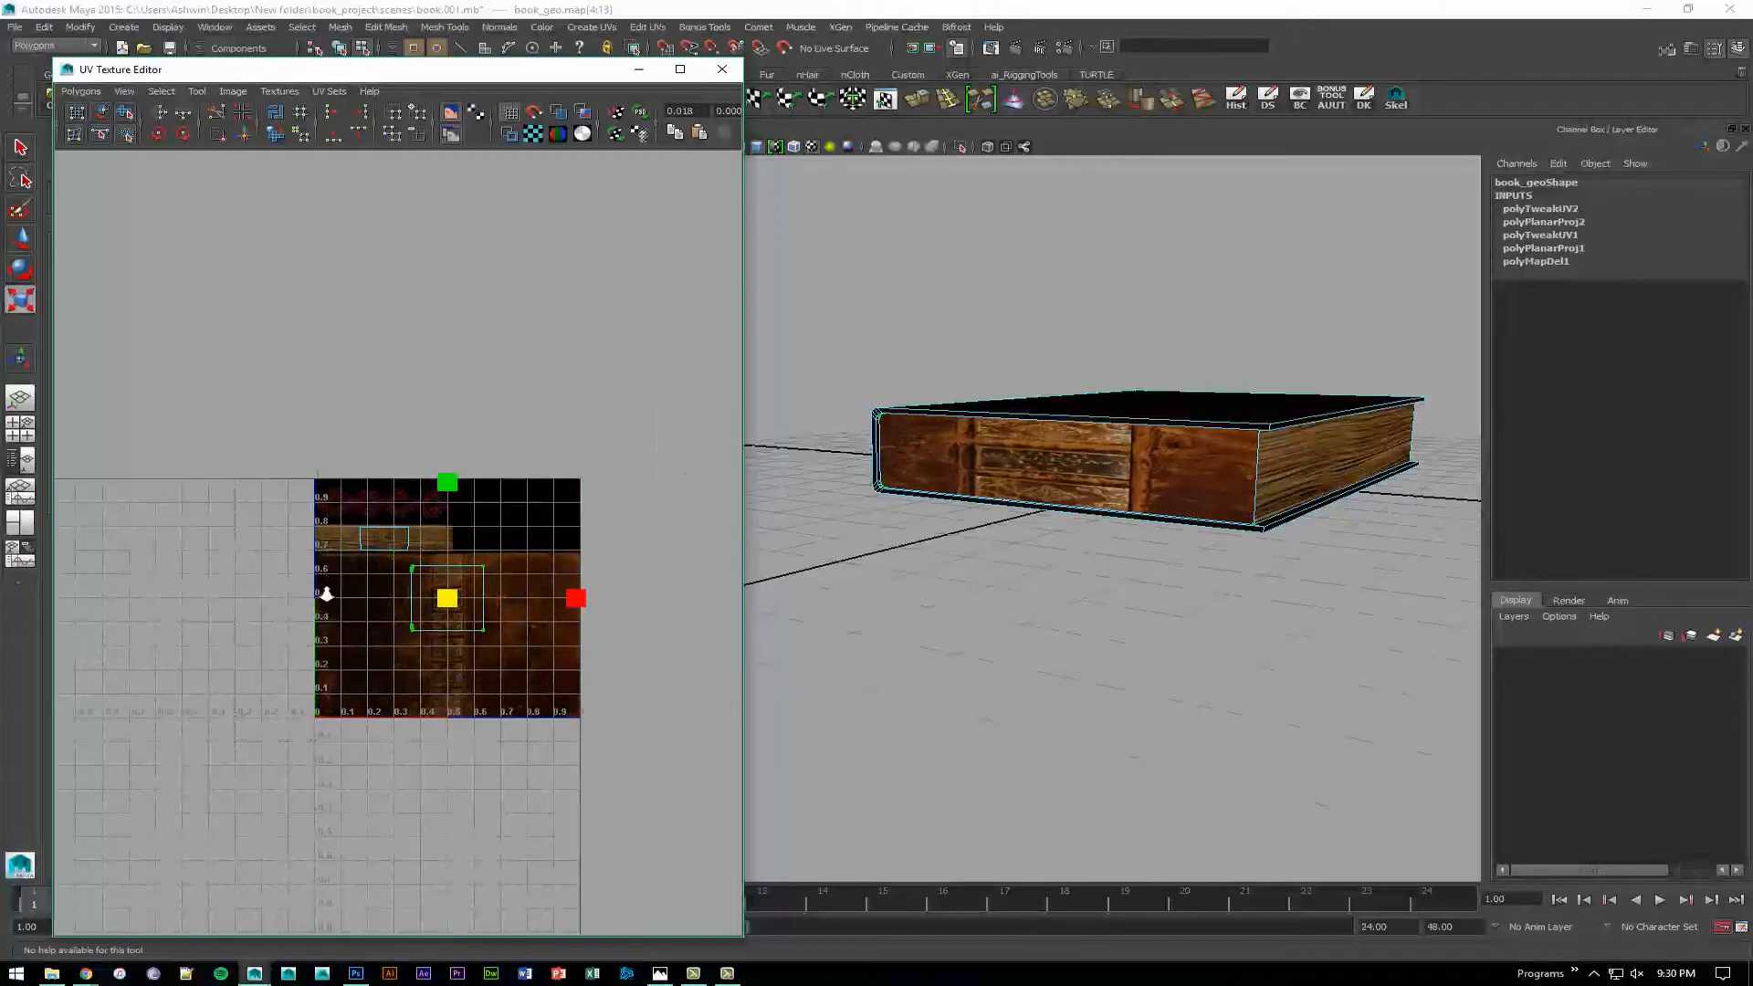
right_click_drag(325, 592, 504, 566, "alt")
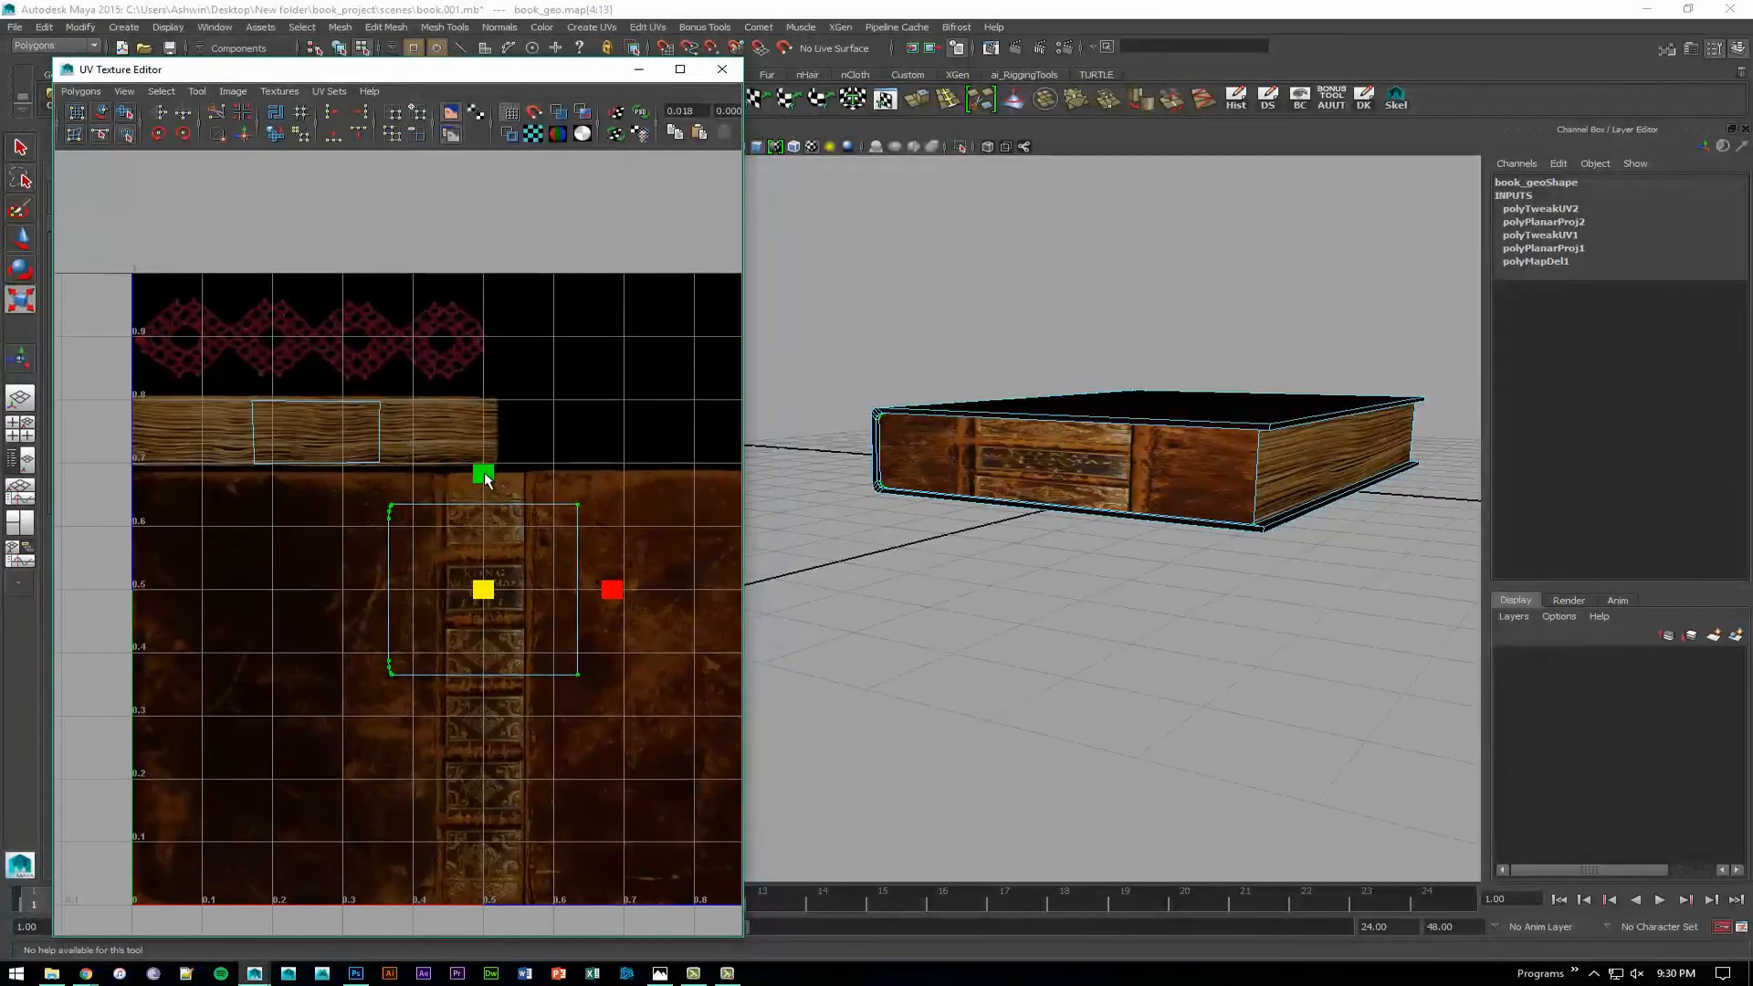
left_click_drag(484, 475, 236, 437)
key("w")
middle_click_drag(195, 430, 445, 542, "alt")
scroll(446, 542, "up", 2)
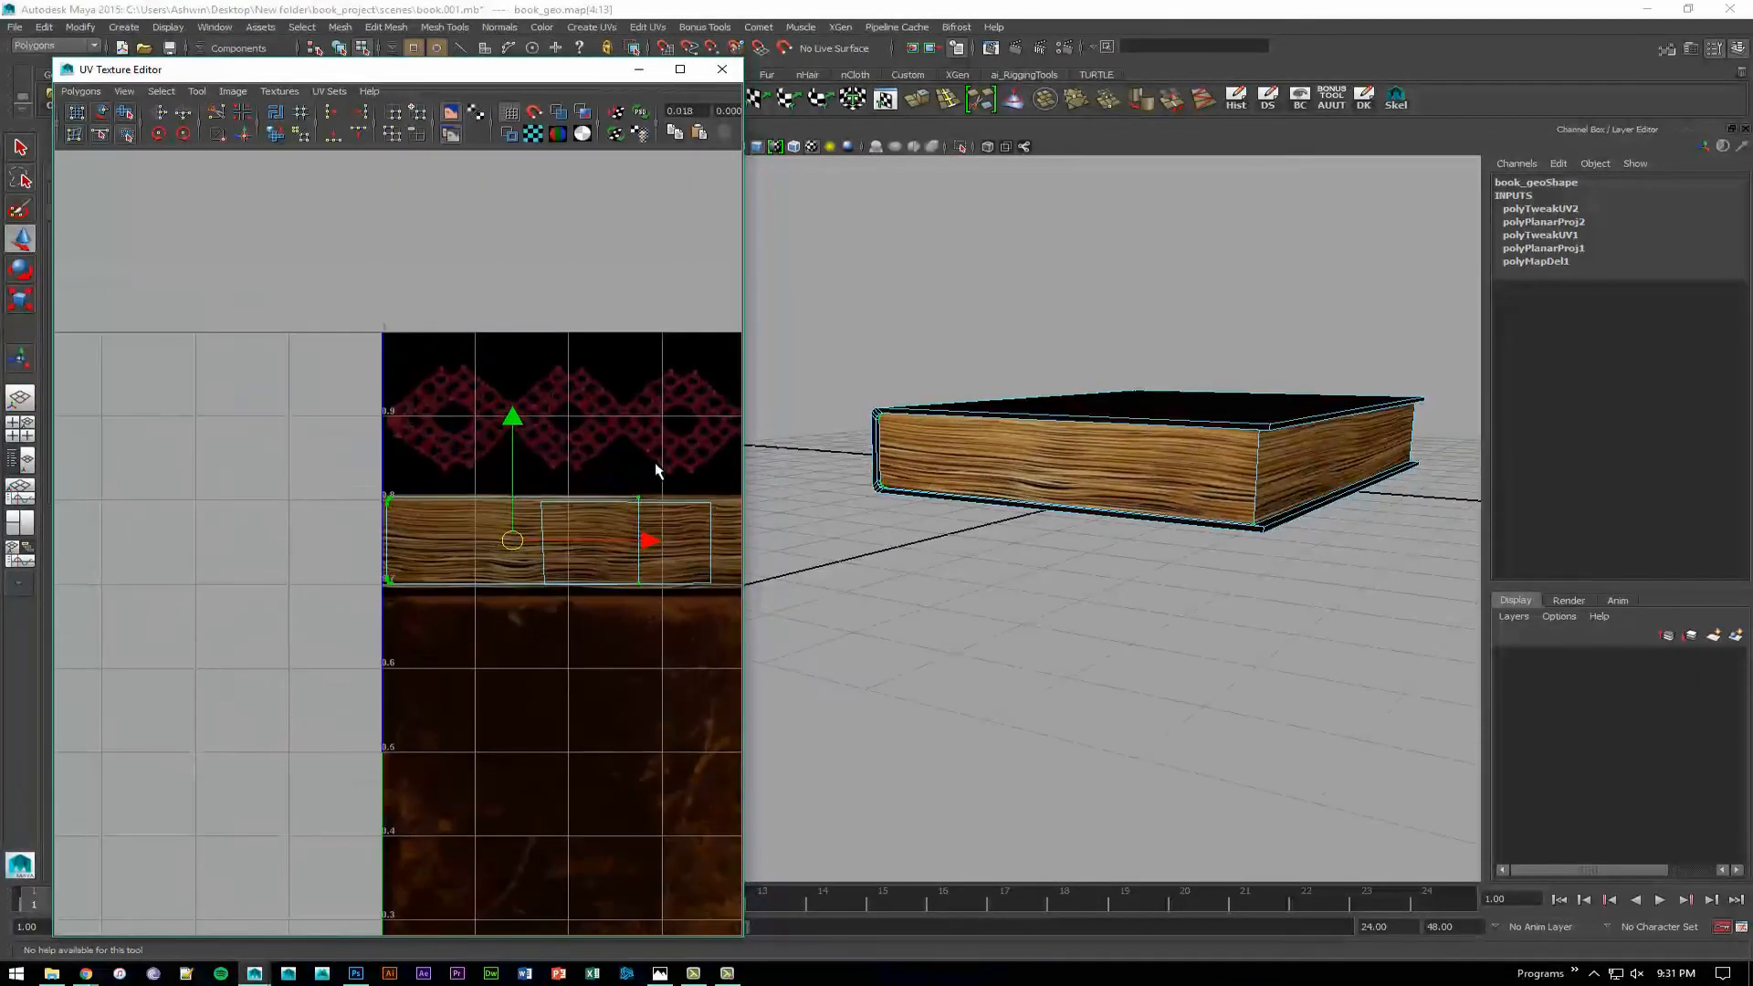
Shorten the short side face's UV shell by moving its inner UV pair towards the strip's outer end.
left_click_drag(673, 446, 604, 632)
left_click_drag(695, 539, 591, 542)
left_click_drag(1205, 470, 1150, 472, "alt")
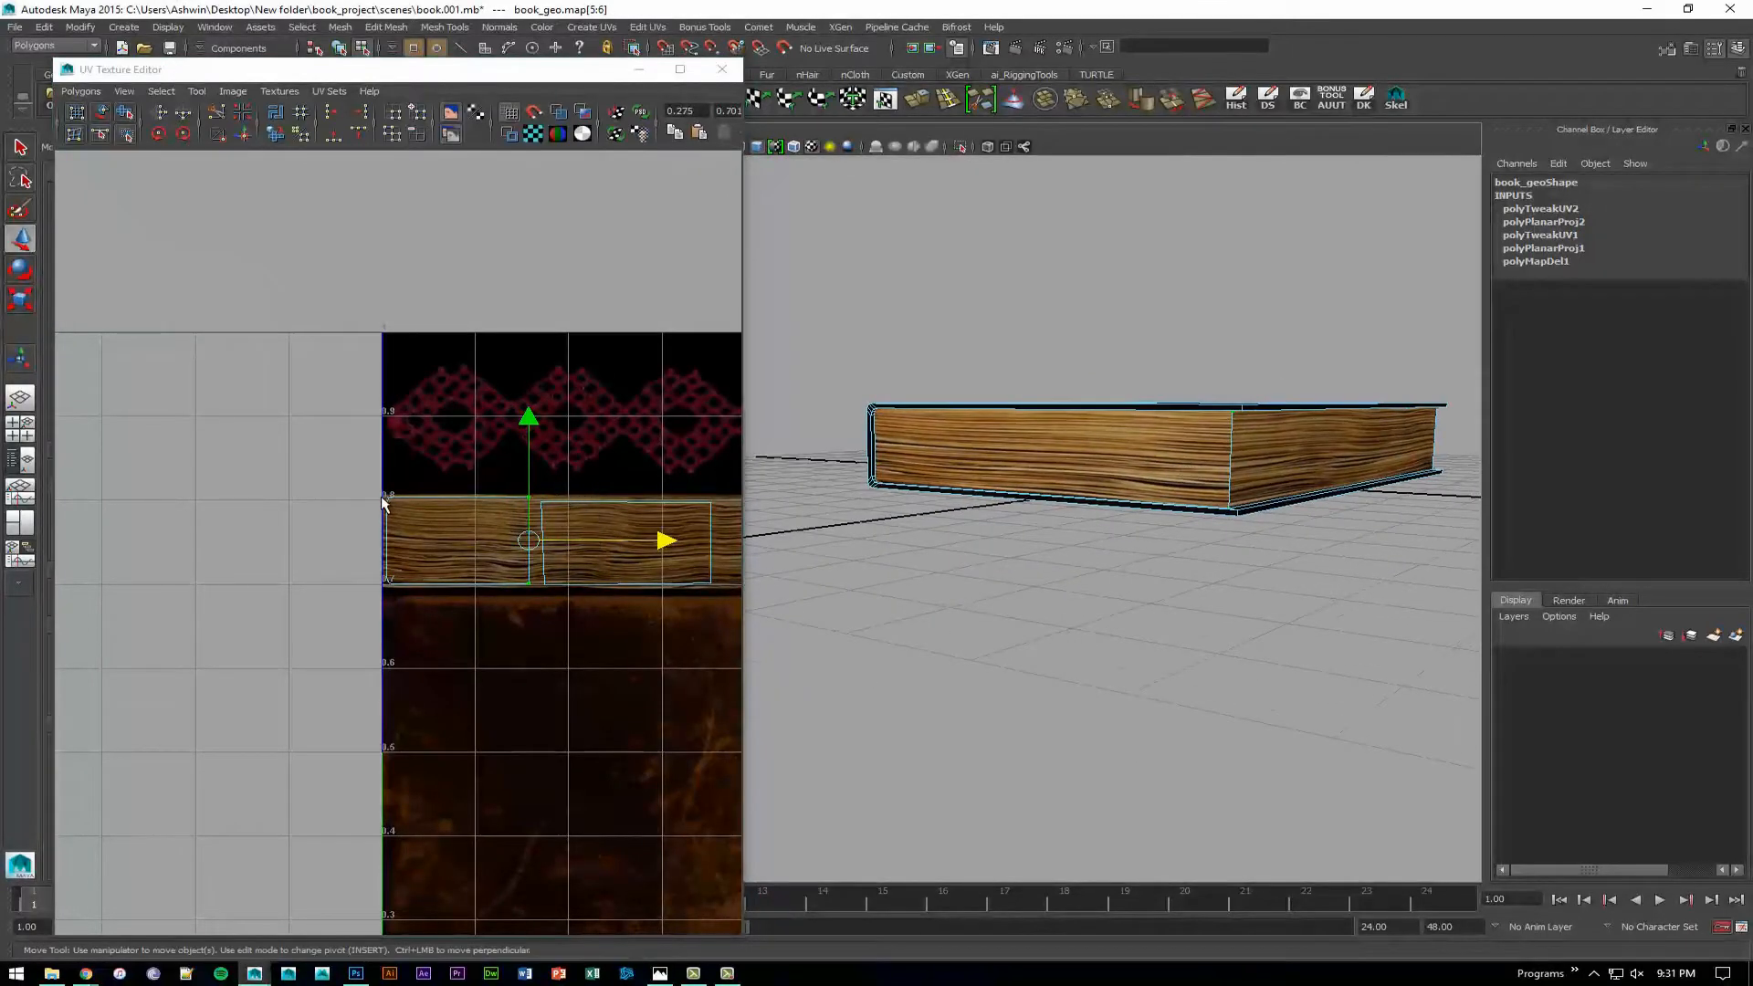
Adjust the long side face's corner UVs to follow the page-edge strip's borders and meet the short side face's UVs closely.
left_click(544, 502)
left_click_drag(542, 502, 536, 498)
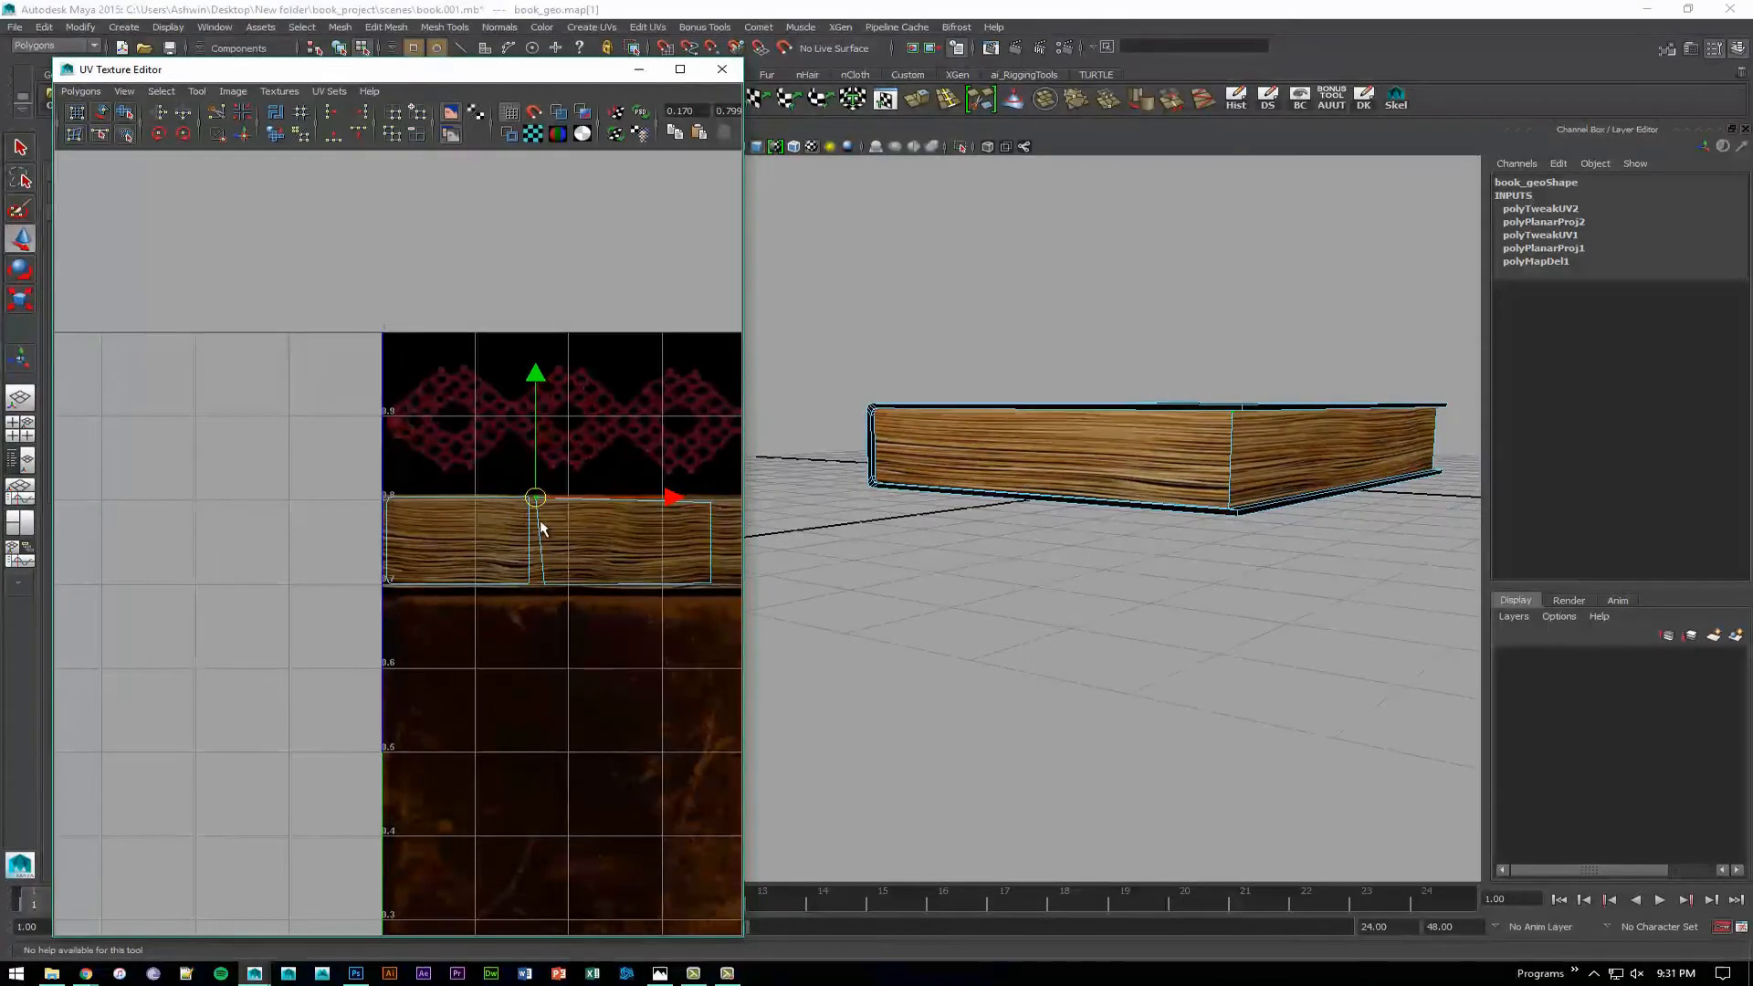
left_click(542, 583)
middle_click_drag(672, 521, 561, 524, "alt")
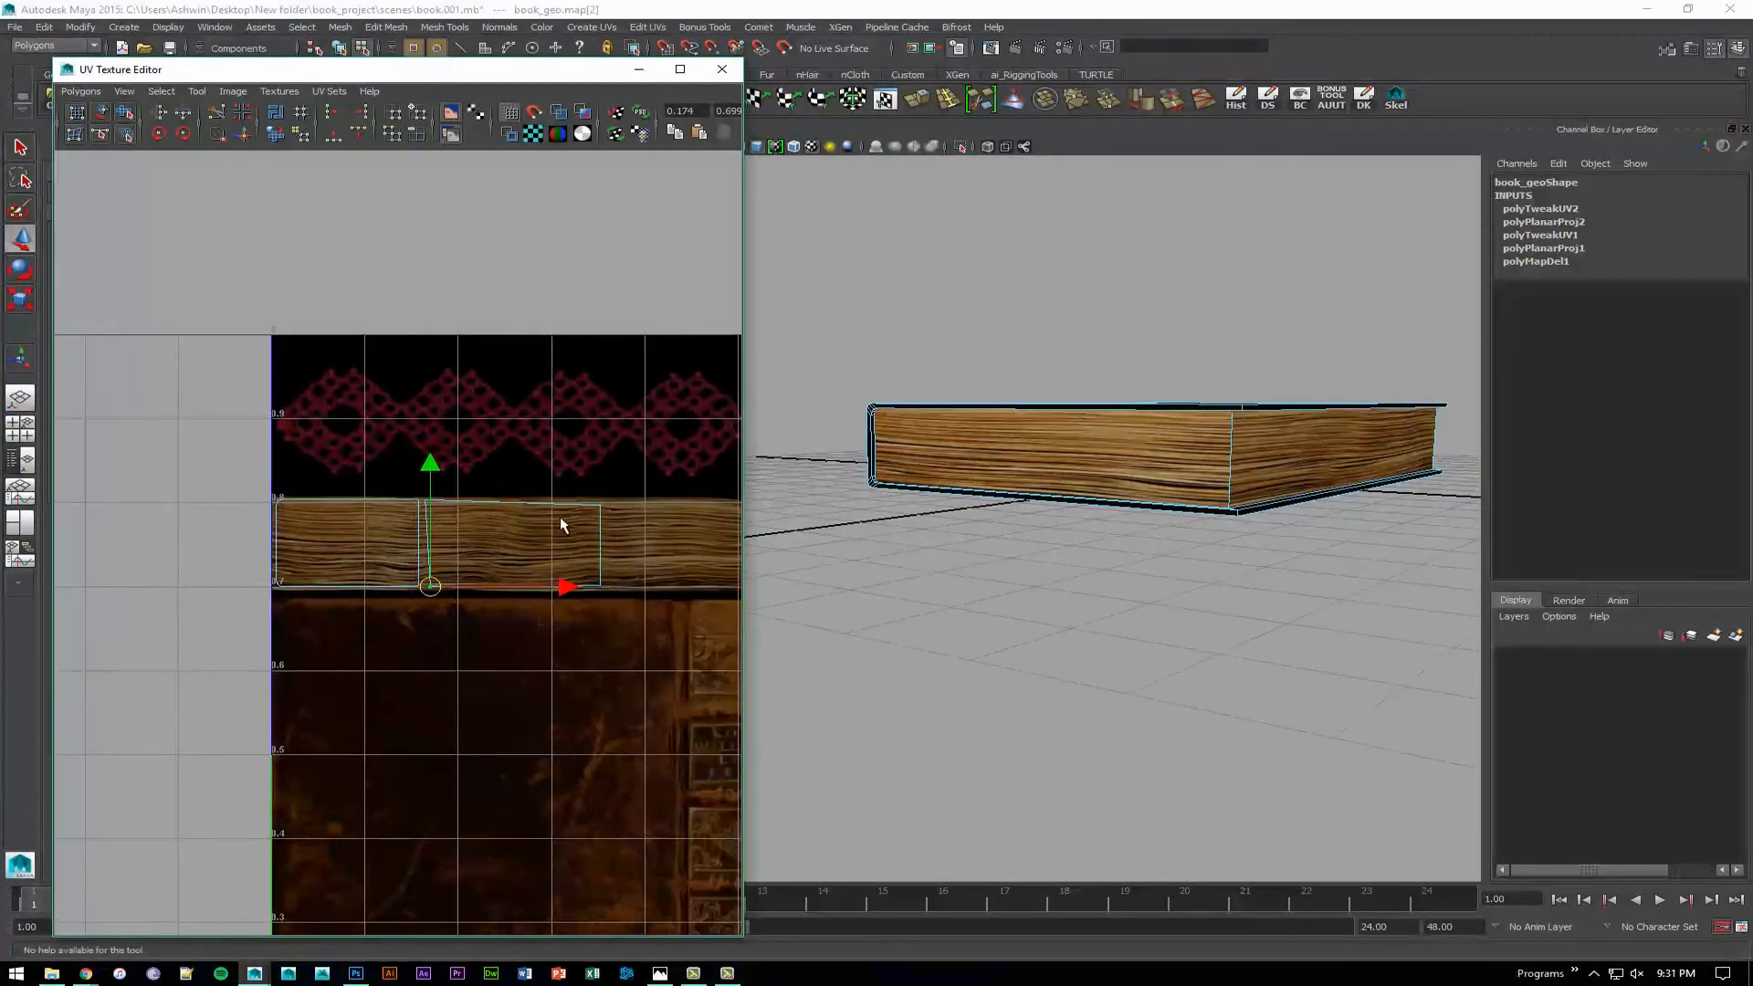
left_click_drag(594, 502, 600, 502)
left_click_drag(600, 501, 605, 501)
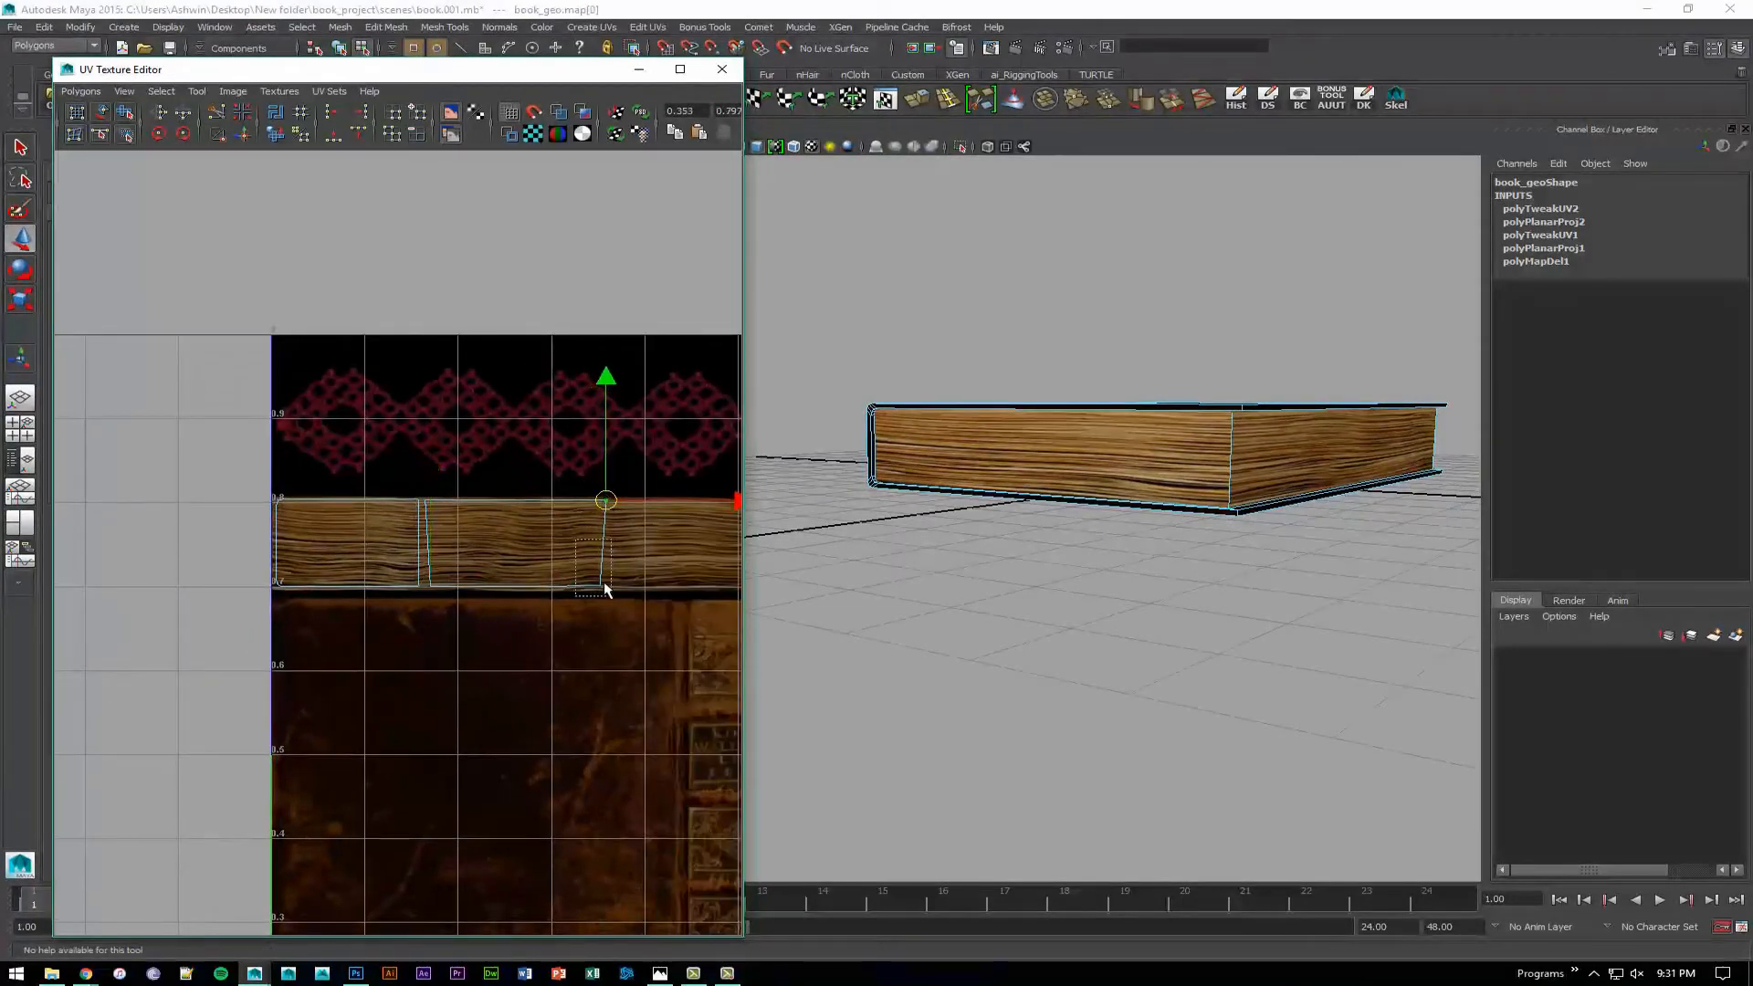
left_click_drag(607, 591, 623, 575)
Apply a planar mapping to the remaining unmapped side face of the book's page block.
left_click_drag(1099, 510, 1042, 468, "alt")
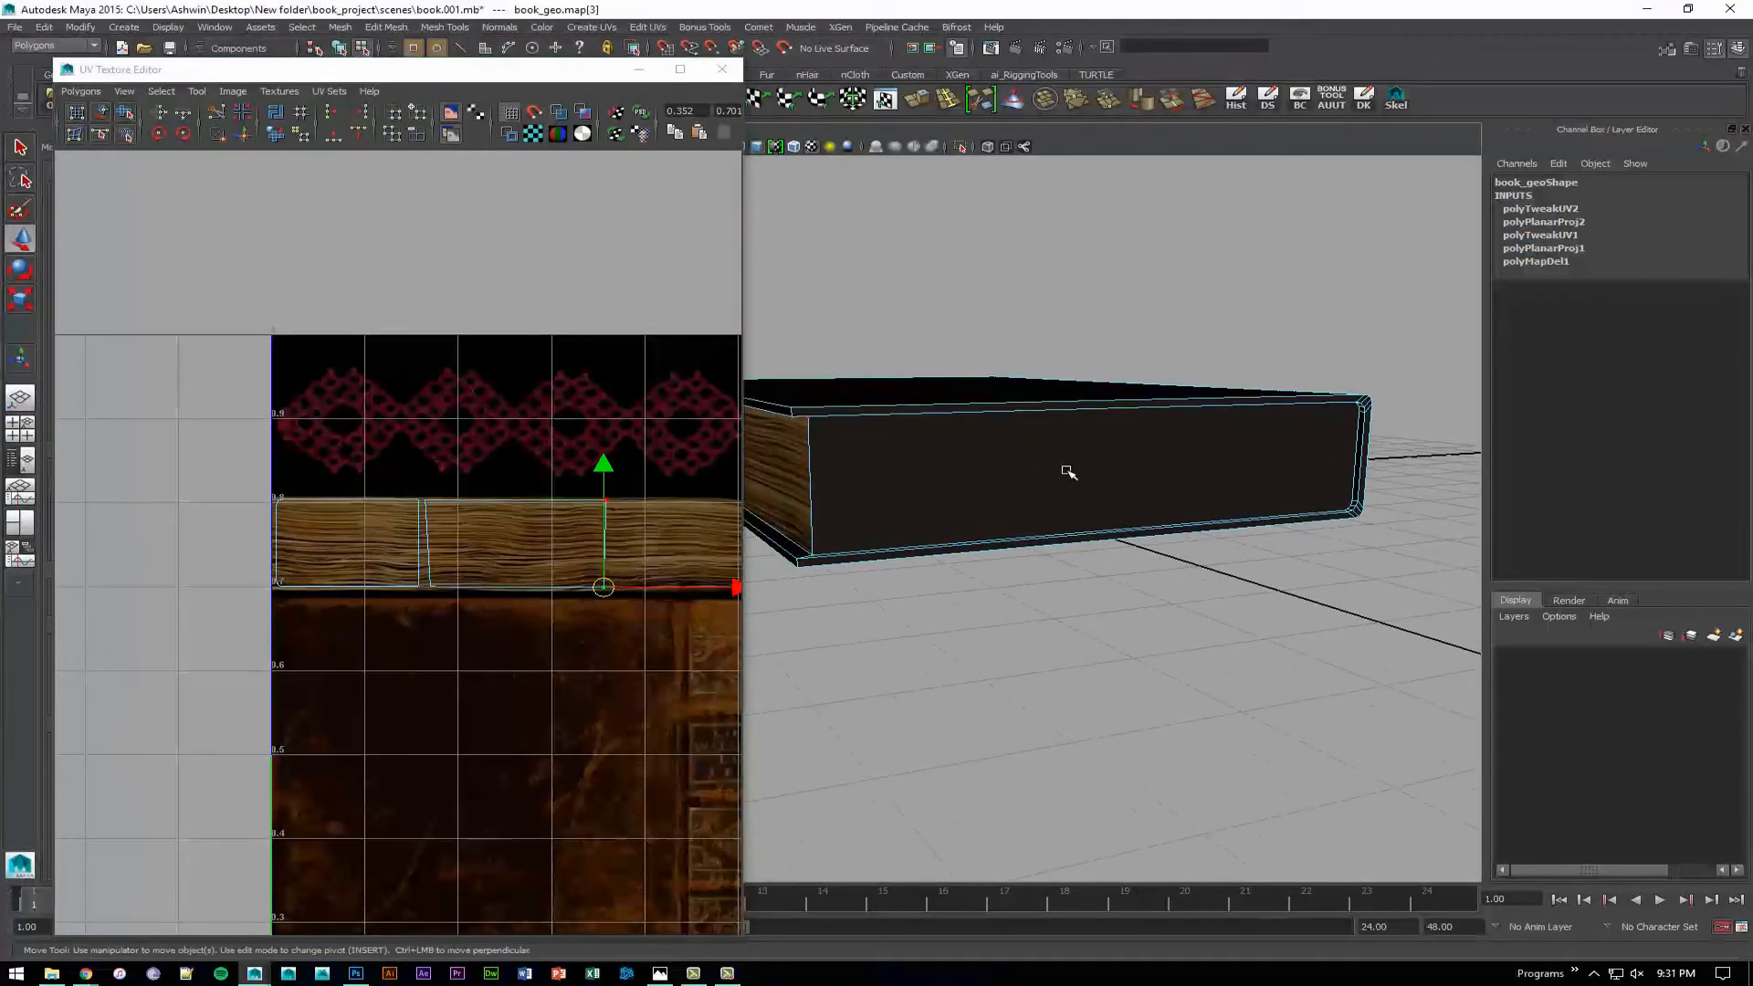
key("F11")
left_click(1126, 474)
left_click(598, 28)
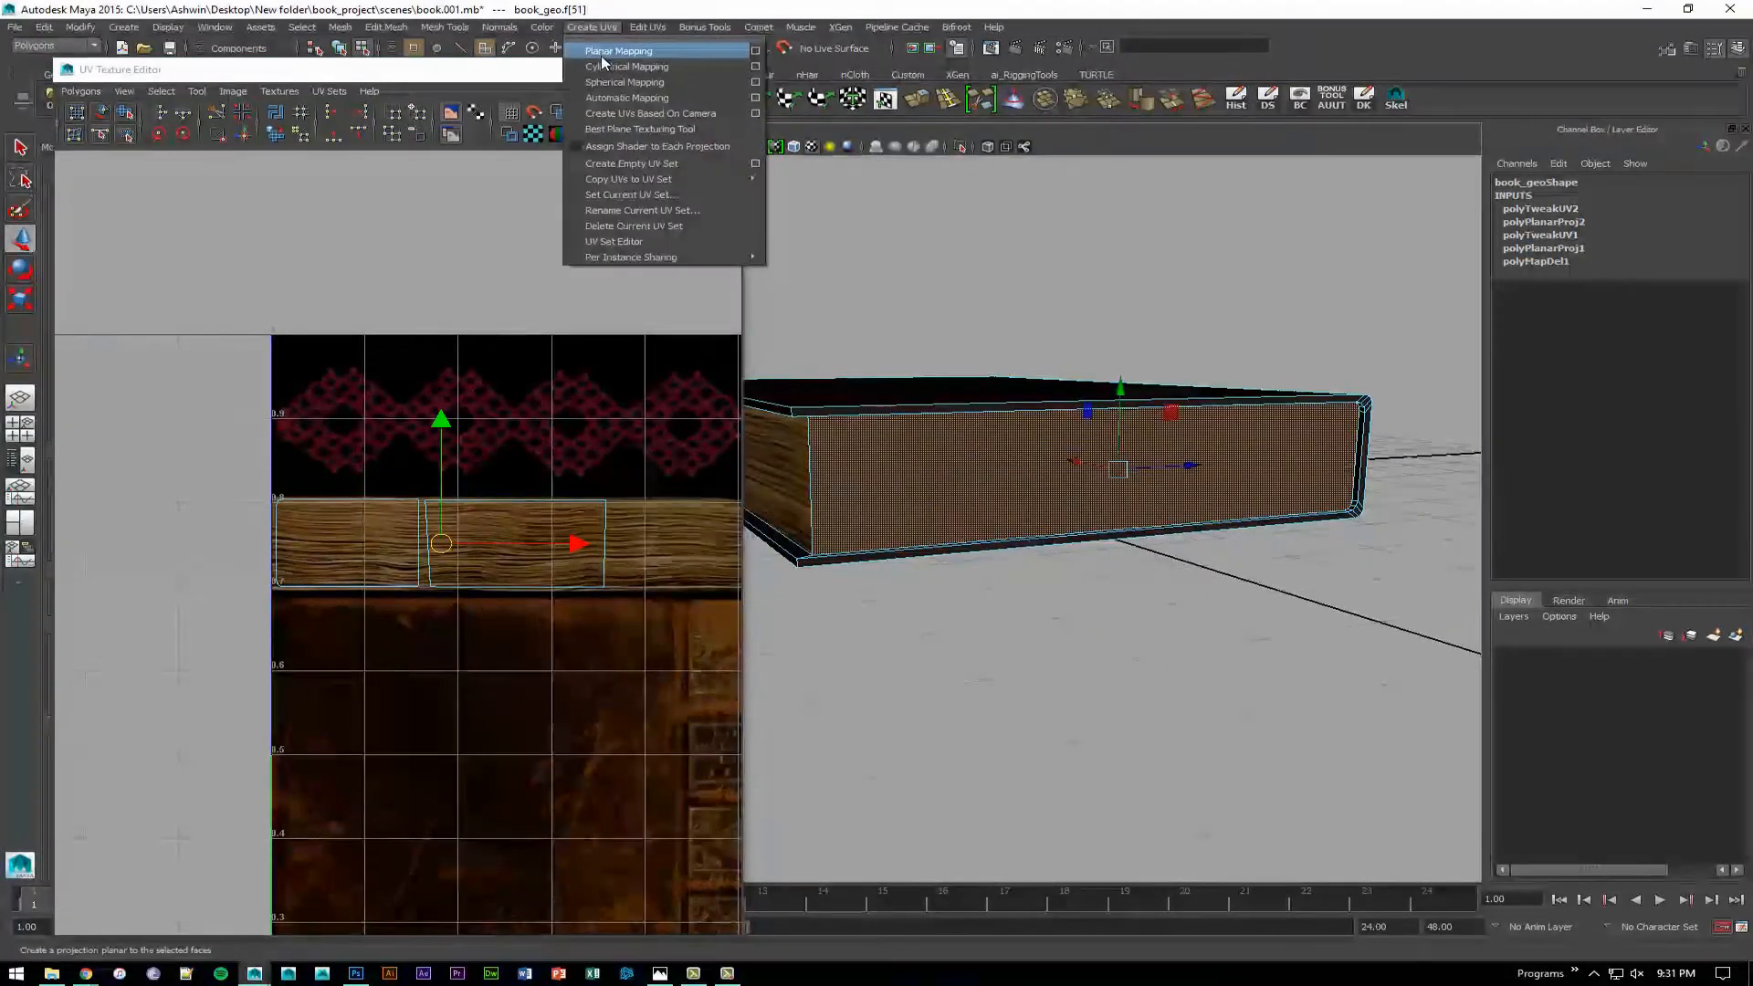
left_click(613, 60)
right_click_drag(498, 486, 106, 420, "alt")
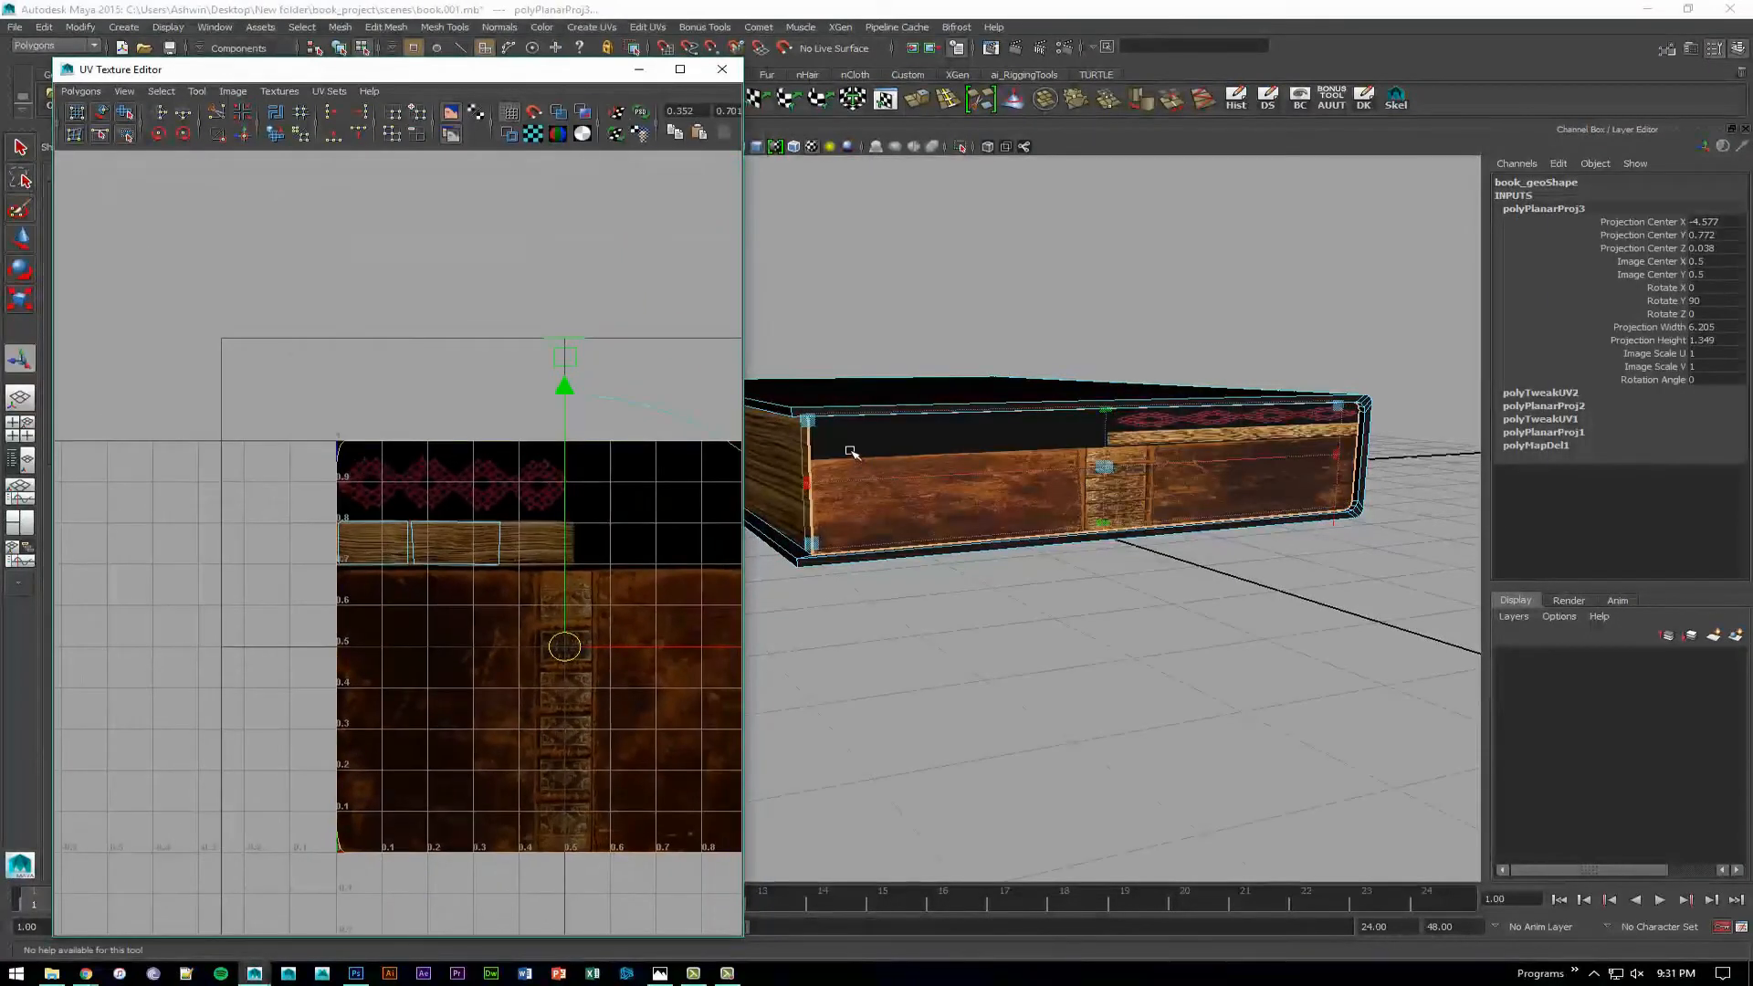
Select all UVs of the newly mapped side face, scale them down and place them on the page-edge strip beside the long side face.
key("F12")
right_click_drag(502, 431, 272, 444, "alt")
left_click_drag(272, 444, 681, 508)
left_click_drag(530, 686, 289, 773, "shift")
key("w")
mouse_move(503, 606)
left_mouse_down()
mouse_move(475, 596)
mouse_move(490, 601)
left_mouse_up()
key("ctrl+z")
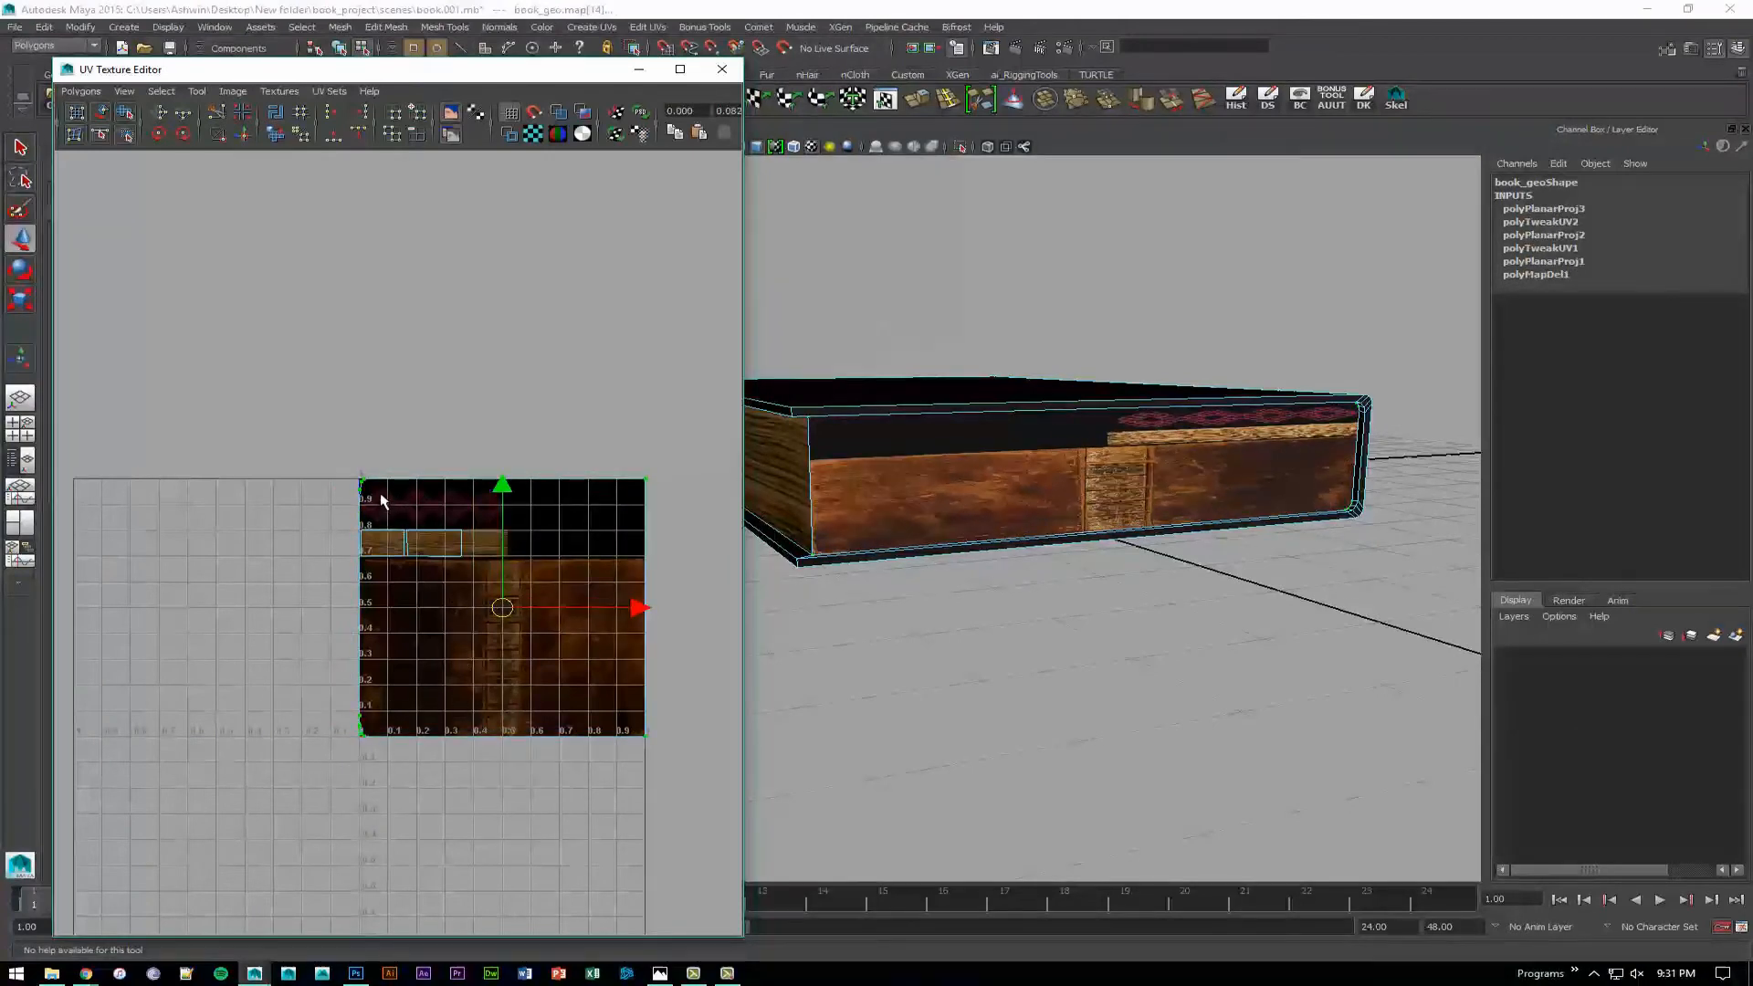
key("r")
mouse_move(504, 609)
left_mouse_down()
mouse_move(403, 615)
mouse_move(488, 582)
left_mouse_up()
right_click_drag(214, 199, 785, 749, "alt")
key("e")
mouse_move(524, 546)
left_mouse_down()
mouse_move(579, 548)
mouse_move(669, 646)
mouse_move(547, 673)
mouse_move(582, 674)
mouse_move(527, 655)
mouse_move(561, 584)
mouse_move(537, 537)
left_mouse_up()
key("r")
key("w")
scroll(430, 541, "up", 3)
right_click_drag(724, 644, 733, 648, "alt")
middle_click_drag(567, 523, 450, 586, "alt")
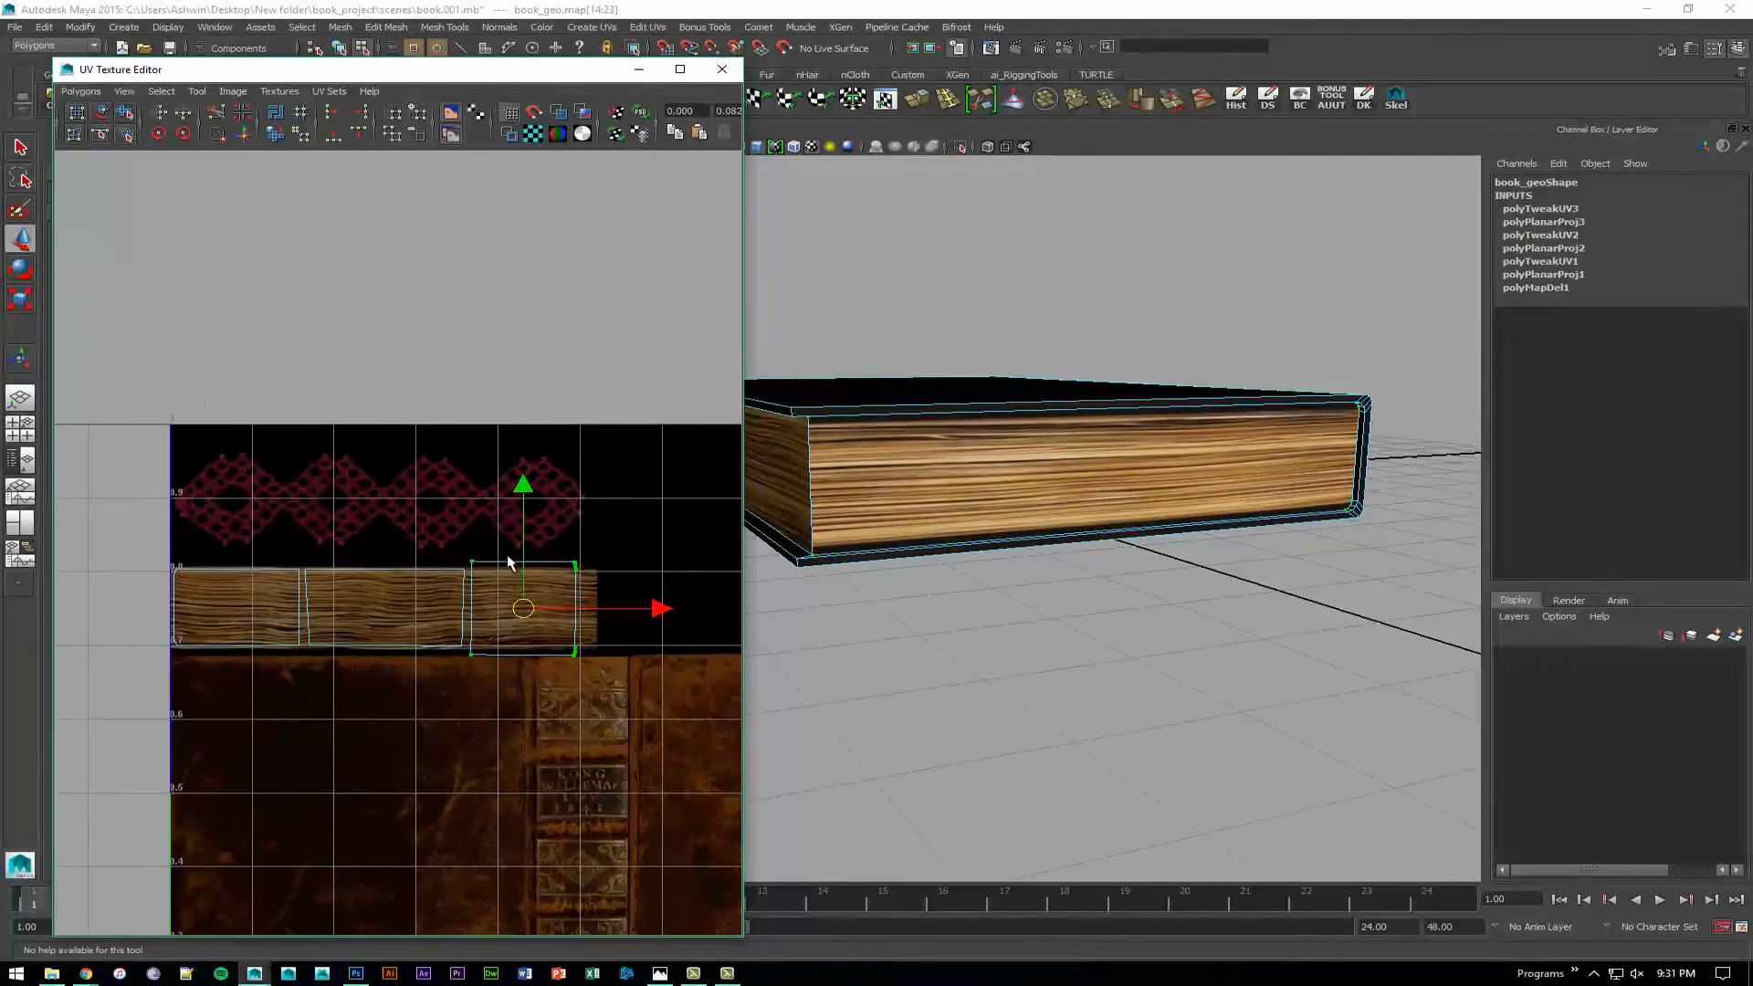
Fit the new side face's UVs to the strip's upper and lower borders and extend its outer UV pair to the strip's end.
mouse_move(490, 560)
left_mouse_down()
mouse_move(590, 572)
mouse_move(473, 563)
left_mouse_up()
left_click_drag(524, 444, 527, 453)
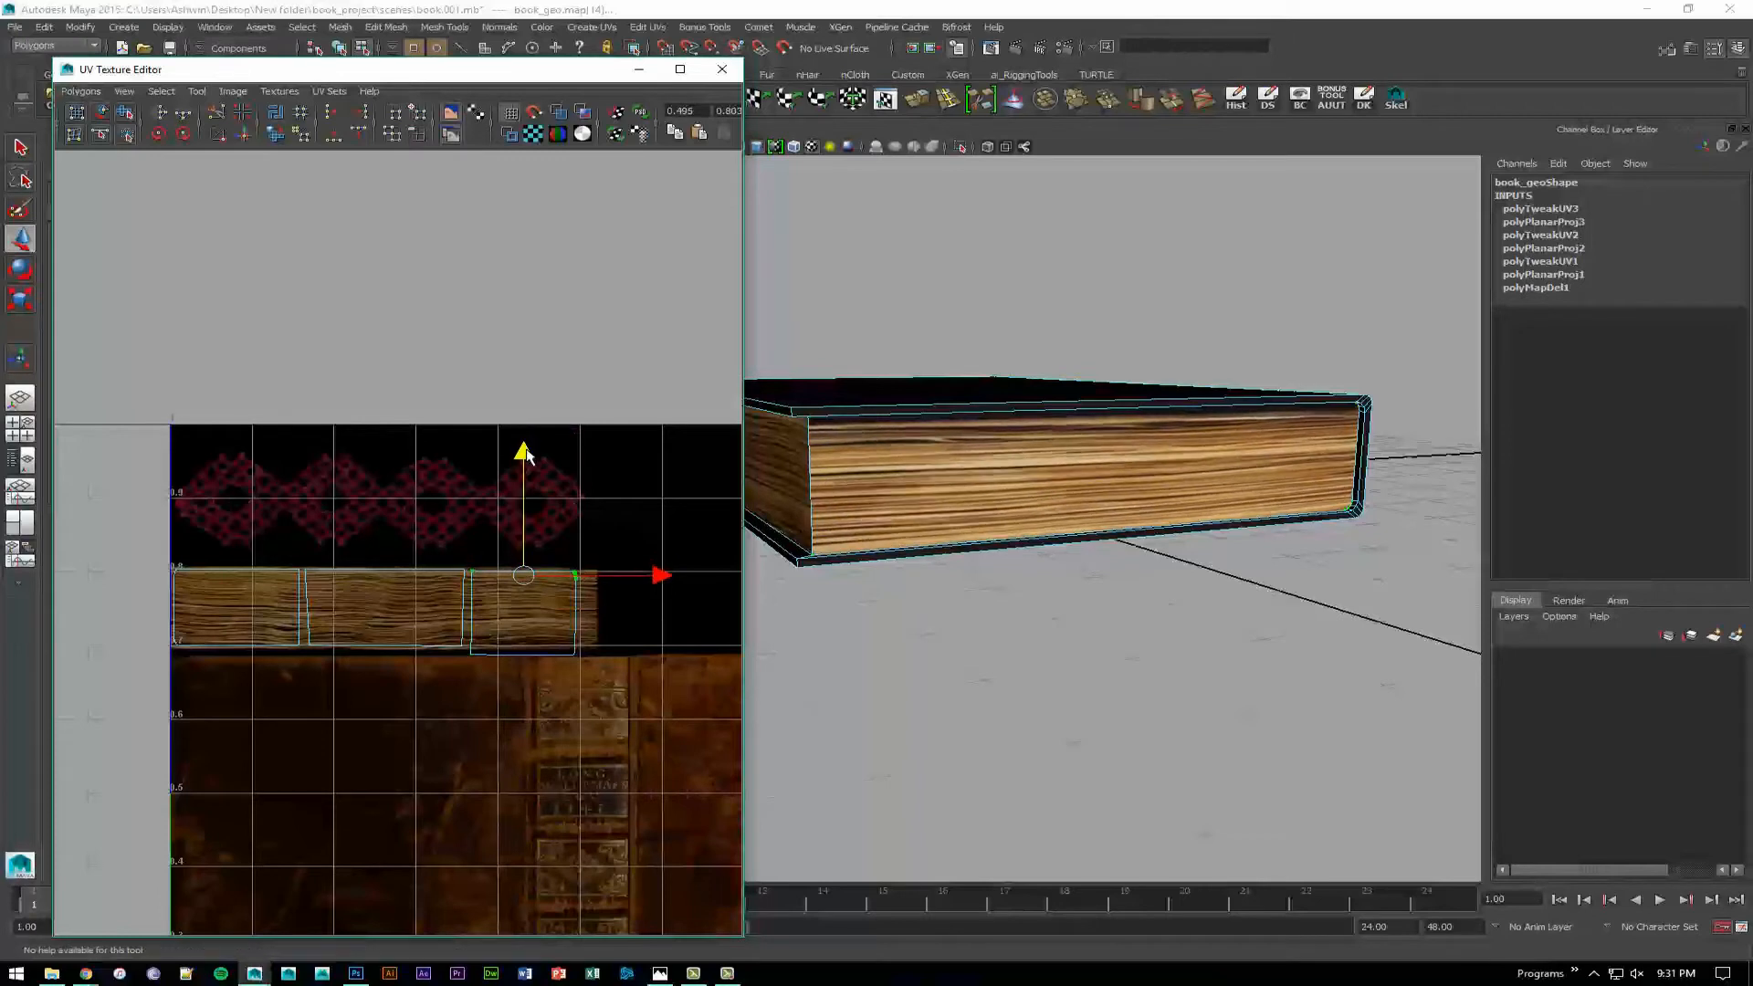
left_click_drag(537, 664, 584, 663)
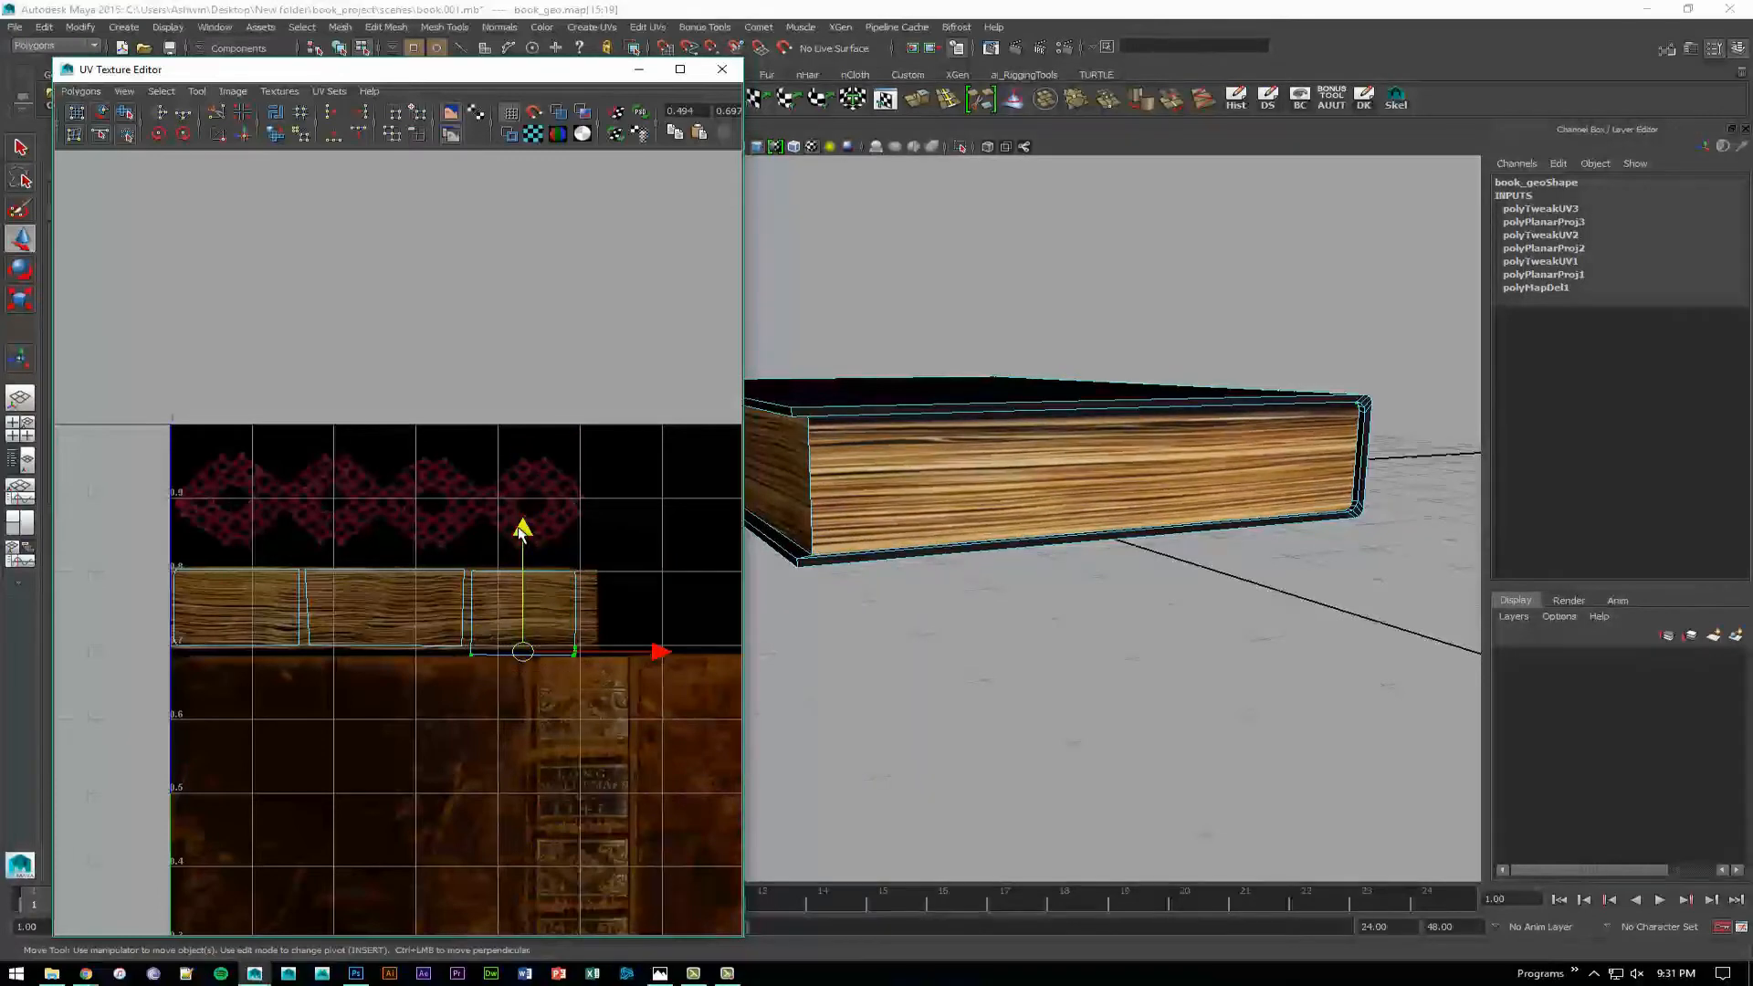
left_click_drag(527, 534, 564, 659)
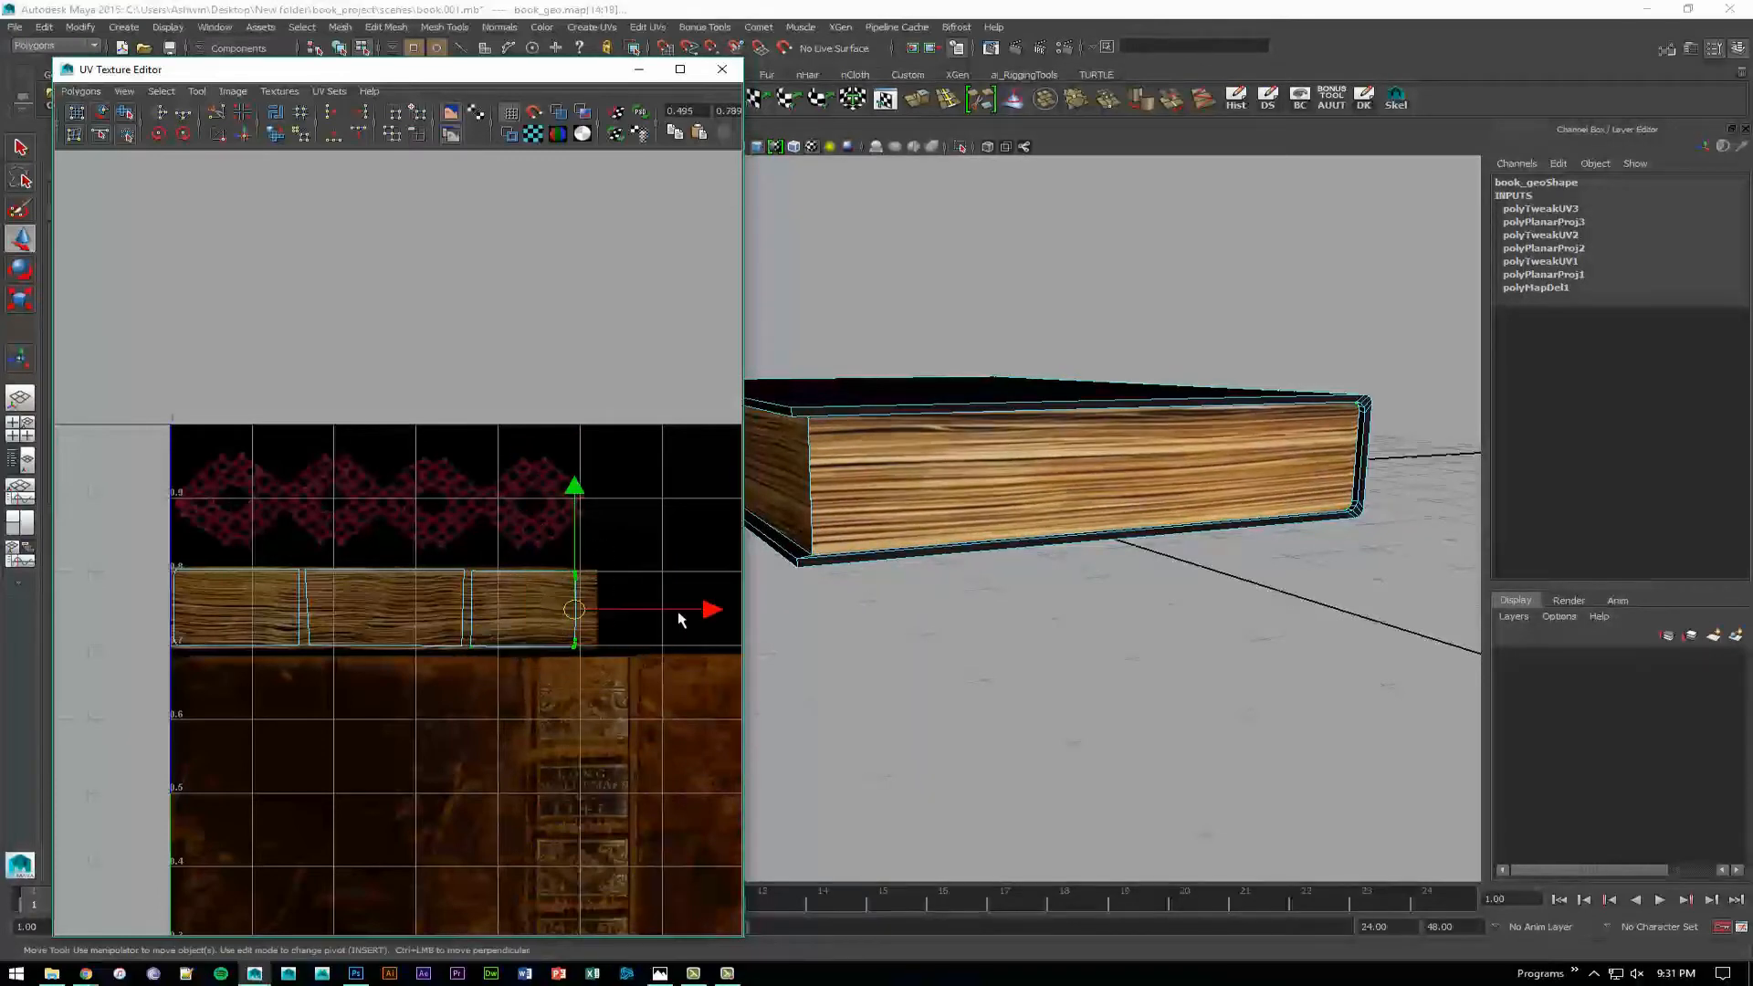
left_click_drag(708, 606, 727, 610)
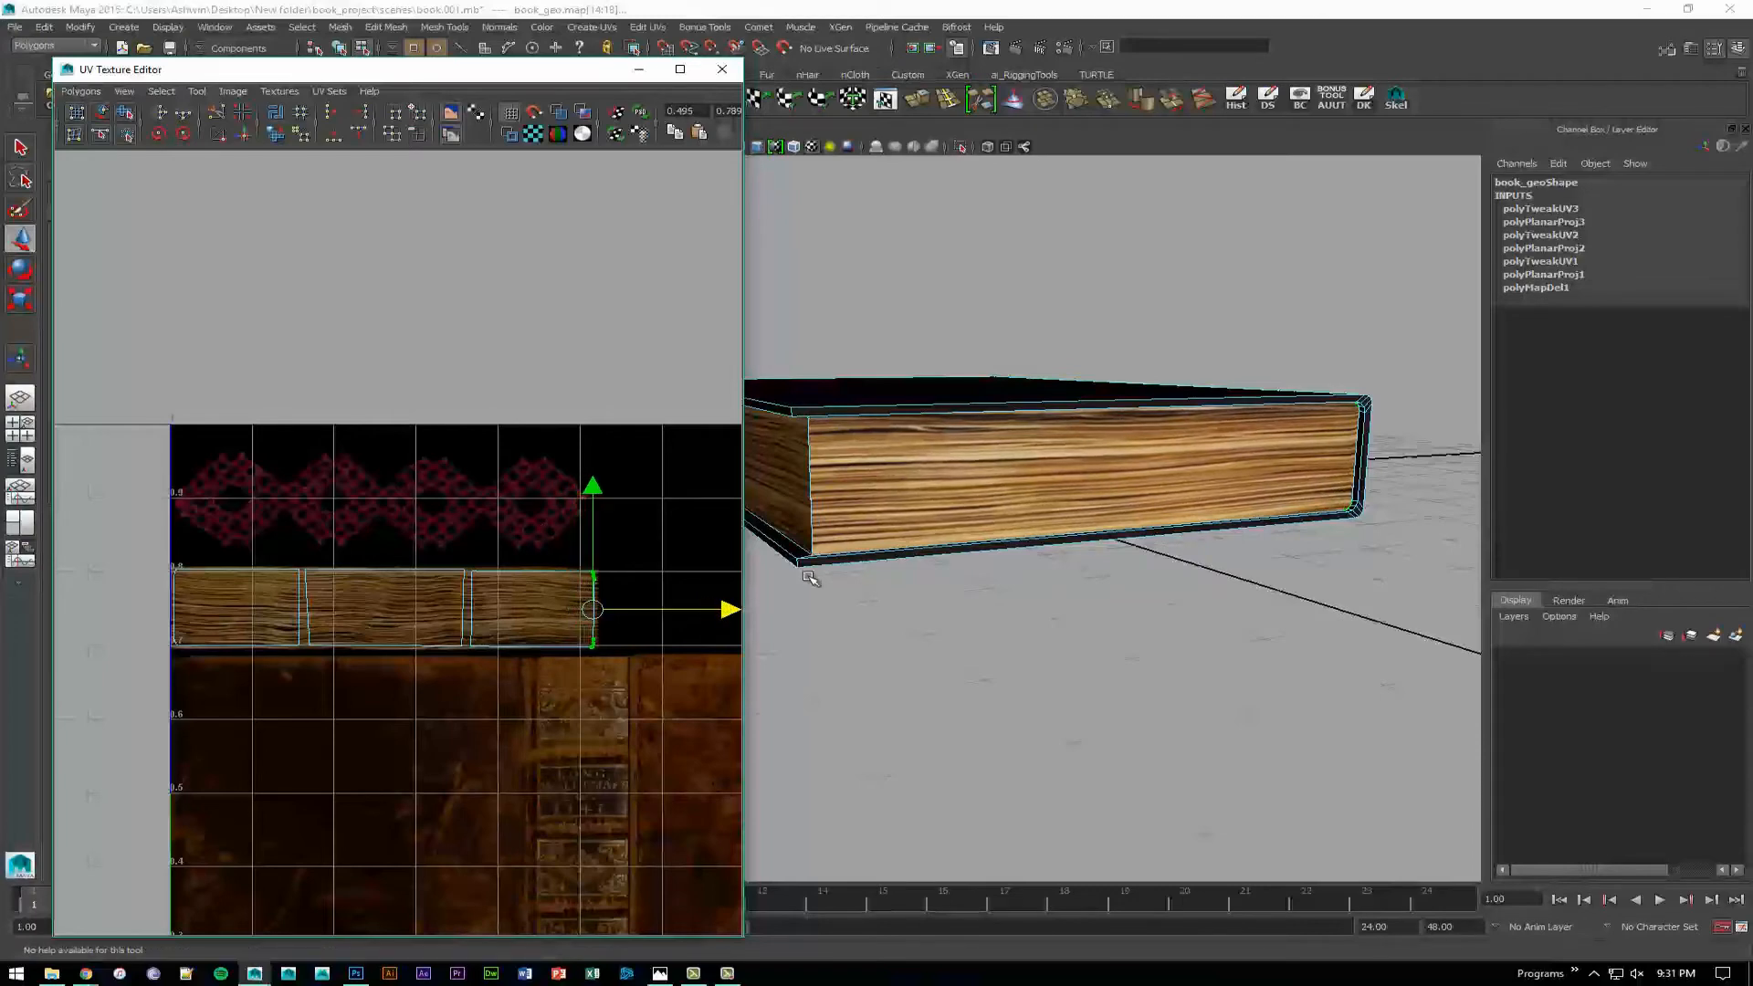
Inspect the page texture's seam at the first corner of the page block in object mode.
left_click_drag(1029, 559, 1068, 544, "alt")
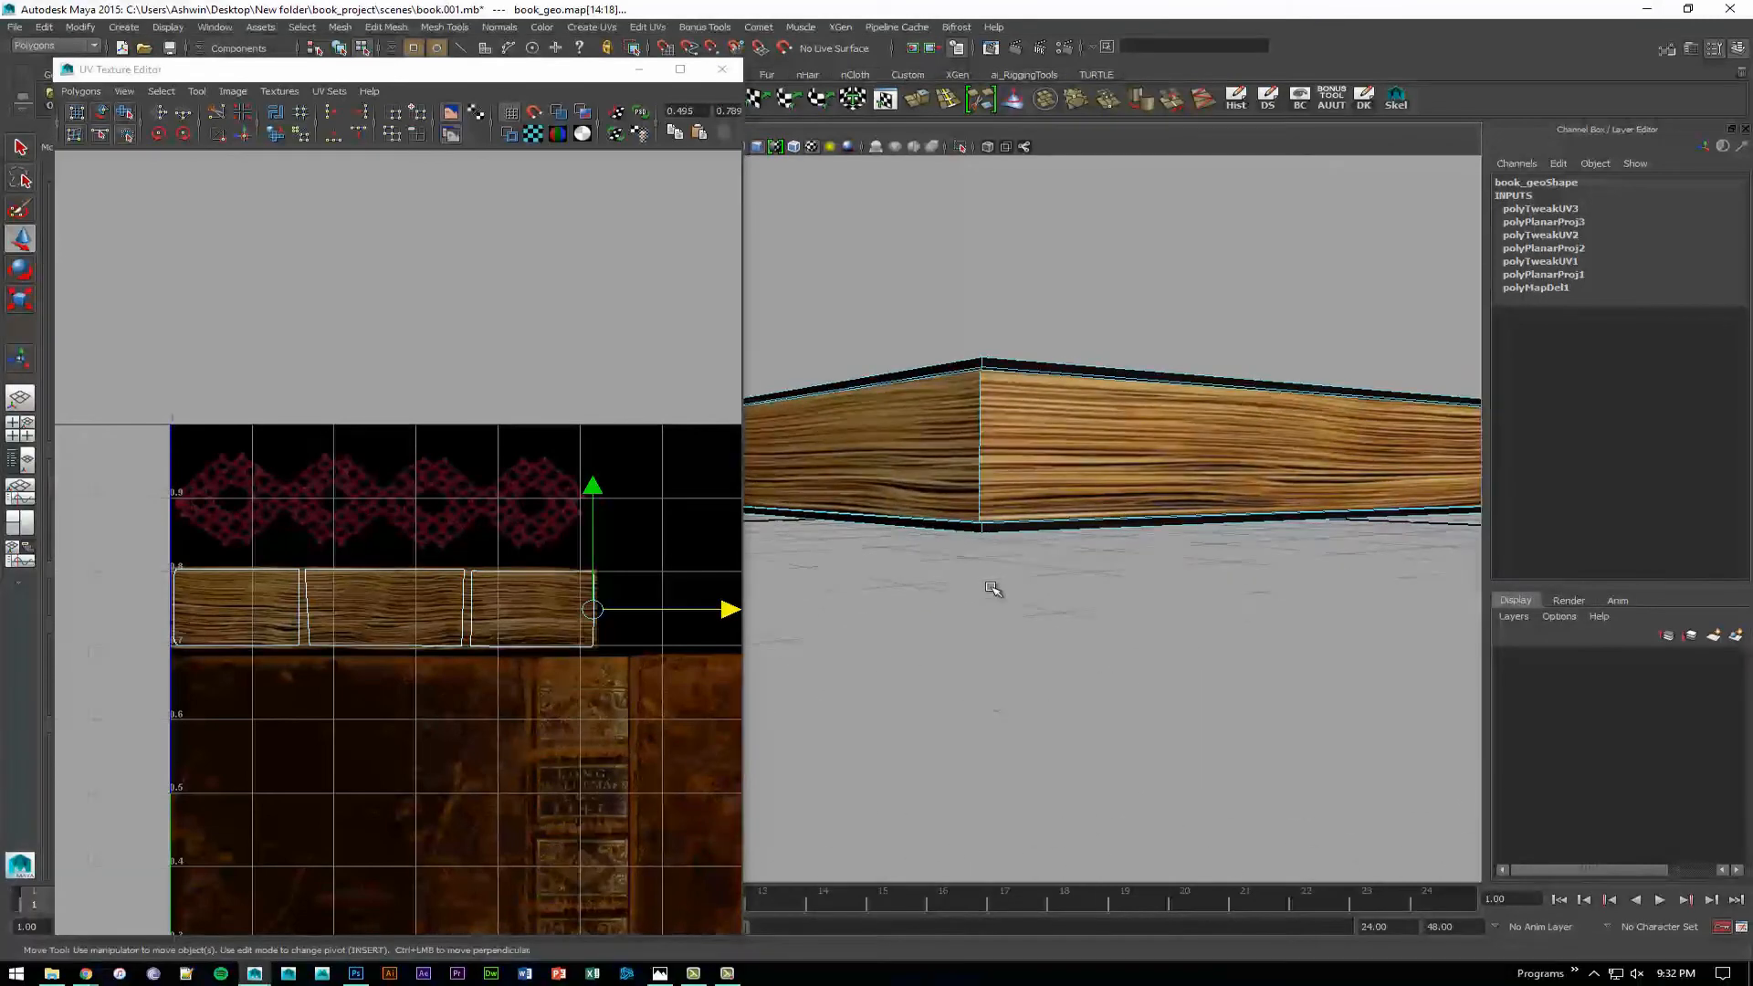
key("F8")
left_click(1044, 638)
right_click_drag(1042, 540, 1177, 548, "alt")
middle_click_drag(1130, 493, 1142, 591, "alt")
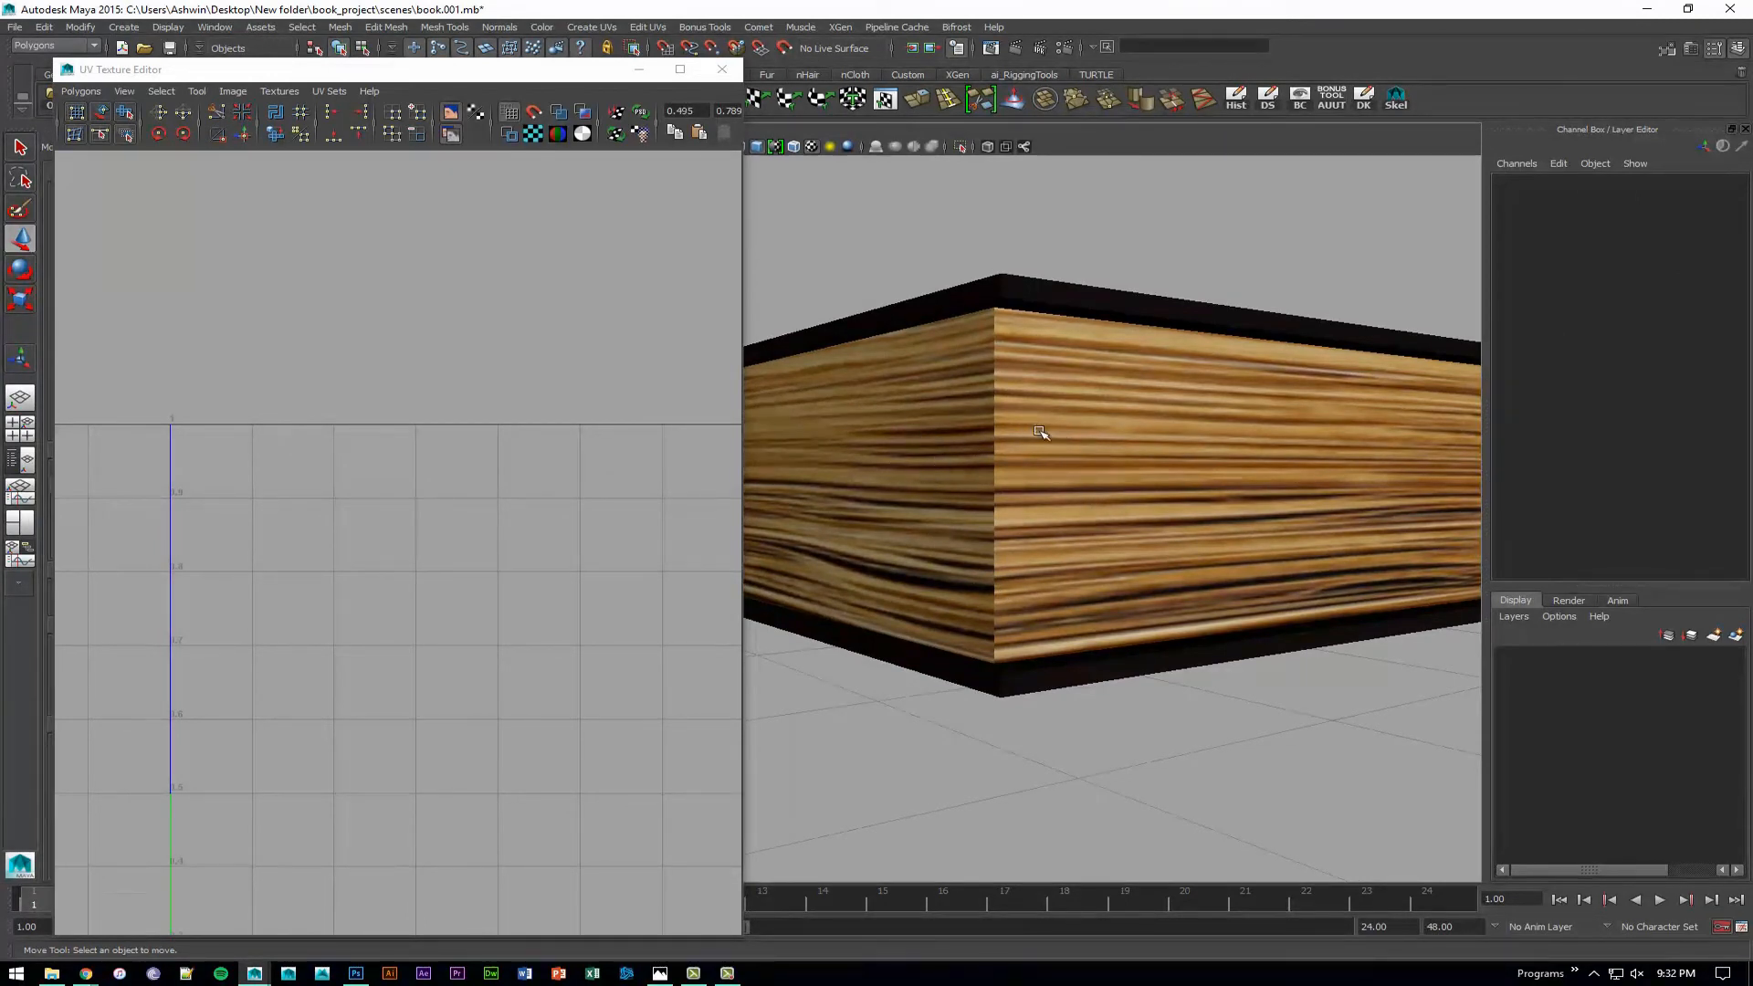
scroll(1132, 493, "down", 6)
left_click(1068, 501)
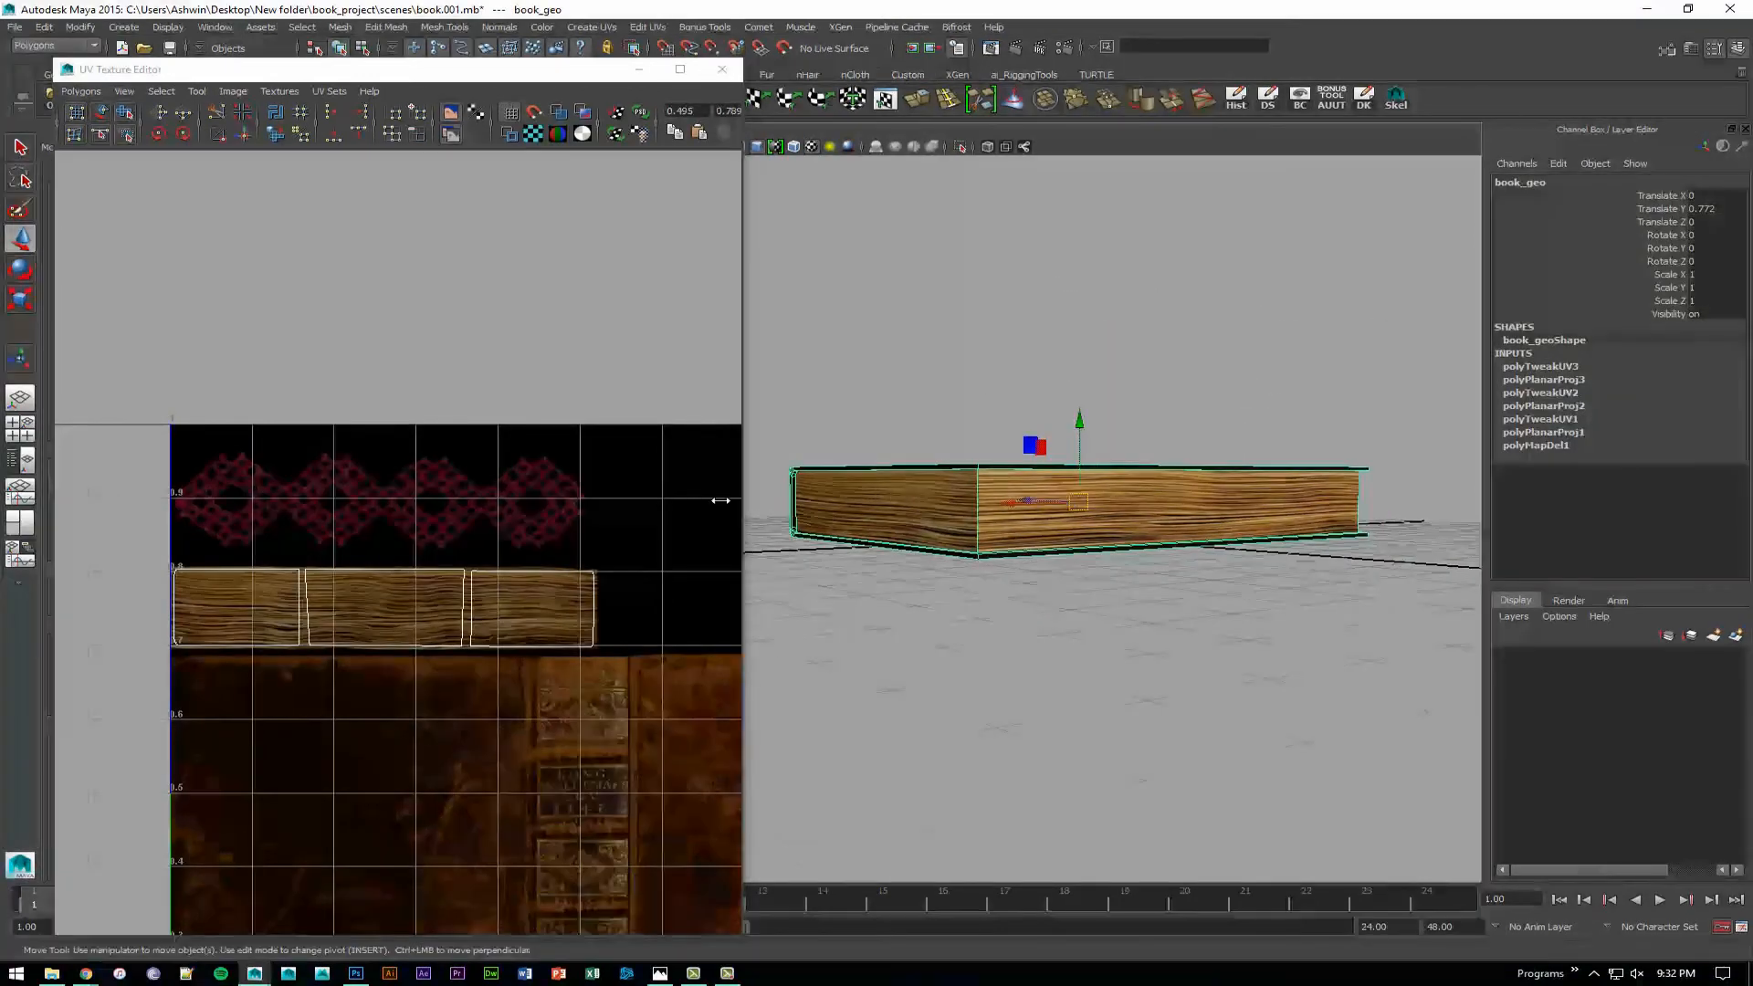
Select the page block's first vertical corner edge and move and sew its UVs.
scroll(407, 598, "up", 1)
scroll(415, 548, "up", 1)
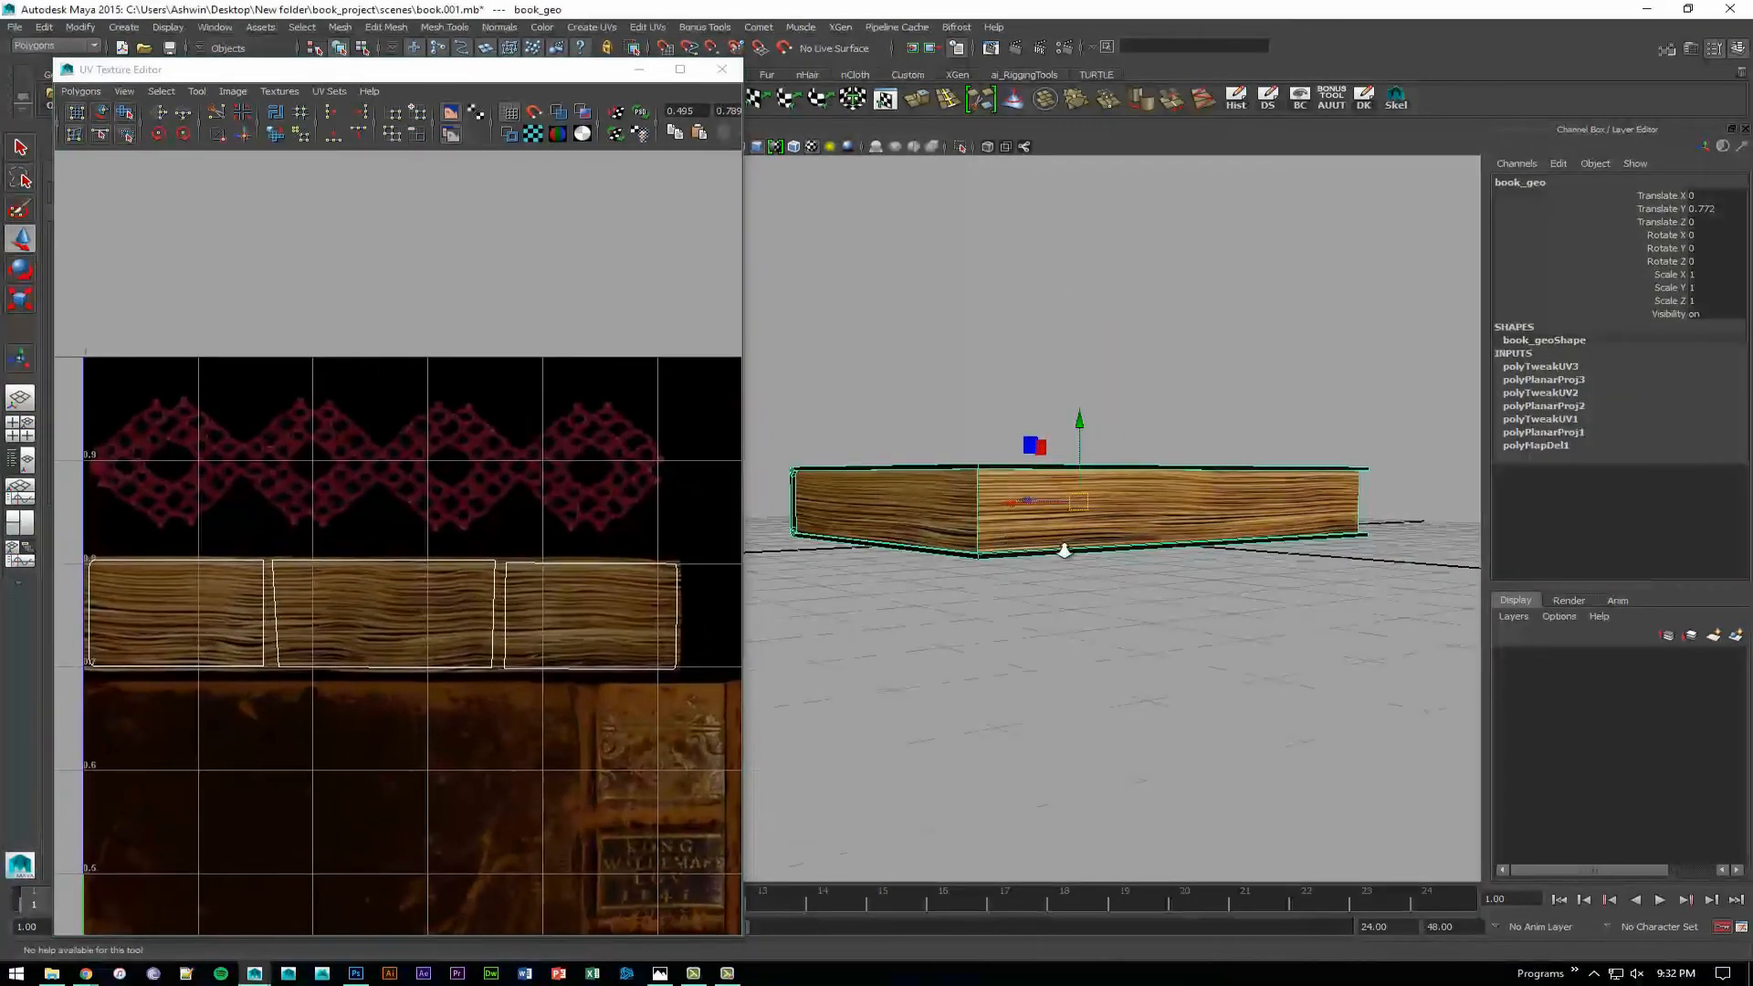
scroll(1115, 545, "up", 4)
middle_click_drag(1114, 546, 1129, 550, "alt")
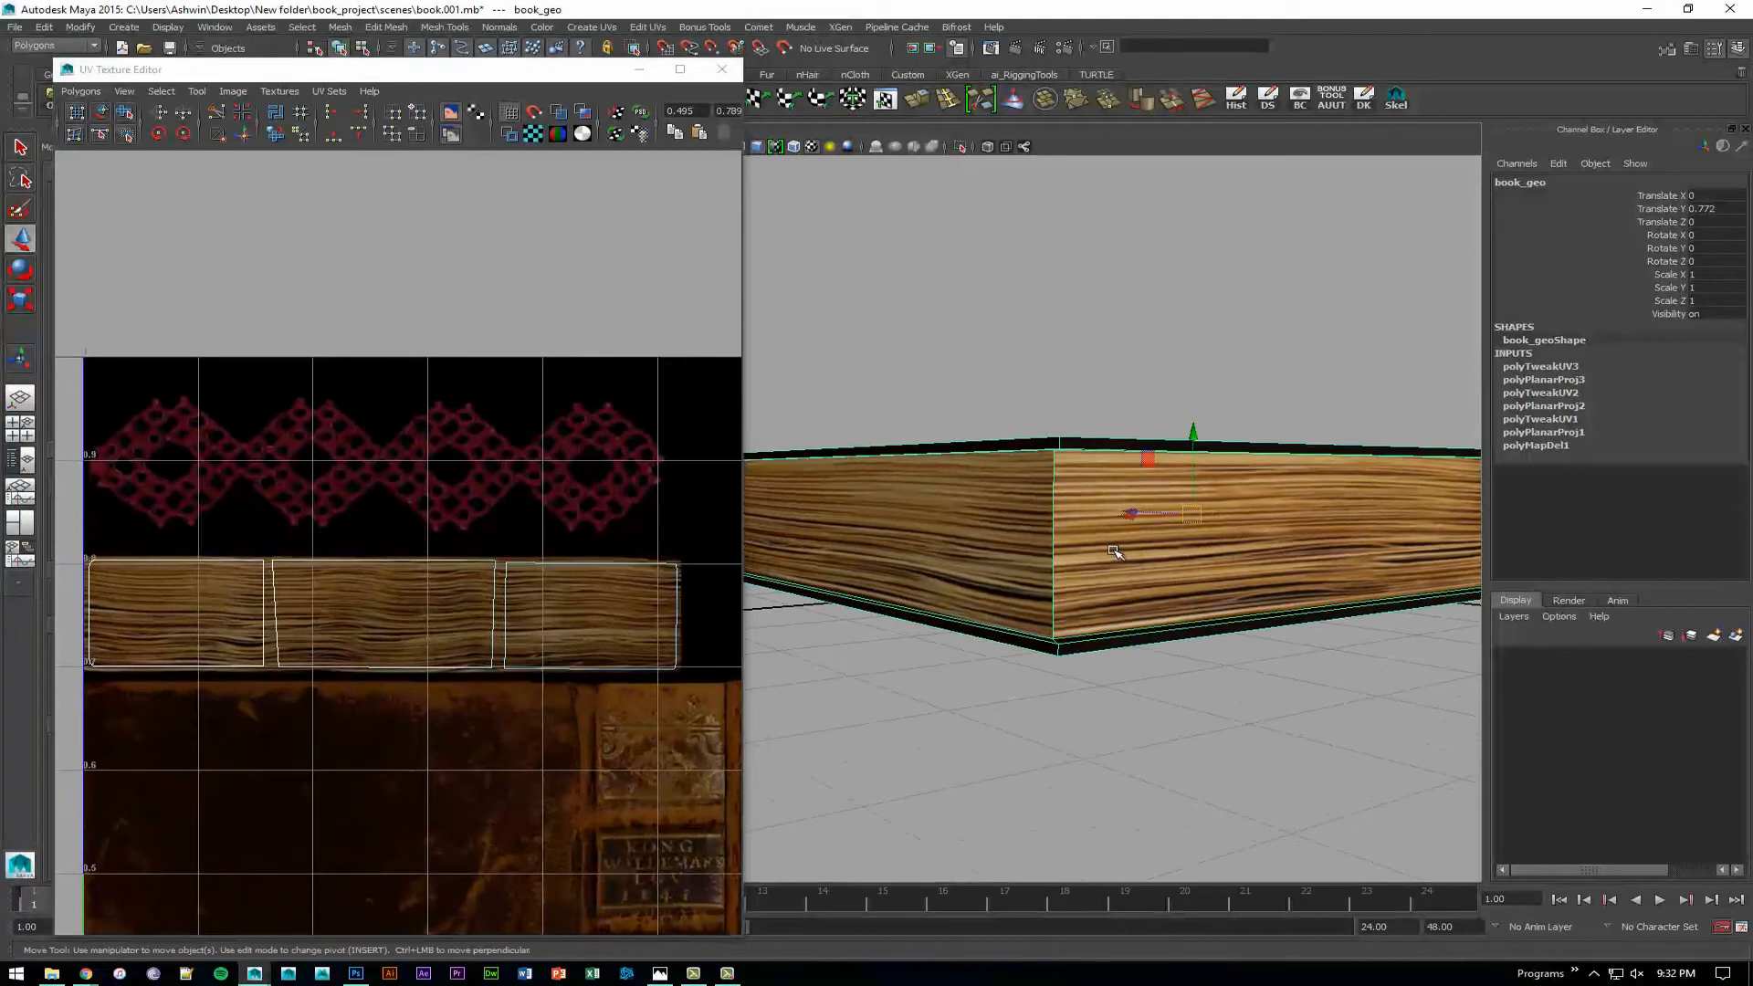
key("F10")
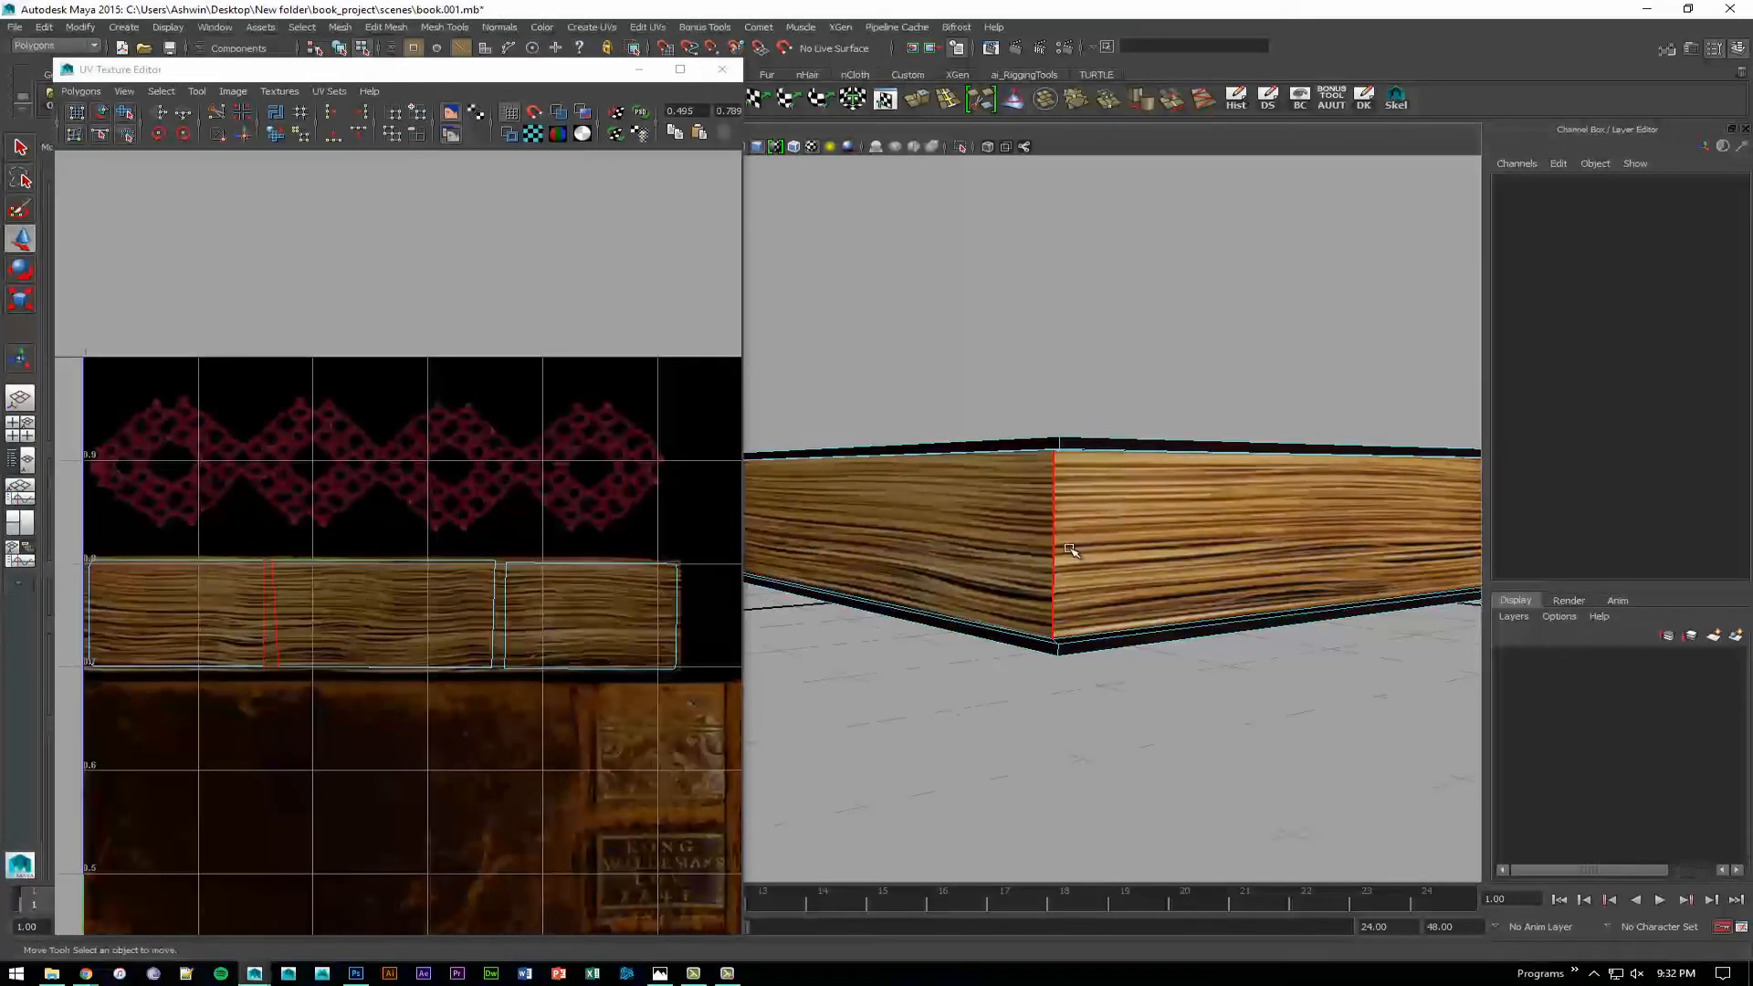
left_click(1069, 549)
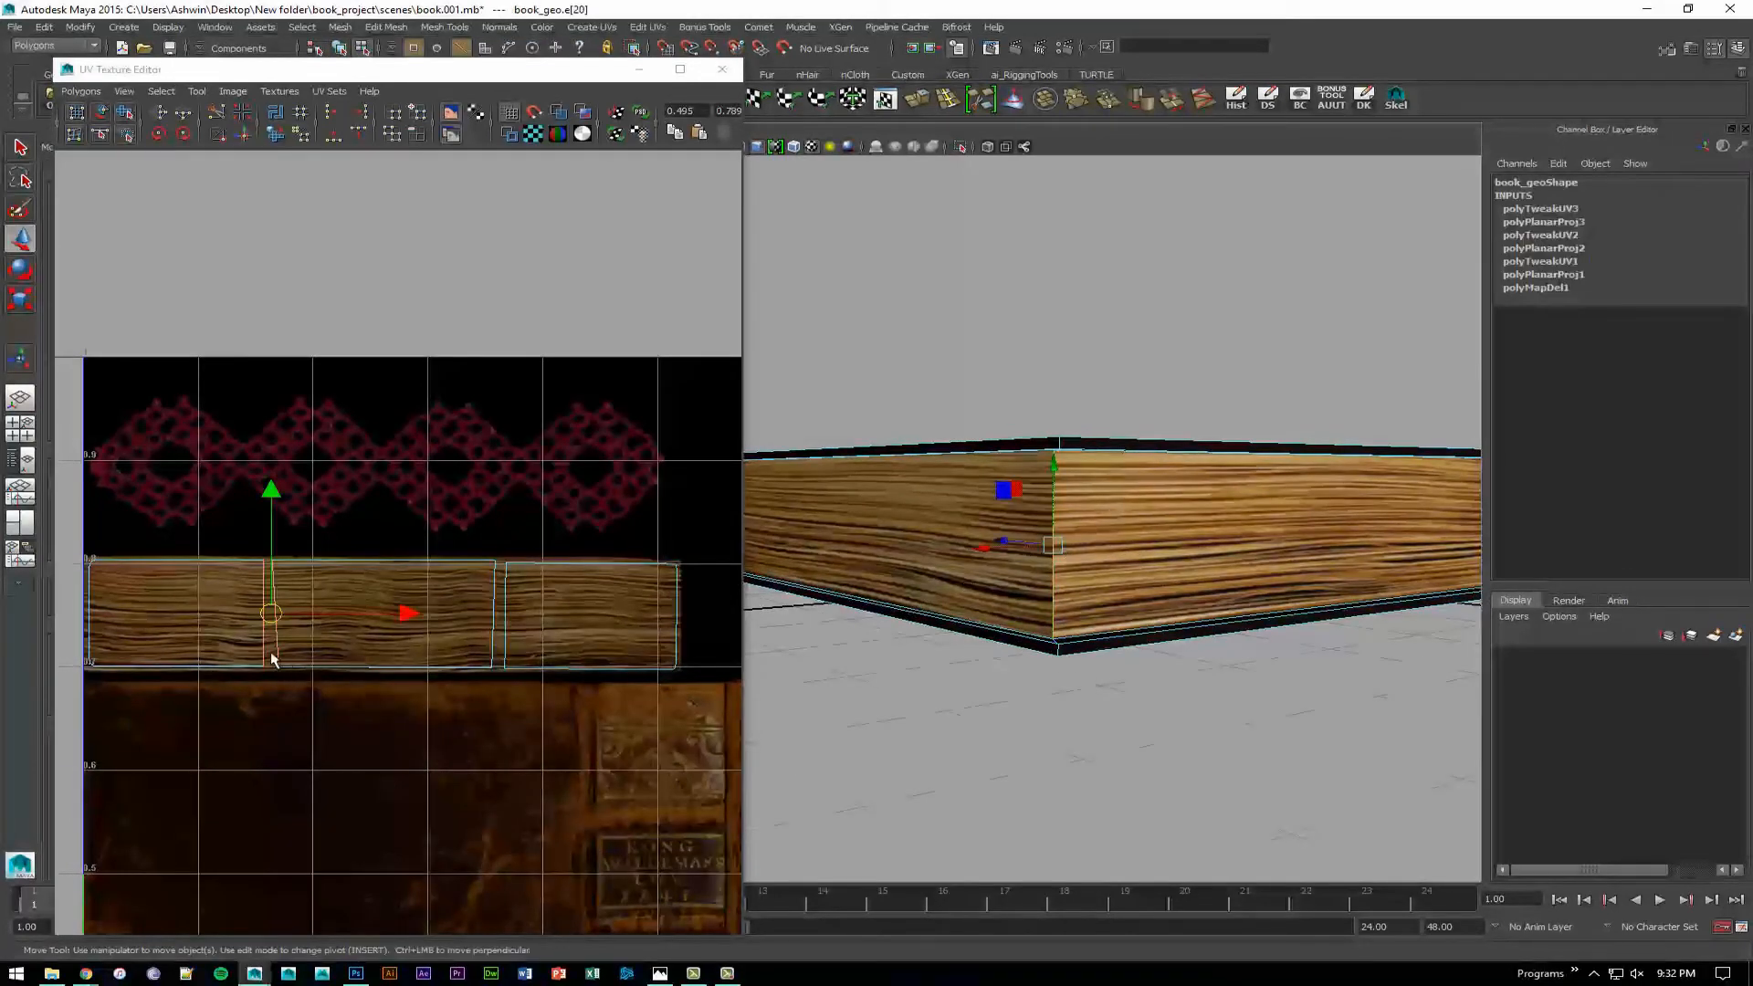
scroll(282, 673, "up", 4)
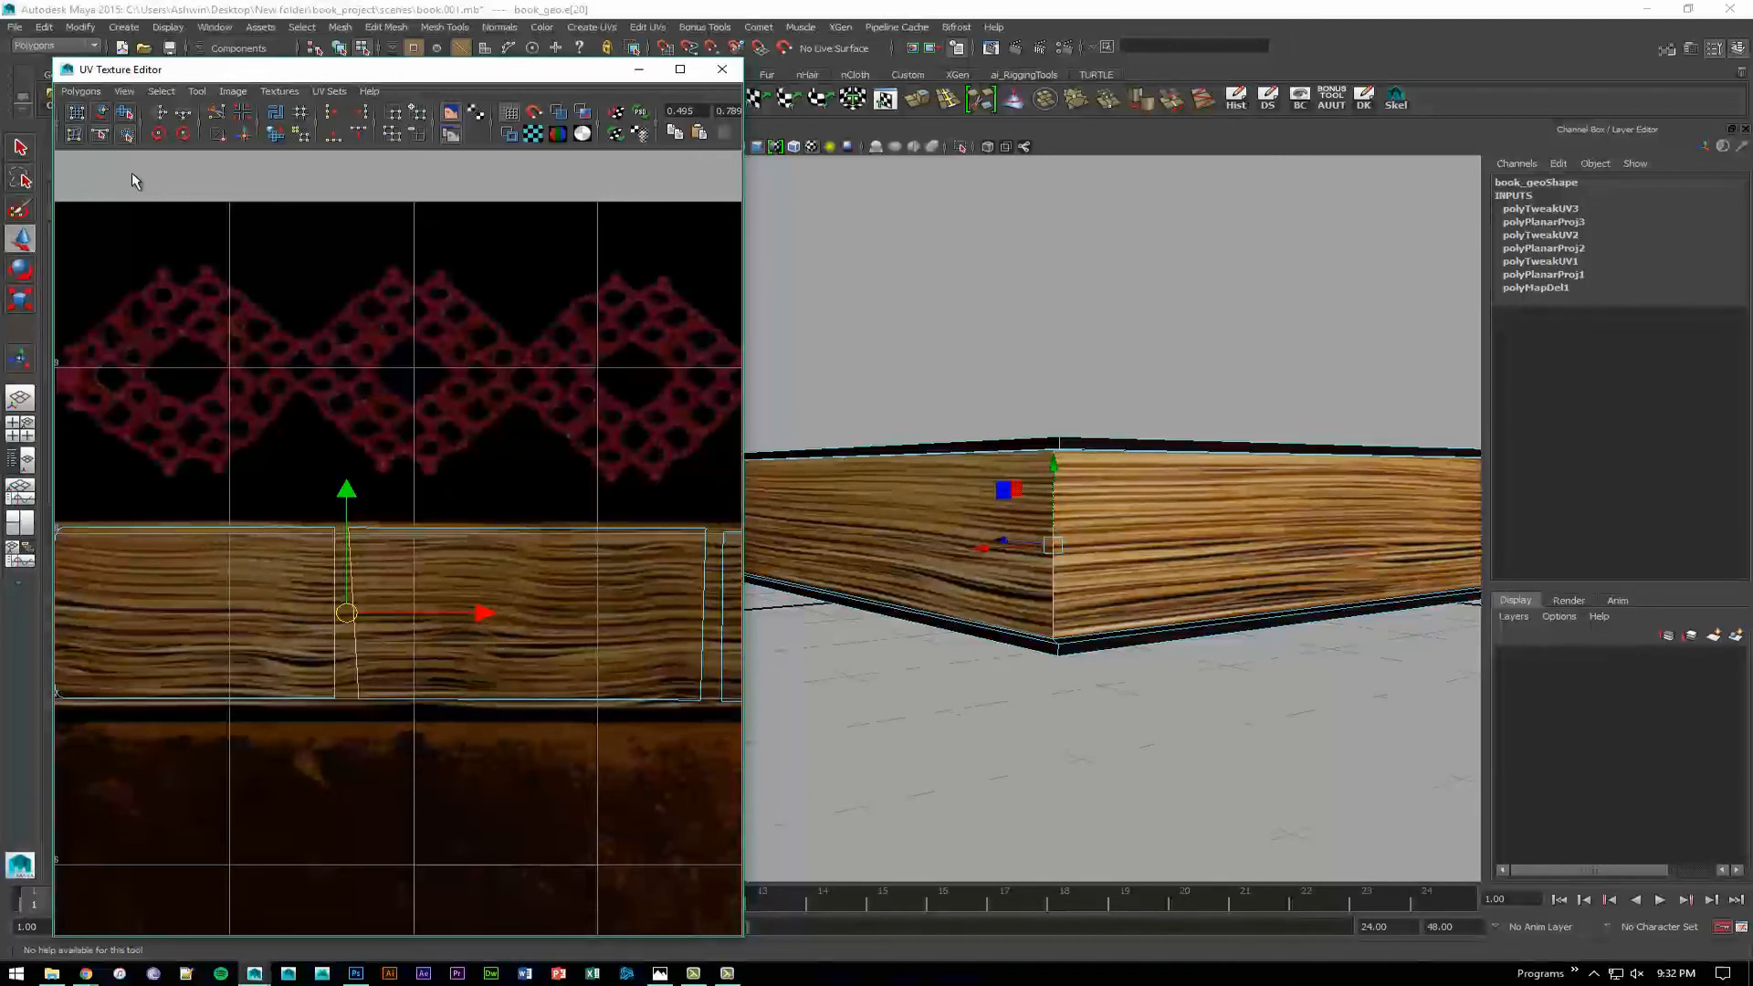
left_click(245, 135)
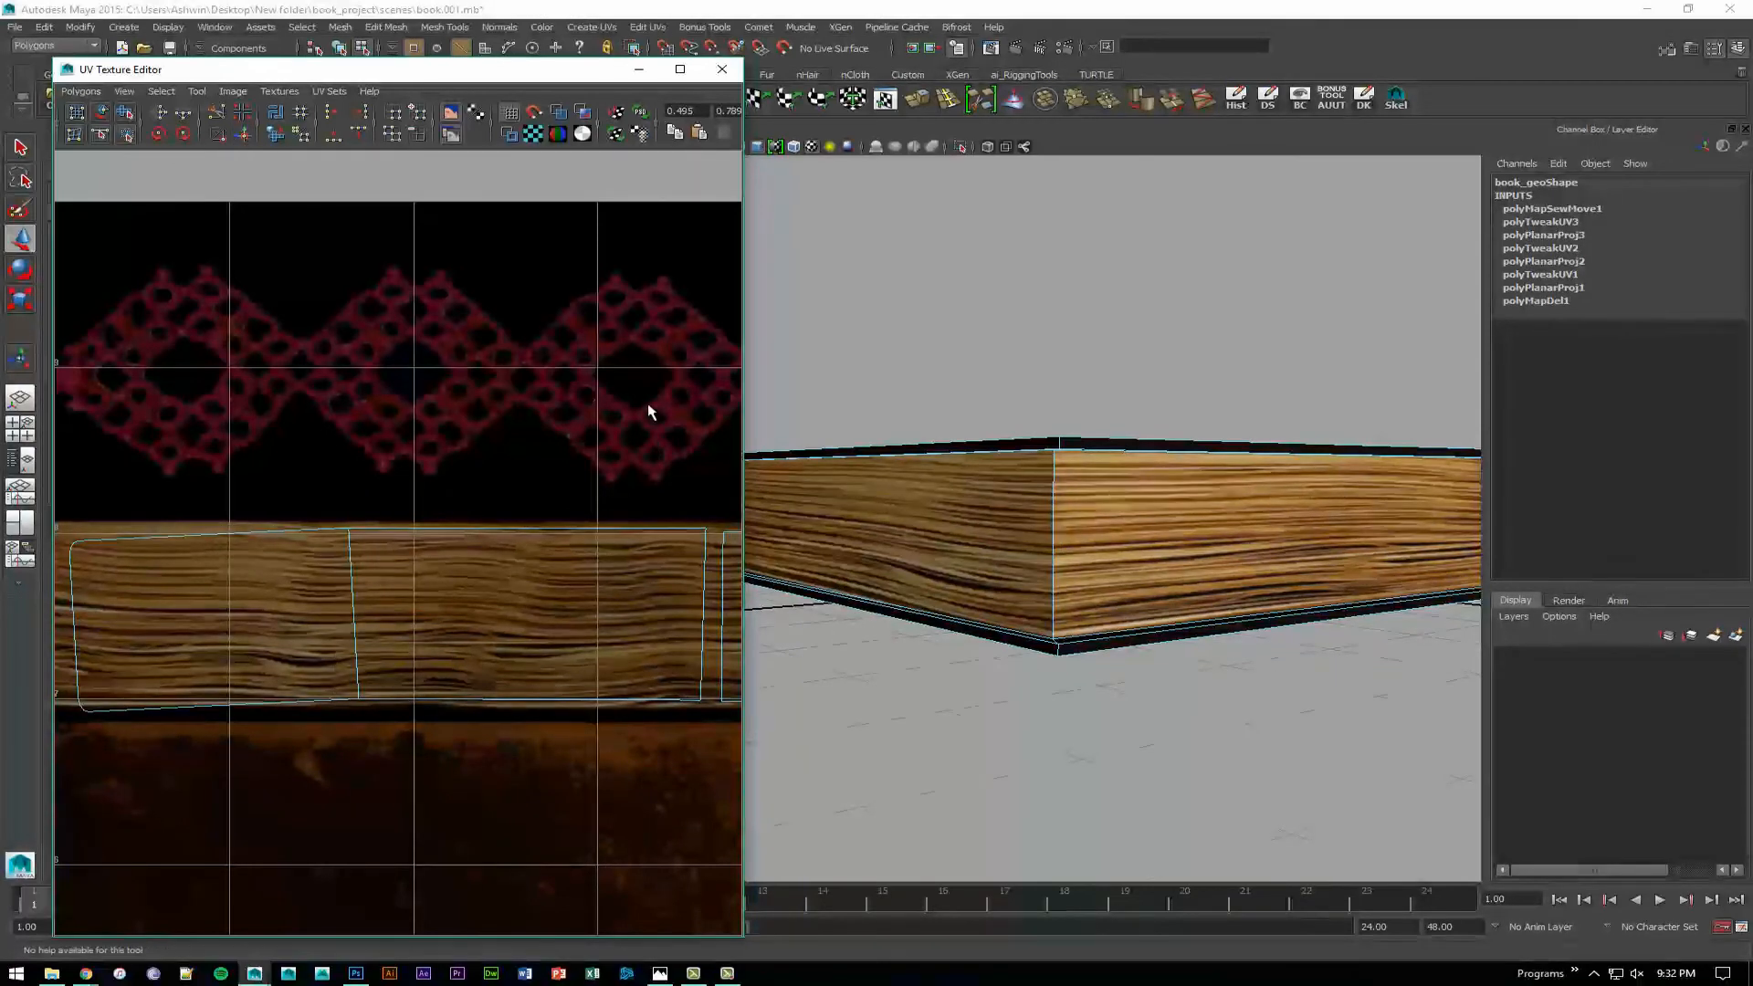
Inspect the sewn corner of the page block up close in object mode.
left_click_drag(1070, 524, 1109, 528, "alt")
left_click(1180, 650)
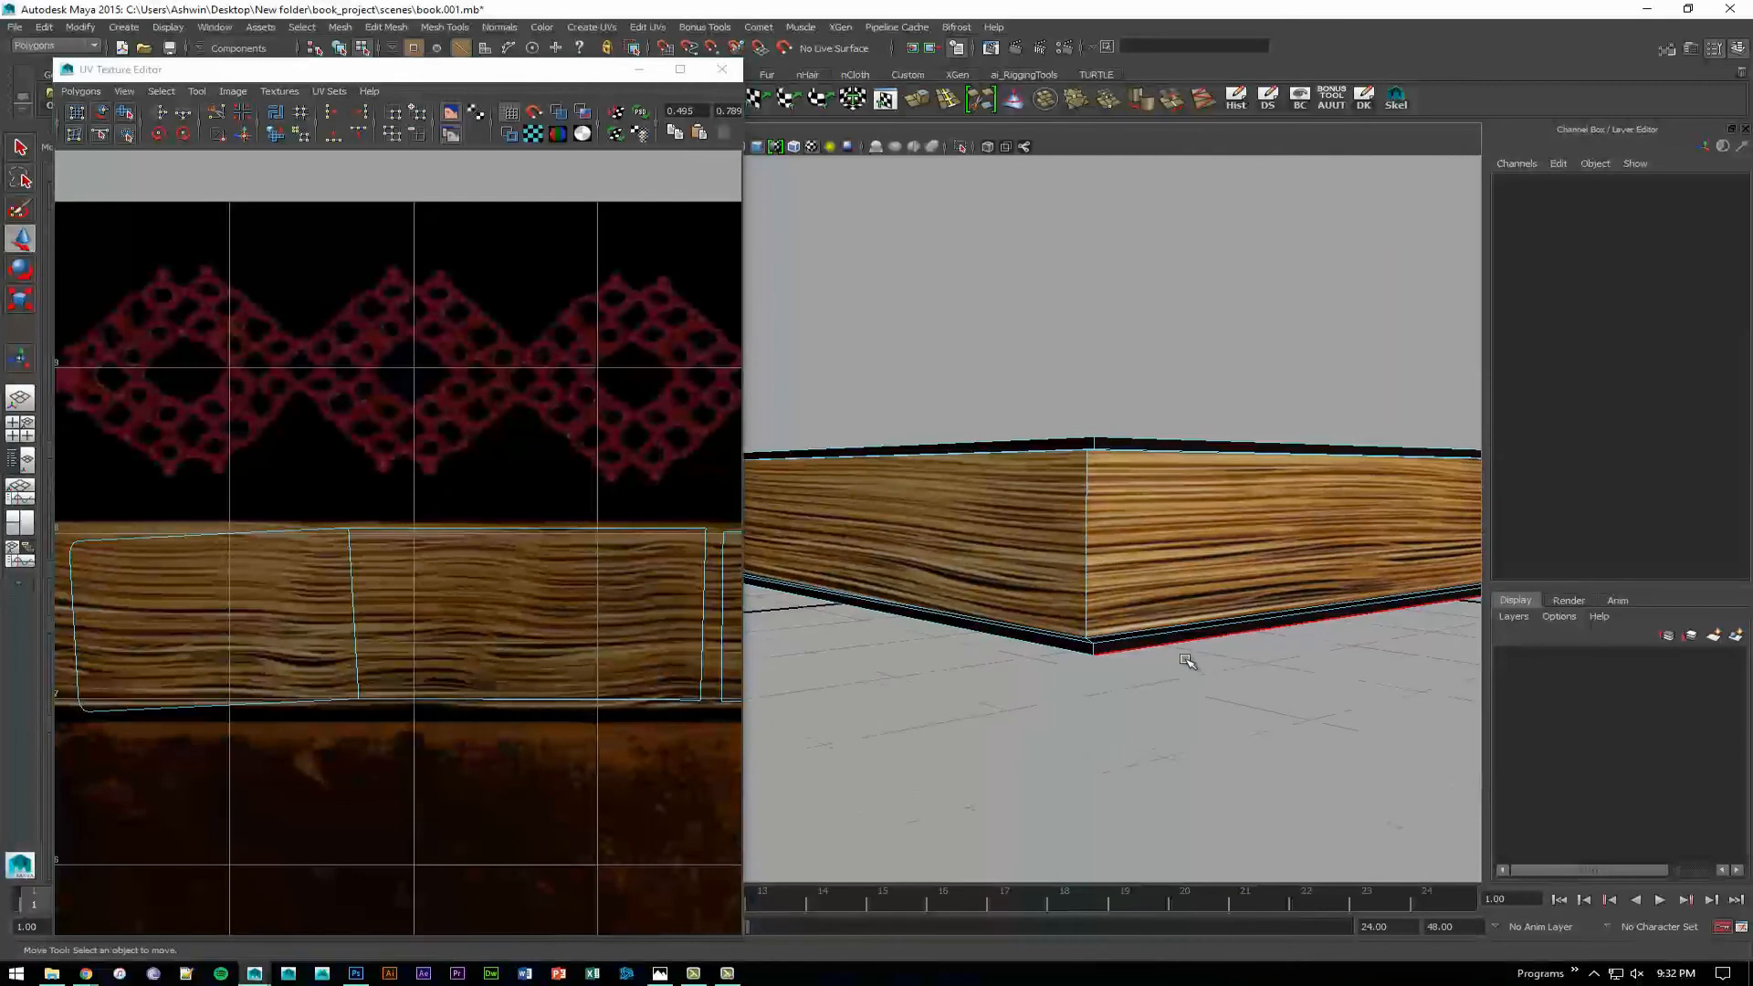
key("F8")
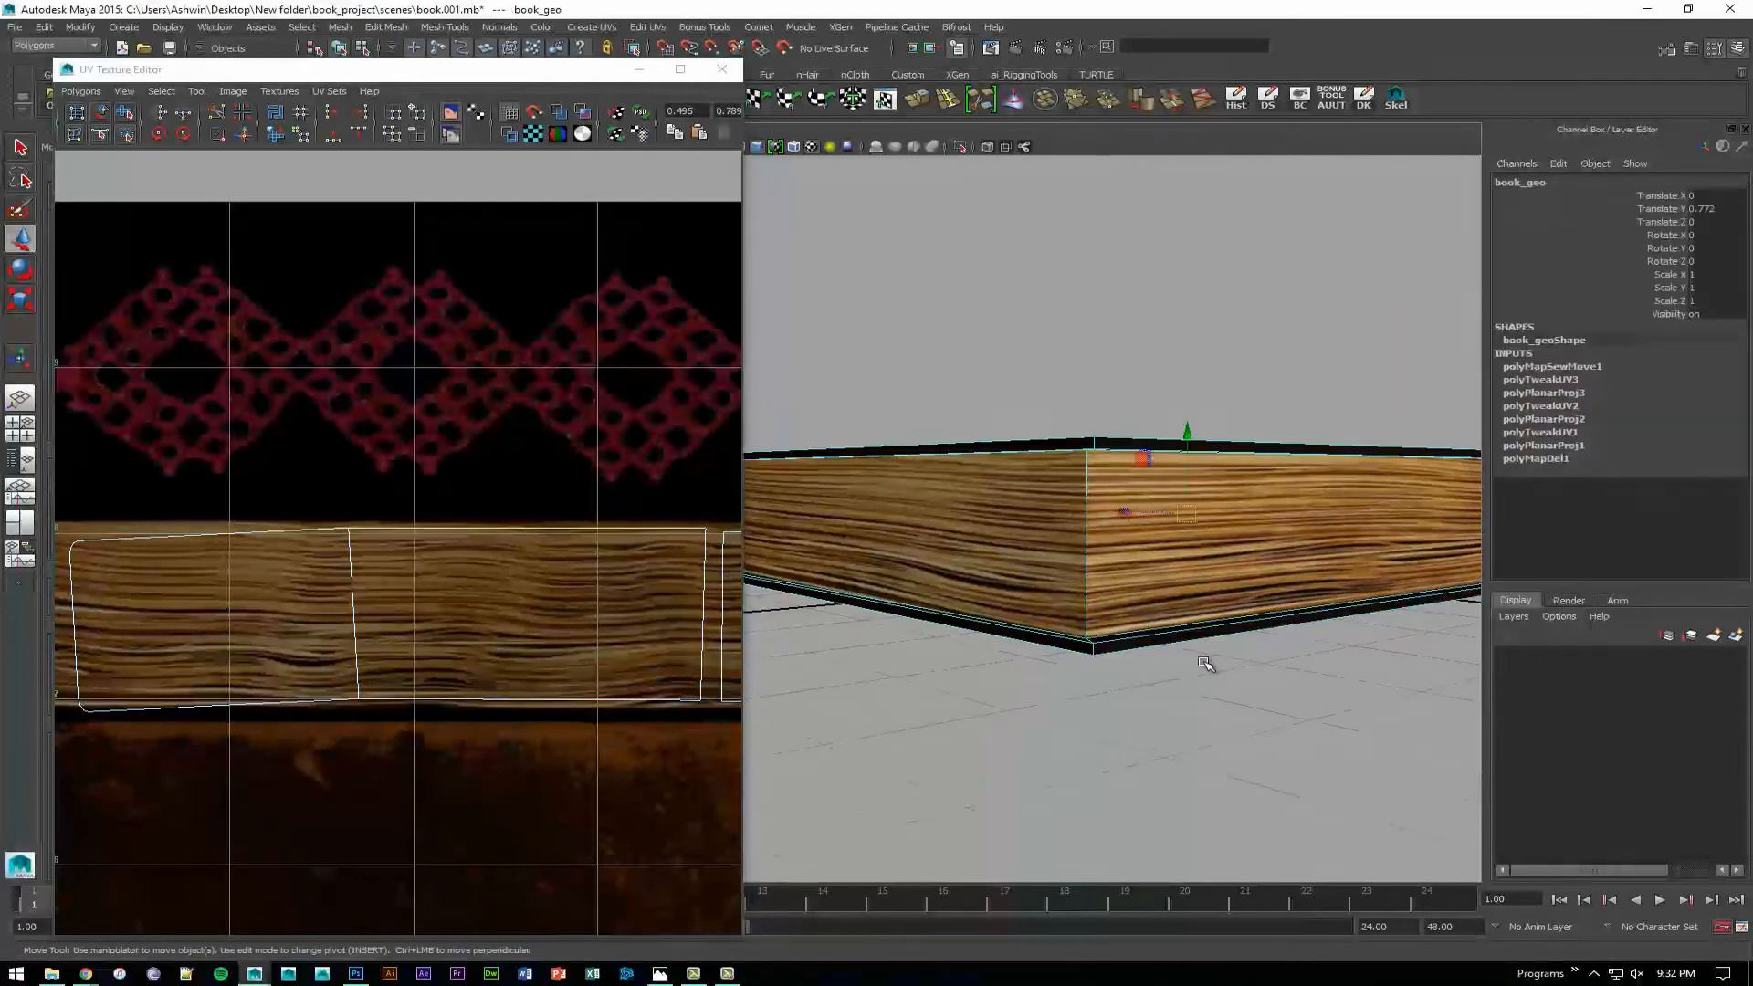
left_click(1205, 664)
right_click_drag(1112, 609, 1236, 618, "alt")
left_click_drag(1236, 618, 1097, 575, "alt")
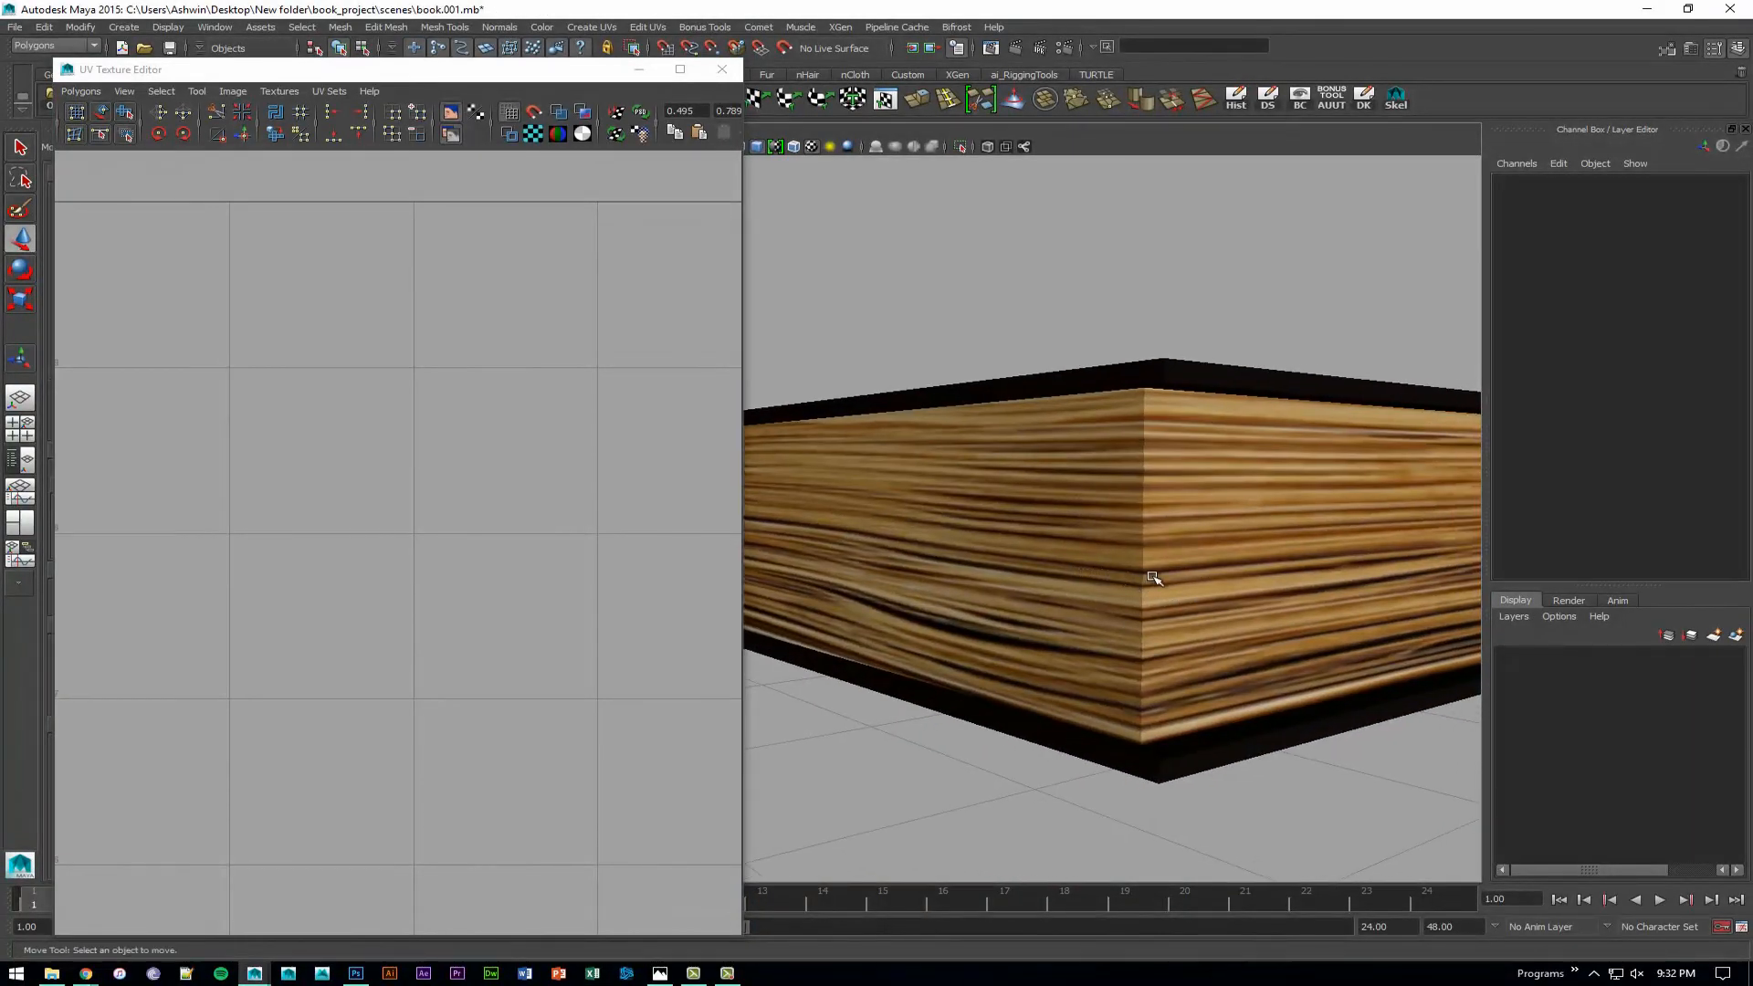
left_click(1153, 516)
Select the vertical corner edge between the long side face and the last mapped face, and move and sew its UVs.
right_click_drag(589, 516, 512, 513, "alt")
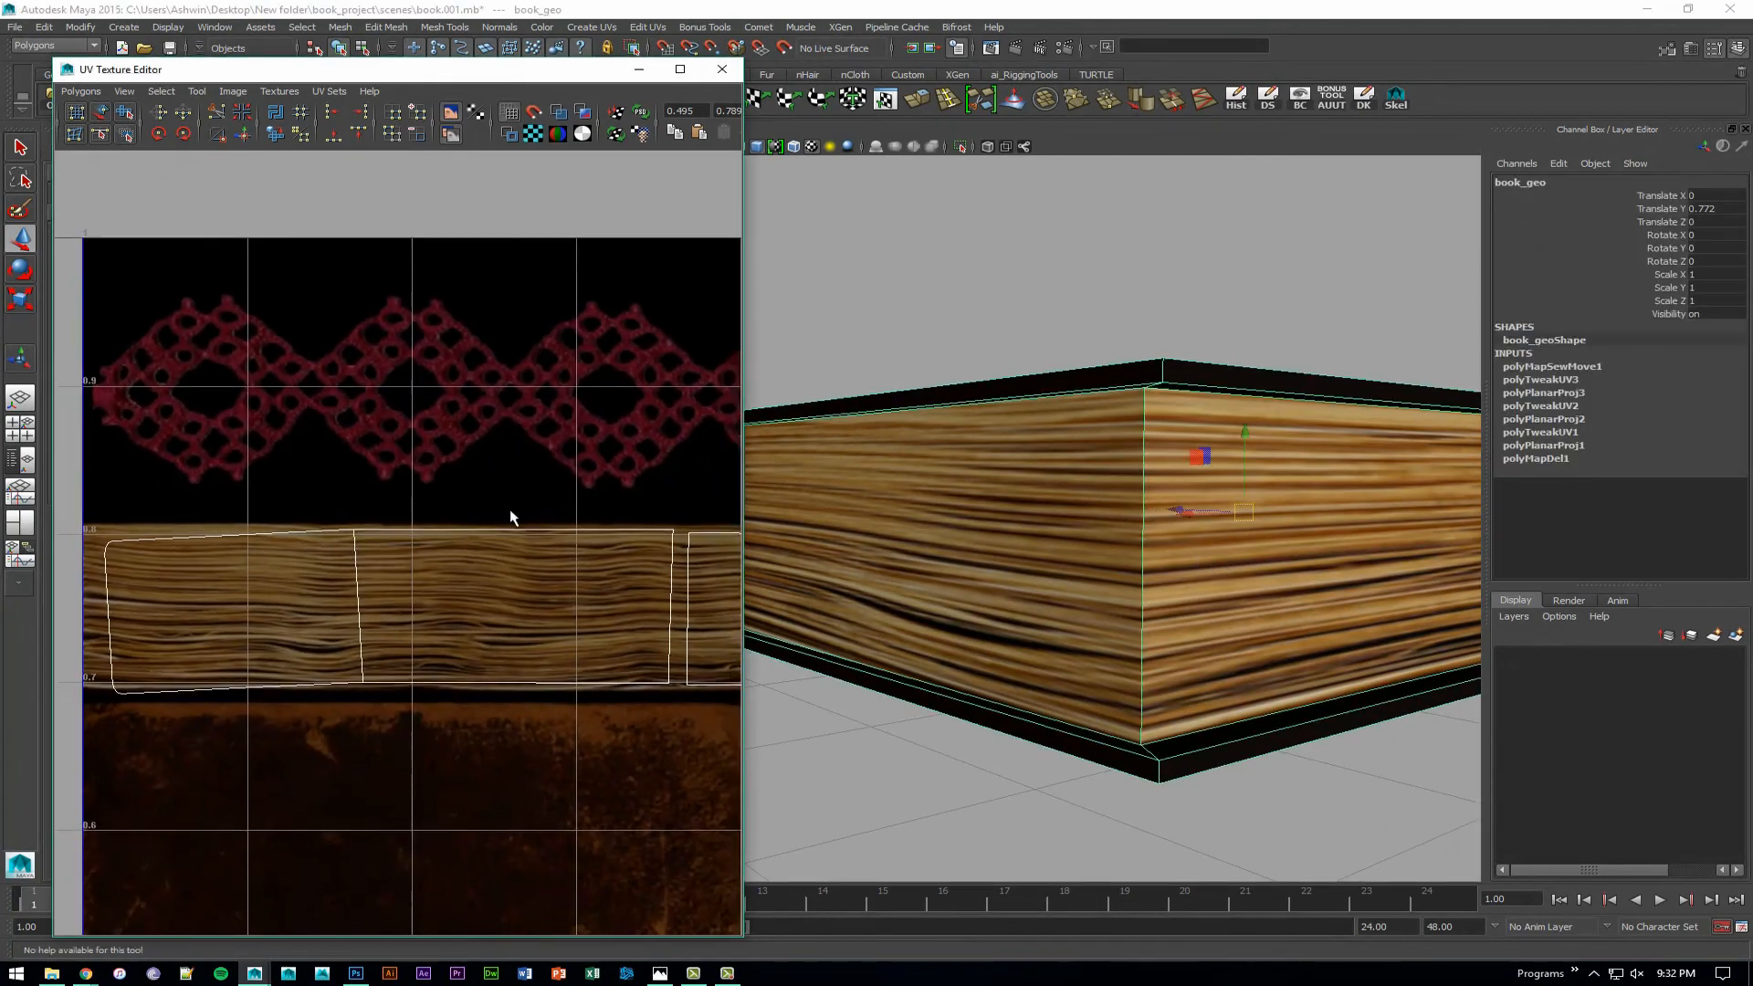
middle_click_drag(512, 513, 324, 511, "alt")
right_click_drag(1078, 609, 993, 608, "alt")
left_click_drag(1218, 599, 949, 600, "alt")
right_click_drag(950, 601, 1075, 618, "alt")
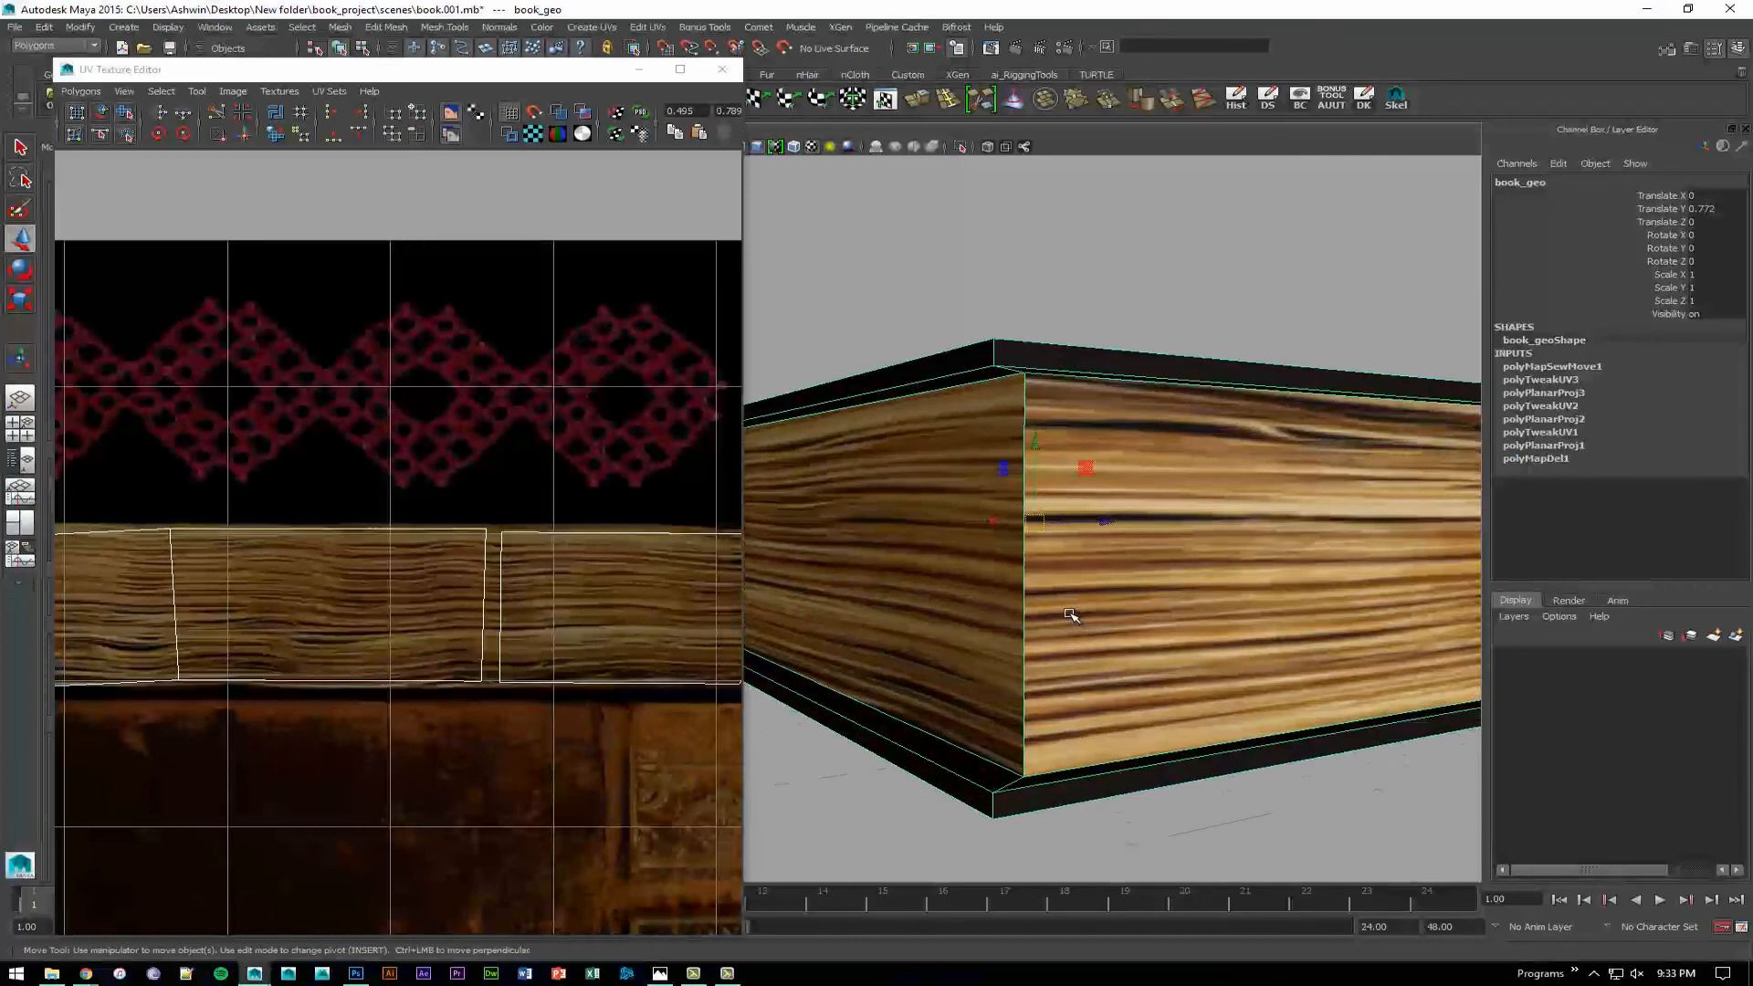
key("F10")
left_click(1026, 606)
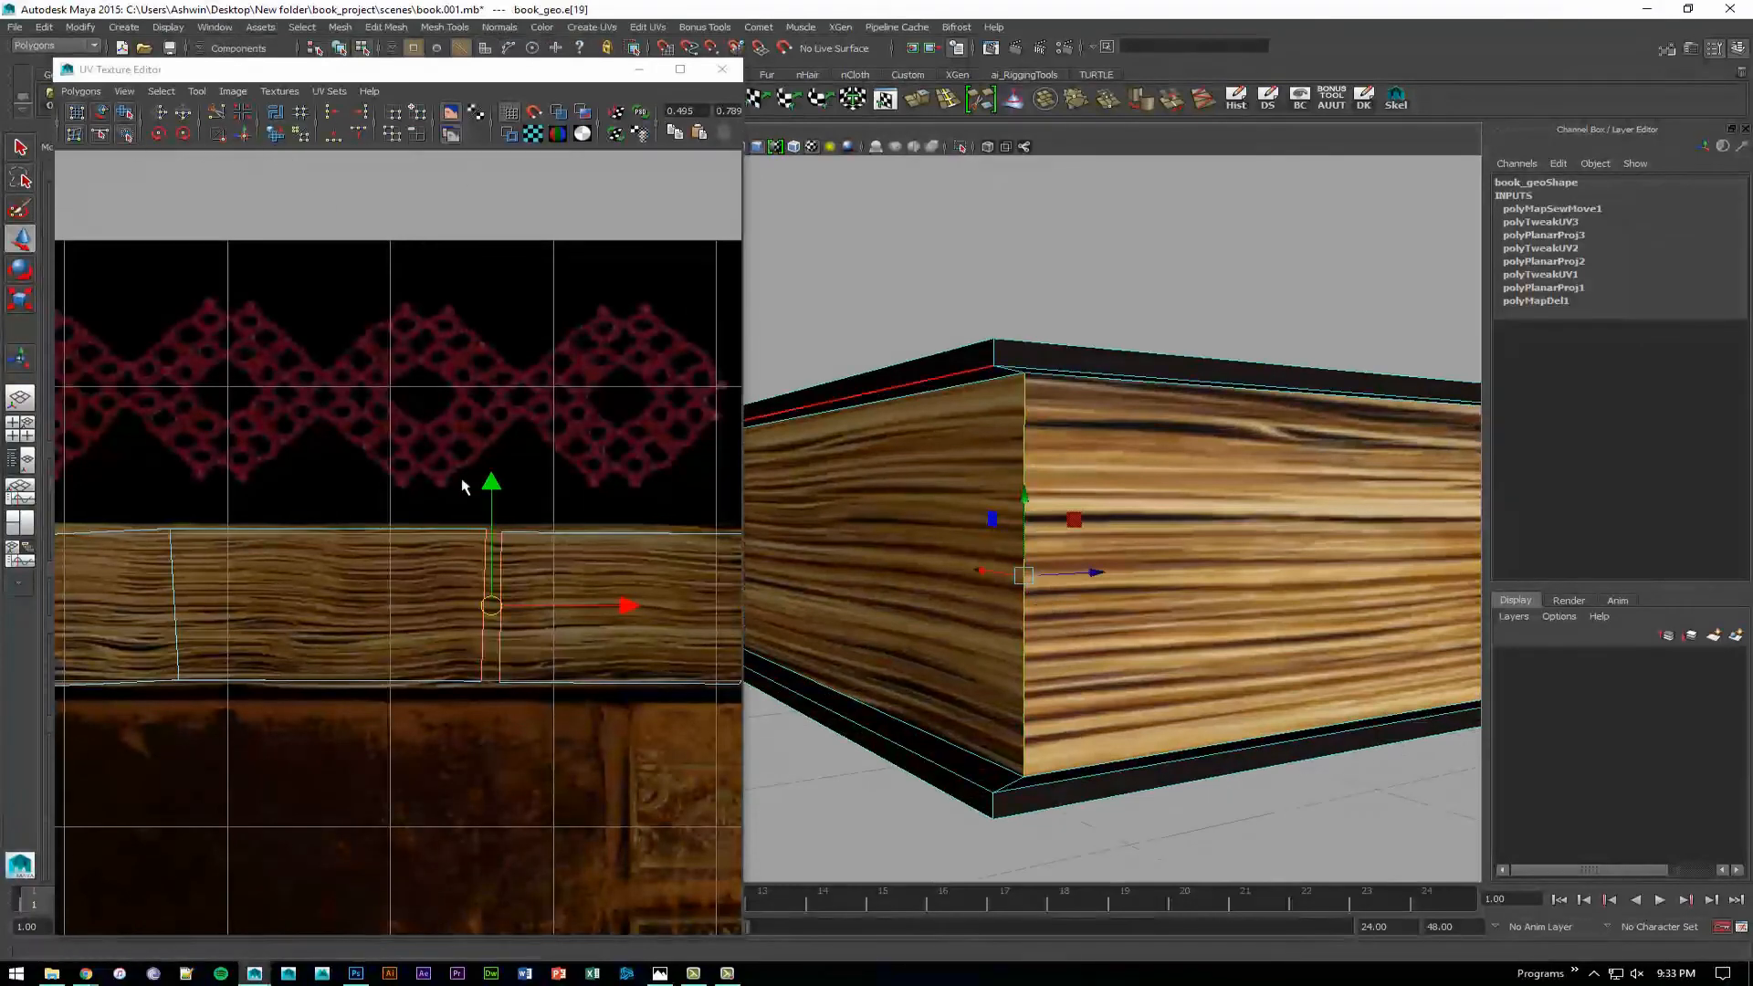
middle_click_drag(374, 515, 341, 489, "alt")
right_click_drag(341, 489, 511, 537, "alt")
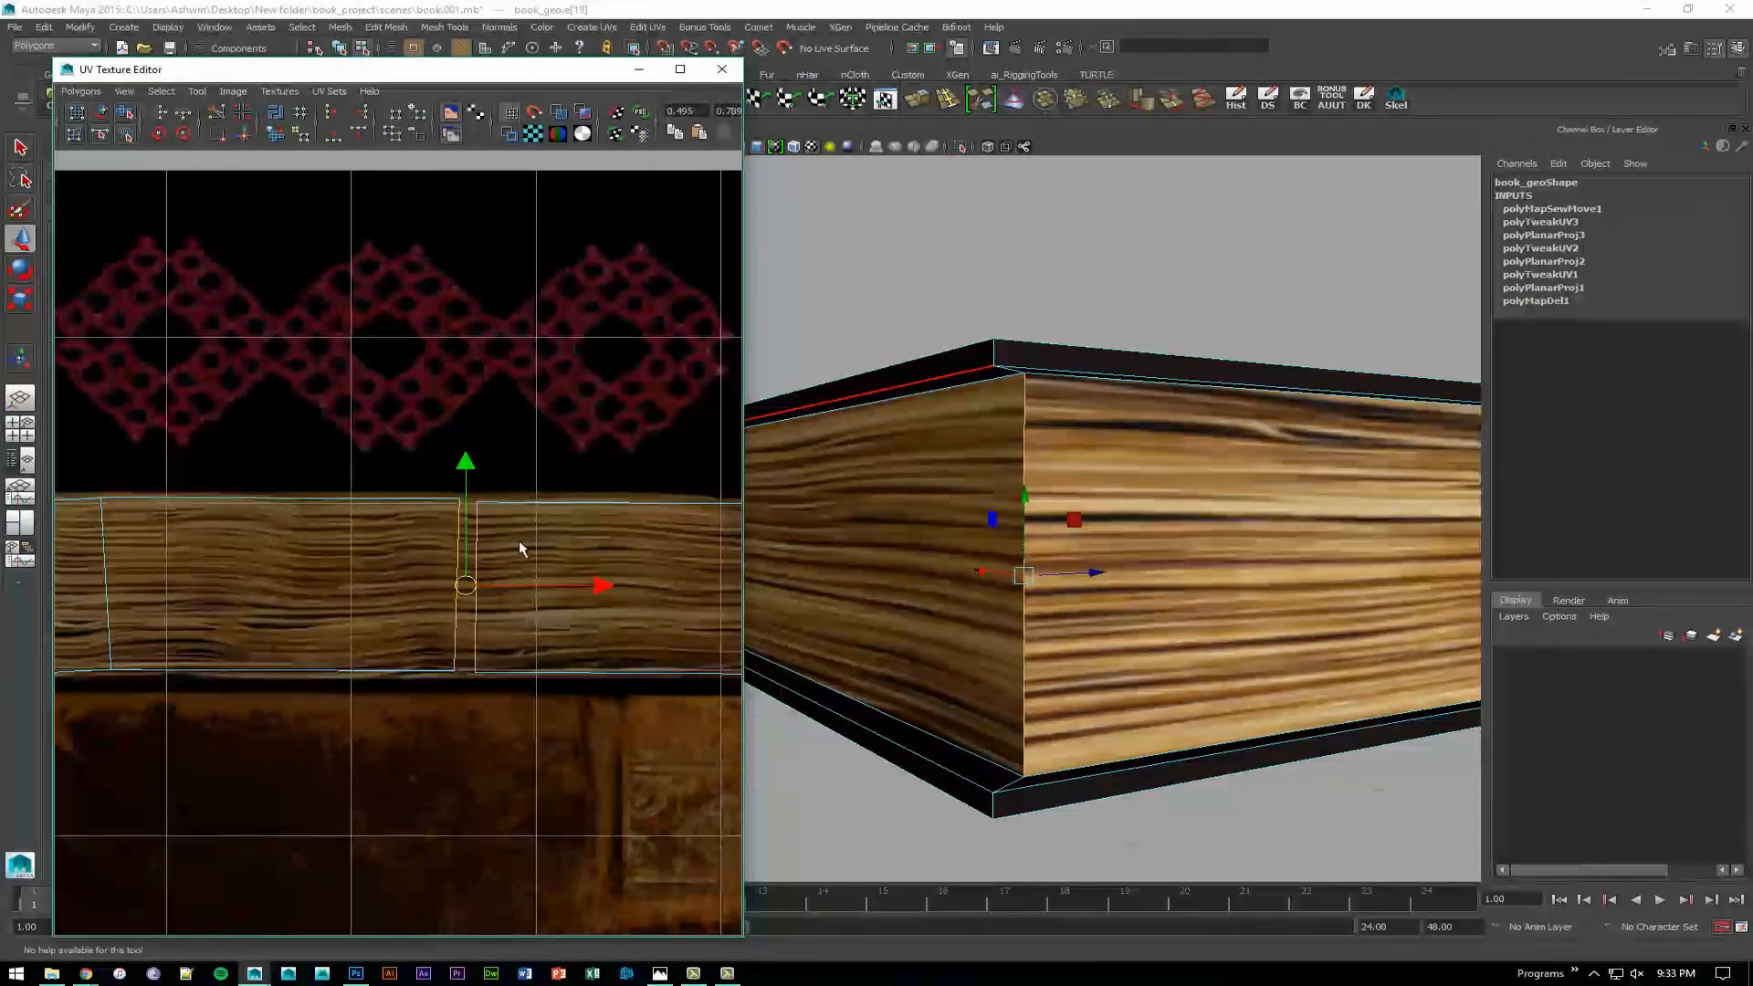
left_click(244, 136)
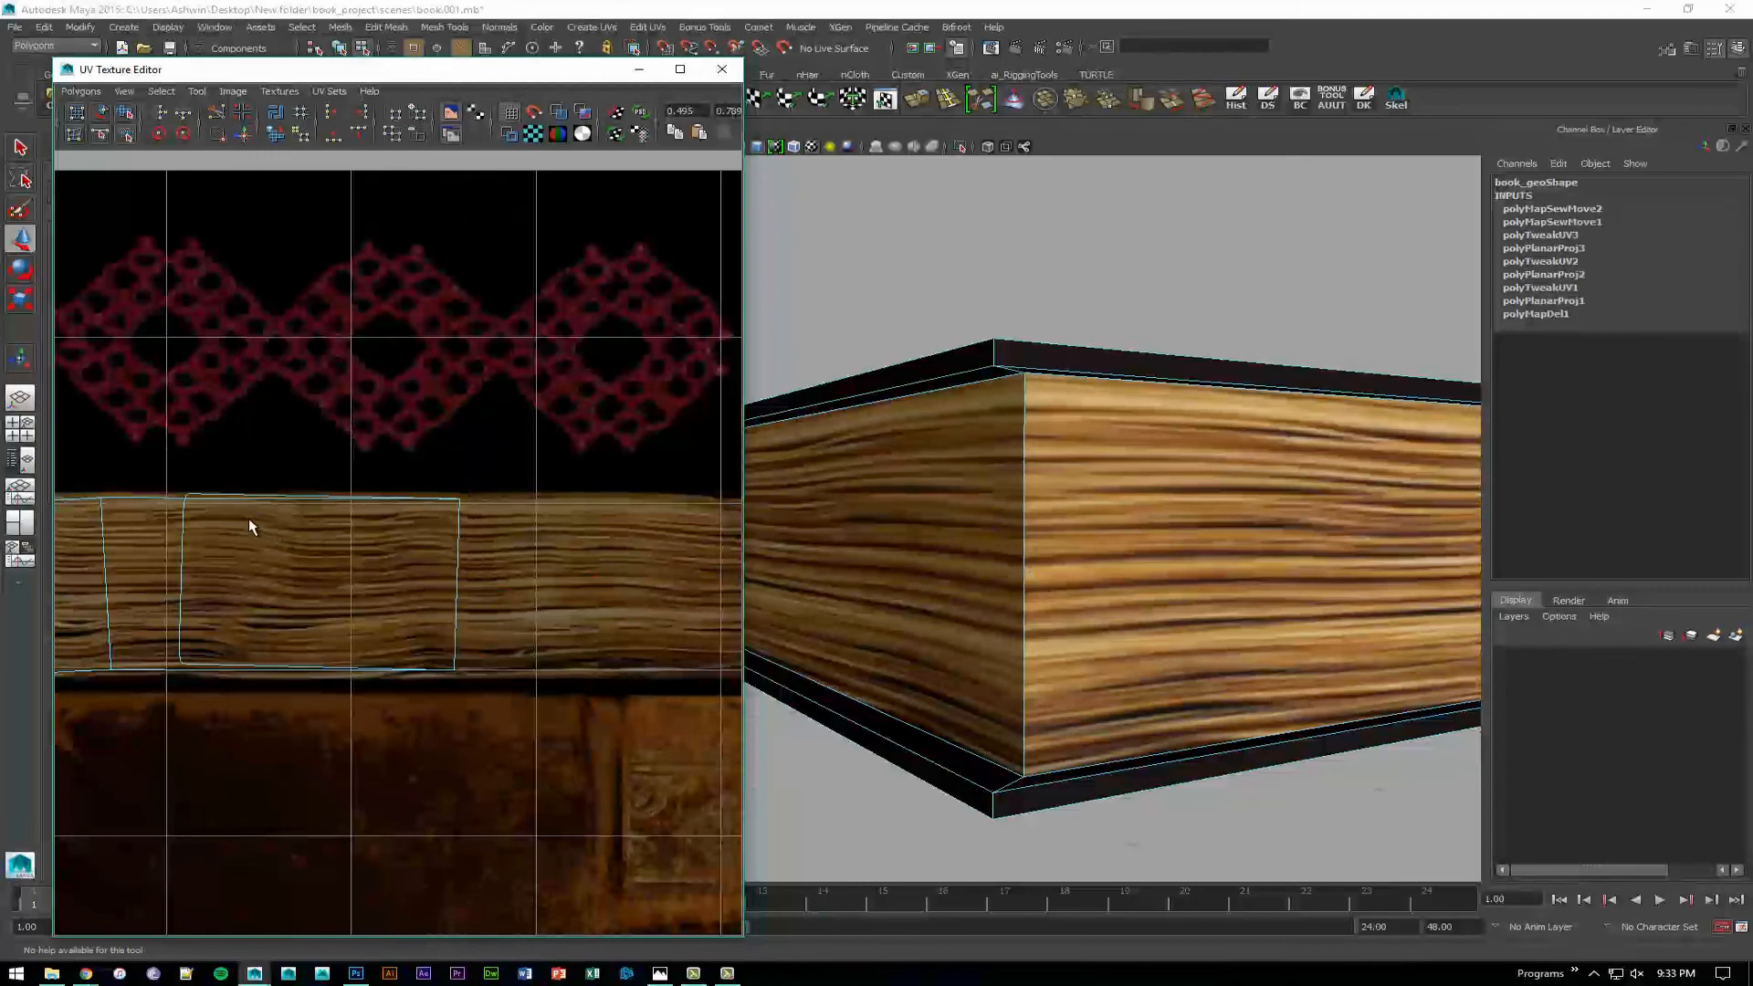
Move the last face's folded-back end UVs past the sewn edge, flip them horizontally and extend them towards the page-edge strip's end.
key("F9")
left_click_drag(245, 458, 166, 687)
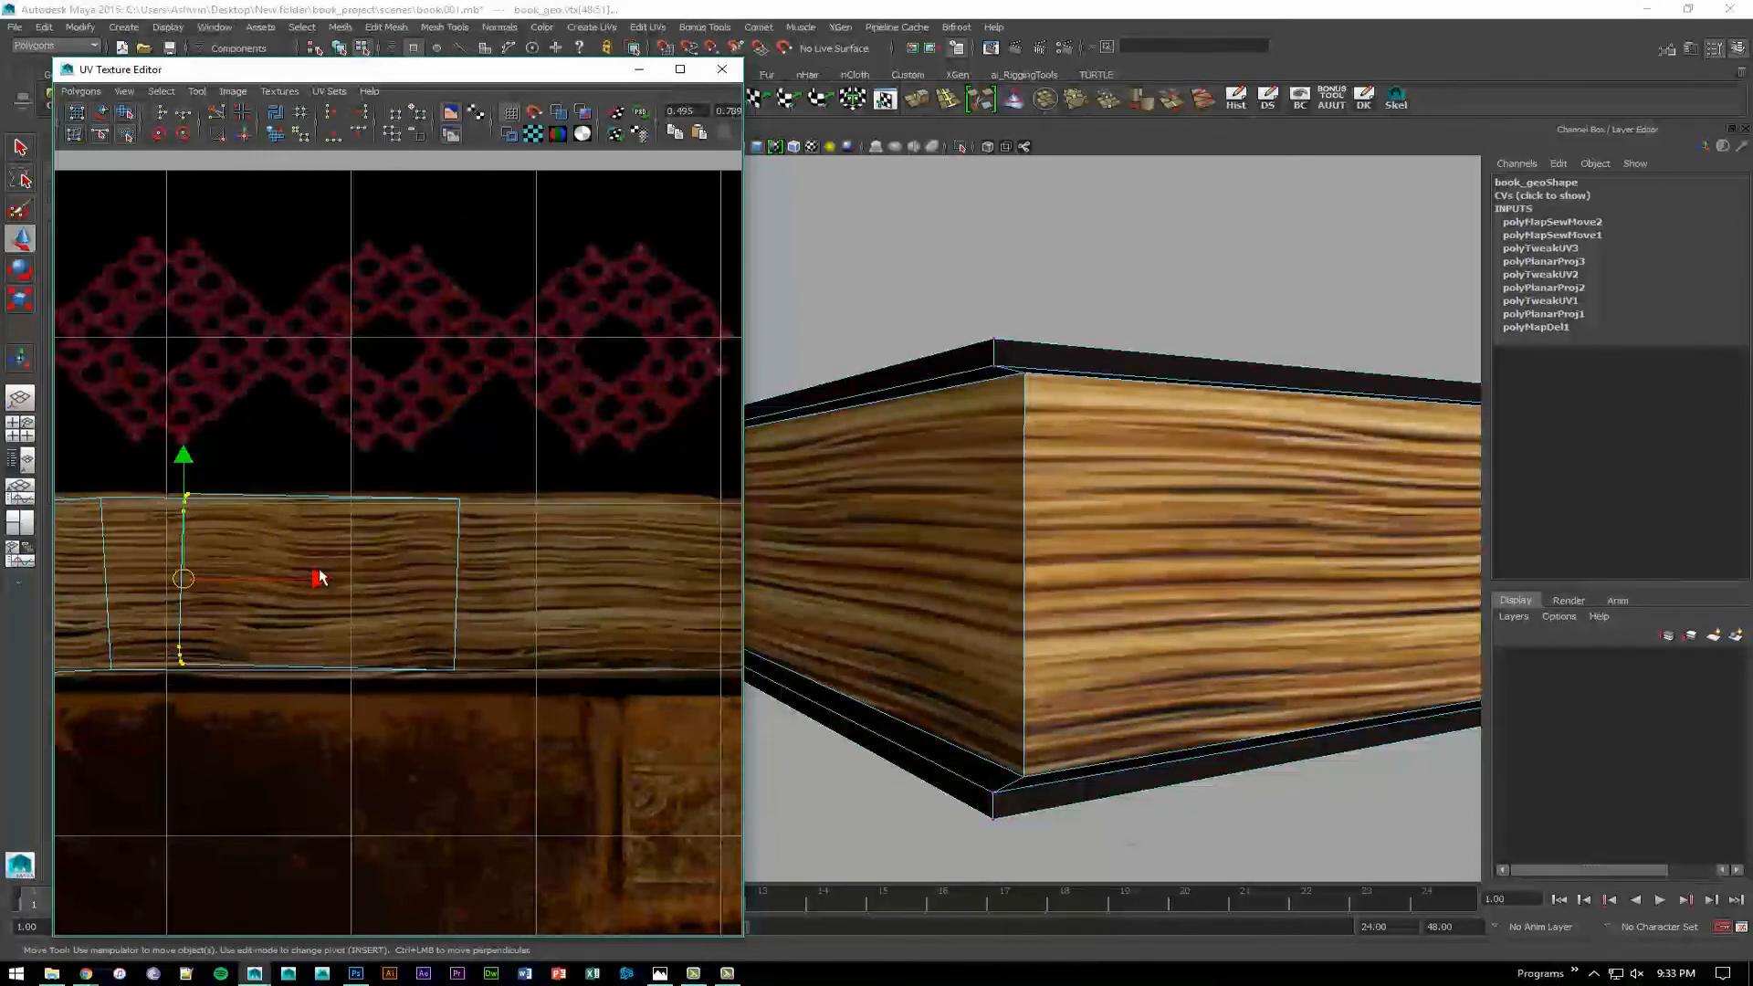
left_click_drag(320, 576, 707, 584)
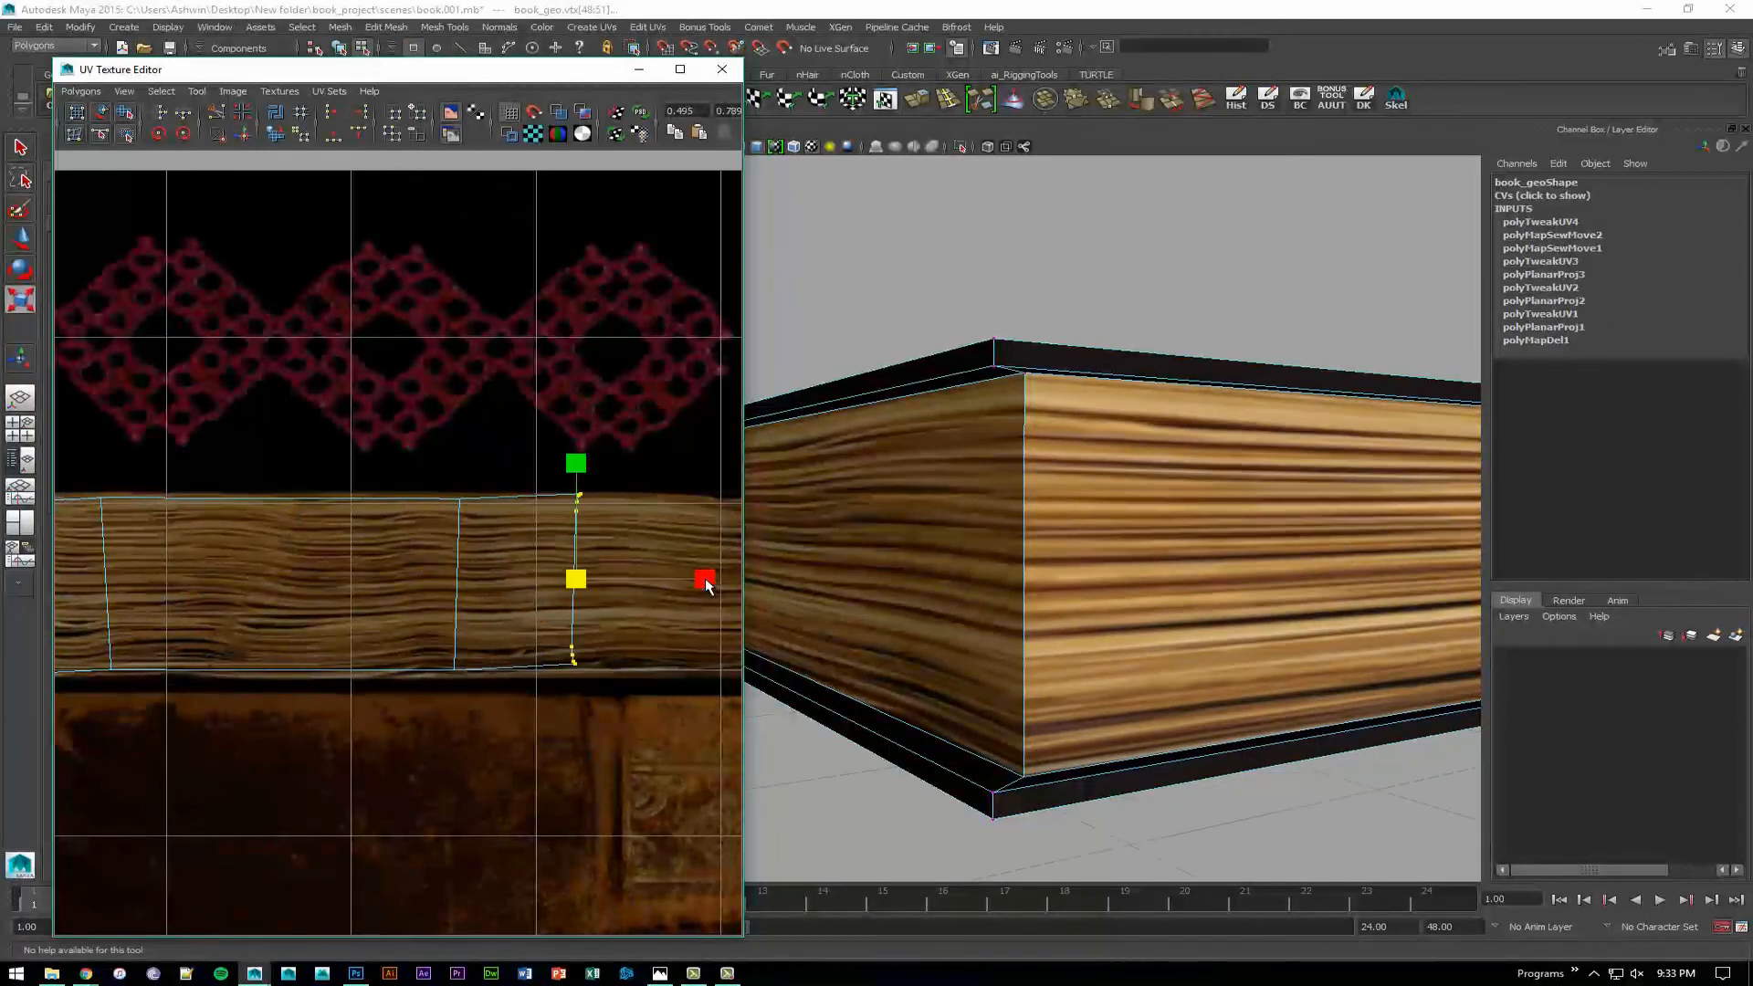
scroll(454, 617, "down", 1)
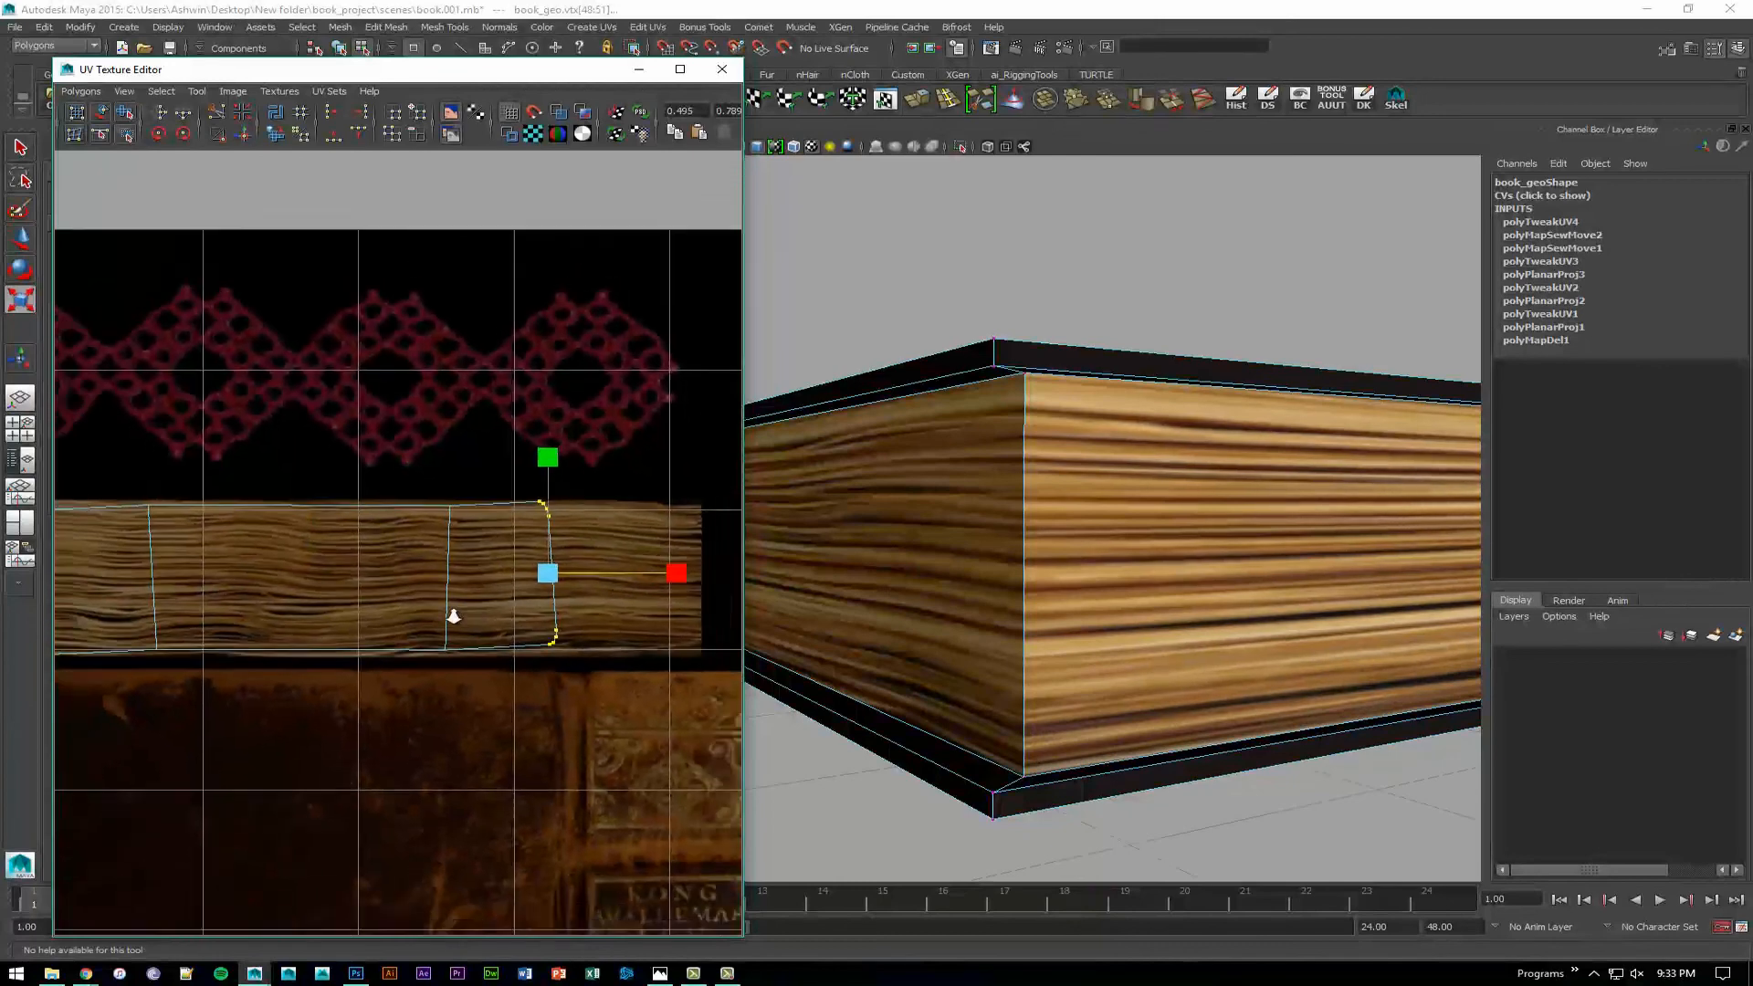
scroll(453, 617, "down", 3)
key("w")
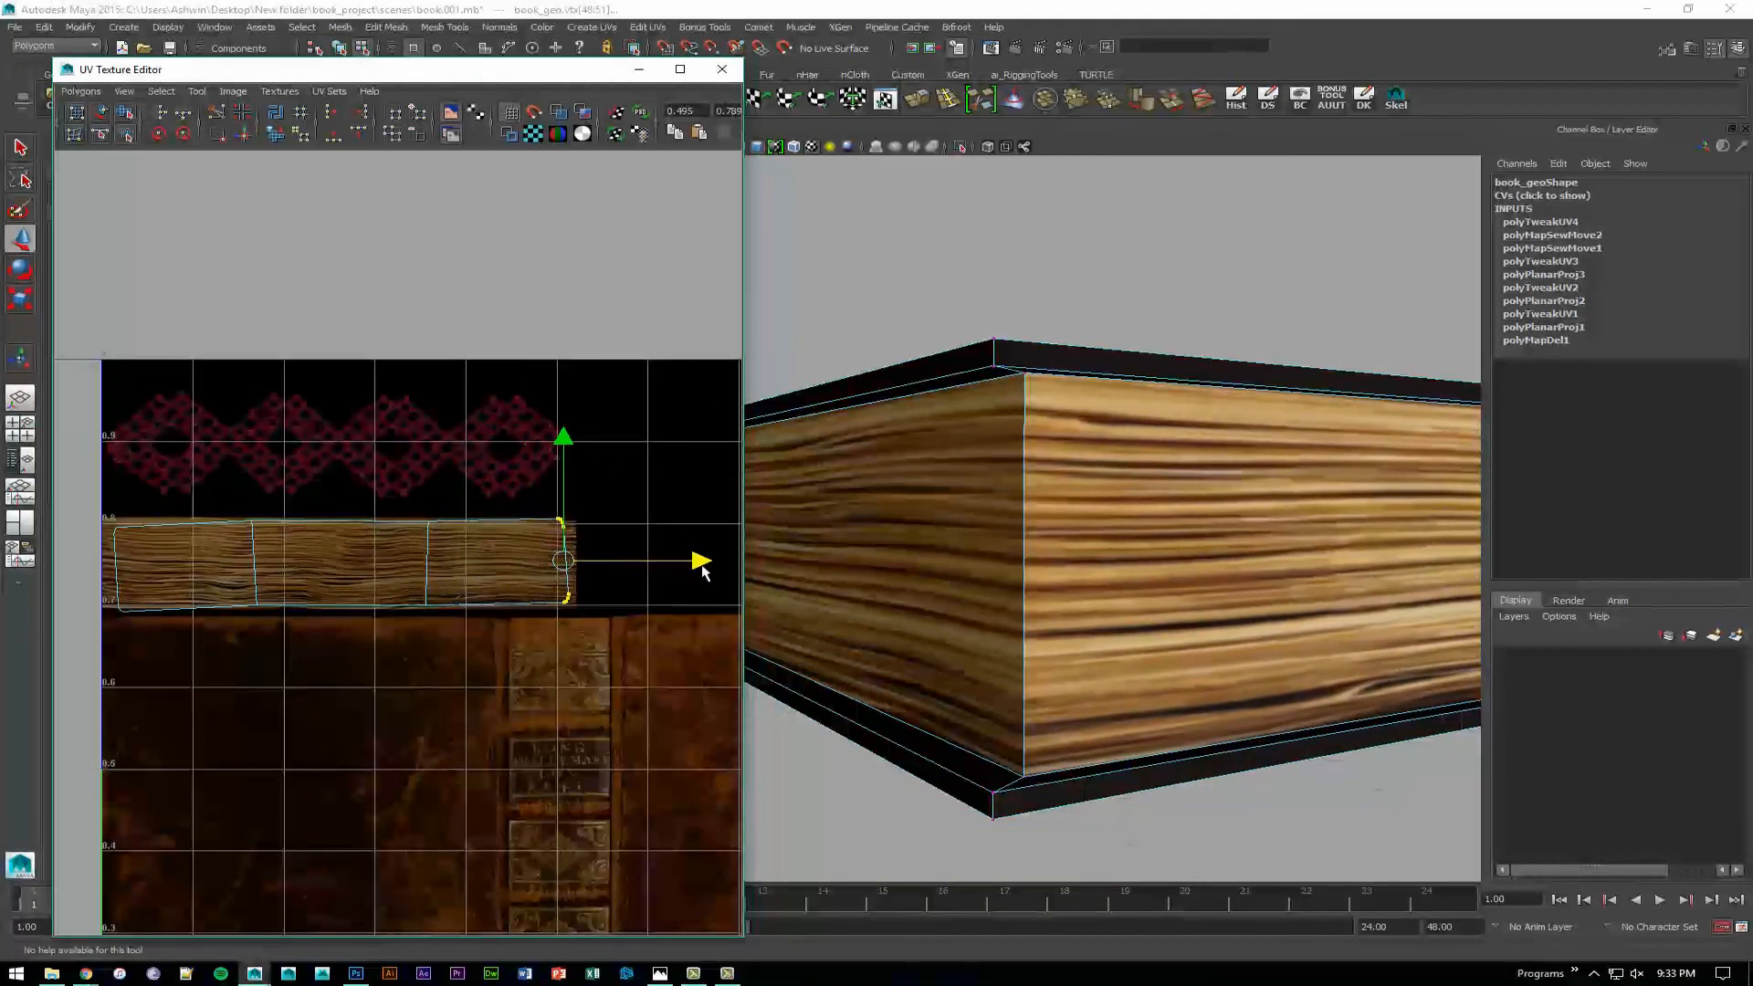
left_click_drag(703, 571, 711, 572)
Move the UVs at the opposite end of the sewn shell to fit the beginning of the page-edge strip.
middle_click_drag(104, 518, 357, 522, "alt")
left_click_drag(403, 492, 358, 627)
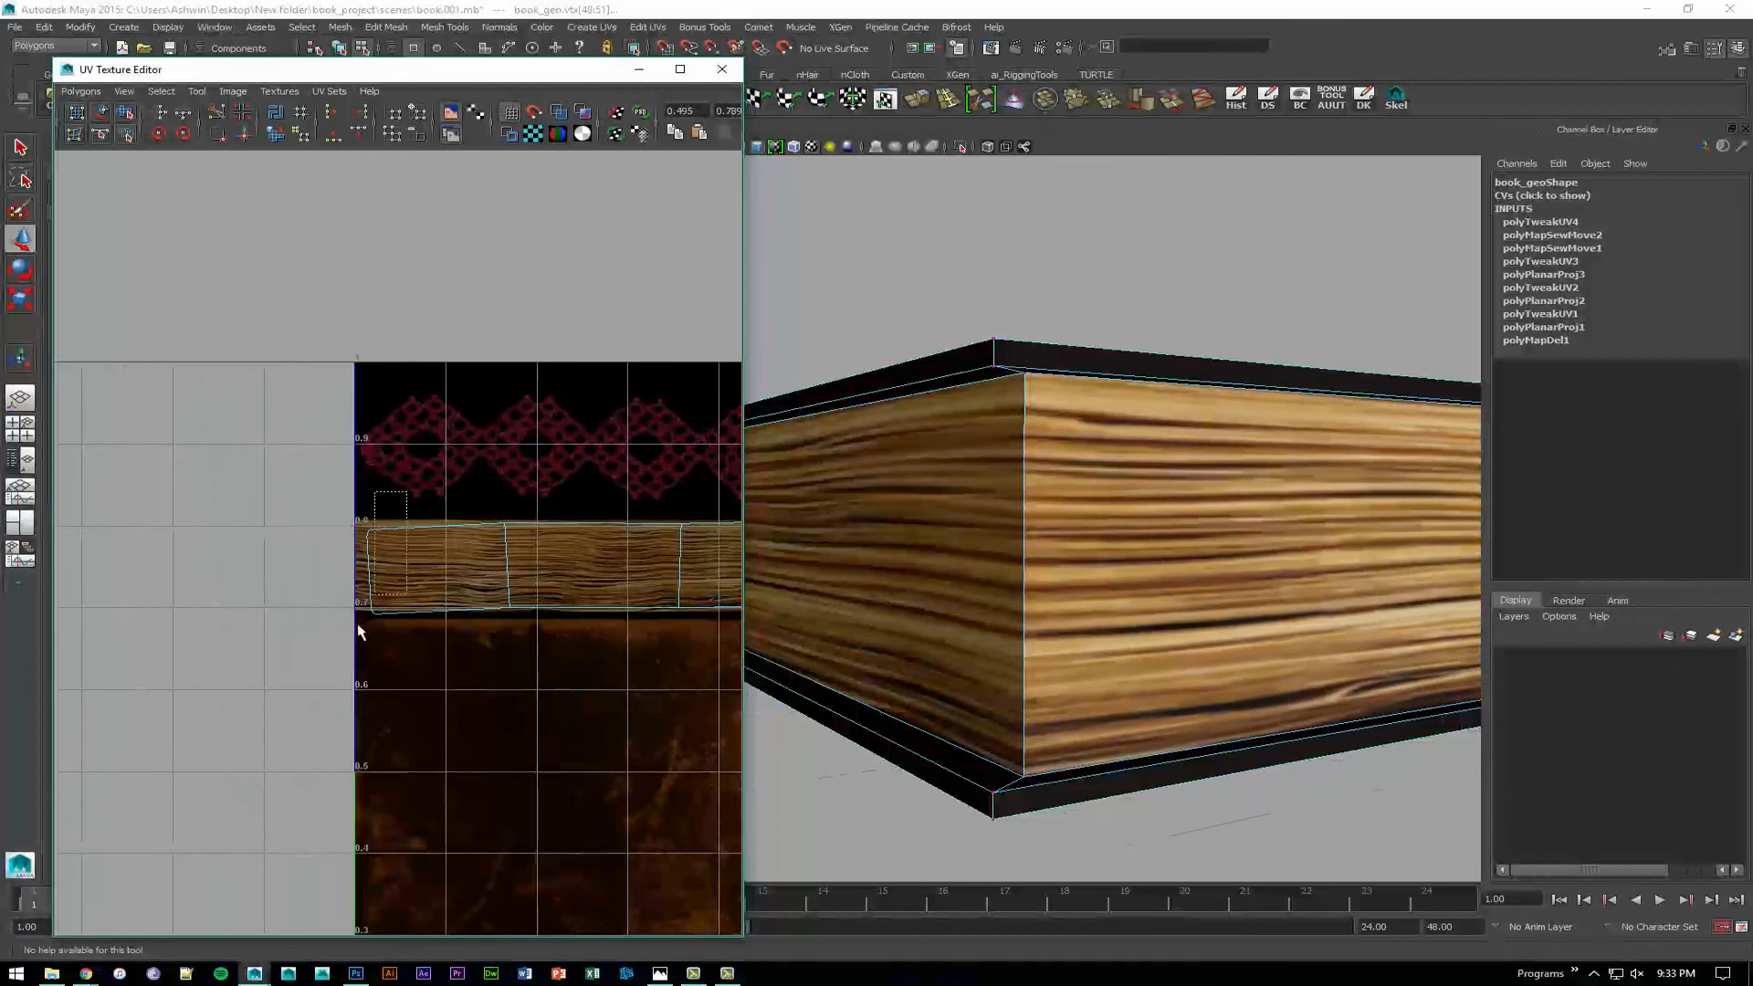
left_click_drag(372, 520, 373, 514)
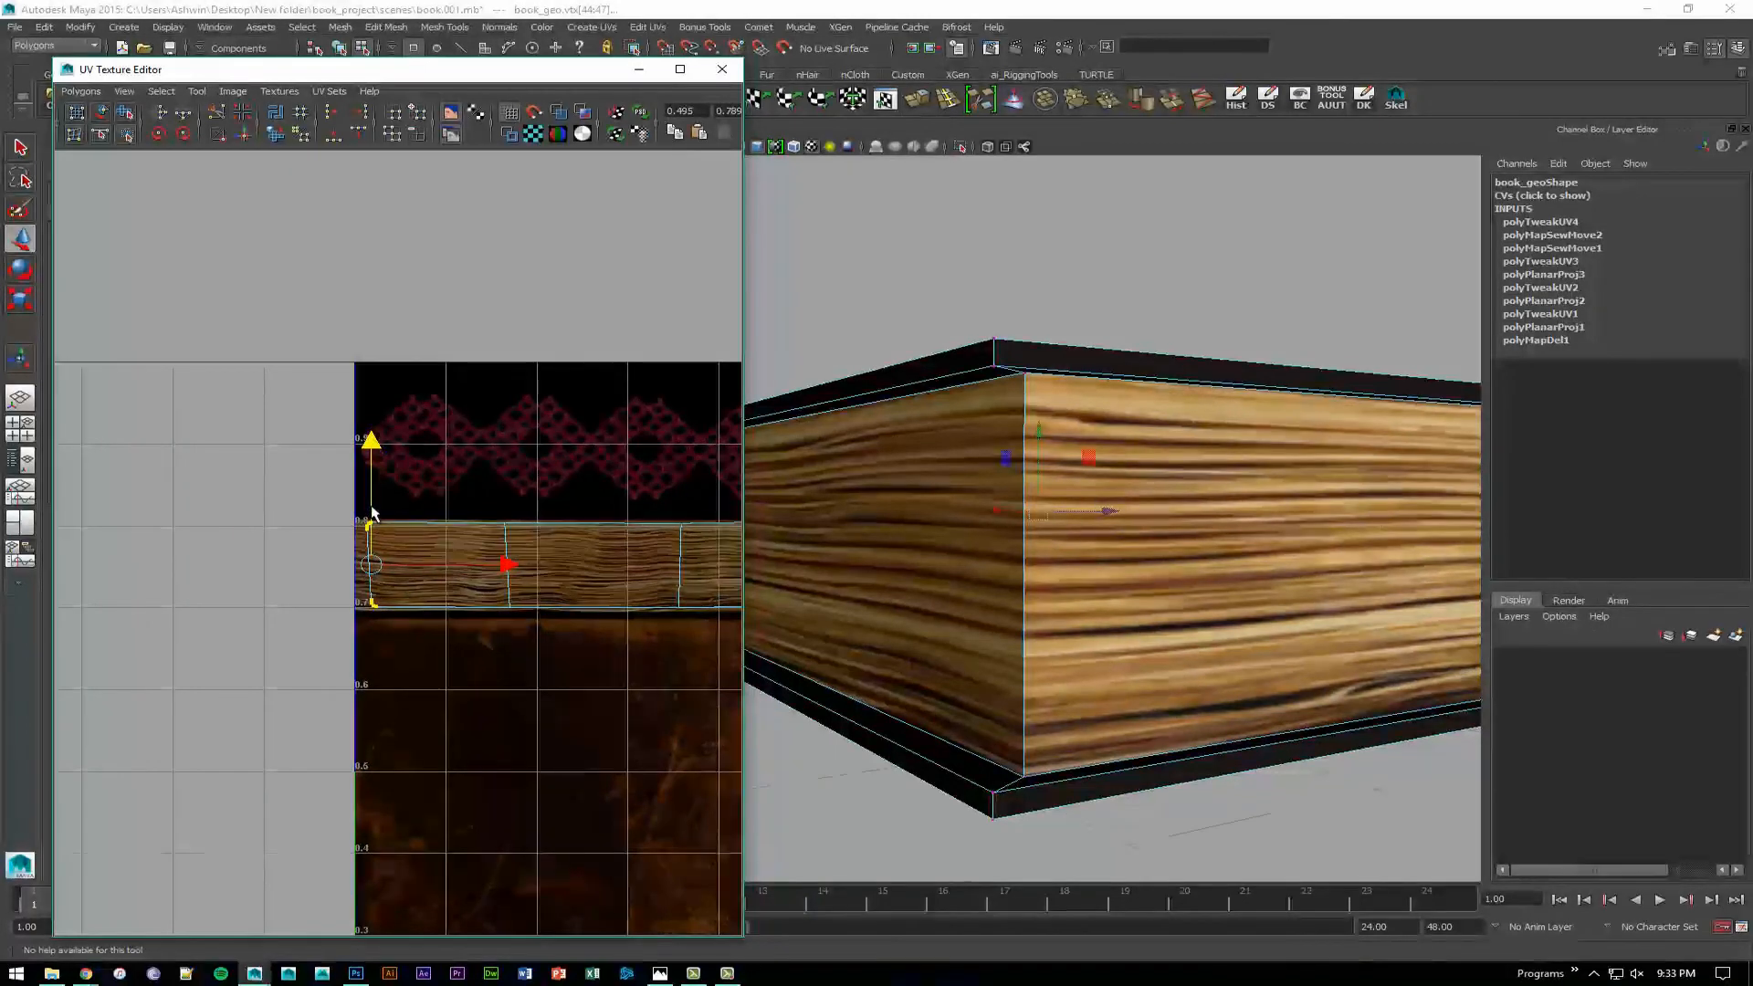
left_click_drag(503, 566, 496, 564)
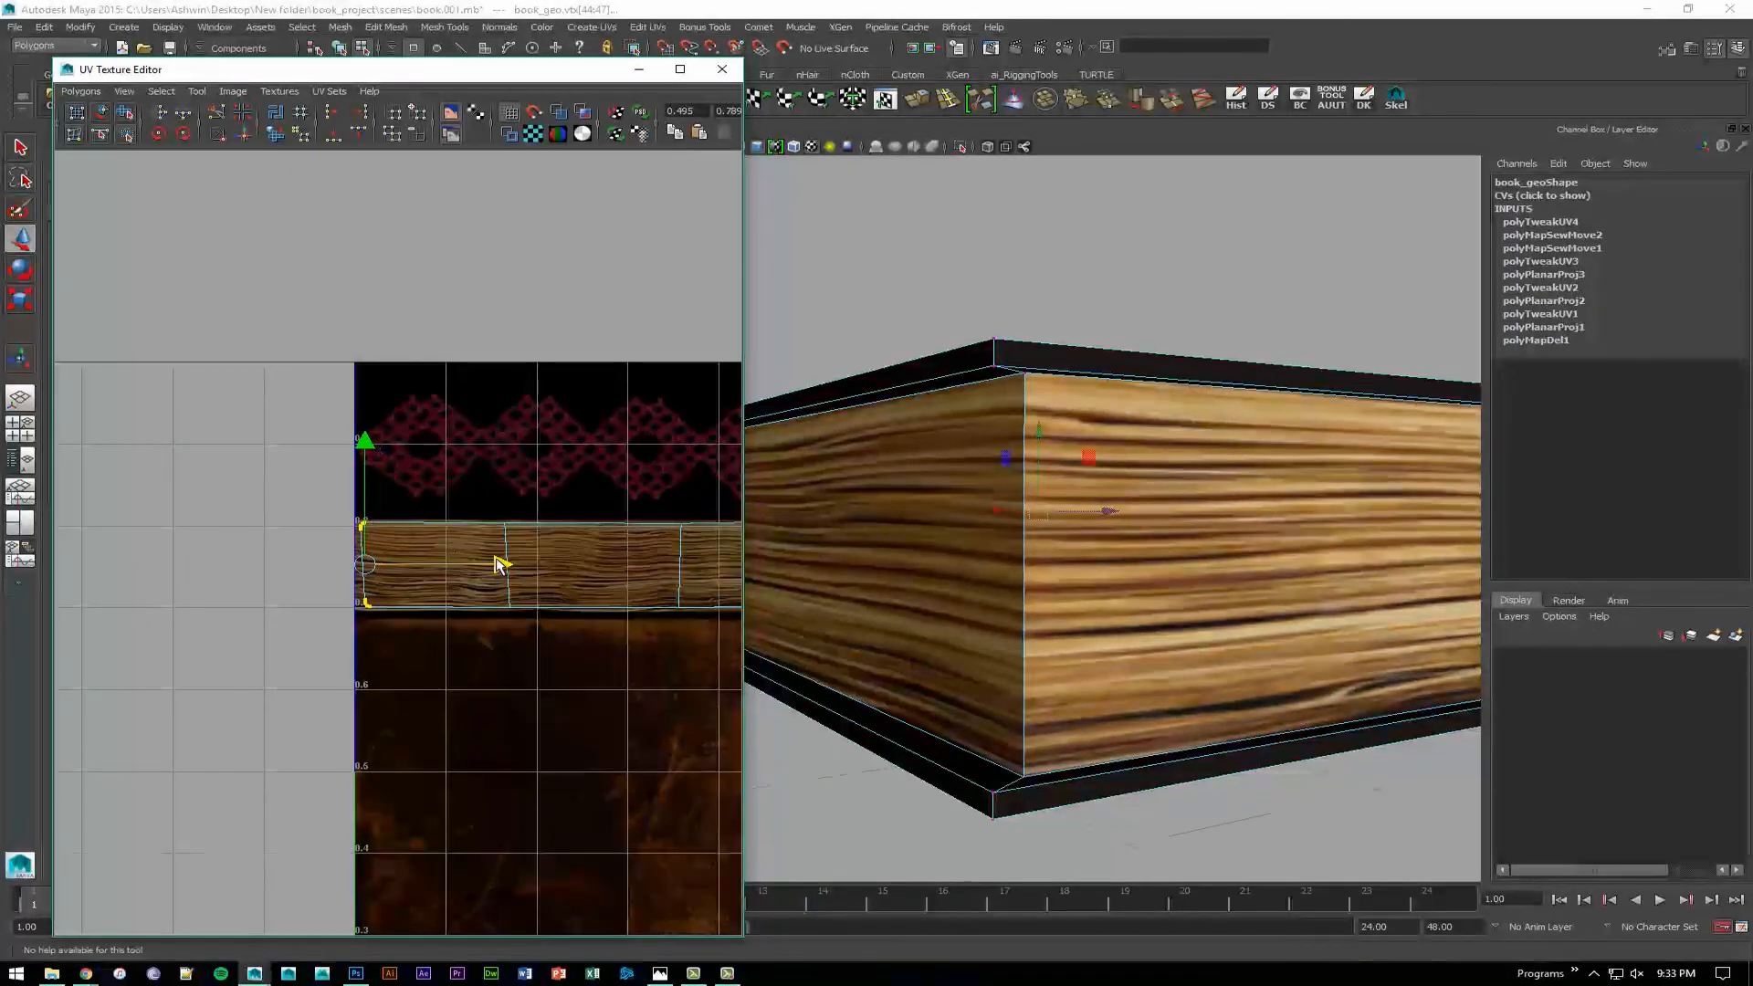
left_click_drag(344, 626, 498, 607)
Straighten the two shared corner edges of the page-edge shell vertically by scaling their UVs horizontally.
middle_click_drag(490, 600, 439, 602, "alt")
left_click_drag(507, 486, 395, 681)
key("r")
left_click_drag(581, 572, 473, 572)
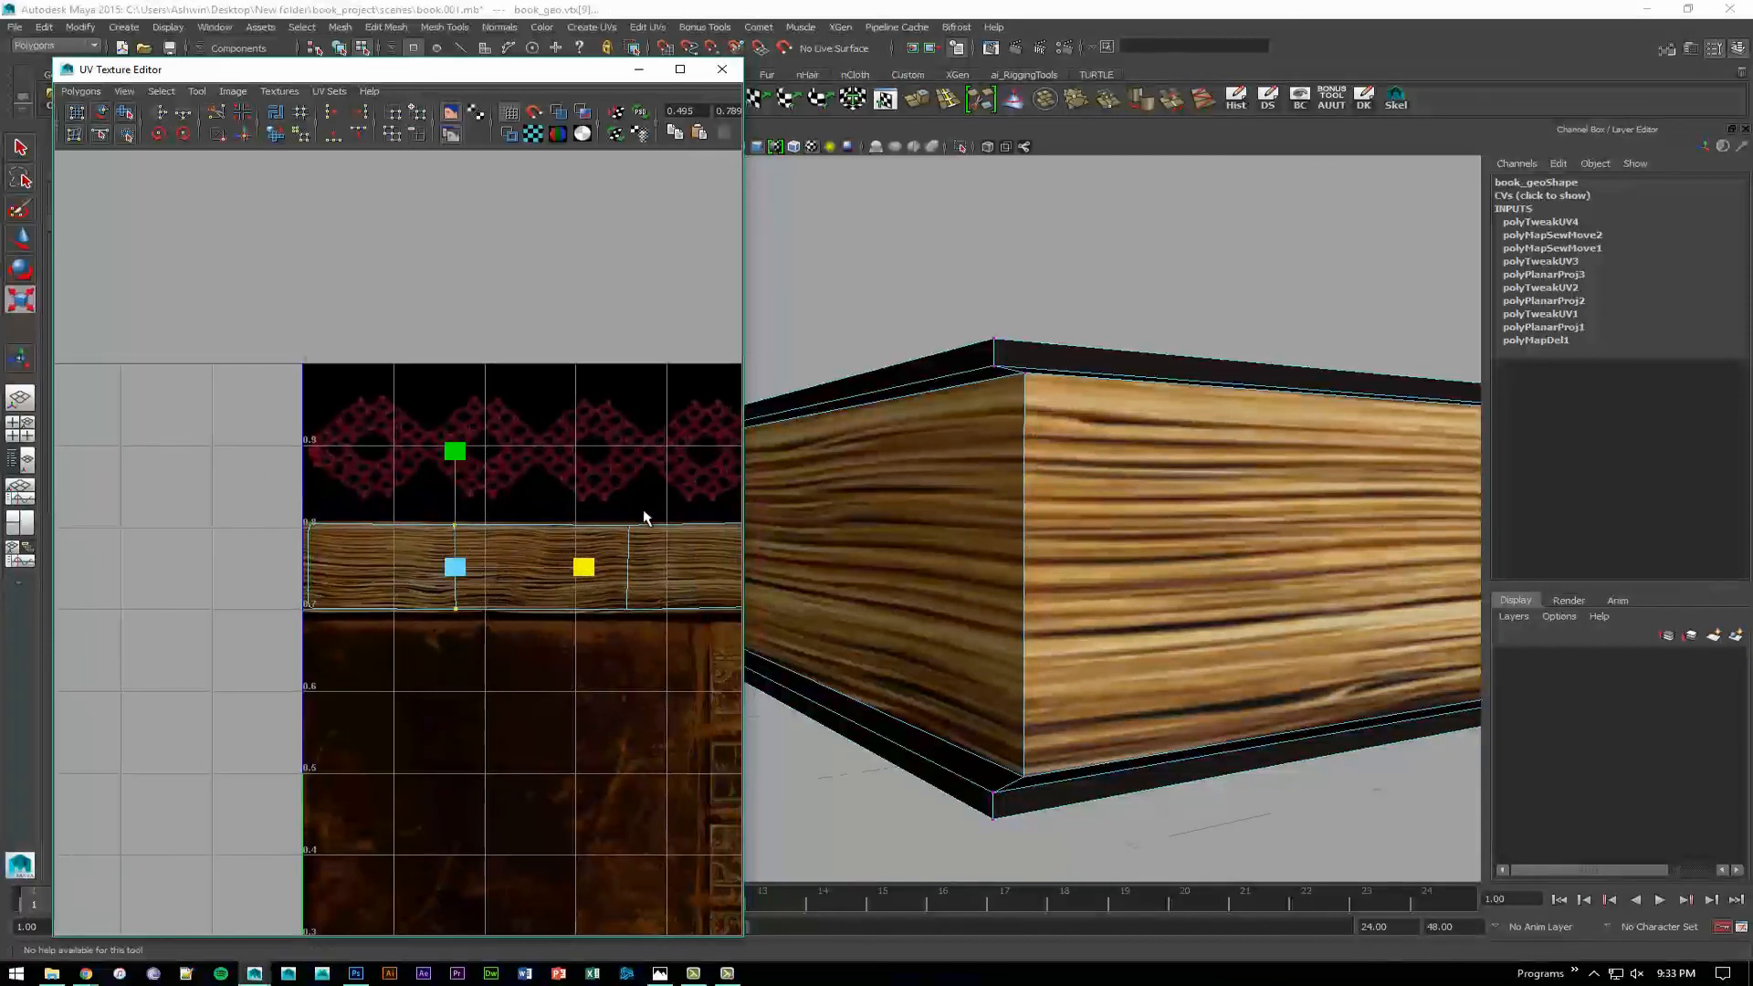
left_click_drag(645, 511, 614, 622)
middle_click_drag(506, 549, 262, 549, "alt")
right_click_drag(339, 574, 500, 584, "alt")
left_click_drag(505, 580, 418, 579)
Adjust the upper corner UVs at the shell's far end to line up with the page-edge strip's corner.
left_click_drag(571, 507, 484, 551)
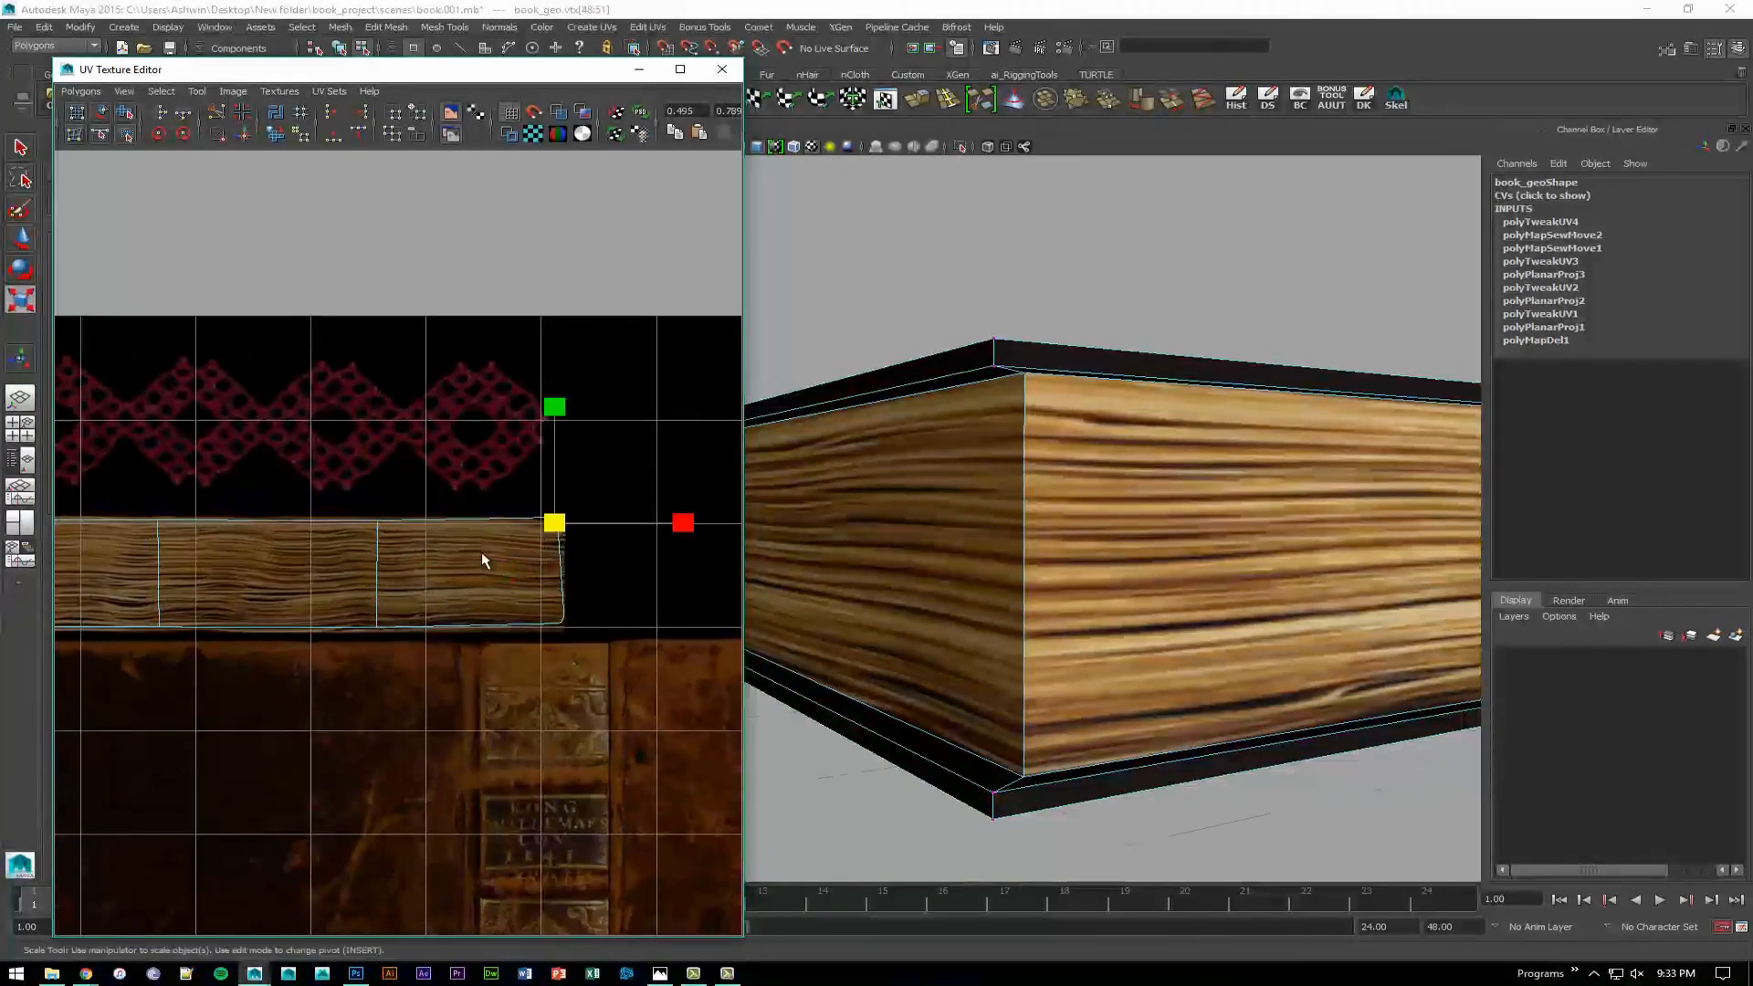
key("w")
left_click_drag(617, 521, 621, 525)
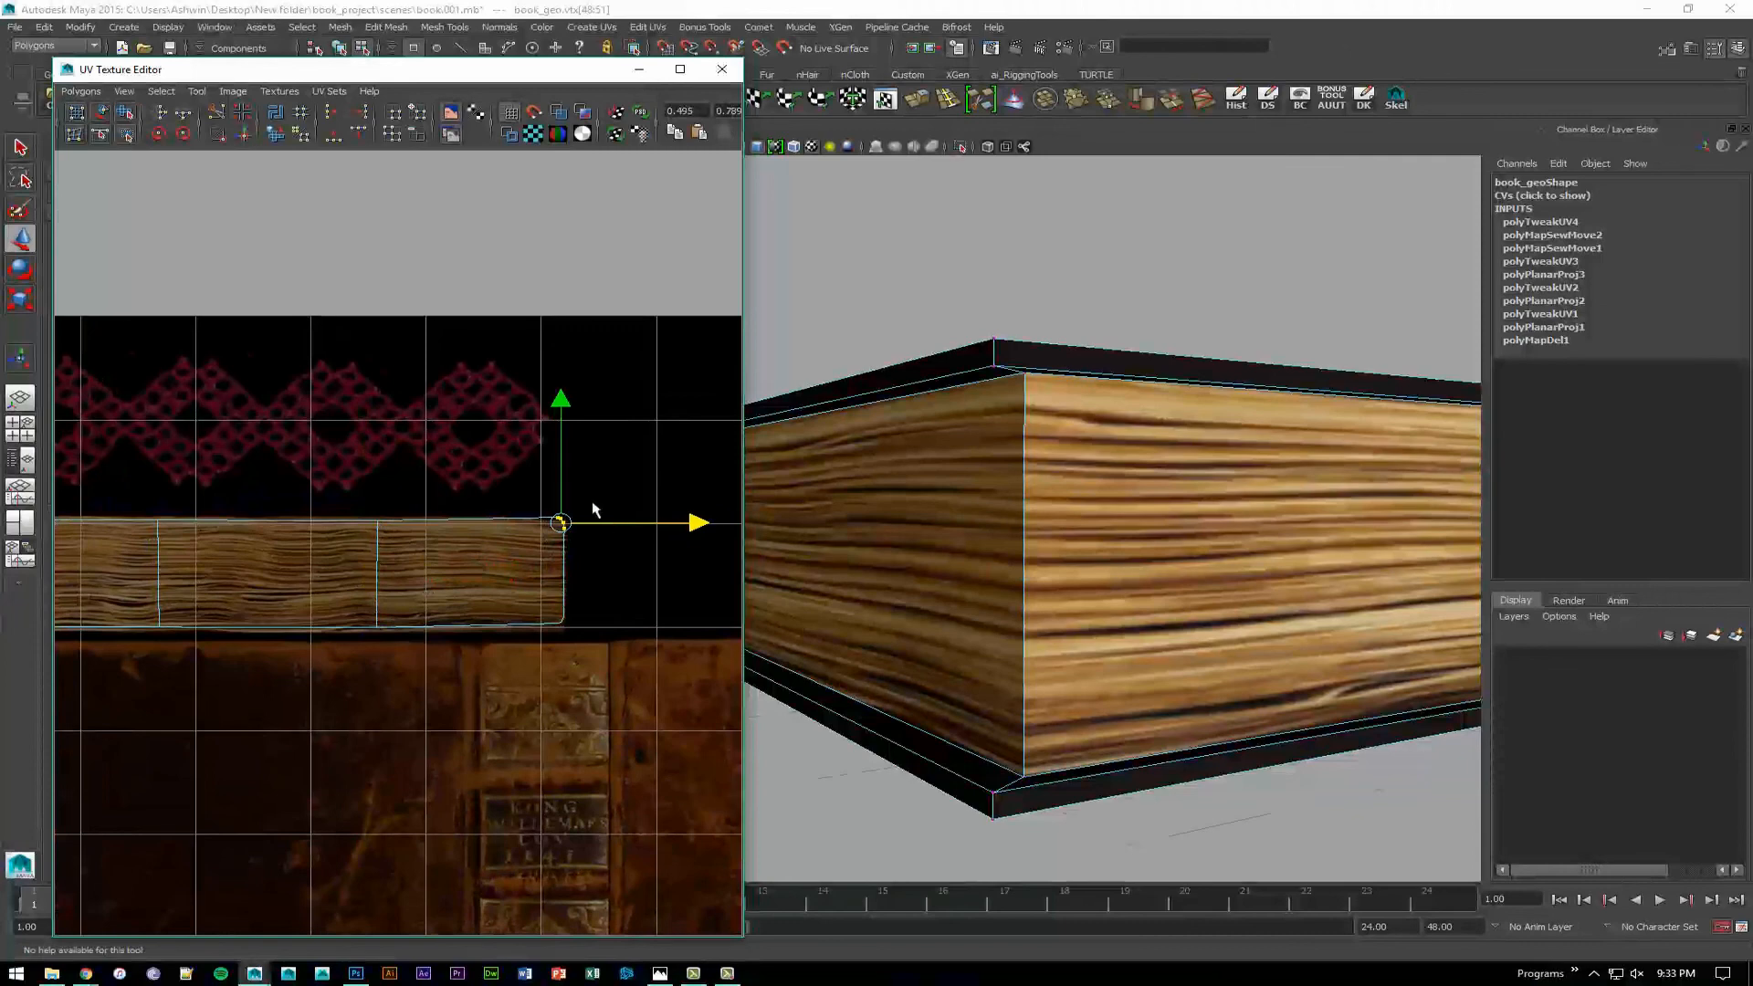
right_click_drag(564, 505, 554, 488, "alt")
left_click_drag(558, 395, 558, 399)
Review the textured page edges around the book in object mode, close the UV Texture Editor and view the spine side.
right_click_drag(1146, 591, 817, 531, "alt")
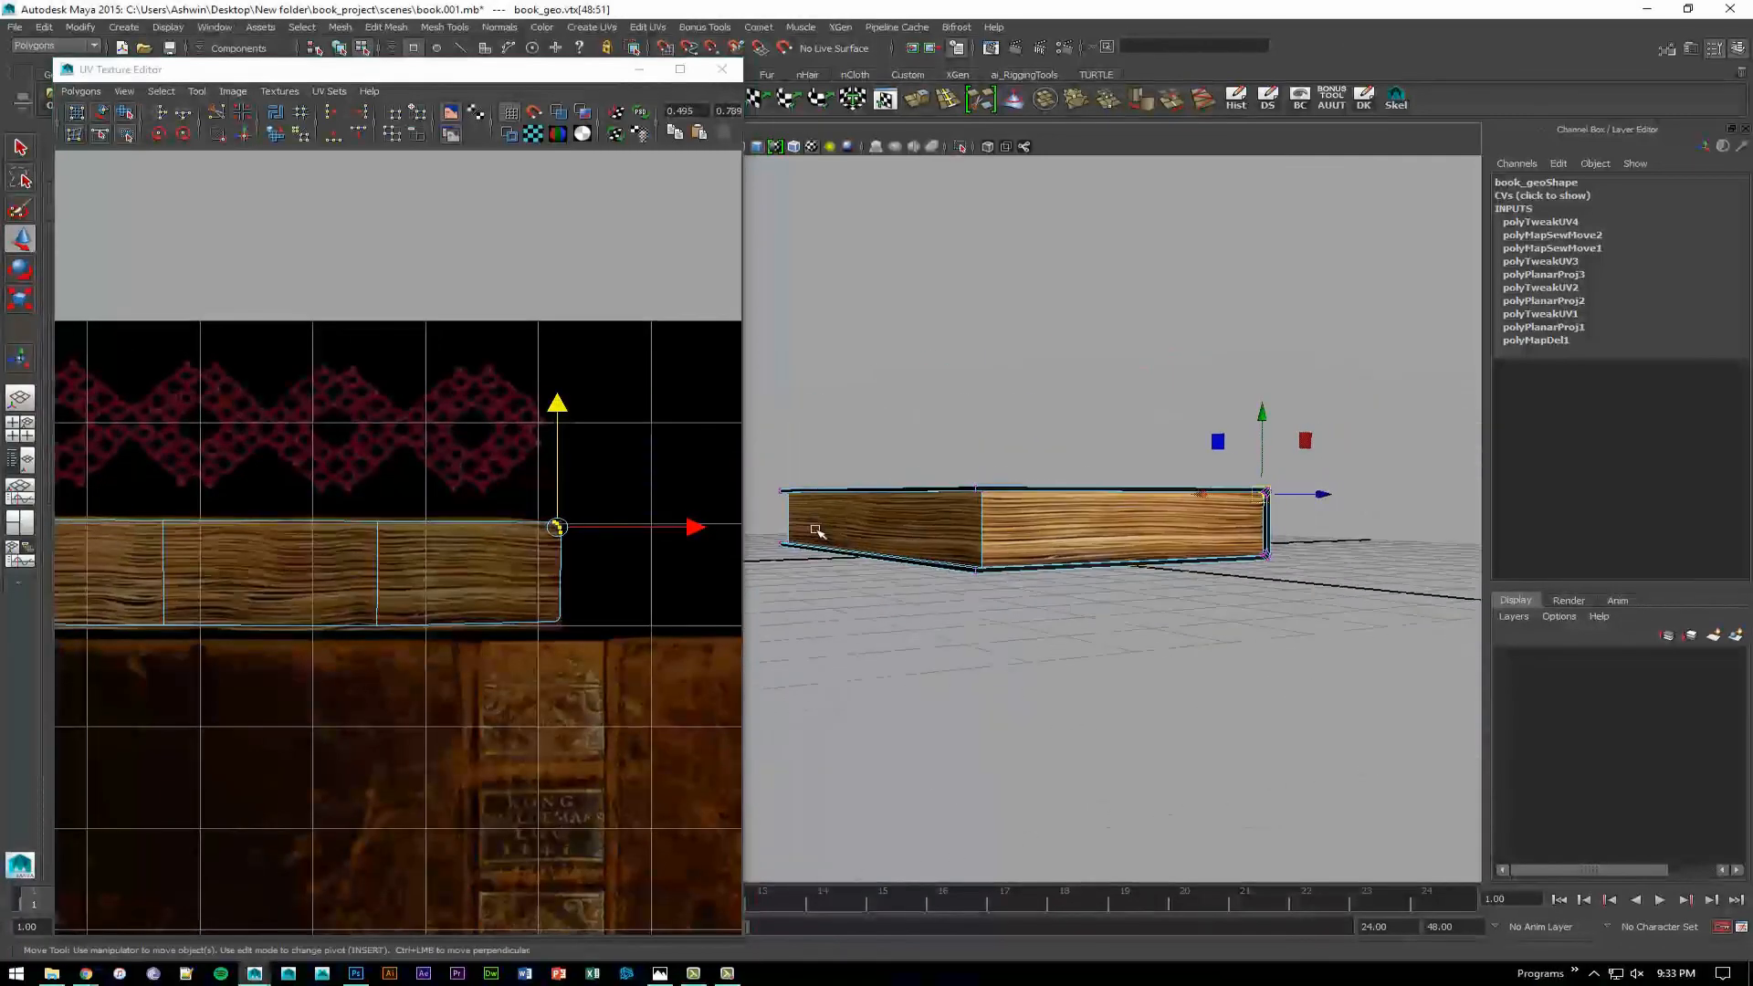
key("F8")
left_click(1053, 380)
left_click_drag(913, 434, 1265, 473, "alt")
middle_click_drag(1164, 433, 1151, 409, "alt")
right_click_drag(1151, 409, 1246, 470, "alt")
left_click_drag(1227, 456, 1072, 474, "alt")
right_click_drag(1072, 475, 1020, 475, "alt")
mouse_move(1020, 476)
left_mouse_down("alt")
mouse_move(1147, 473)
mouse_move(1010, 482)
left_mouse_up("alt")
left_click(722, 68)
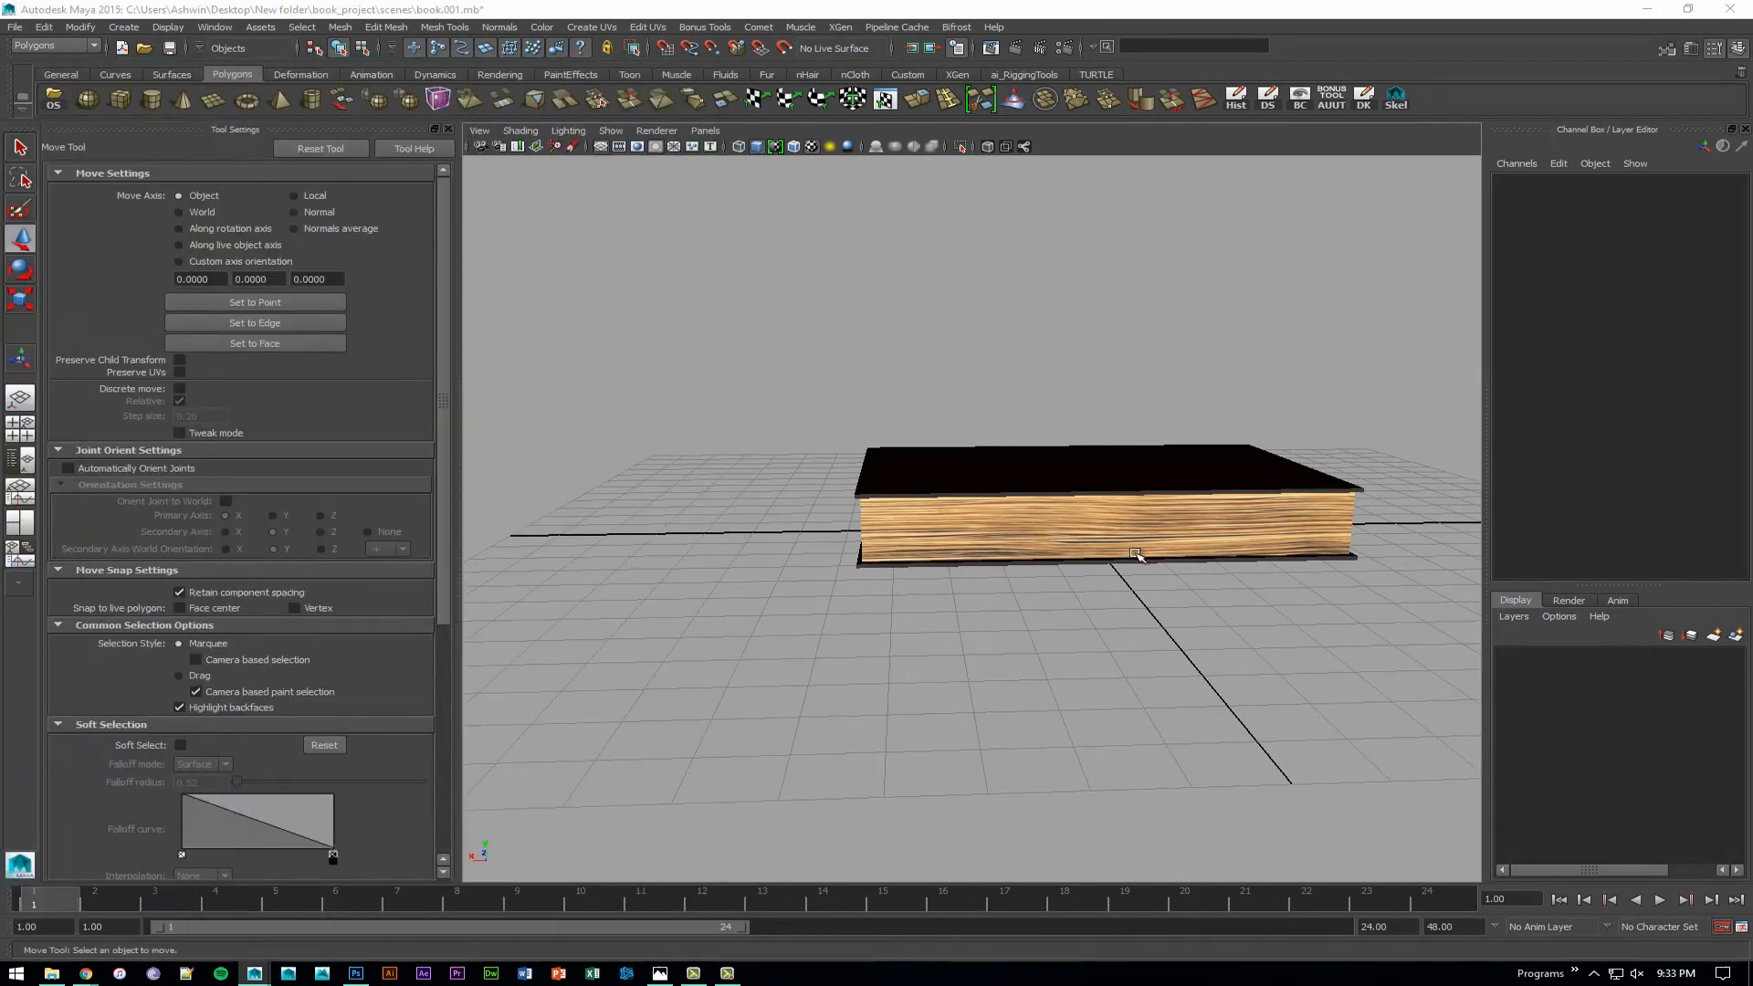
left_click_drag(858, 556, 958, 496, "alt")
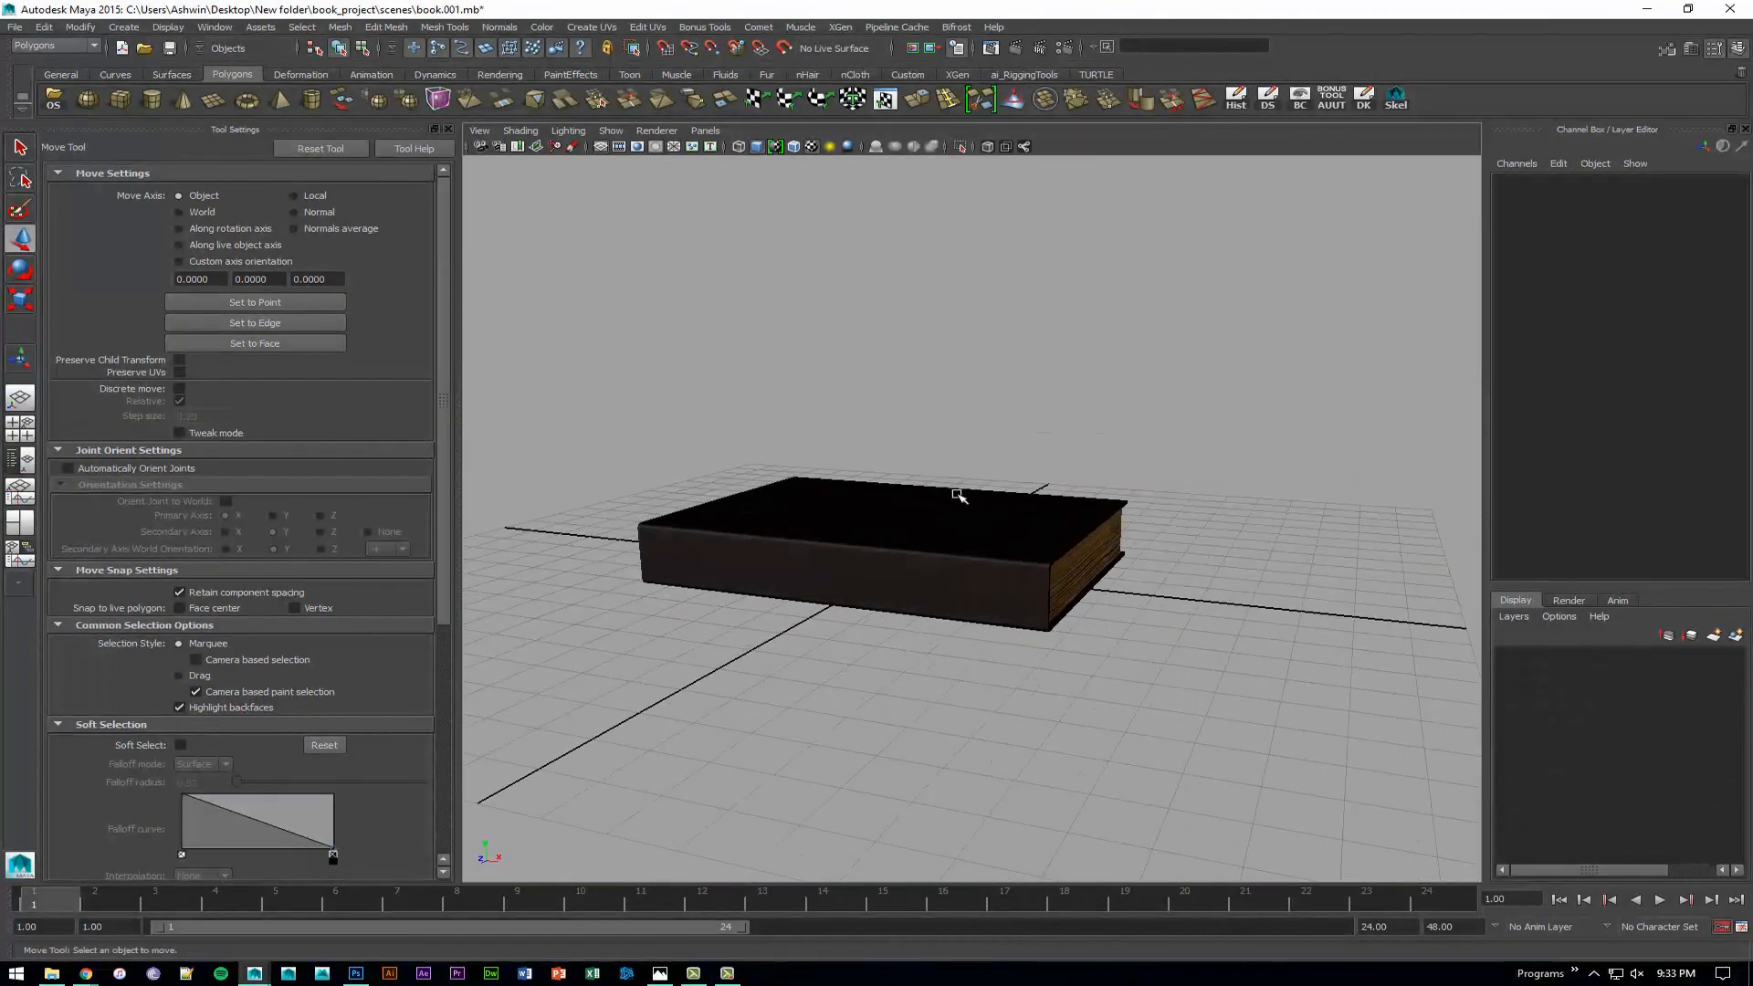